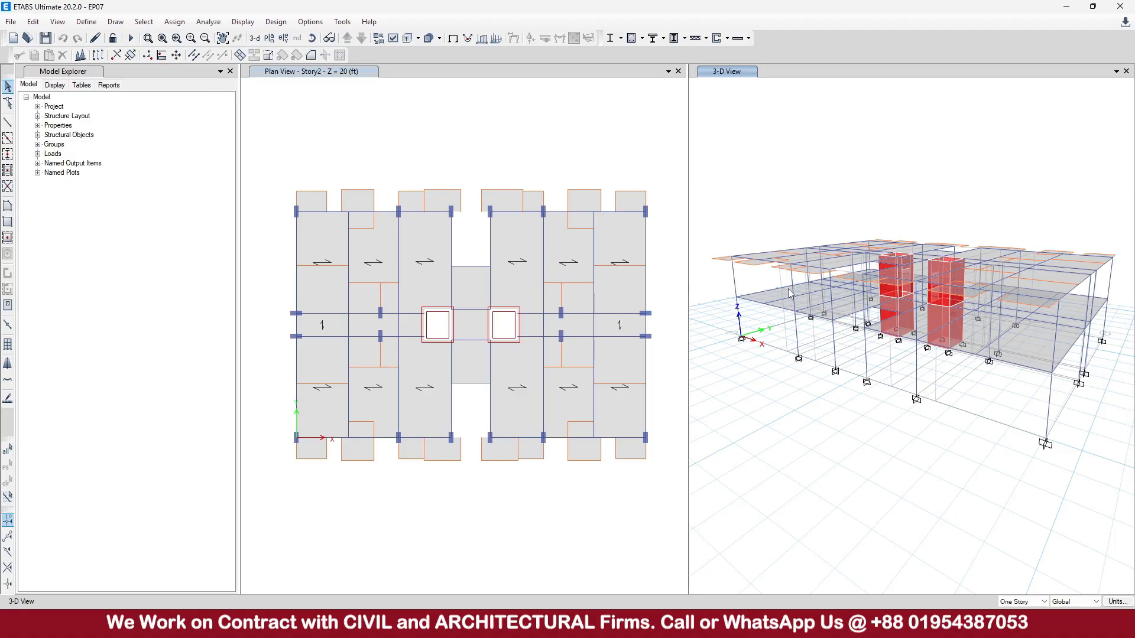
scroll(792, 292, "up", 4)
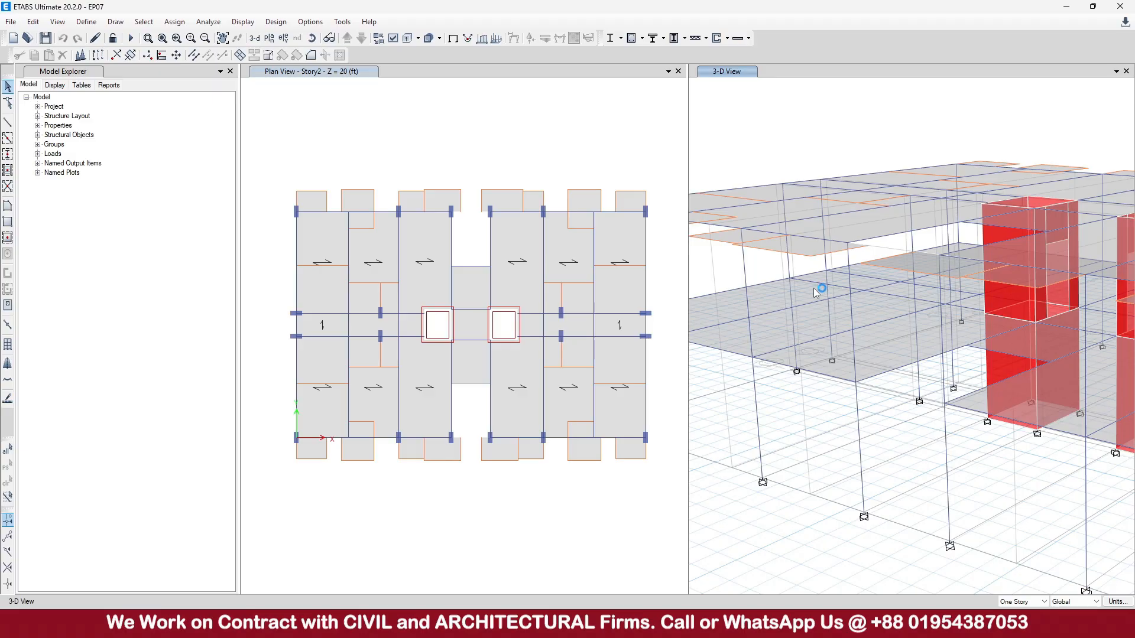
scroll(813, 292, "down", 5)
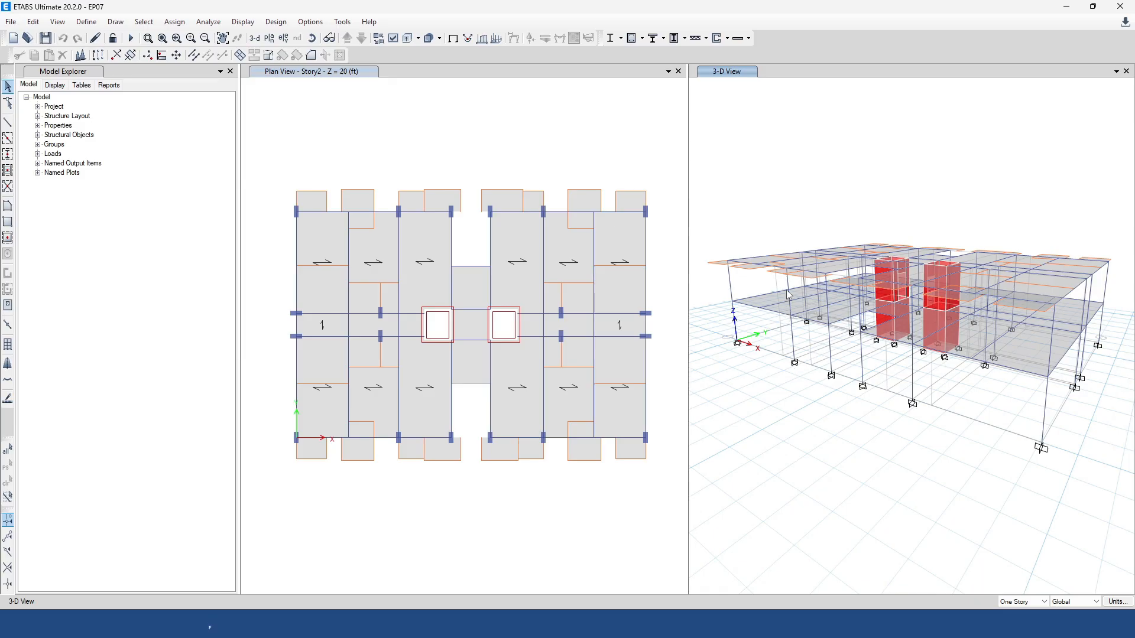
Step: Add a horizontal reference plane at a Z ordinate of 15 ft to grid system G1
left_click(33, 22)
left_click(103, 156)
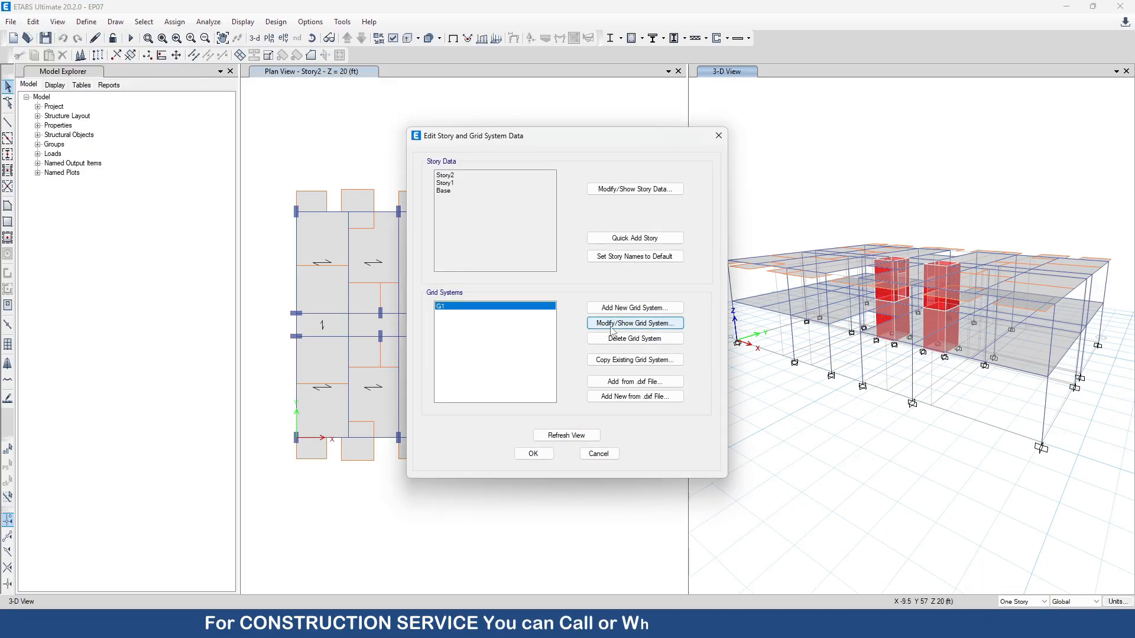
left_click(611, 330)
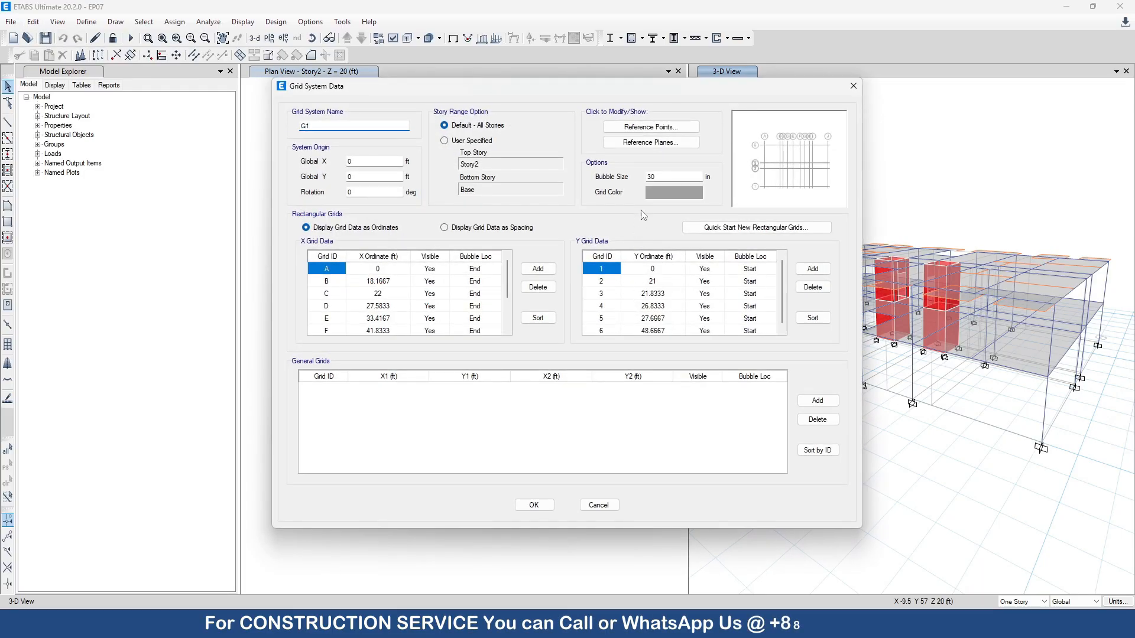
left_click(653, 143)
left_click(664, 278)
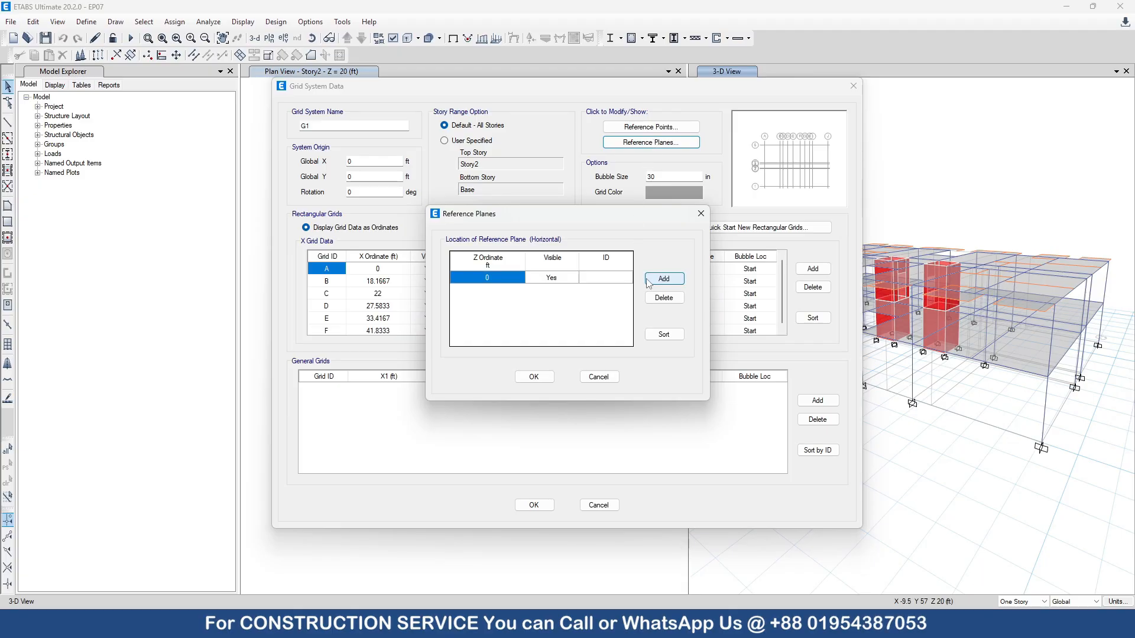
left_click(497, 279)
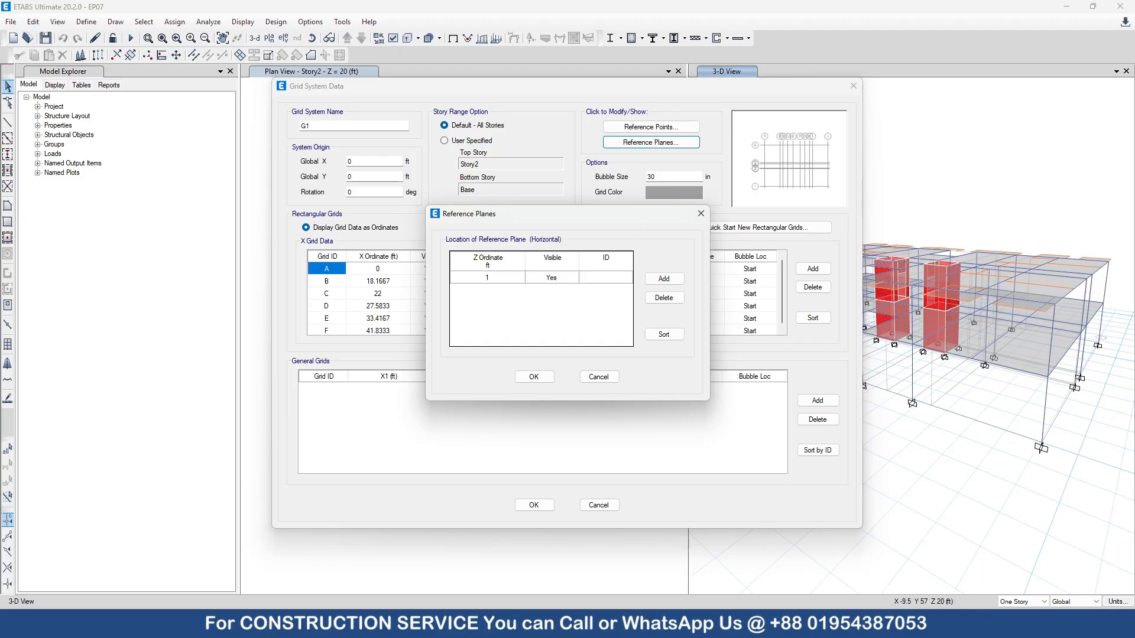
type("15")
left_click(535, 377)
left_click(533, 505)
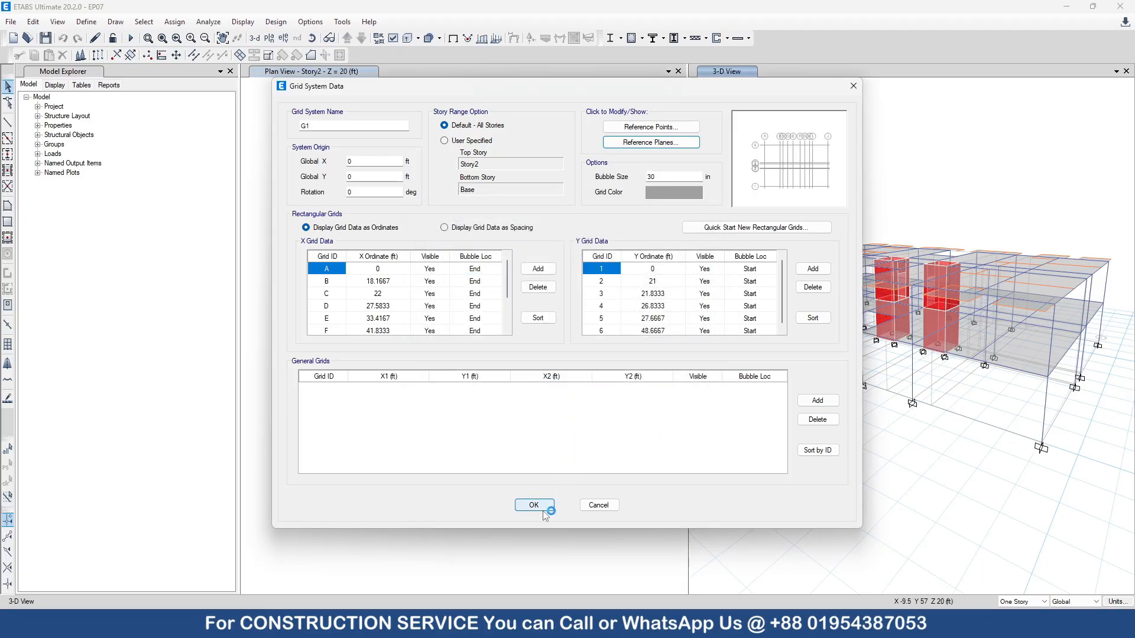
Step: Refresh the model with the edited grid system and show the grid lines in the plan view of the 15 ft reference plane
left_click(566, 436)
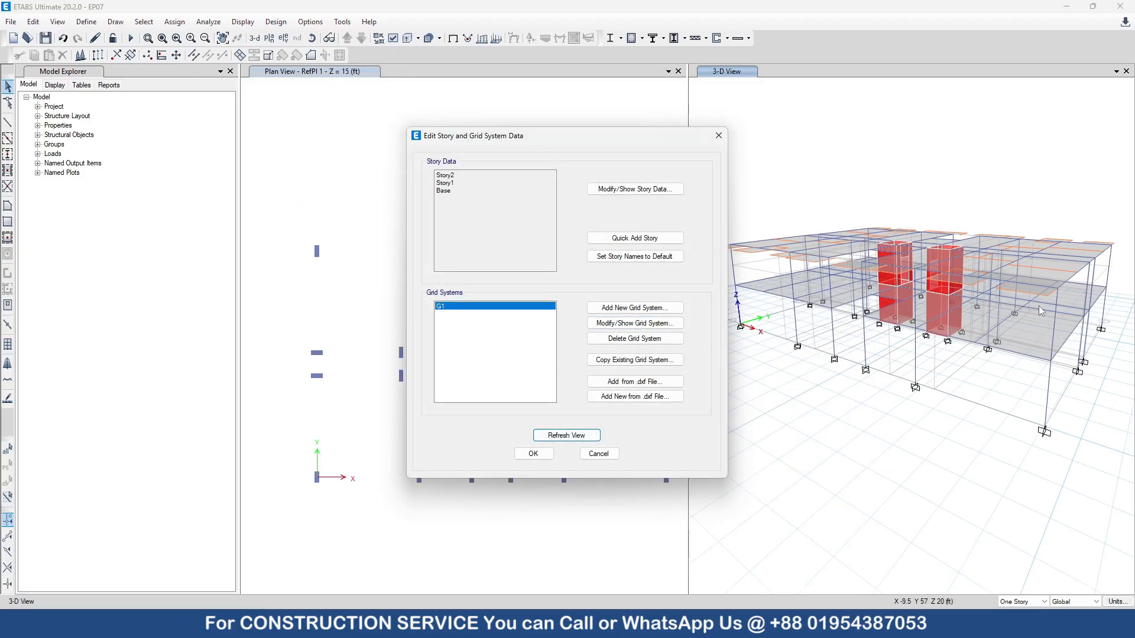
left_click(534, 454)
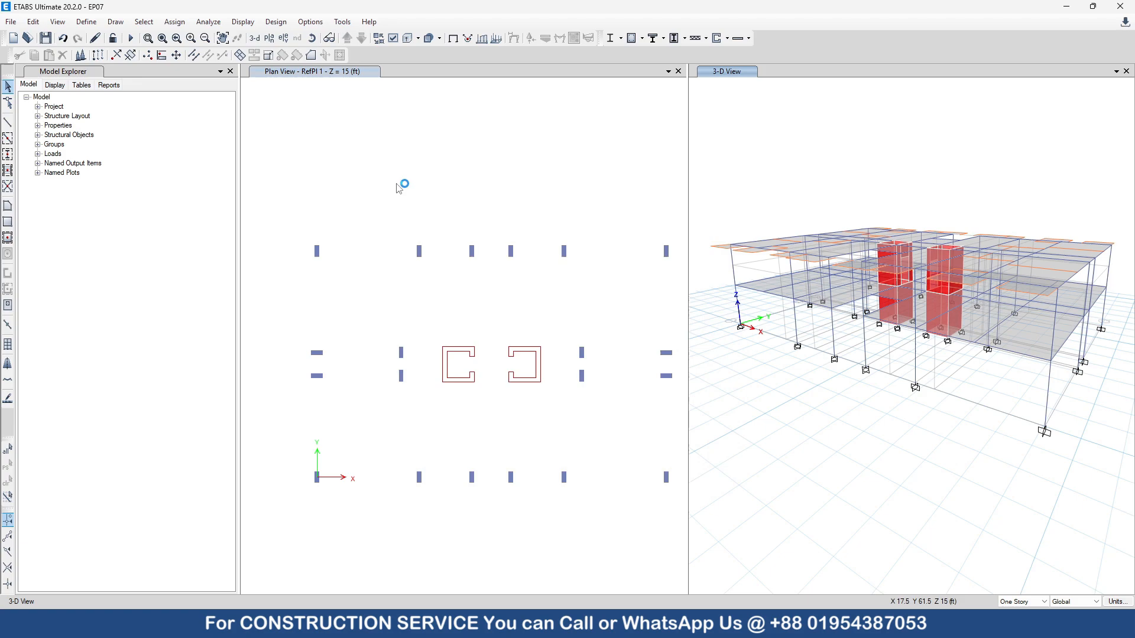
right_click(400, 178)
left_click(437, 227)
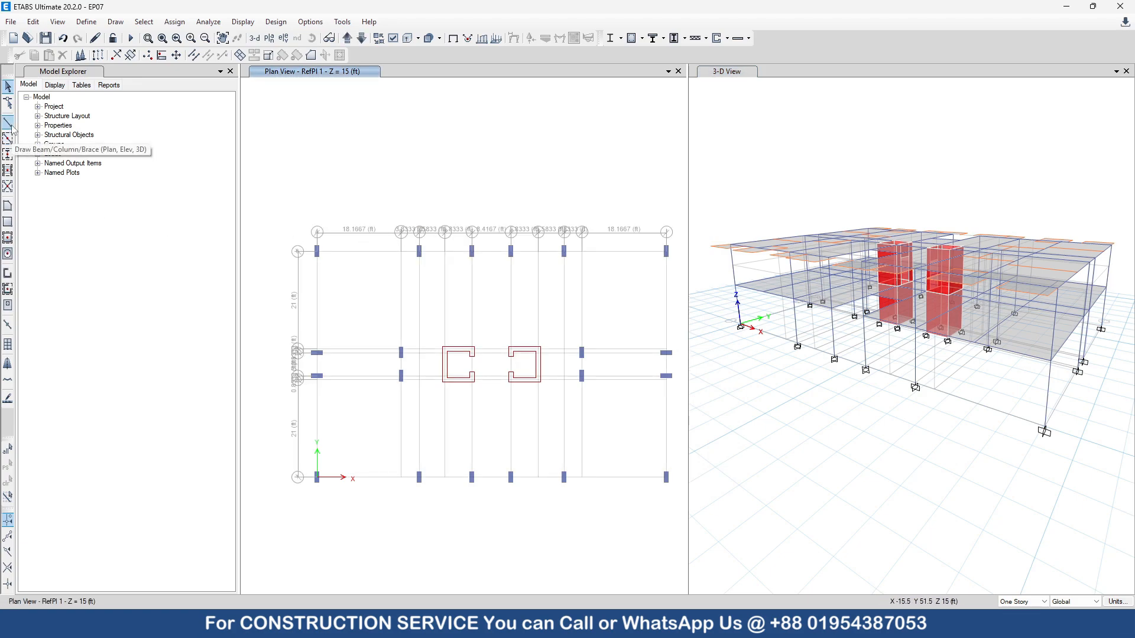
Step: Define a frame section named LB 12X18 as a copy of the B 12X18 section
left_click(84, 22)
mouse_move(127, 60)
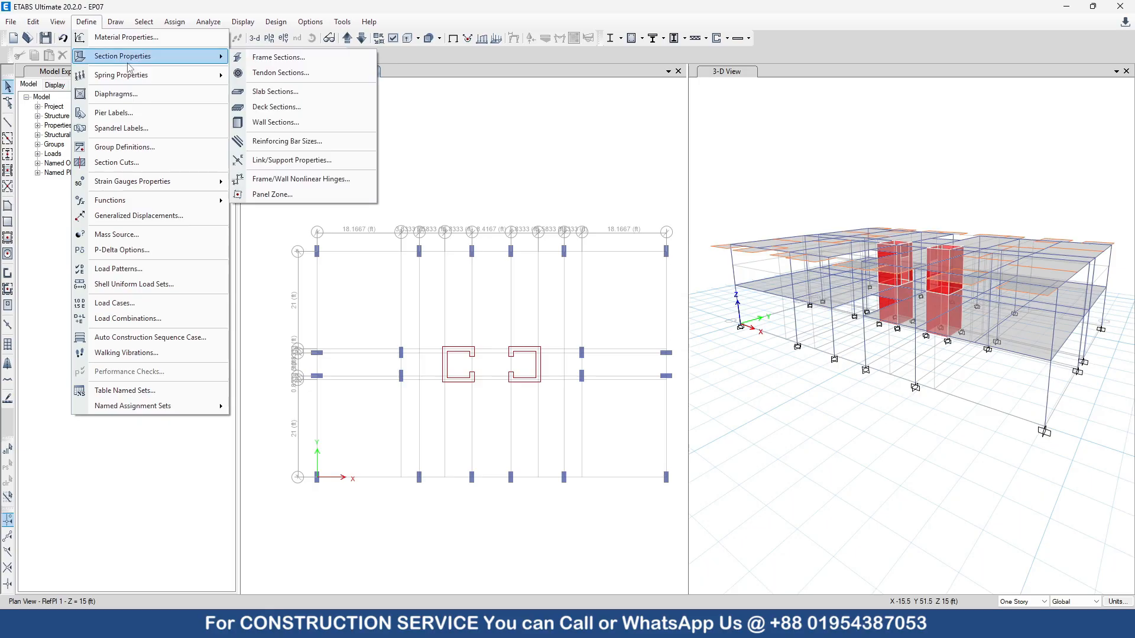
left_click(365, 56)
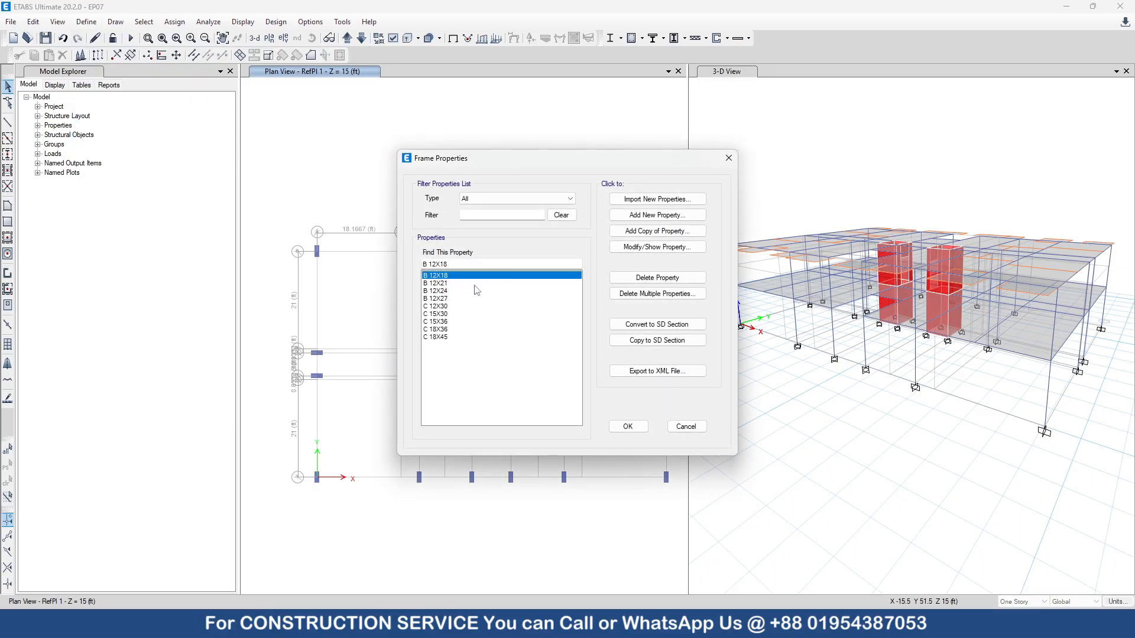
left_click(656, 231)
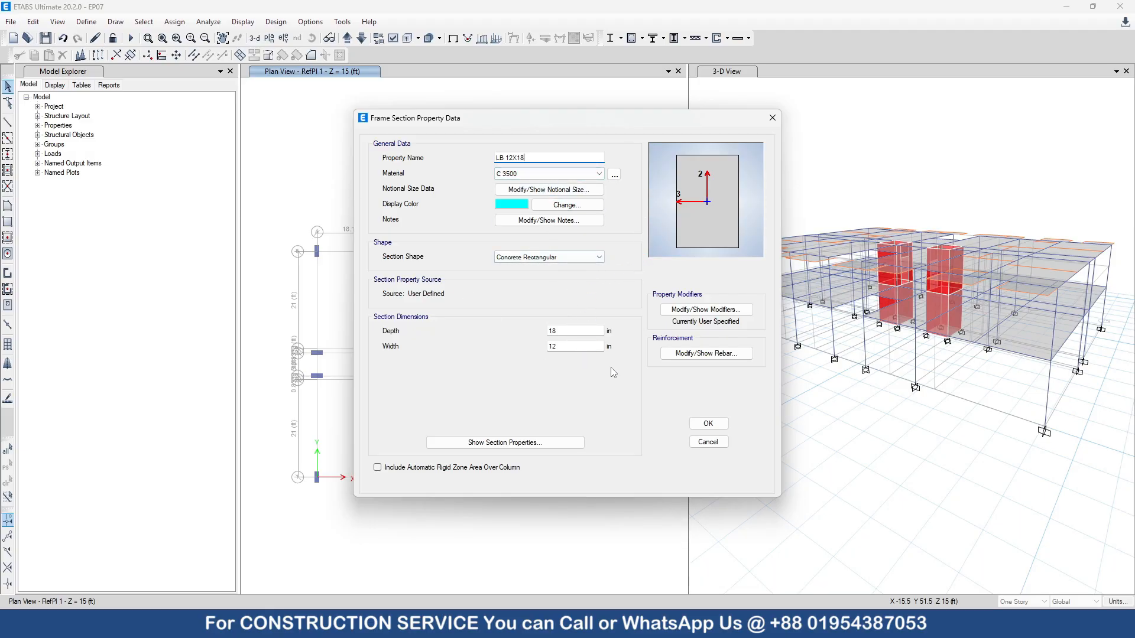
left_click(707, 424)
left_click(626, 426)
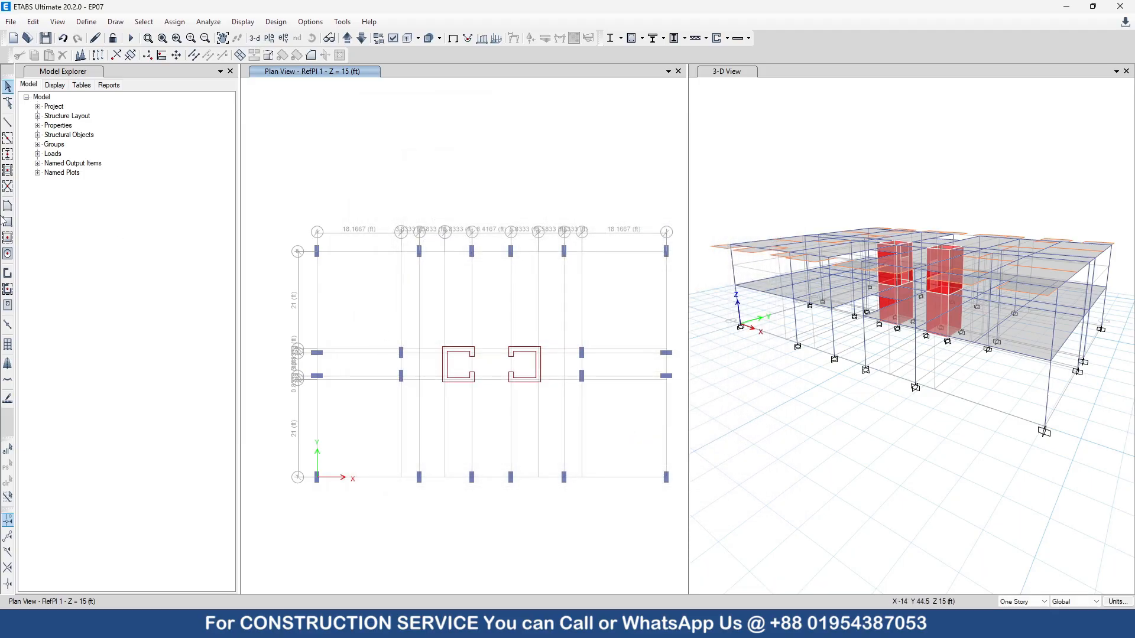
left_click(8, 123)
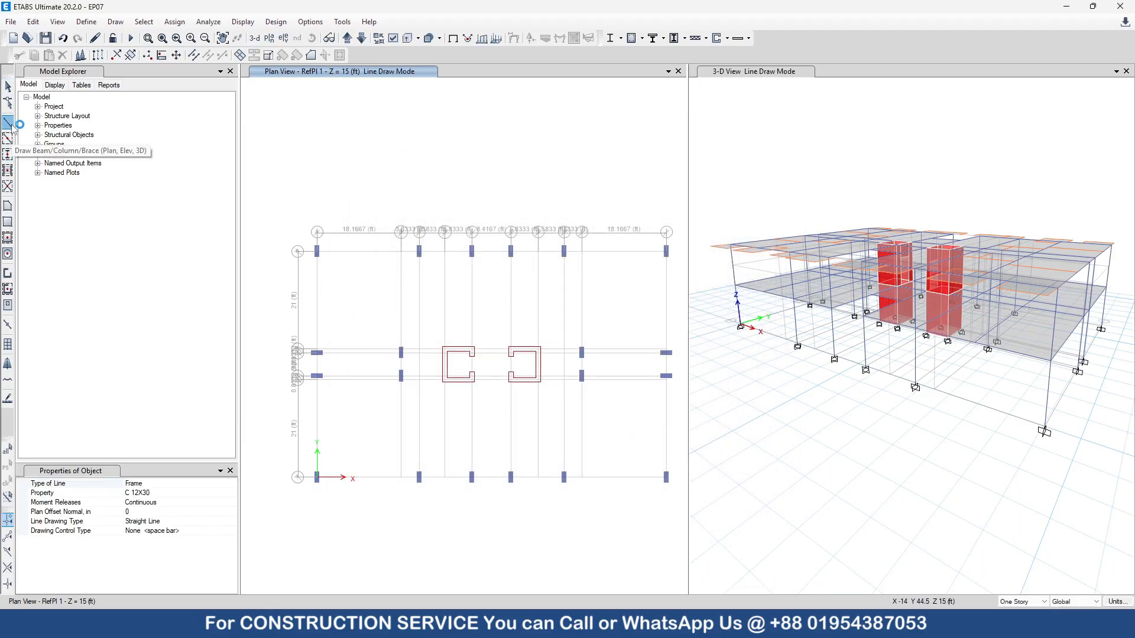
scroll(508, 268, "up", 3)
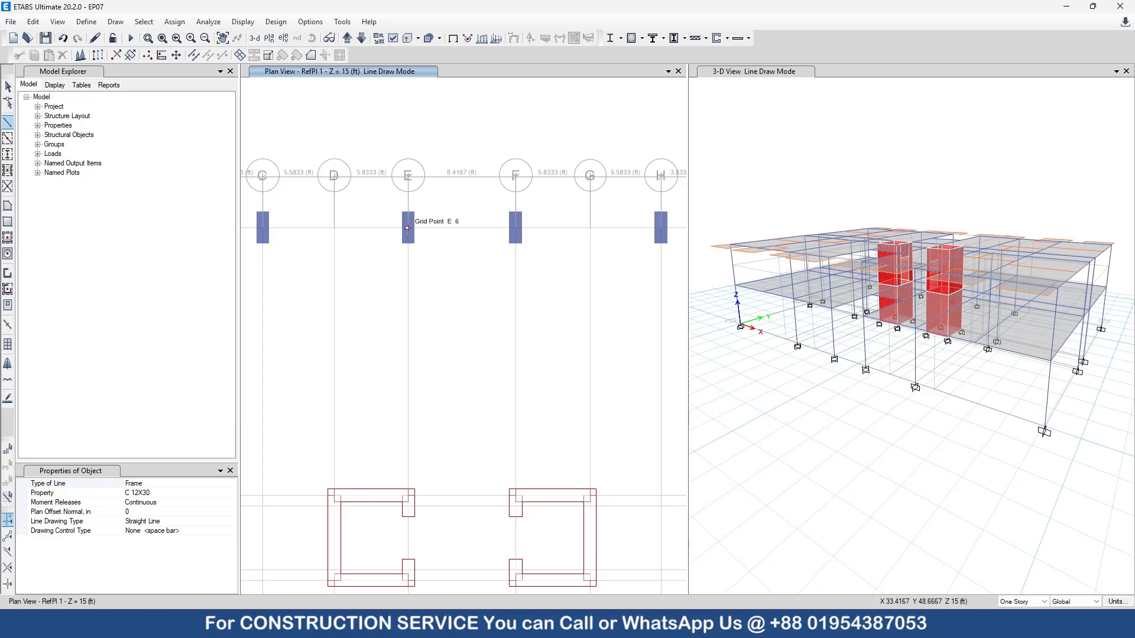
scroll(431, 259, "down", 3)
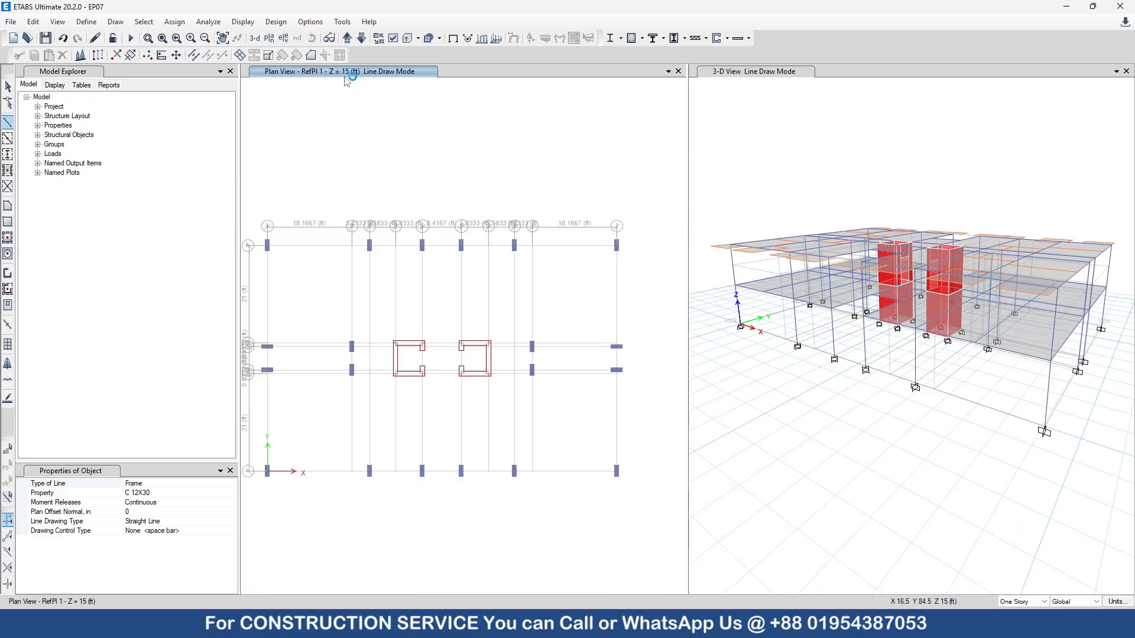
scroll(431, 277, "up", 3)
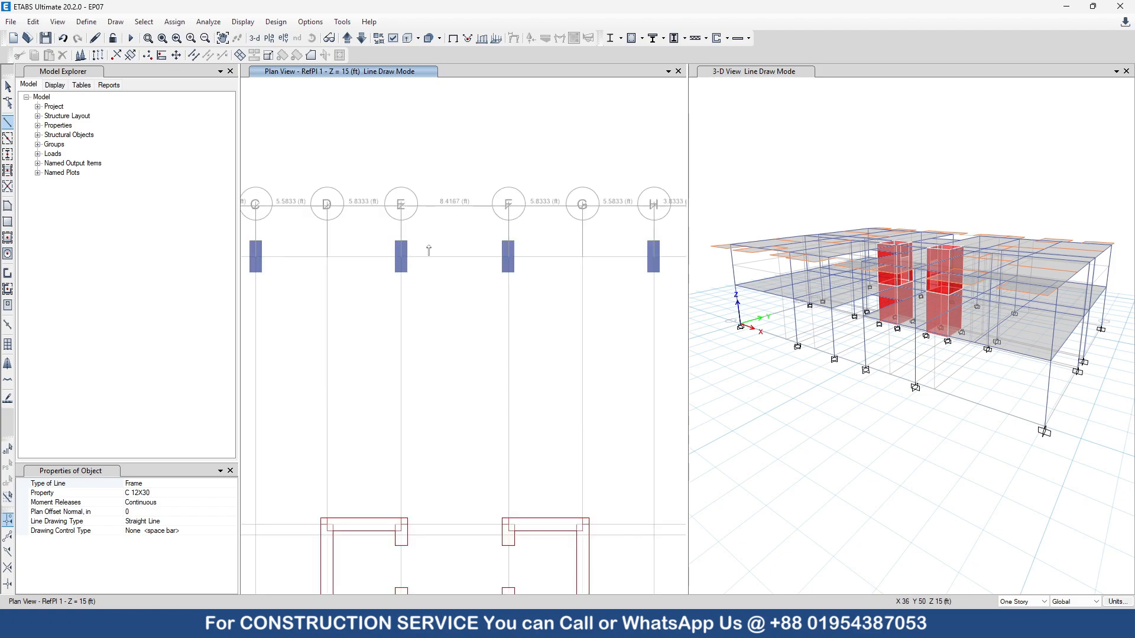
left_click(401, 257)
left_click(510, 259)
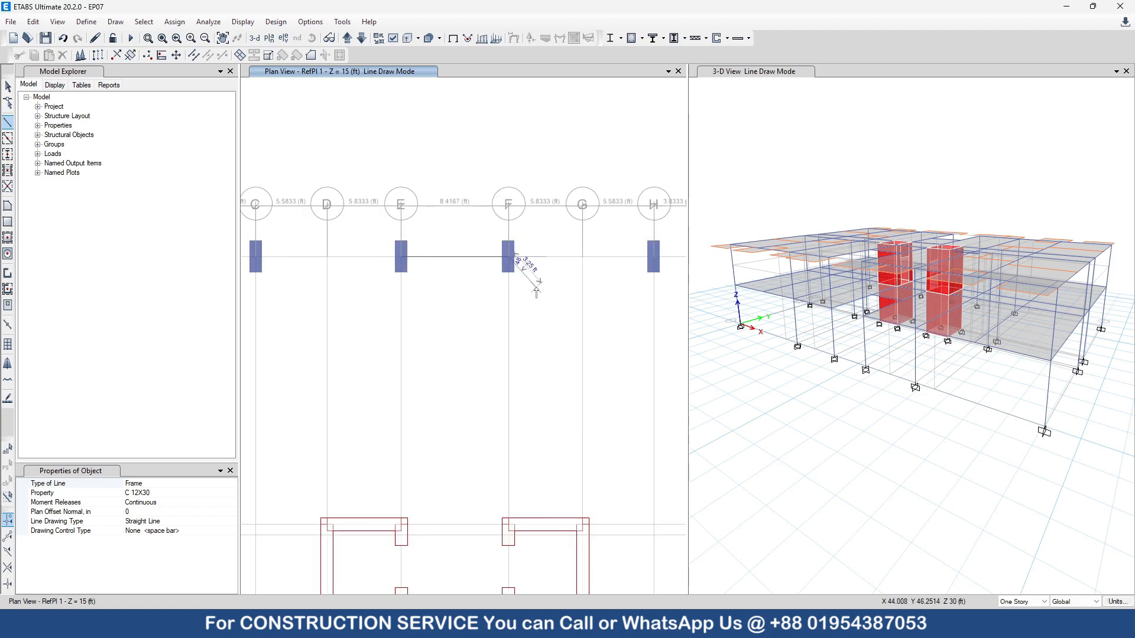
right_click(536, 285)
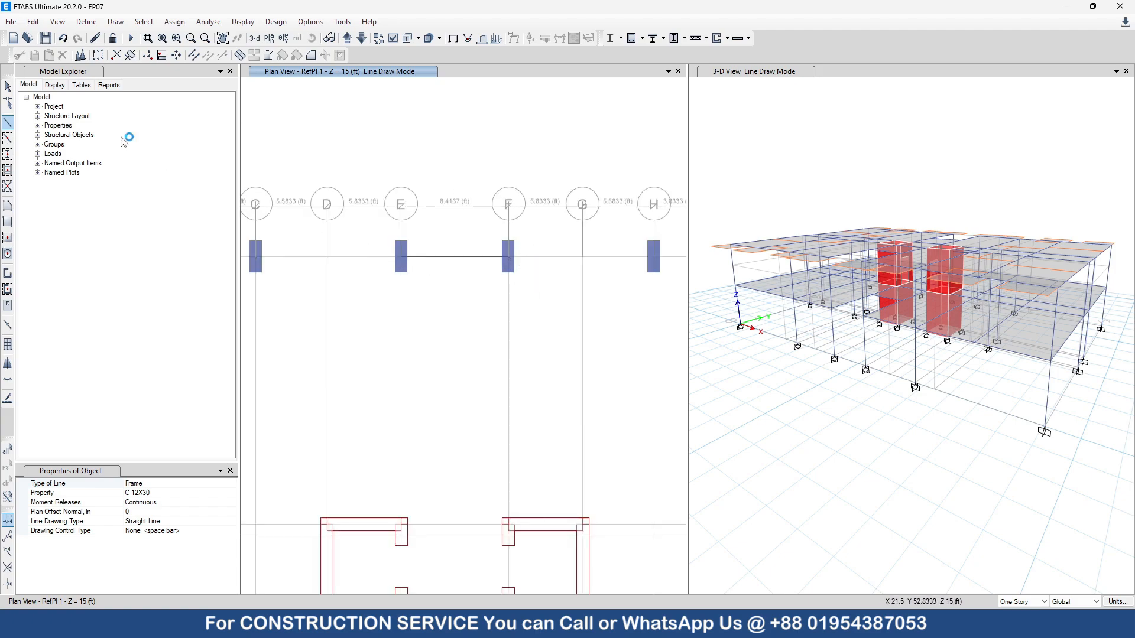
left_click(63, 38)
Step: Draw an LB 12X18 beam along grid line 6 between grids E and F on the 15 ft reference plane
left_click(227, 493)
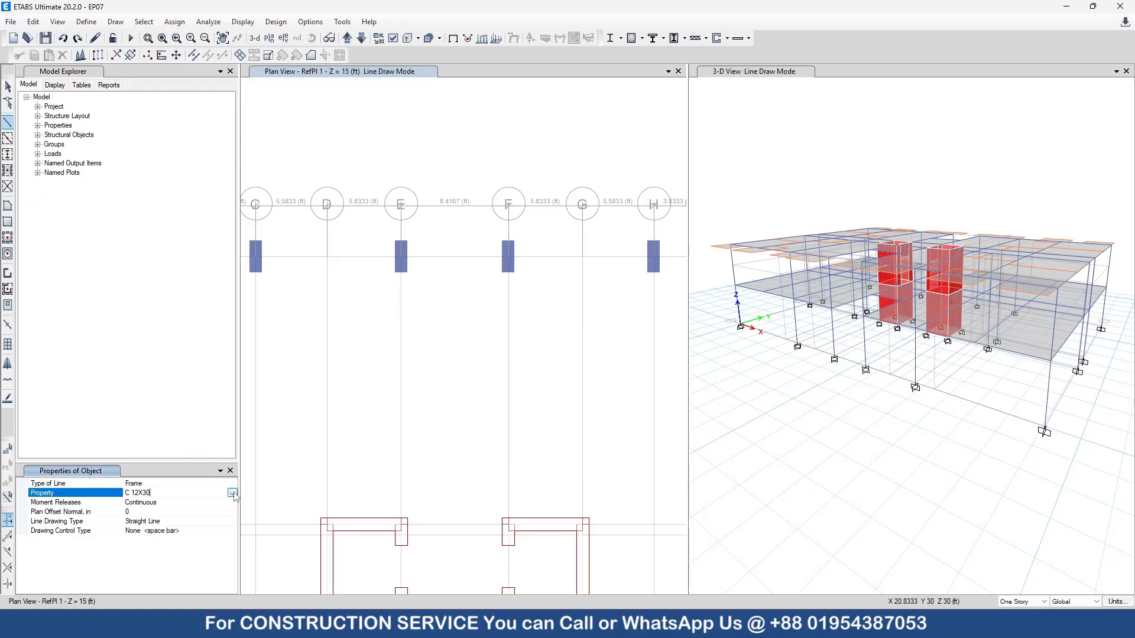
left_click(232, 493)
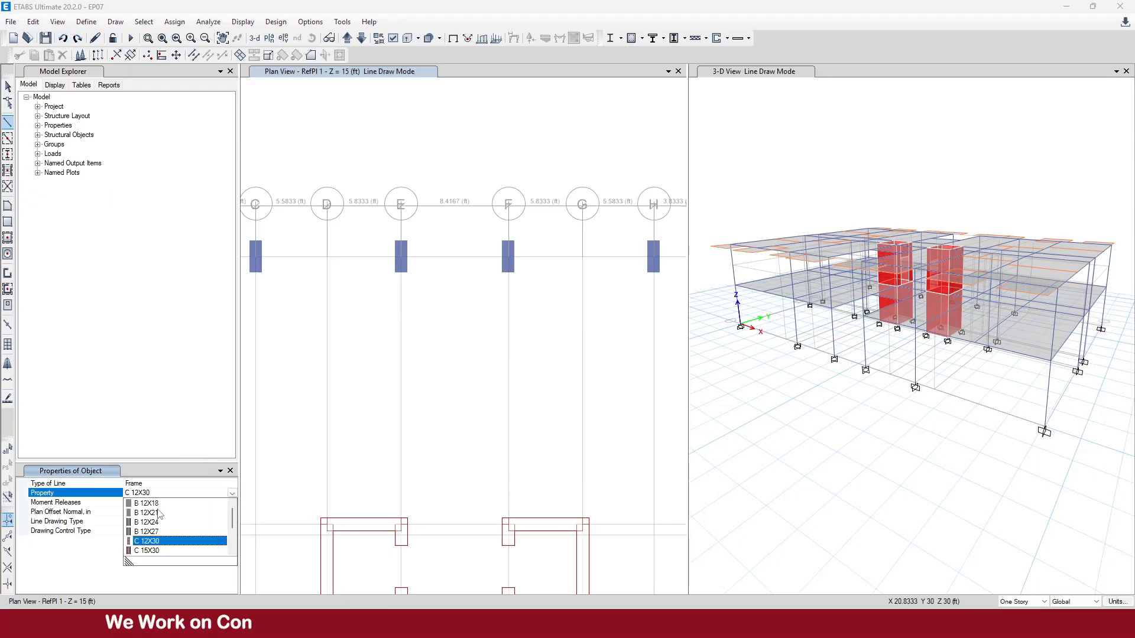
scroll(151, 517, "down", 2)
left_click(149, 541)
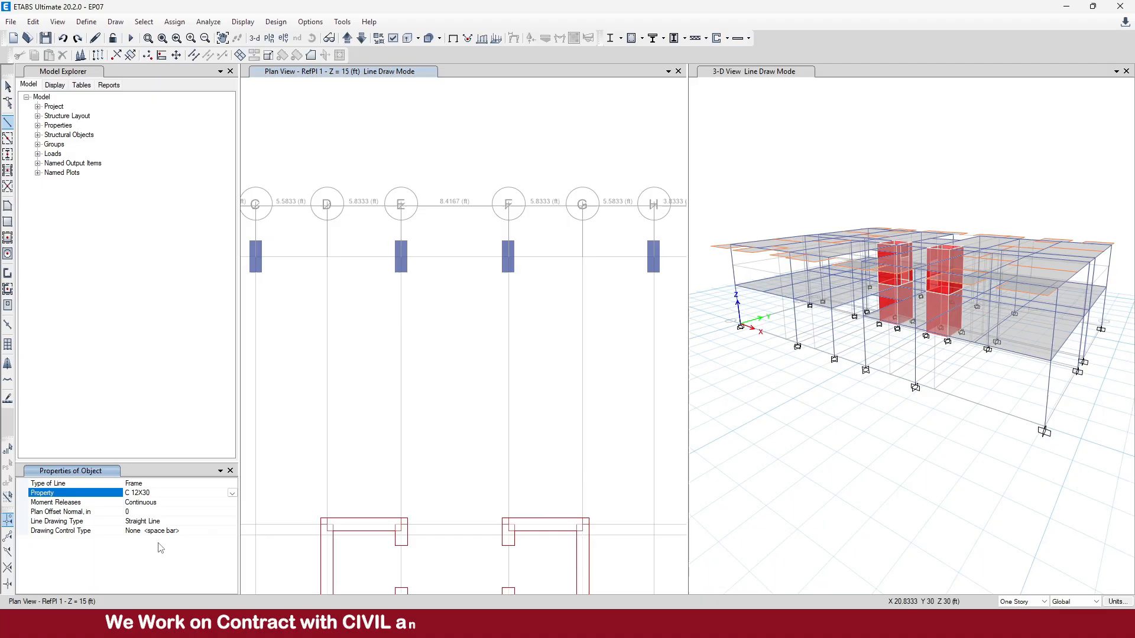
left_click(400, 260)
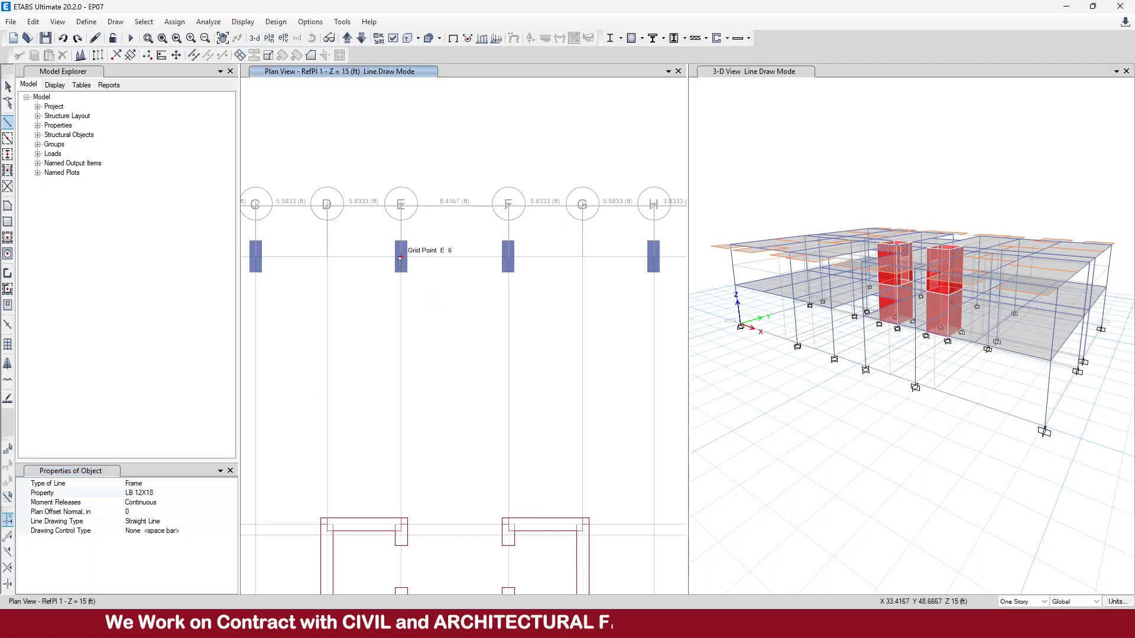
left_click(508, 260)
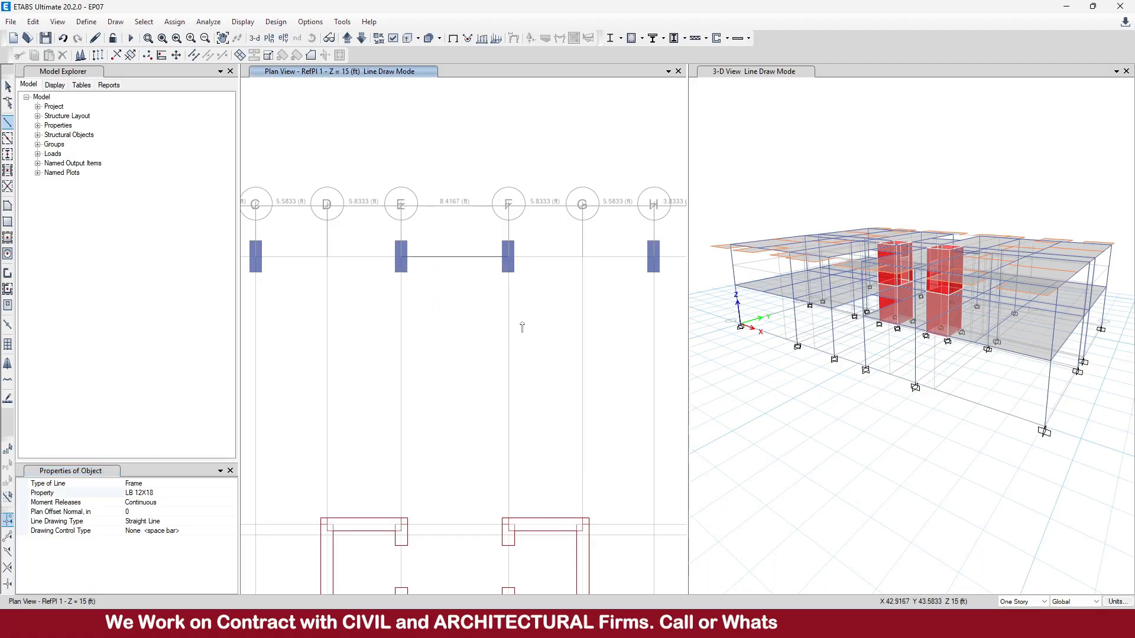
scroll(481, 246, "down", 3)
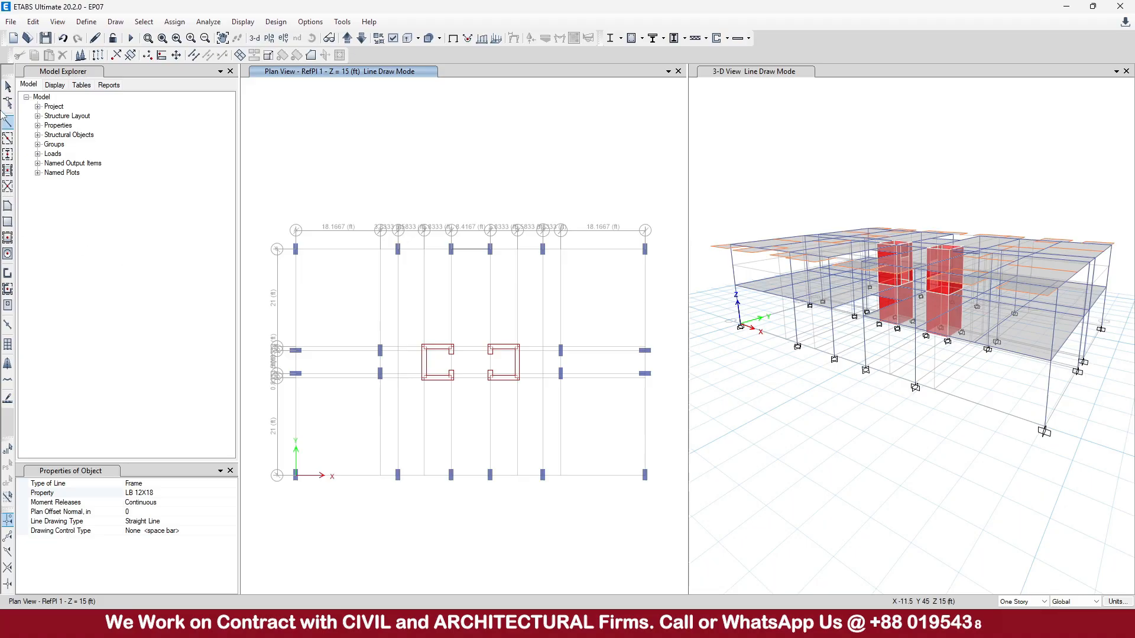
left_click(8, 87)
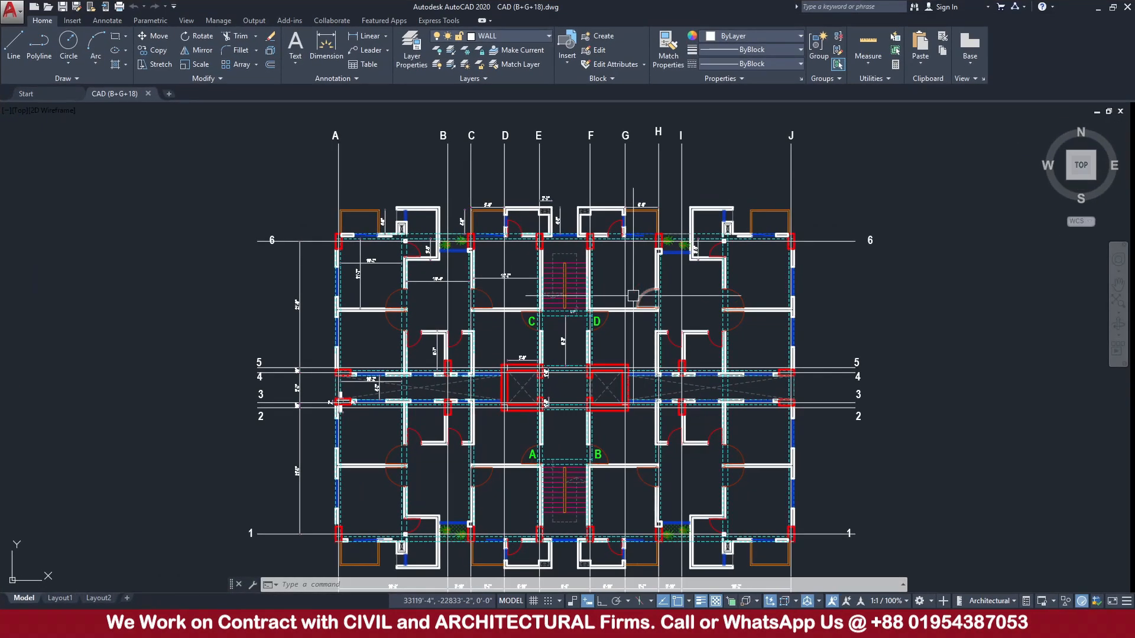
left_click(376, 40)
scroll(553, 225, "up", 4)
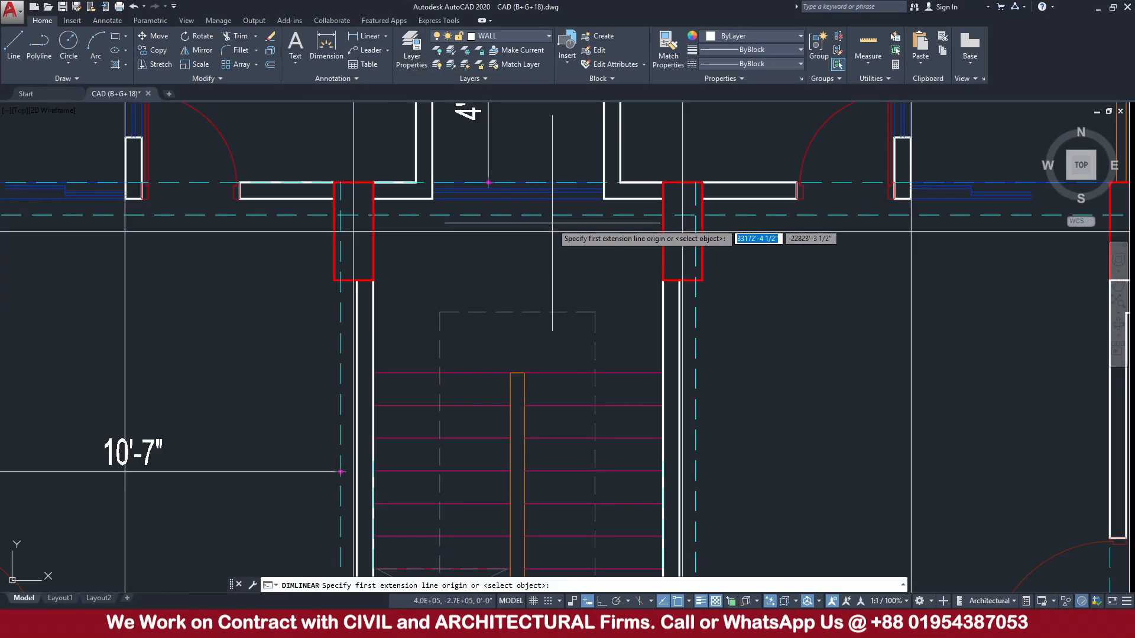
left_click(556, 373)
left_click(554, 367)
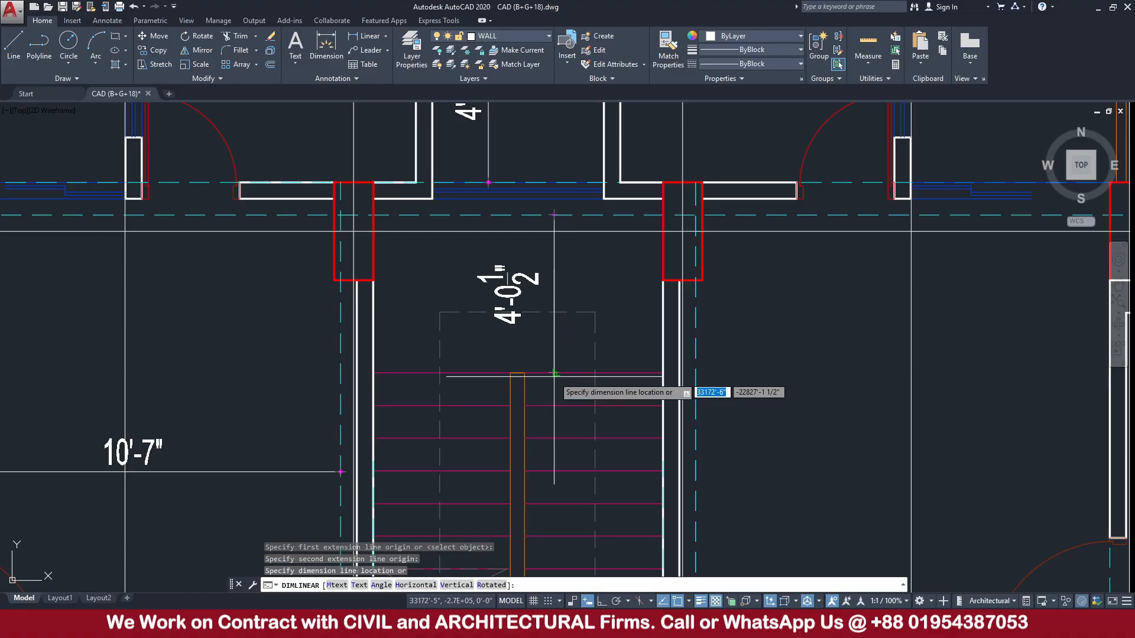
left_click(559, 354)
left_click(570, 279)
left_click(413, 245)
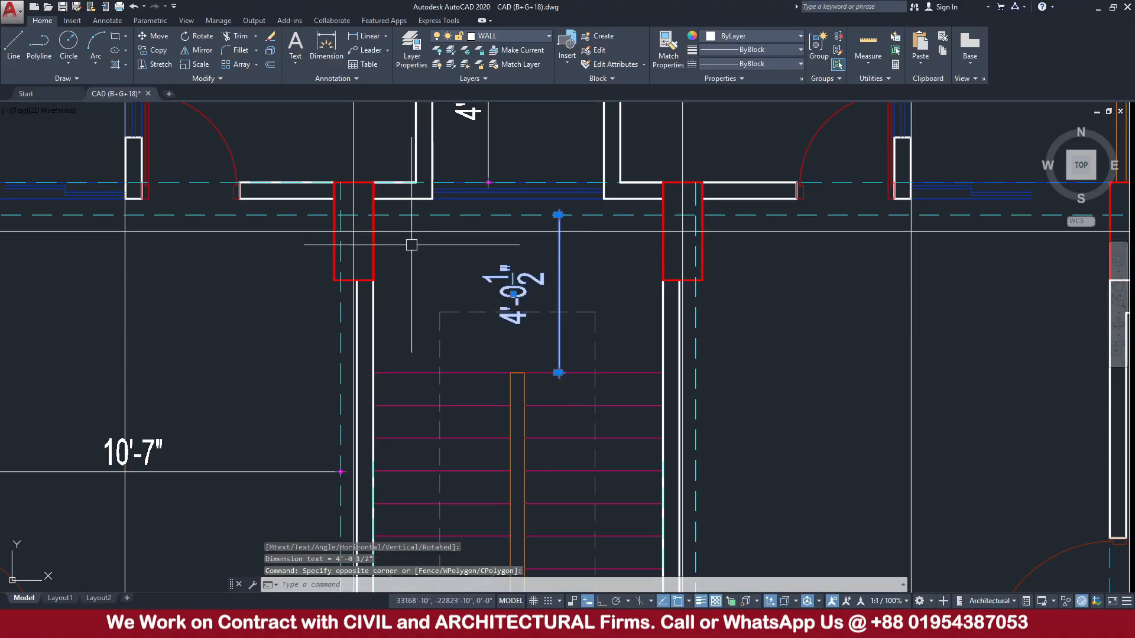
key("Delete")
Step: In the AutoCAD plan, dimension the upper stair landing's depth from the inner dashed beam line to the first stair line, and return to ETABS
left_click(366, 37)
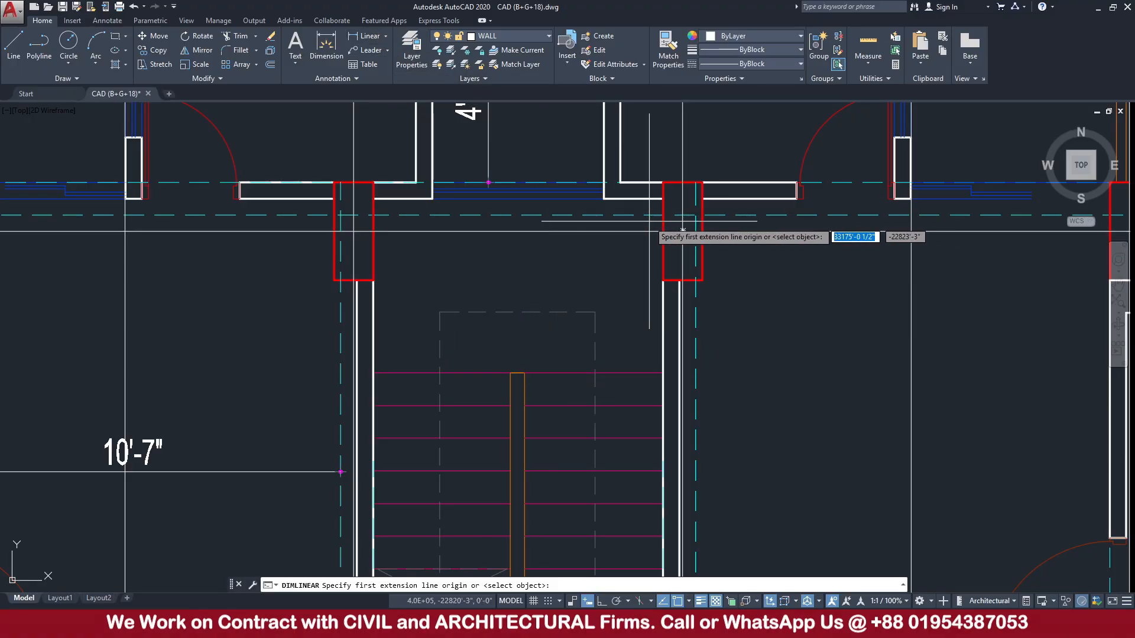
left_click(513, 373)
left_click(623, 373)
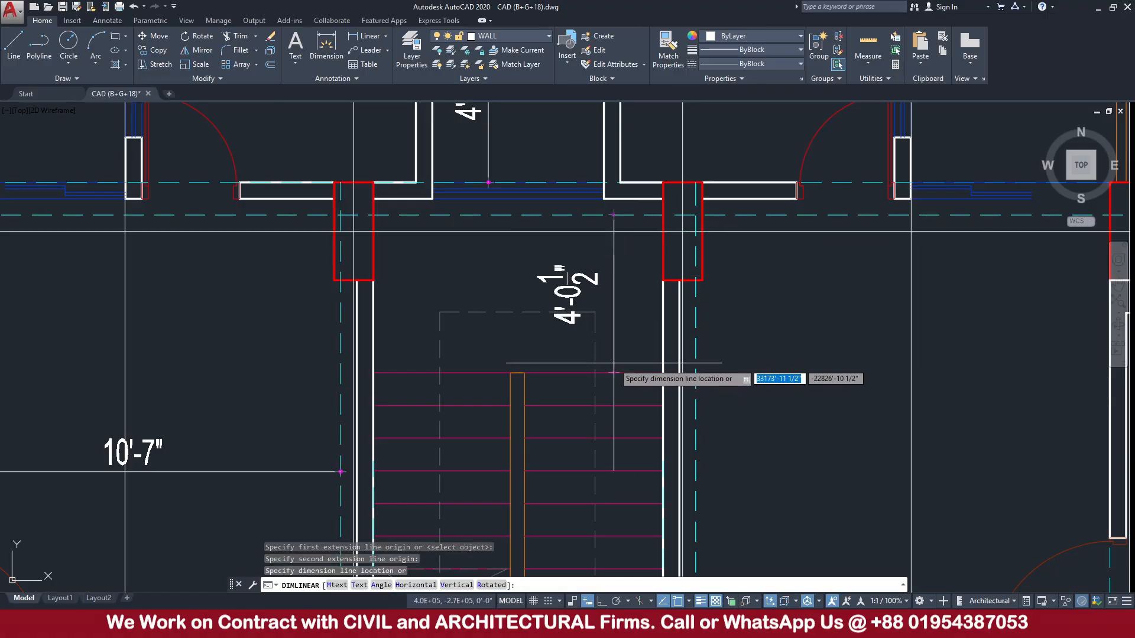
left_click(611, 363)
scroll(608, 236, "down", 5)
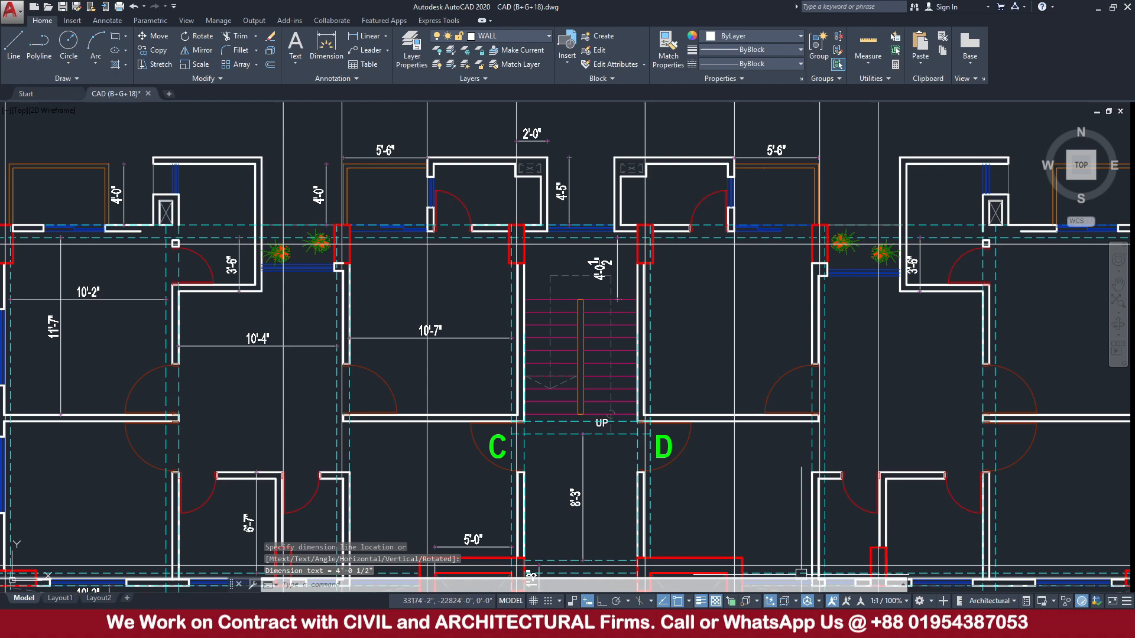
mouse_move(763, 628)
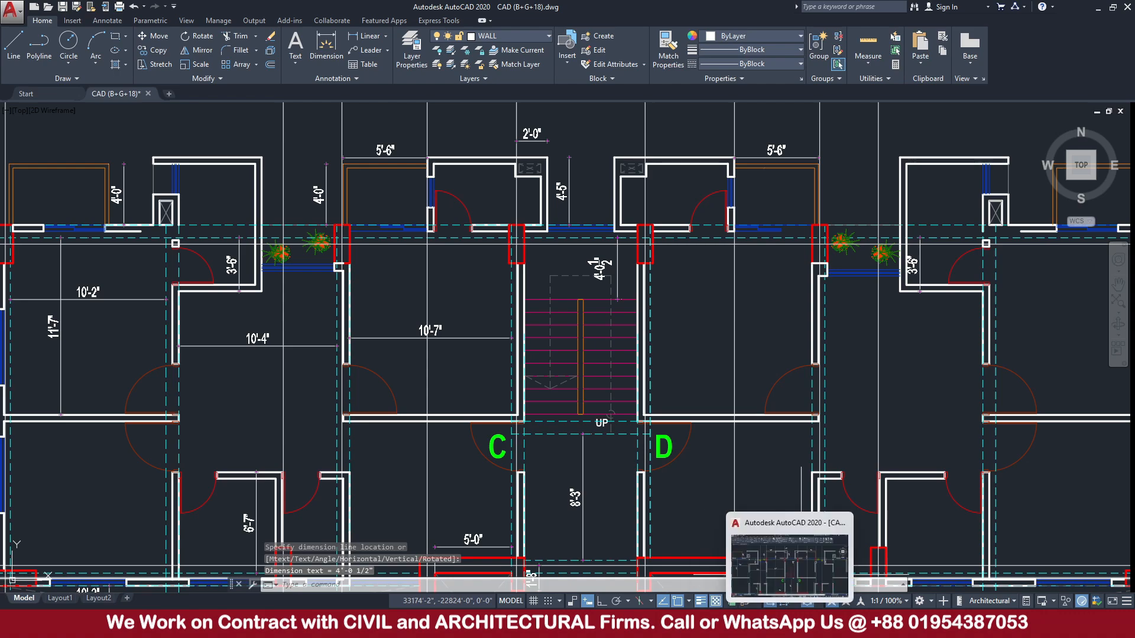
left_click(763, 628)
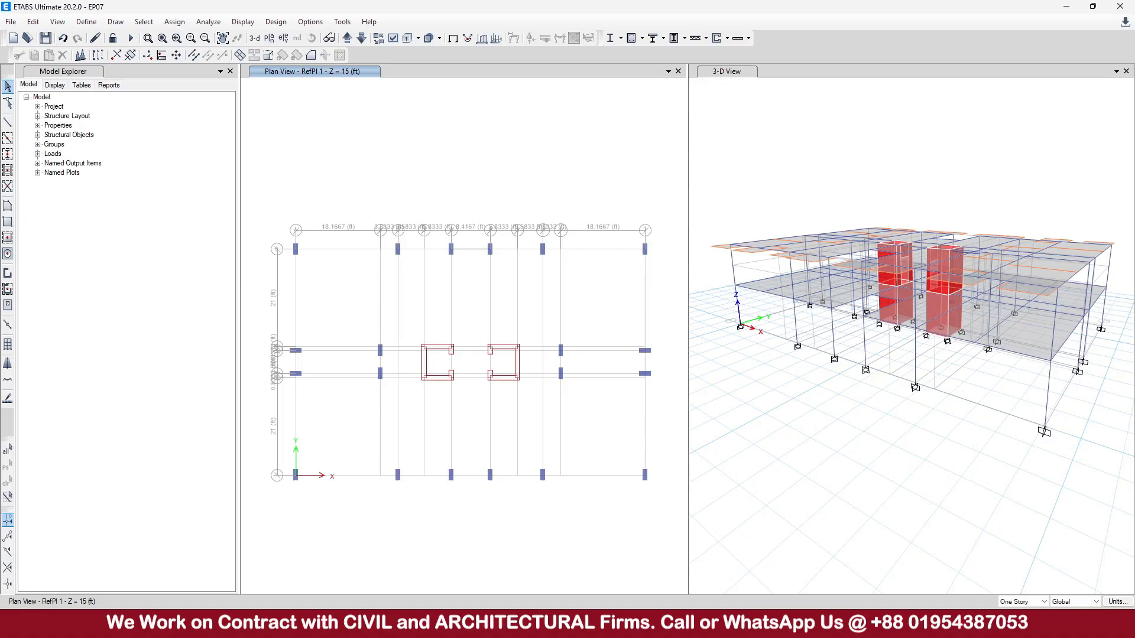
Step: Replicate the landing beam between grids E and F linearly with dx 0 and dy -4.5 ft, one copy
left_click(471, 248)
left_click(98, 55)
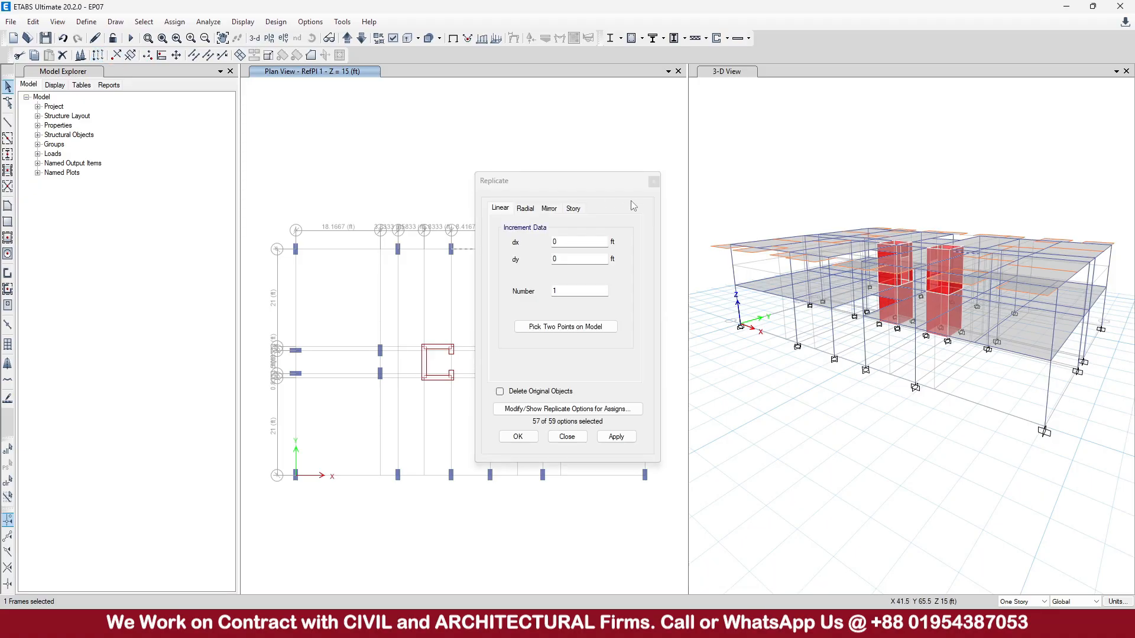
left_click_drag(548, 186, 904, 152)
double_click(930, 225)
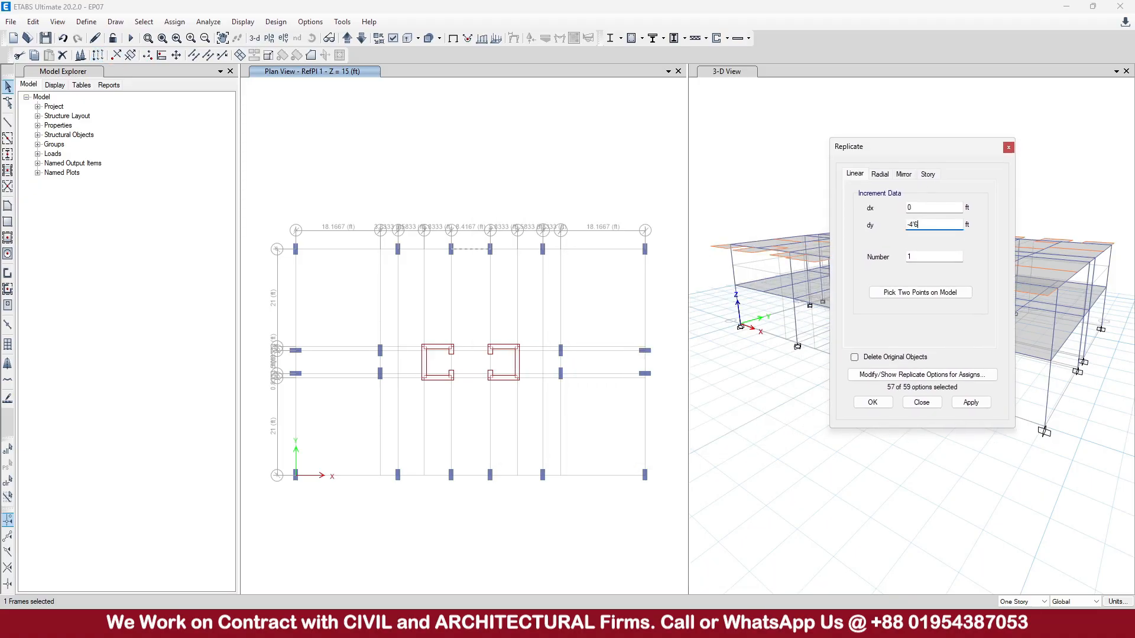
type("-4.5")
left_click(971, 402)
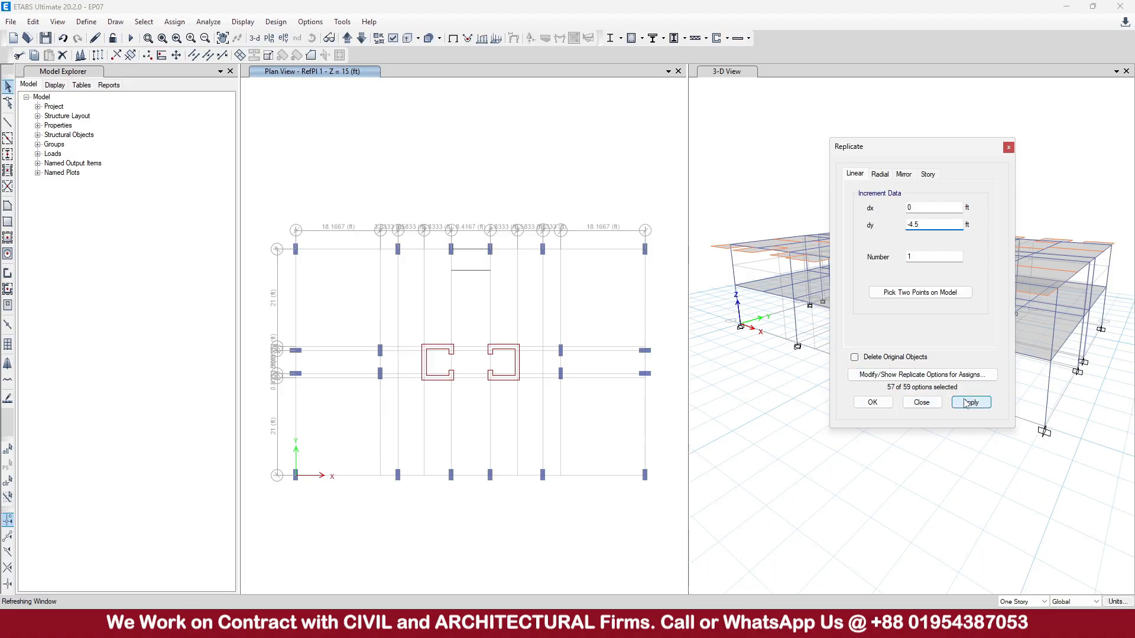
Step: Draw a Slab 6 inch One Way floor with local axis 90 between the grid 6 landing beam and its copy, from grid E to F
left_click(7, 206)
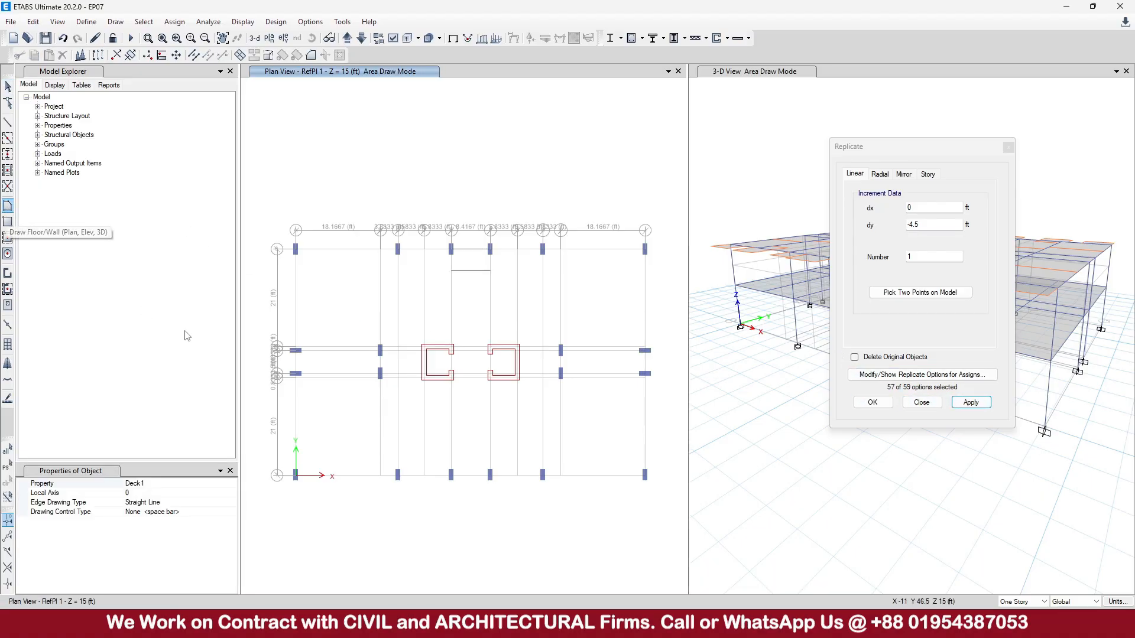
left_click(229, 486)
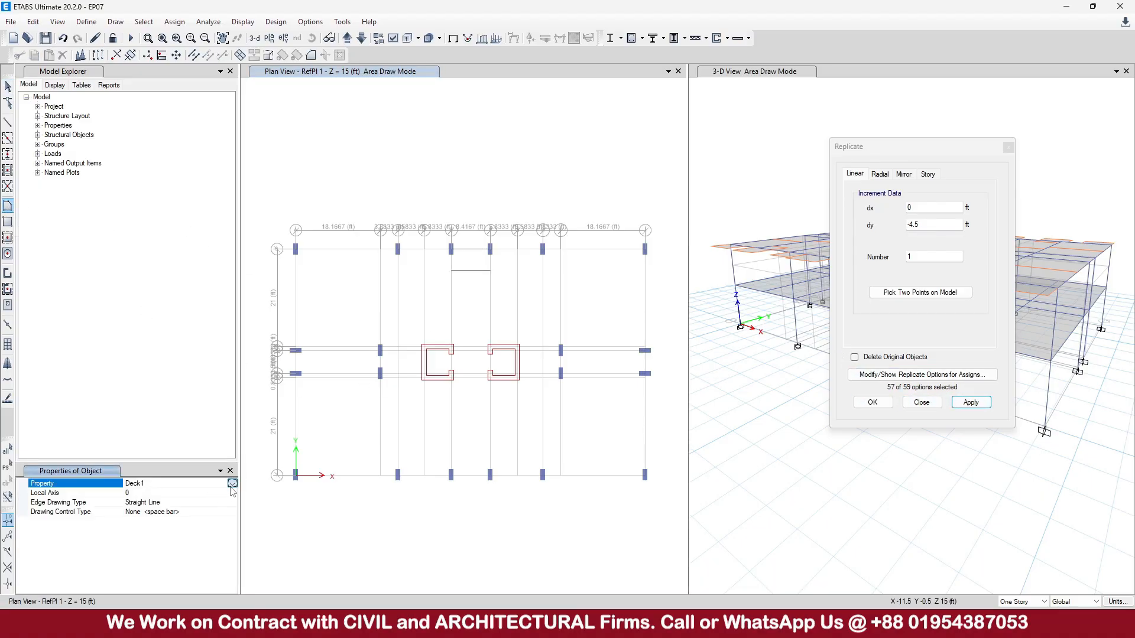
left_click(227, 485)
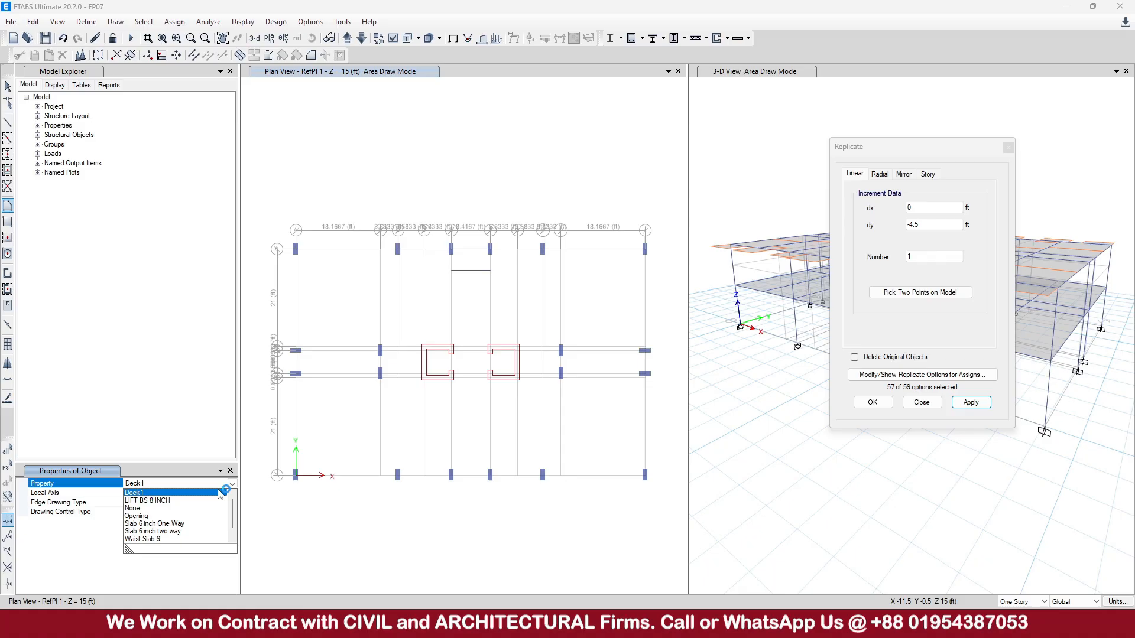
left_click(155, 524)
scroll(418, 216, "up", 2)
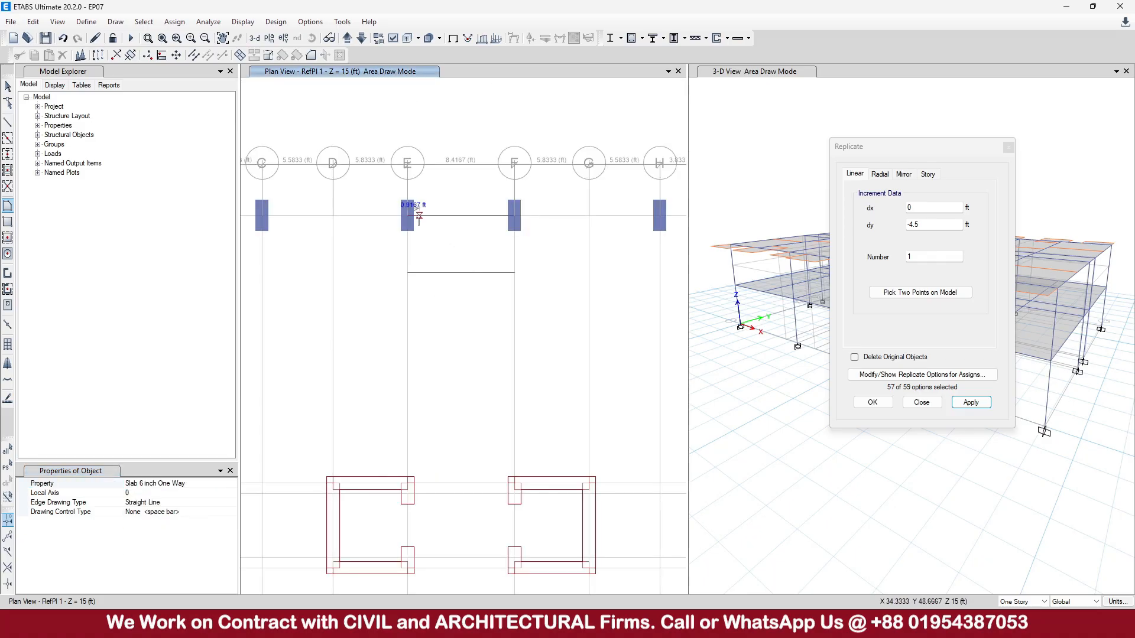
left_click(137, 494)
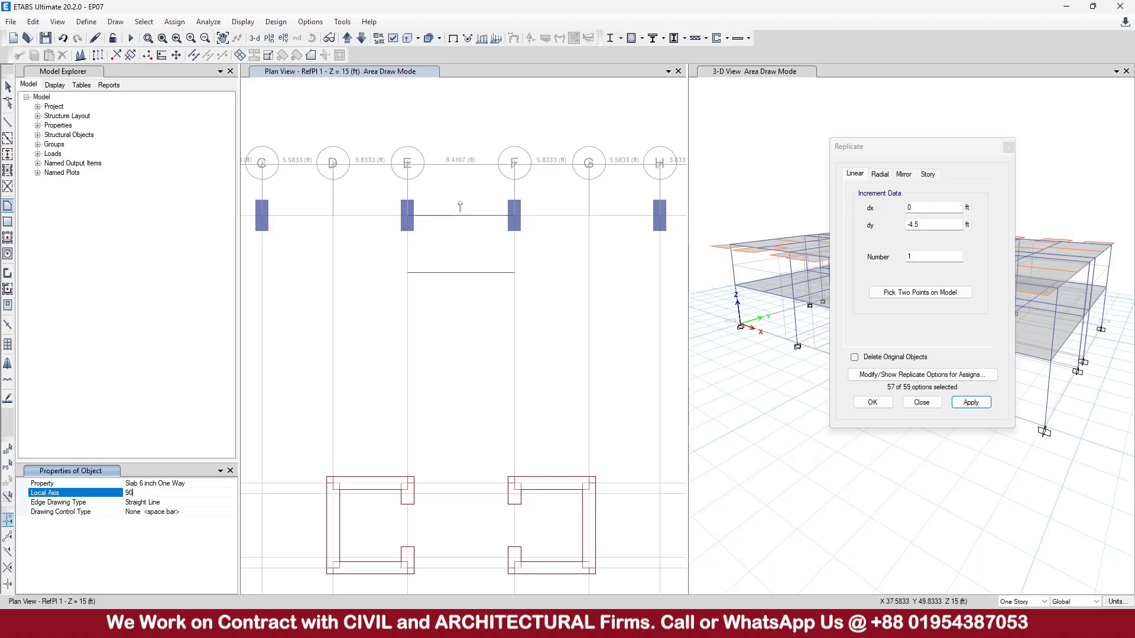
left_click(408, 217)
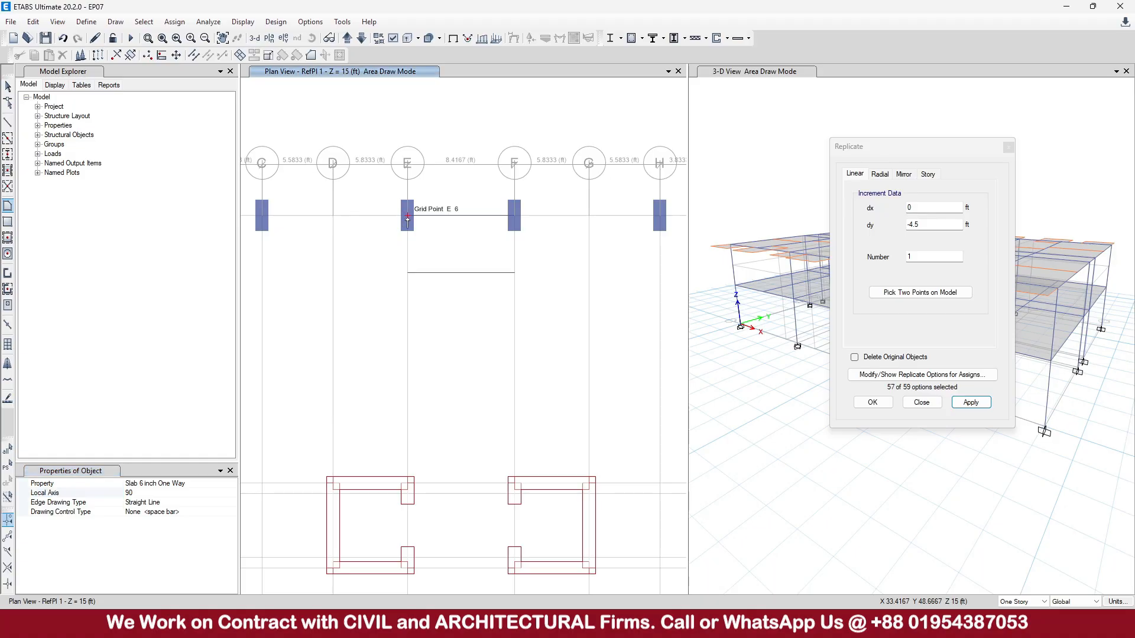
left_click(407, 272)
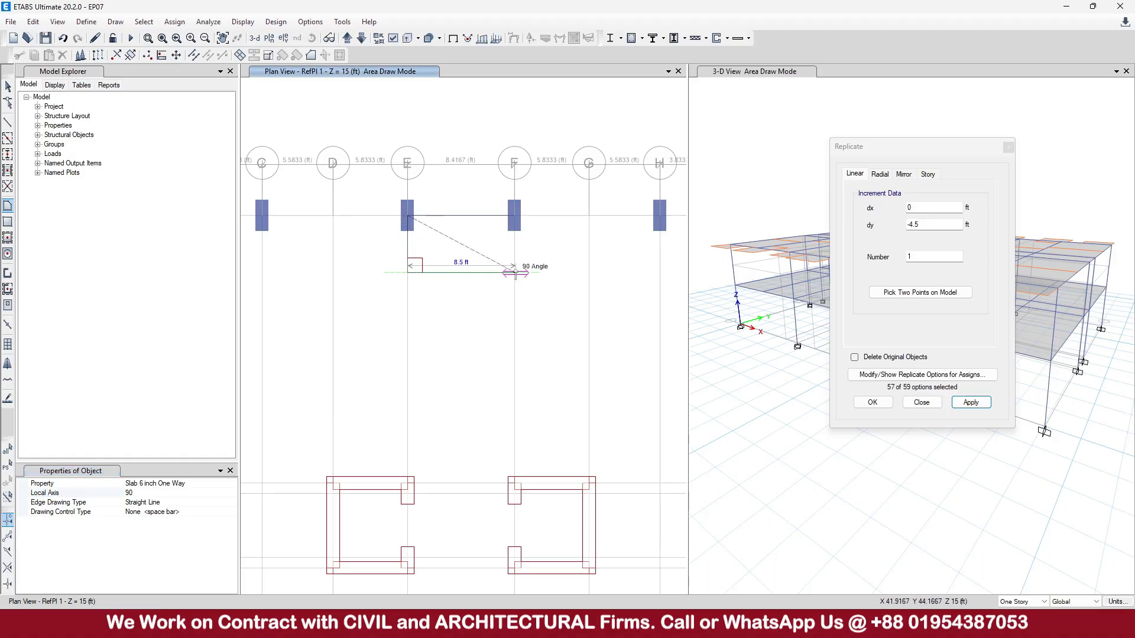
left_click(514, 273)
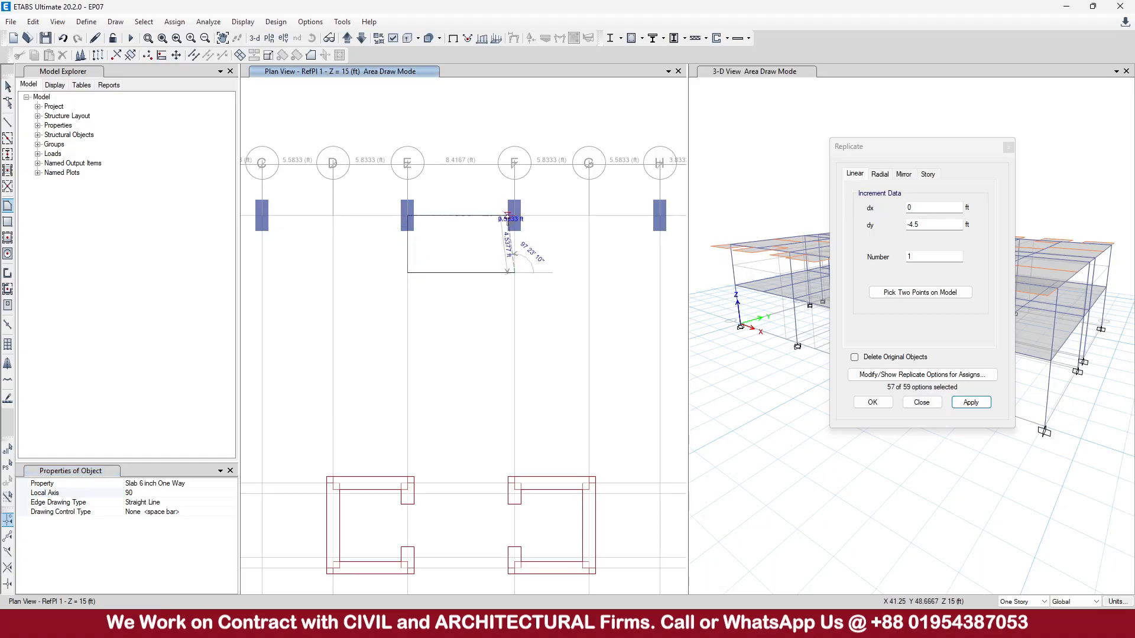
double_click(515, 216)
scroll(535, 262, "down", 3)
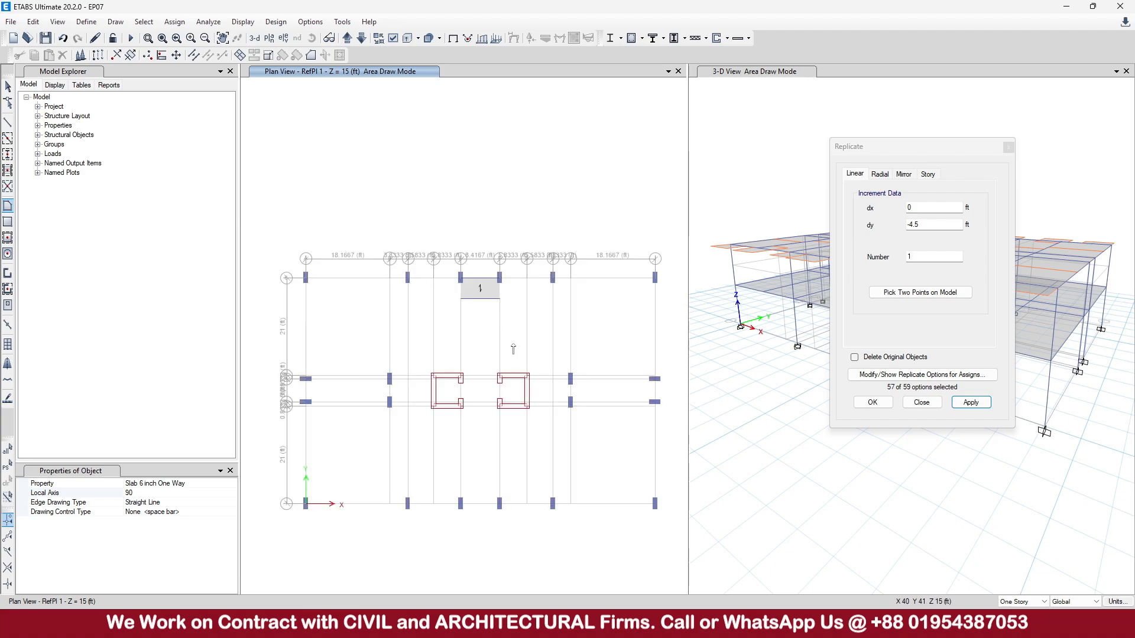
Step: Set the section property of the replicated beam at the upper landing slab's inner edge to None
left_click(8, 87)
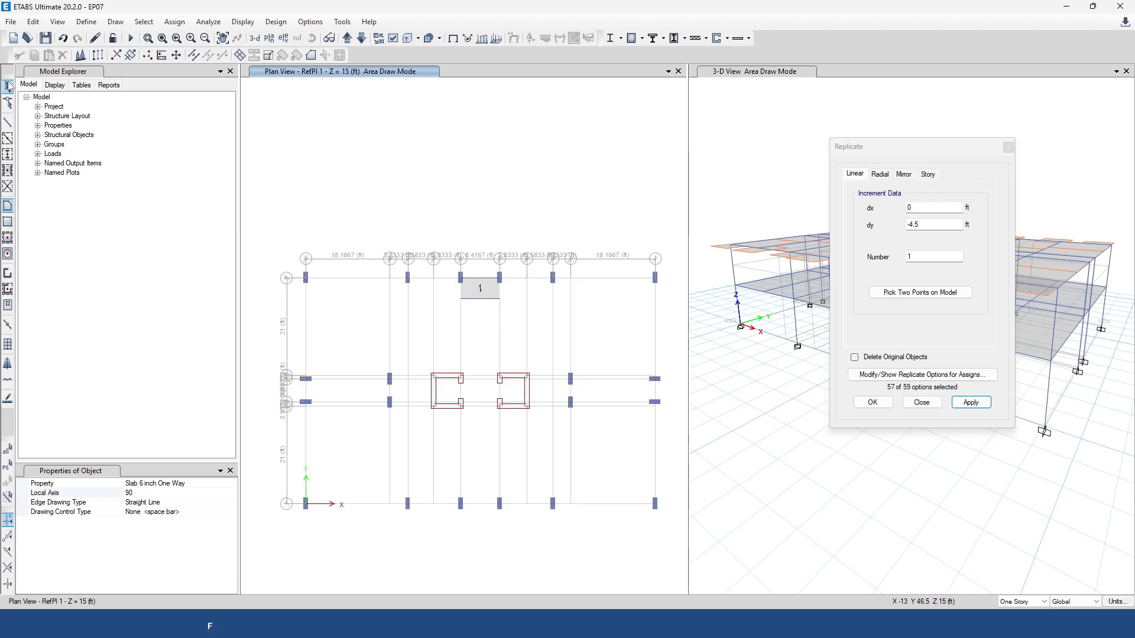
left_click(483, 299)
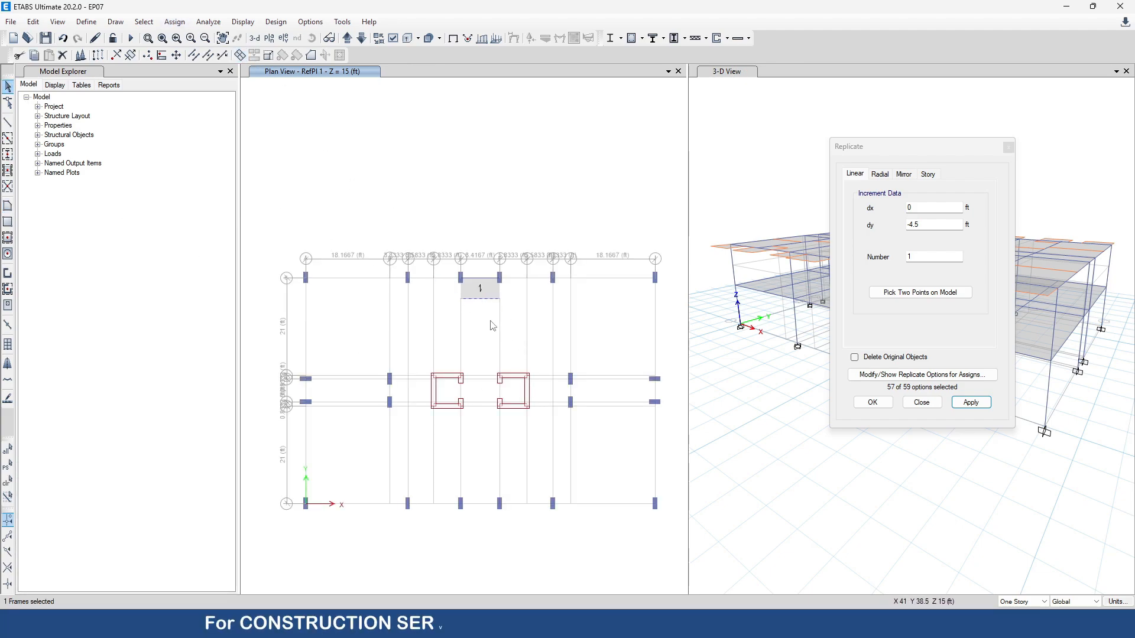
right_click(477, 306)
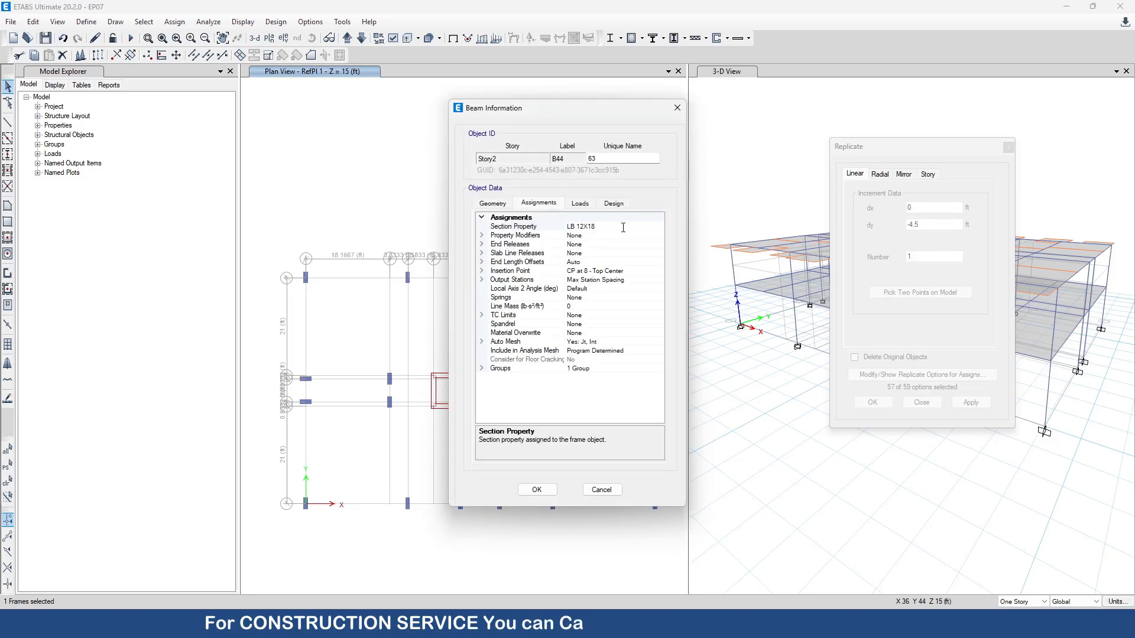
left_click(658, 229)
left_click(658, 227)
left_click(593, 312)
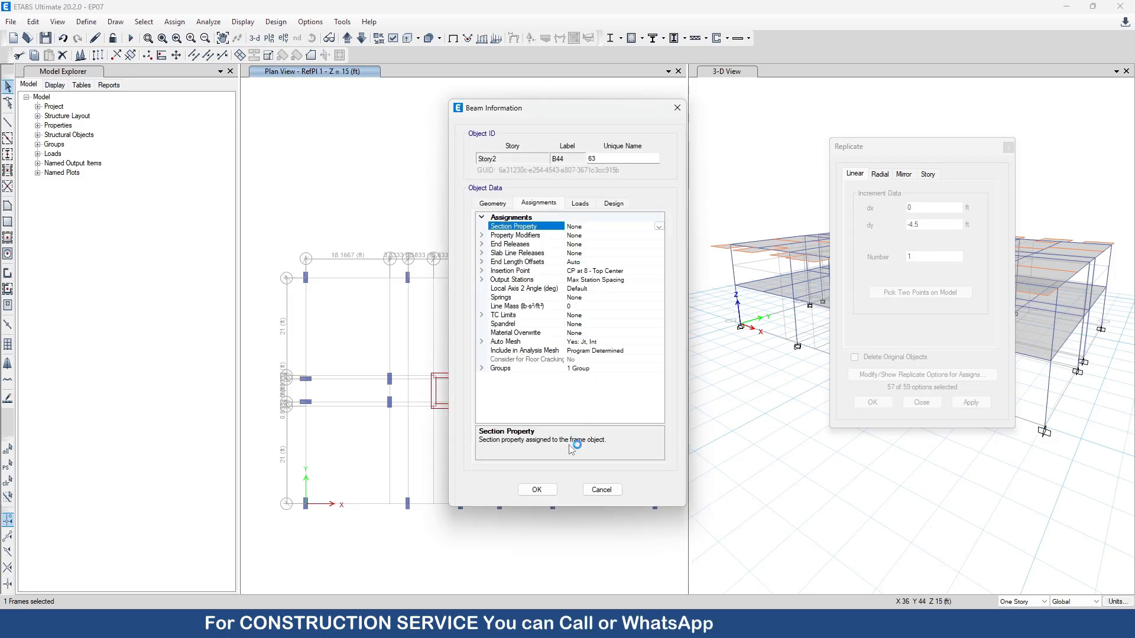
left_click(537, 490)
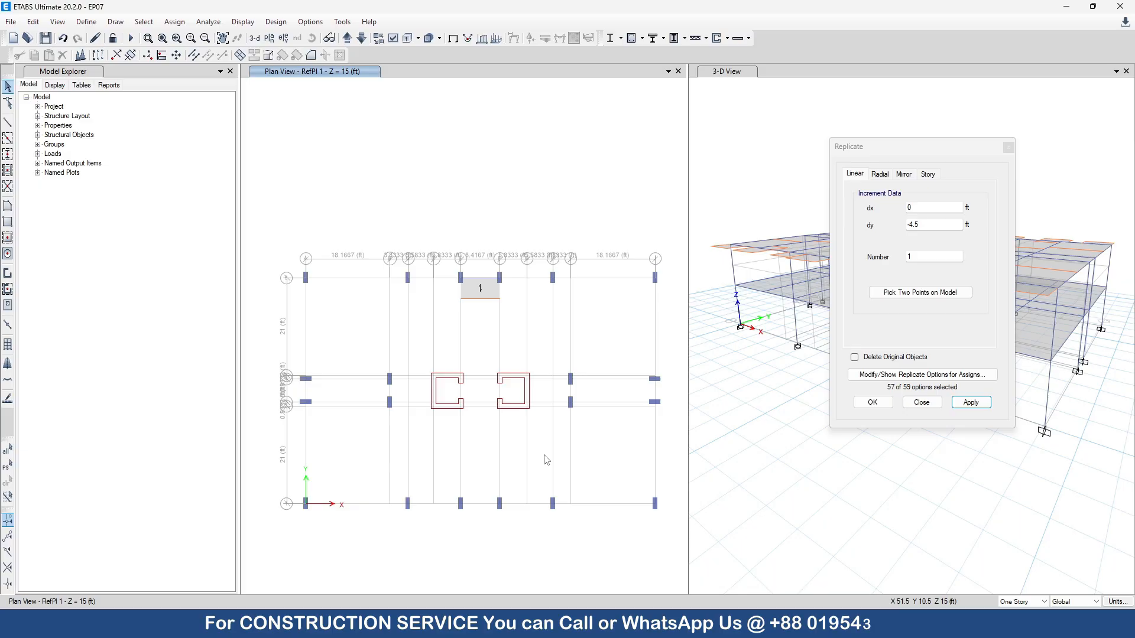
Step: Draw an LB 12X18 beam along the Y = 0 grid line between grids E and F
left_click(8, 122)
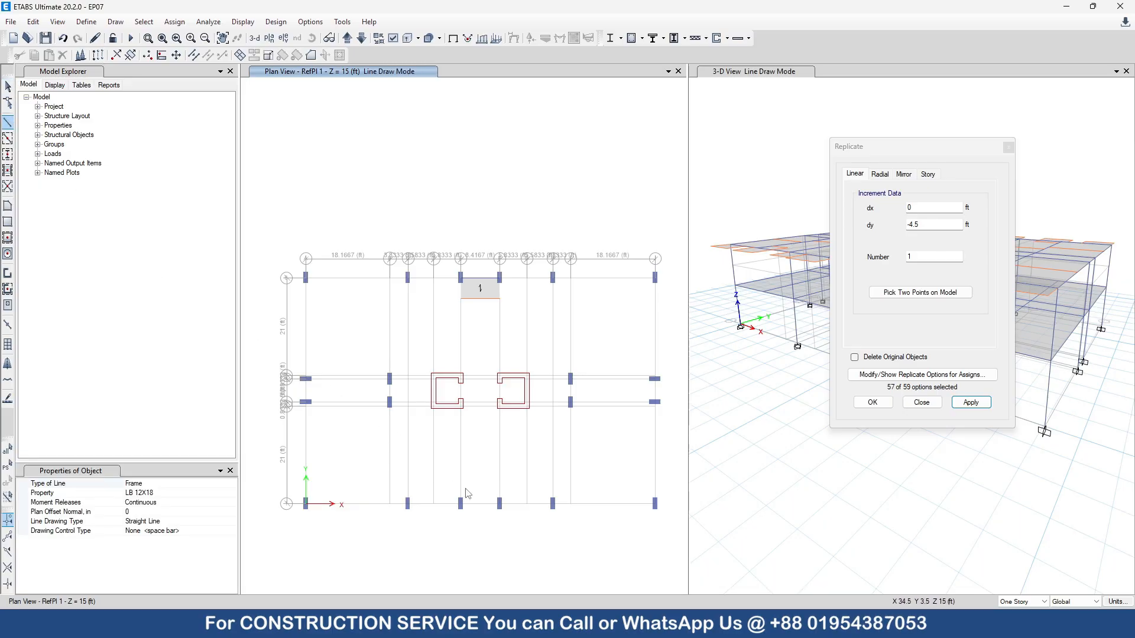
middle_click_drag(483, 512, 448, 405)
scroll(440, 399, "up", 3)
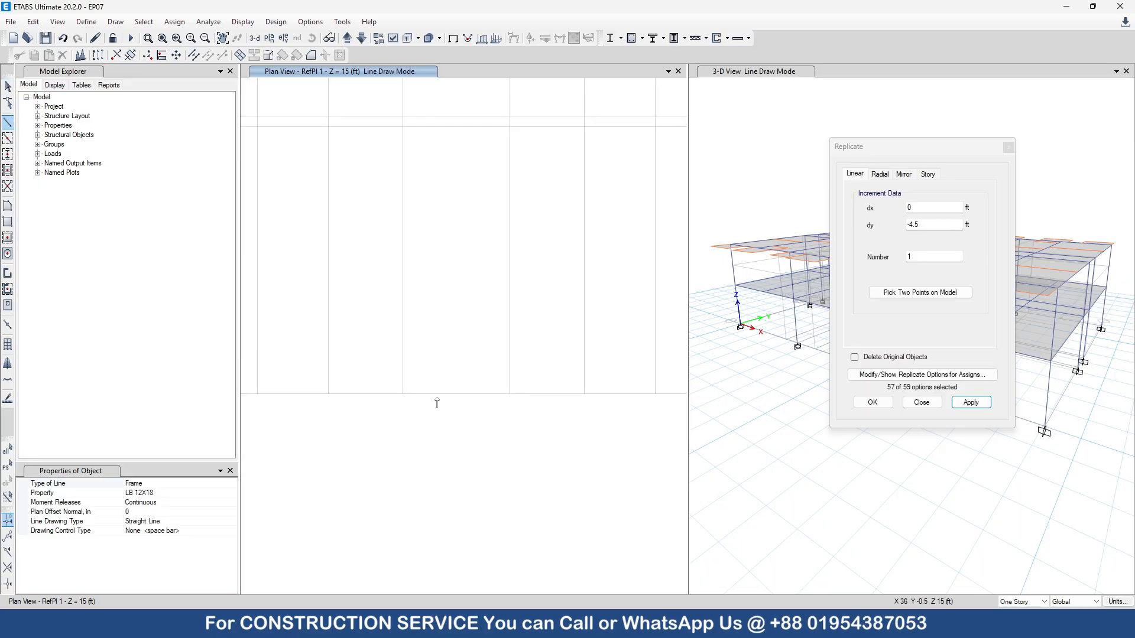
left_click(509, 394)
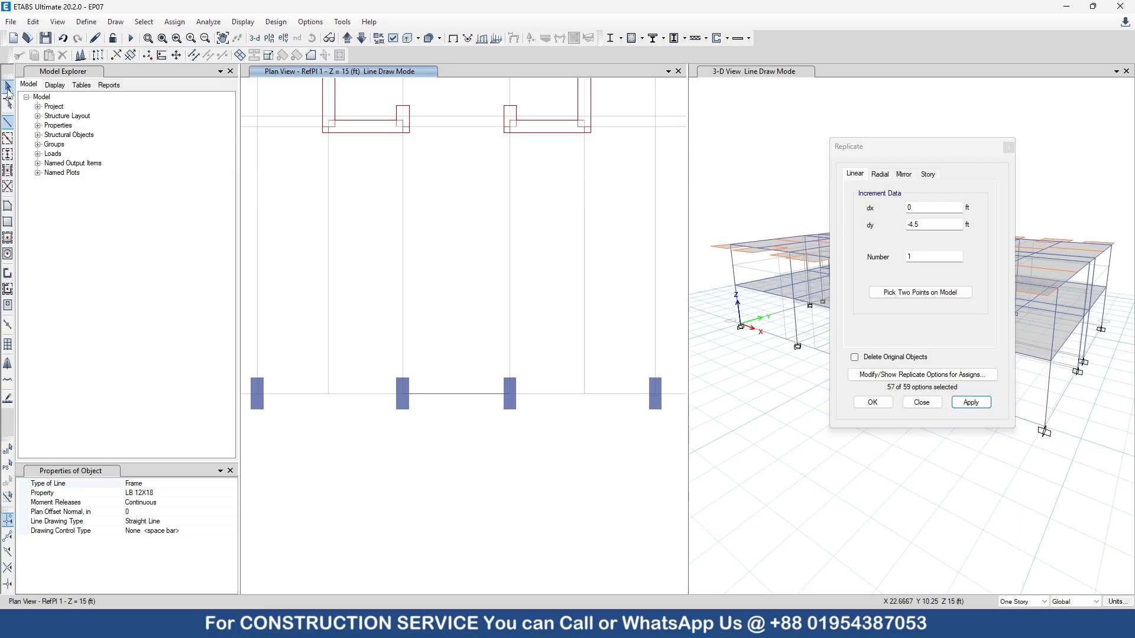
Step: Replicate the Y = 0 landing beam linearly with dx 0 and dy 4.5 ft, one copy
left_click(7, 88)
left_click(436, 394)
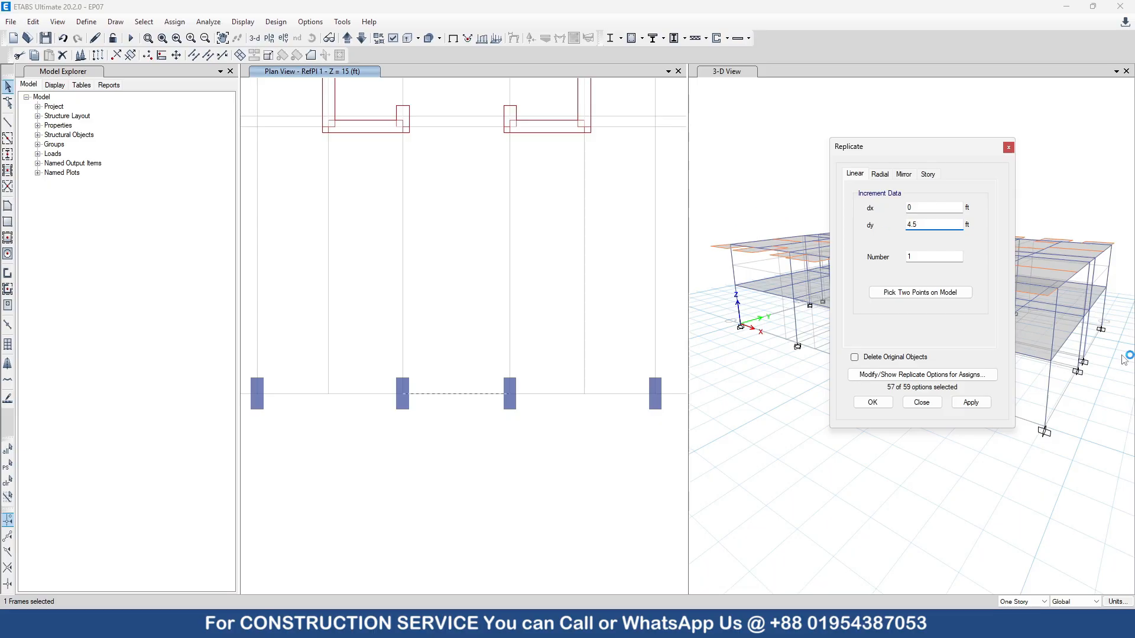
left_click(971, 403)
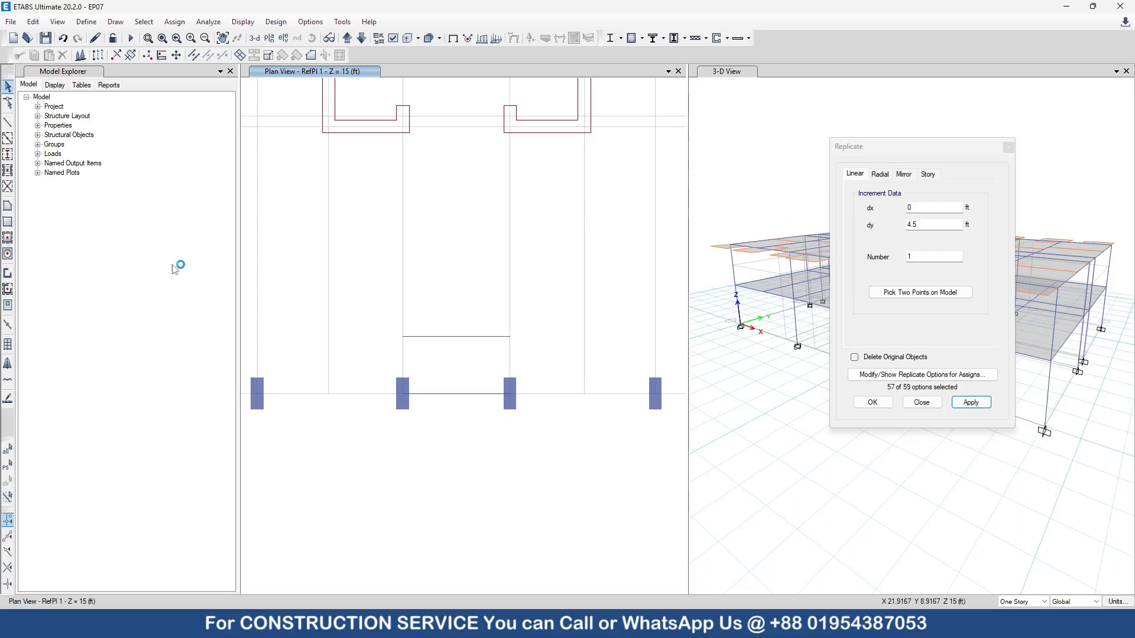
Step: Draw a Slab 6 inch One Way floor with local axis 90 between the Y = 0 landing beam and its copy
left_click(8, 205)
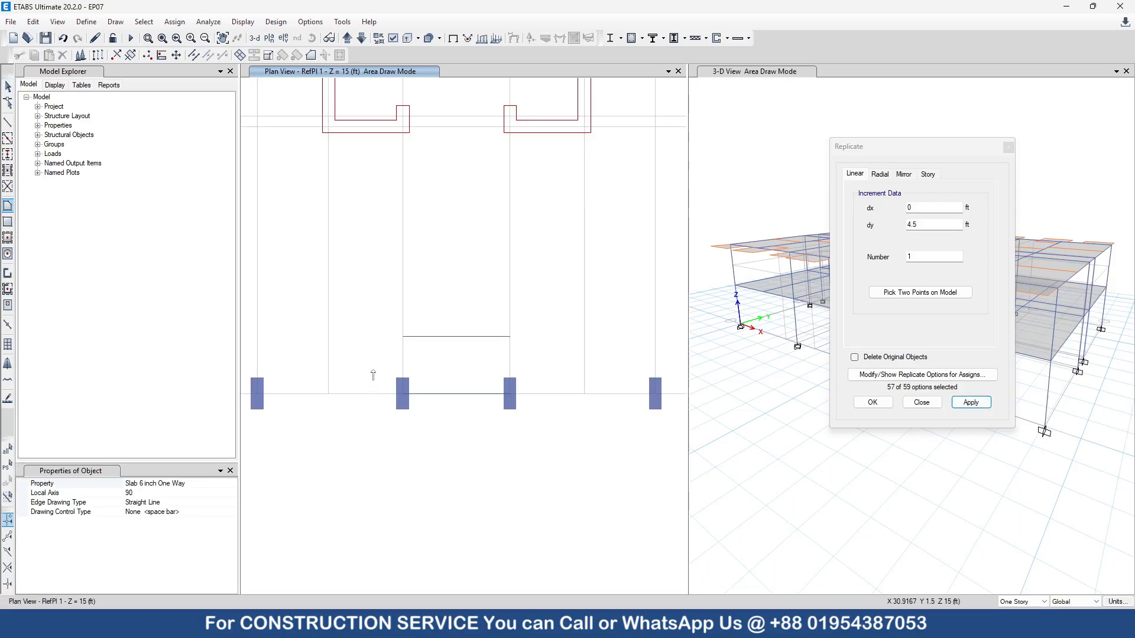
left_click(402, 336)
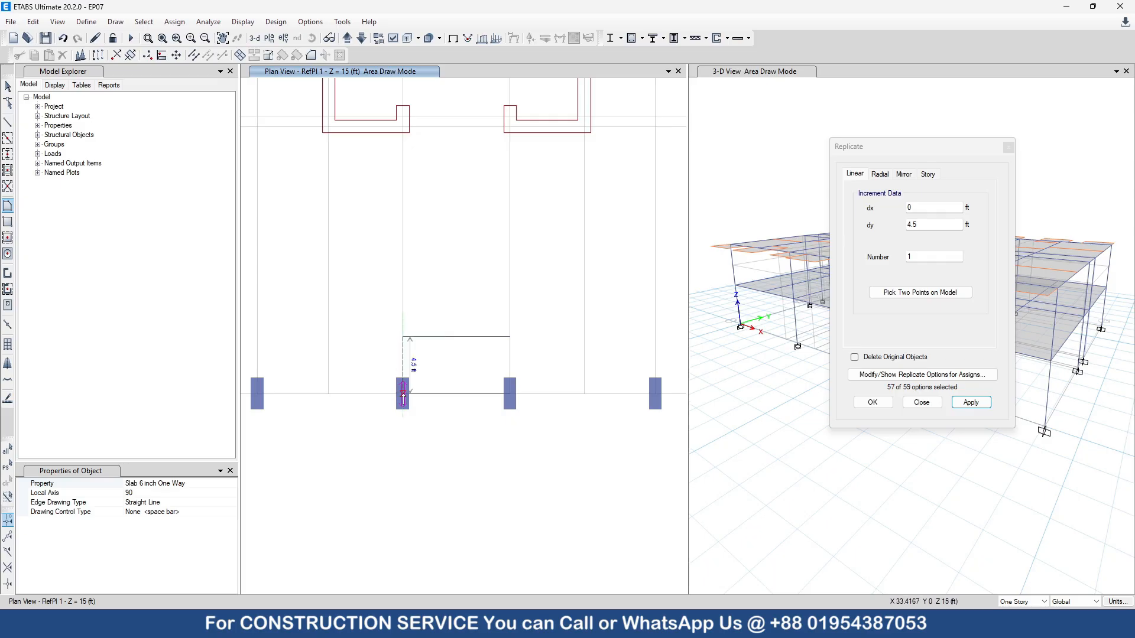
left_click(402, 394)
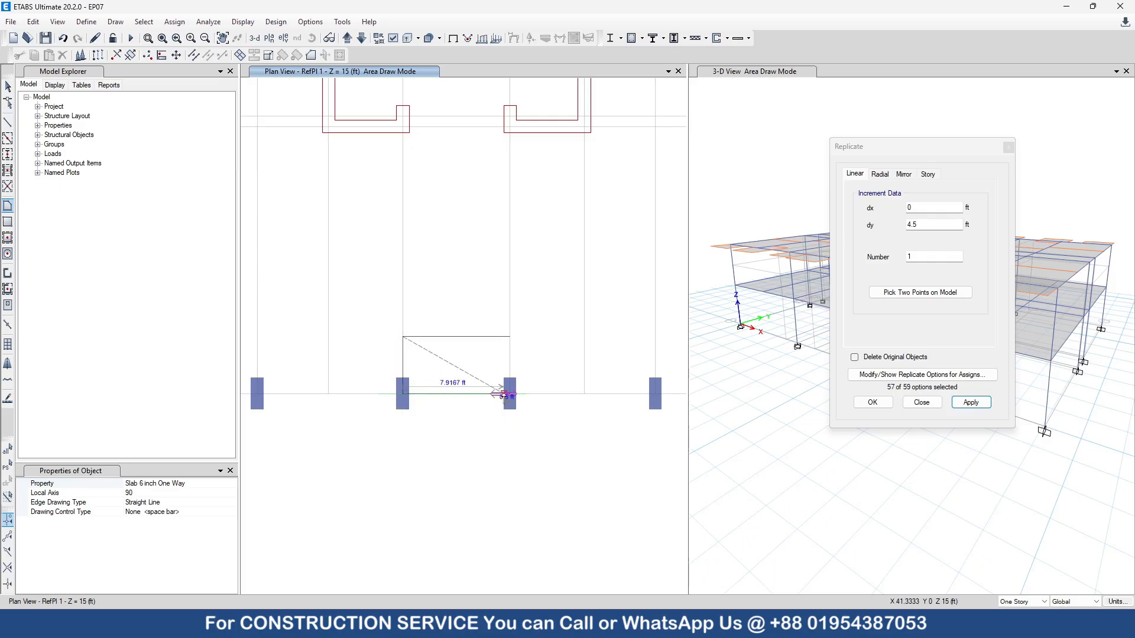
left_click(510, 394)
left_click(510, 337)
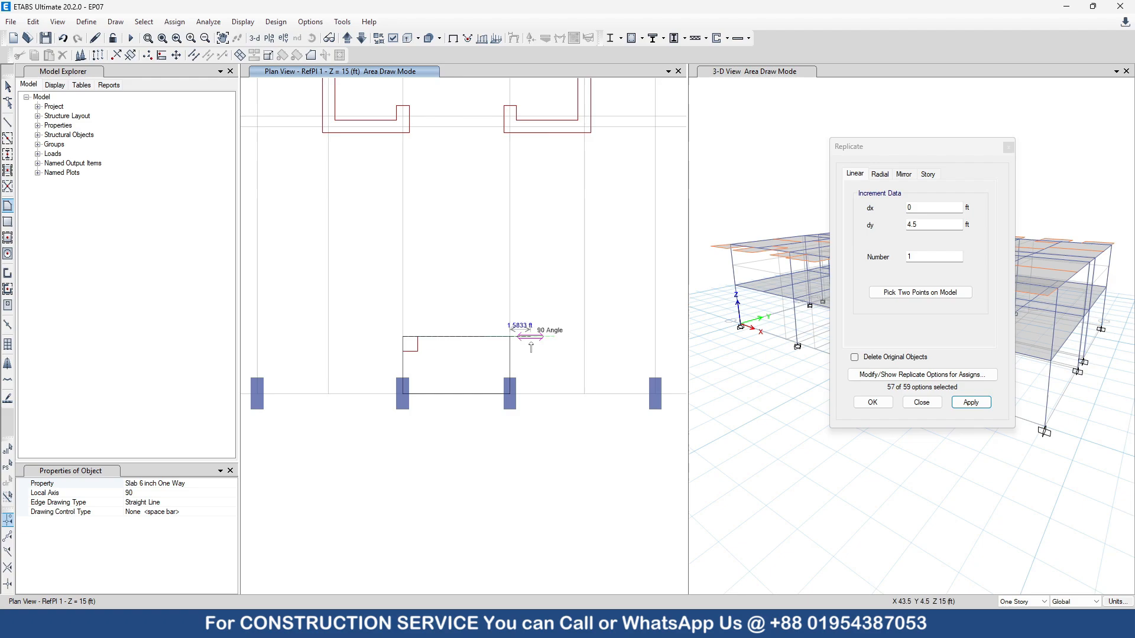
key("Return")
scroll(475, 488, "down", 3)
scroll(478, 438, "up", 3)
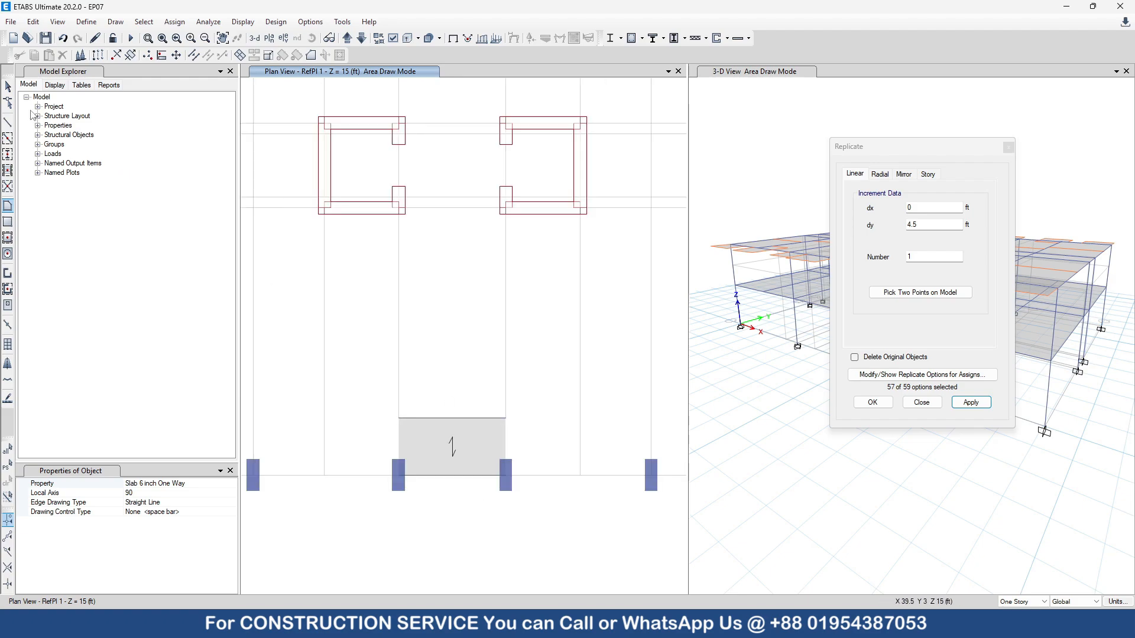
Step: Set the section property of the replicated beam at the lower landing slab's inner edge to None
left_click(8, 87)
left_click(467, 417)
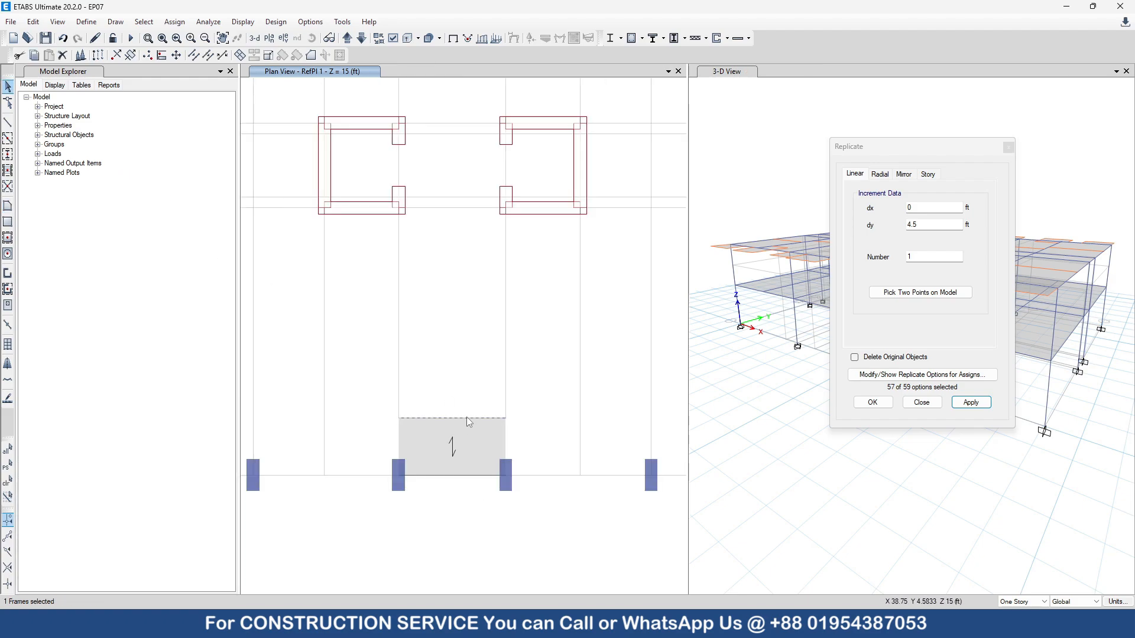
right_click(466, 417)
left_click(661, 228)
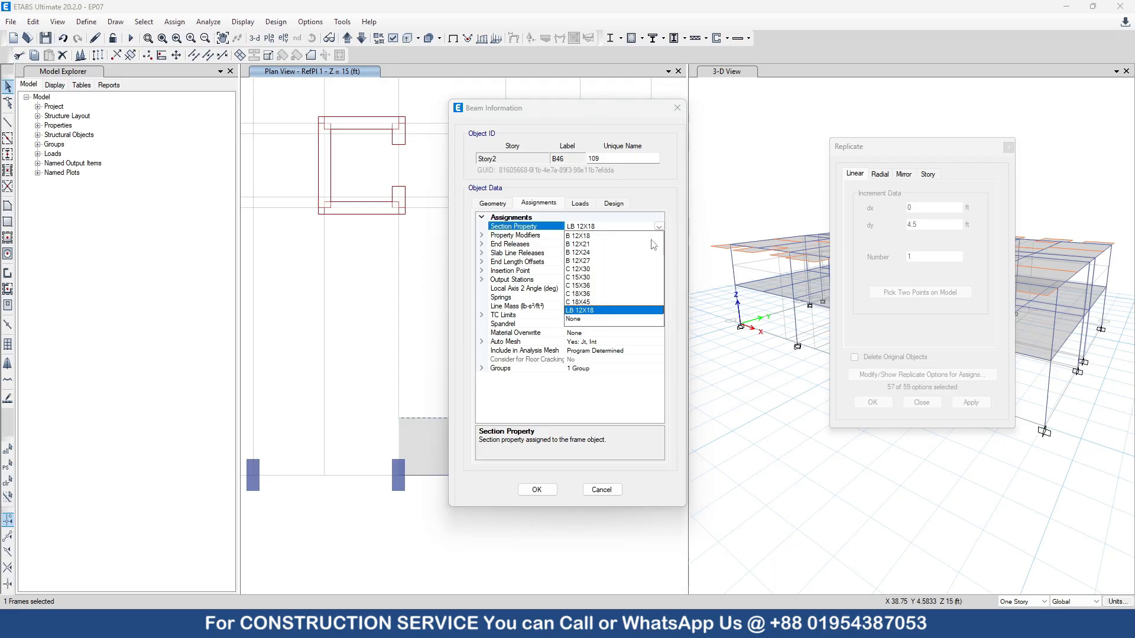
left_click(577, 320)
left_click(538, 488)
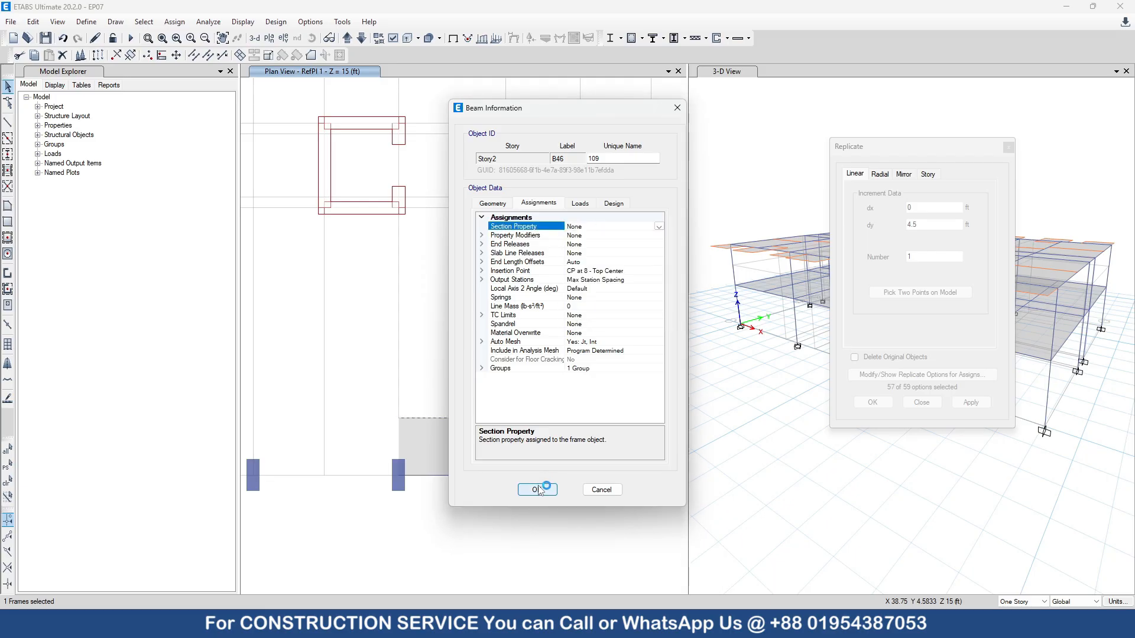
Step: Examine the stair opening's edge beam on Story1, the landings on the 15 ft reference plane, and the stair openings on Story2 in plan
key("F3")
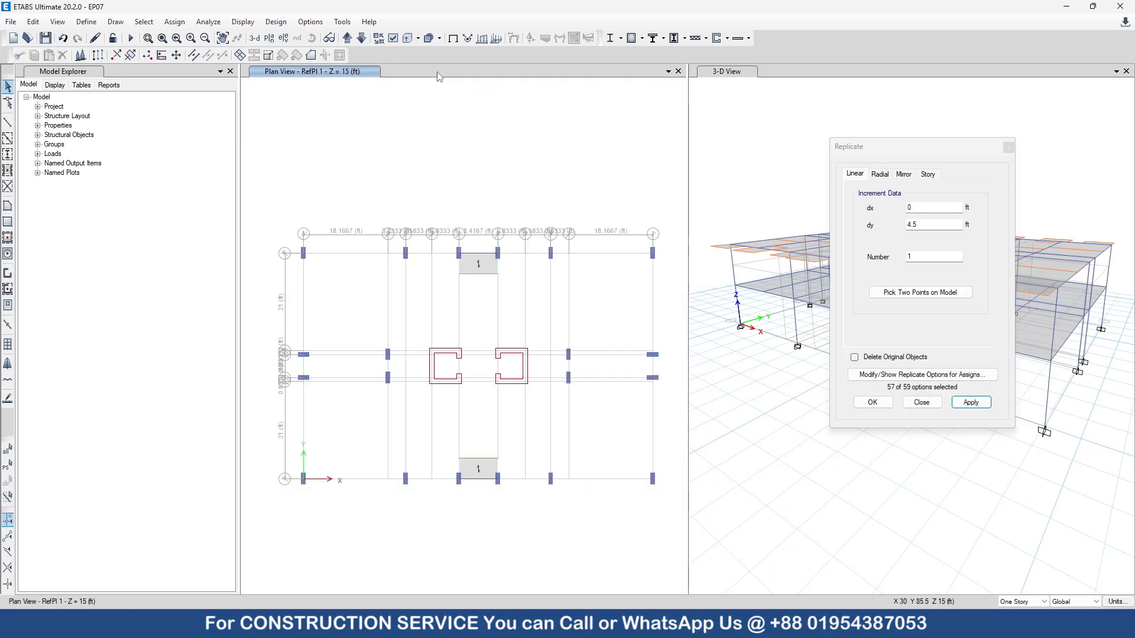
left_click(361, 39)
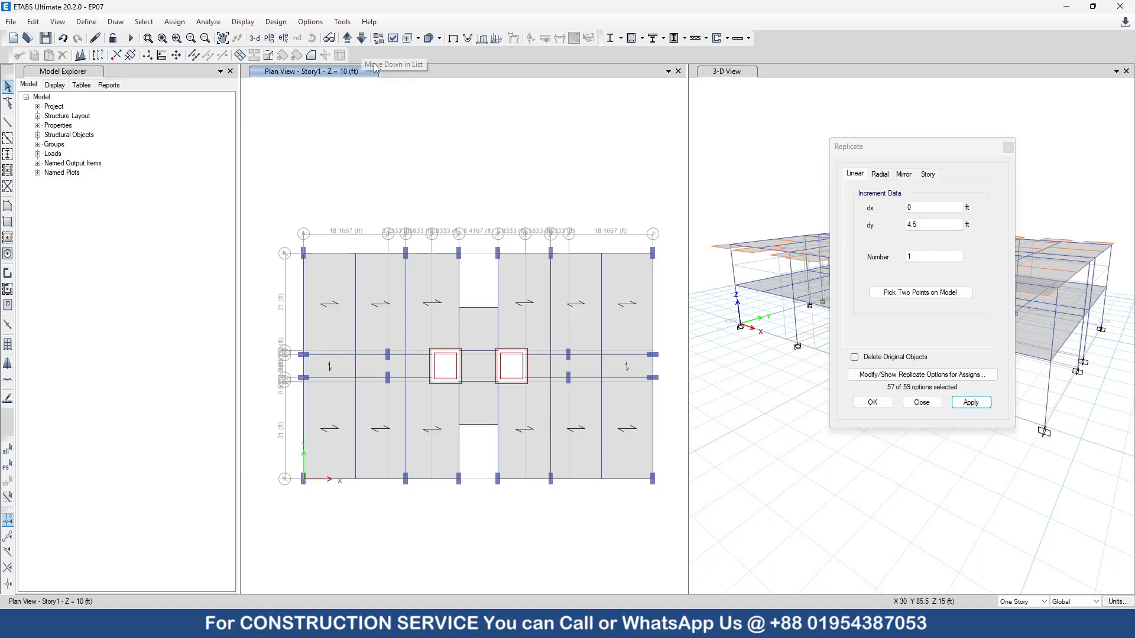
left_click(476, 308)
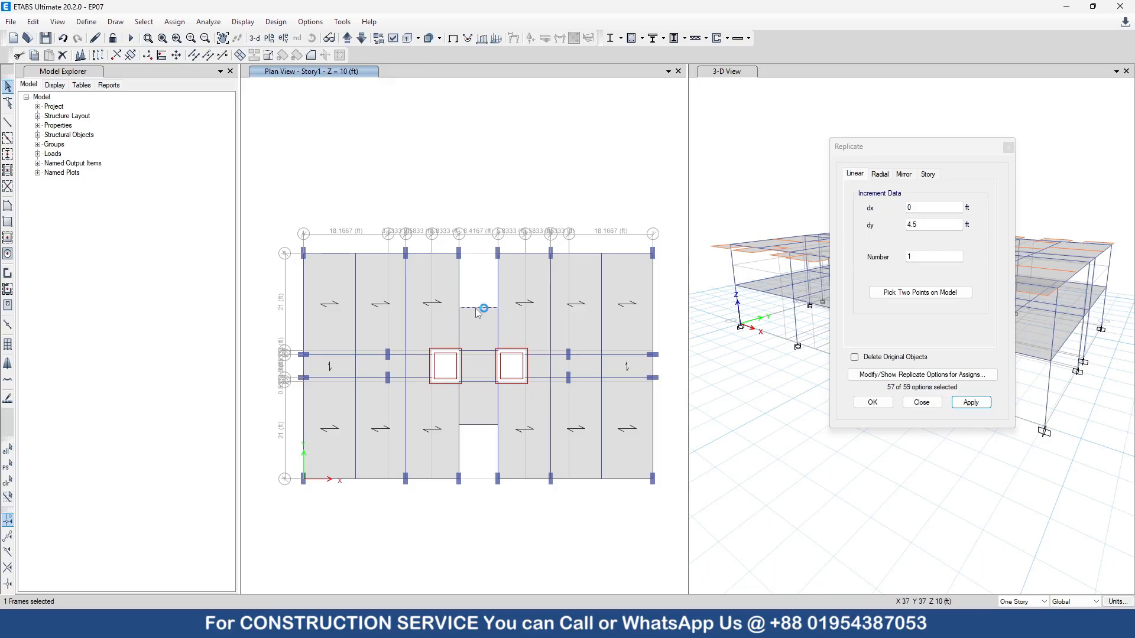
left_click(347, 39)
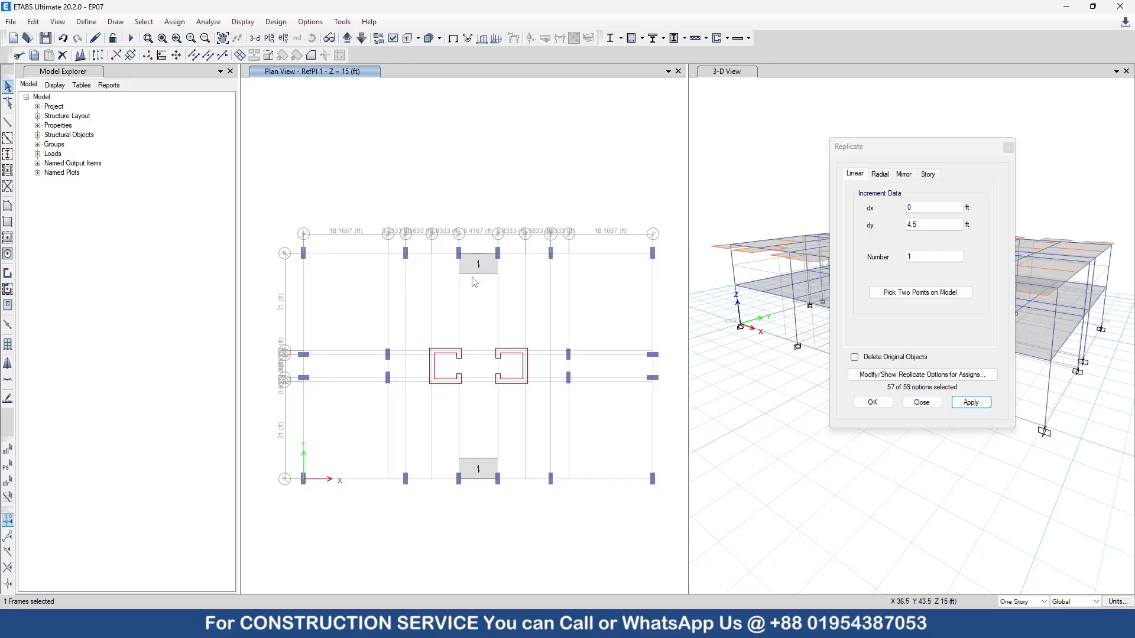
left_click(347, 39)
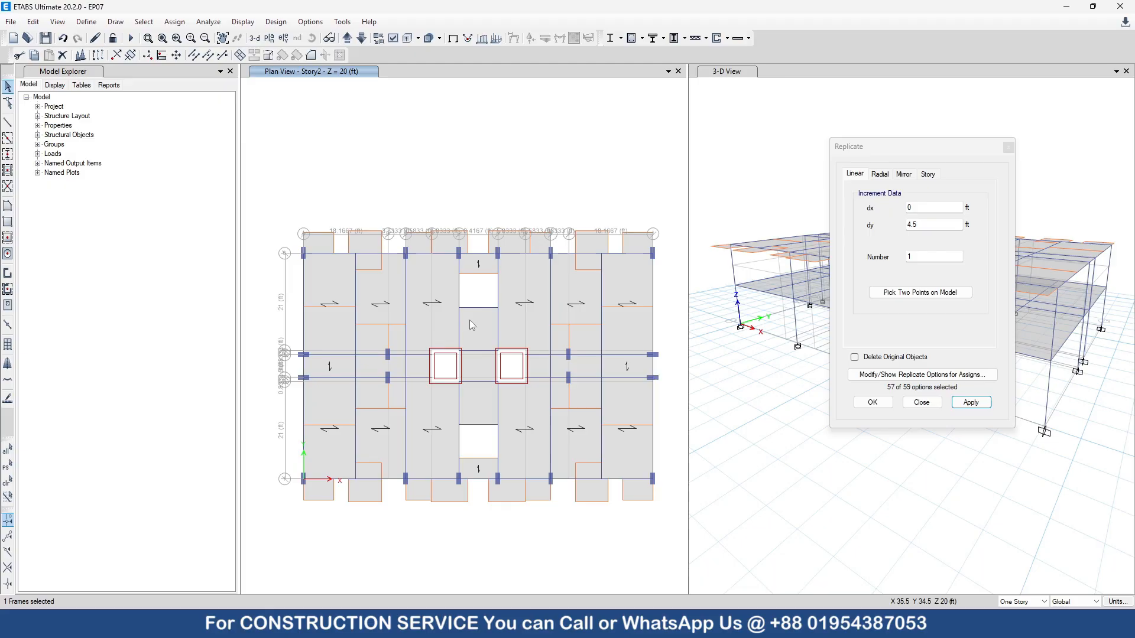
Step: Divide the upper stair's edge beams on Story1, the 15 ft reference plane and Story2 into 2 frame objects each
left_click(362, 38)
left_click(362, 38)
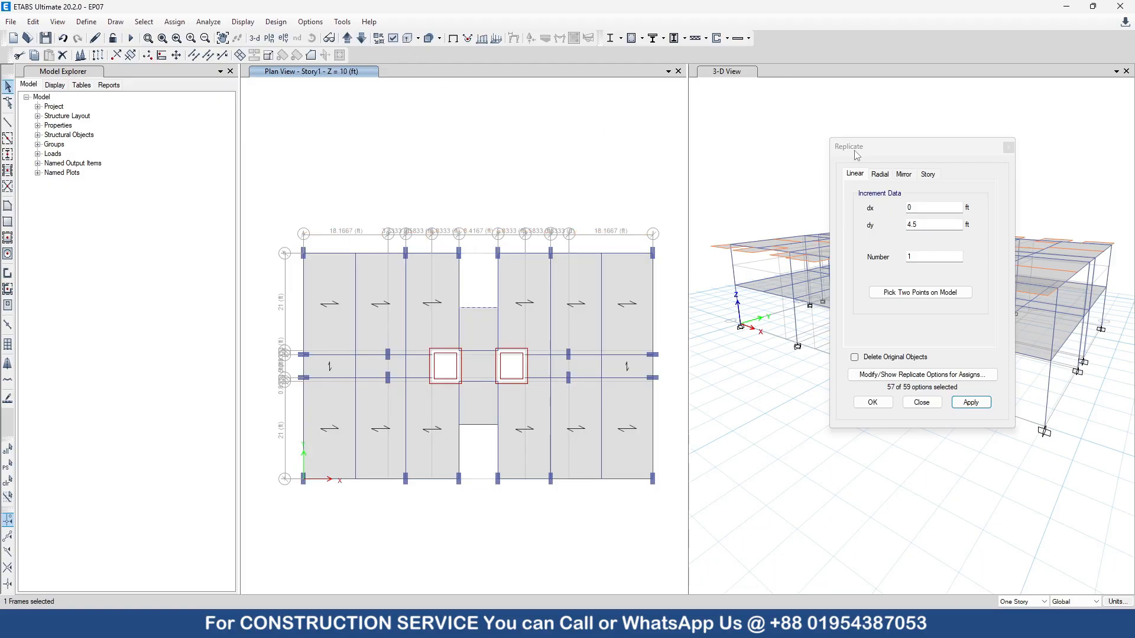
left_click_drag(857, 155, 126, 196)
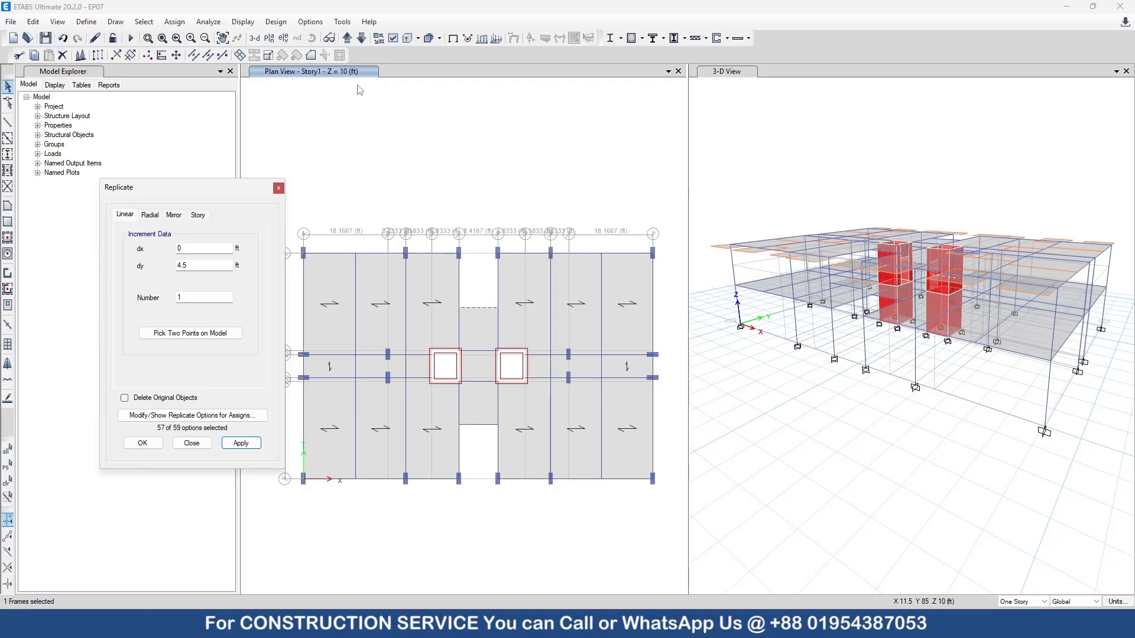
left_click(347, 37)
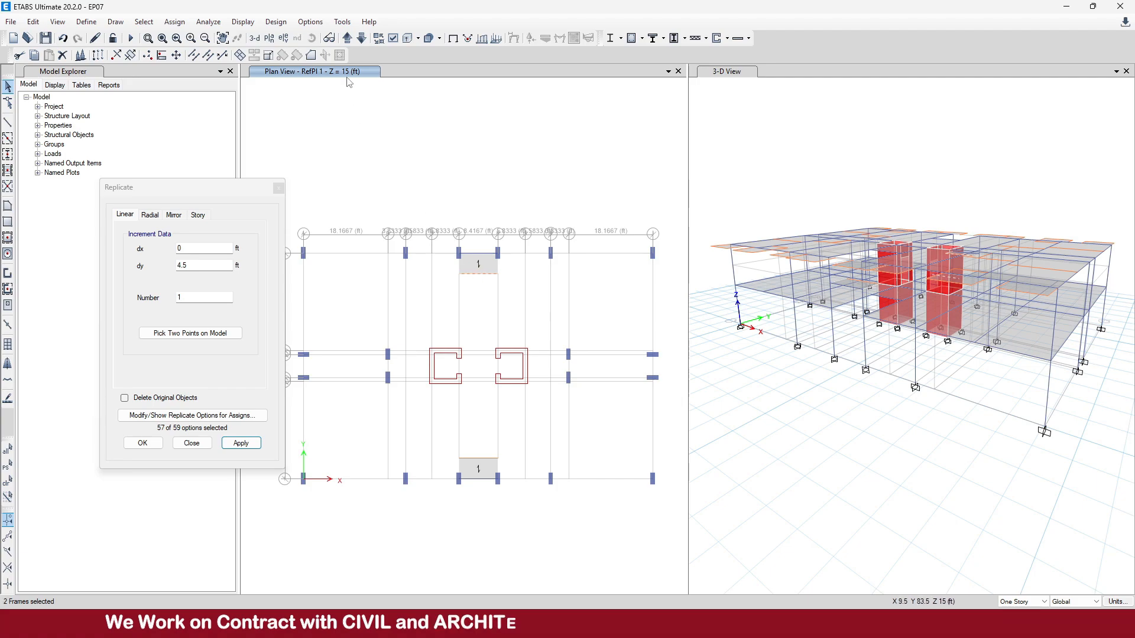
left_click(348, 38)
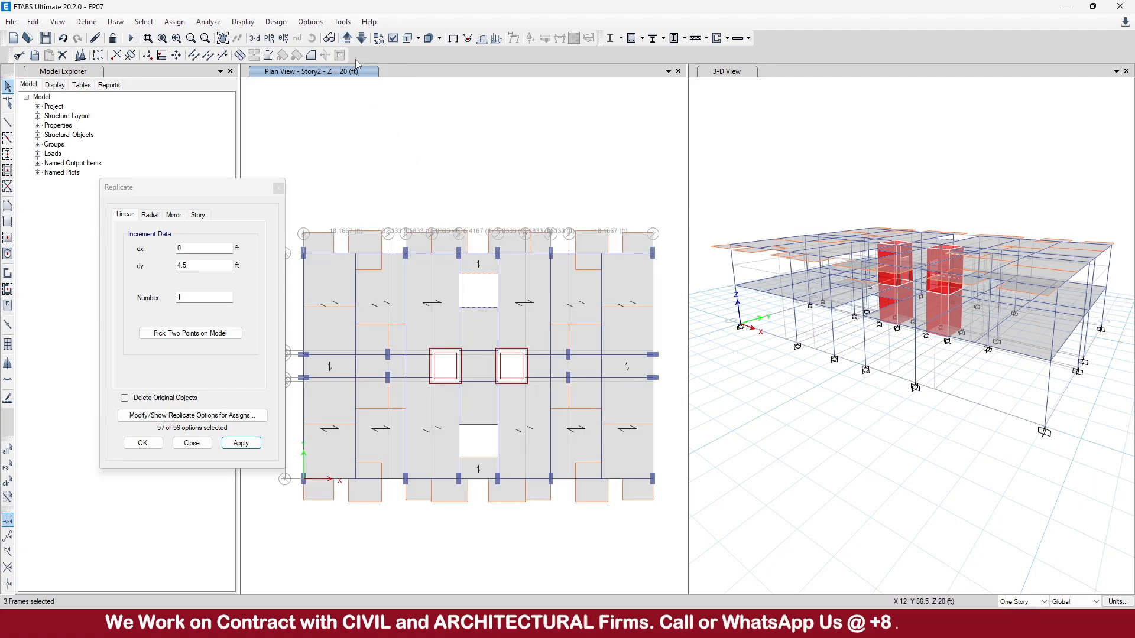
left_click(278, 188)
left_click(196, 56)
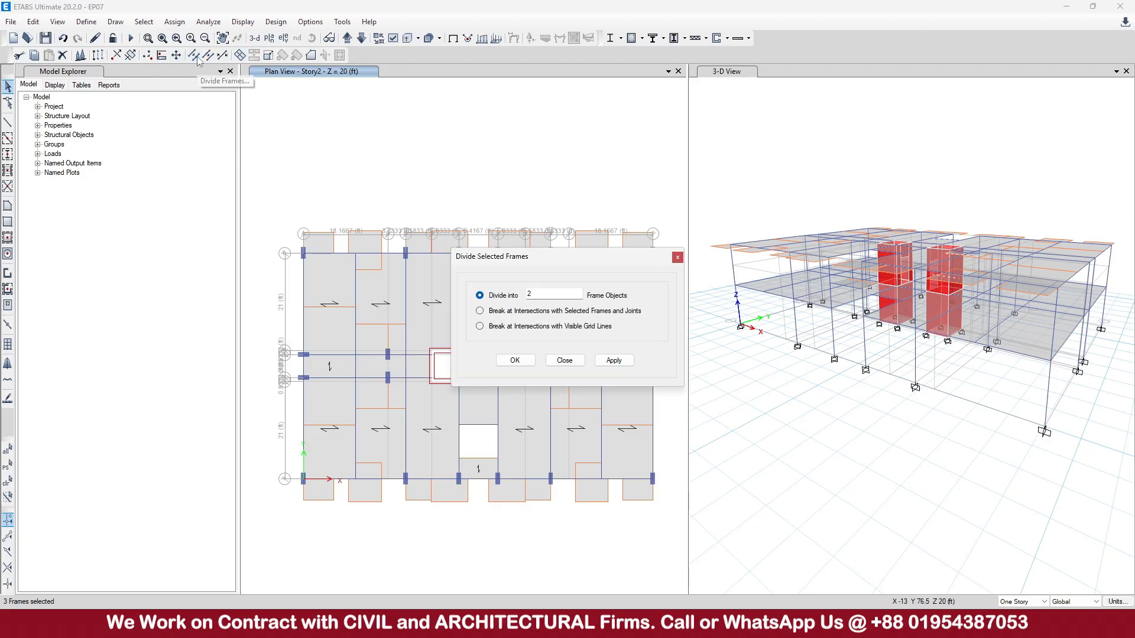
left_click_drag(542, 260, 838, 229)
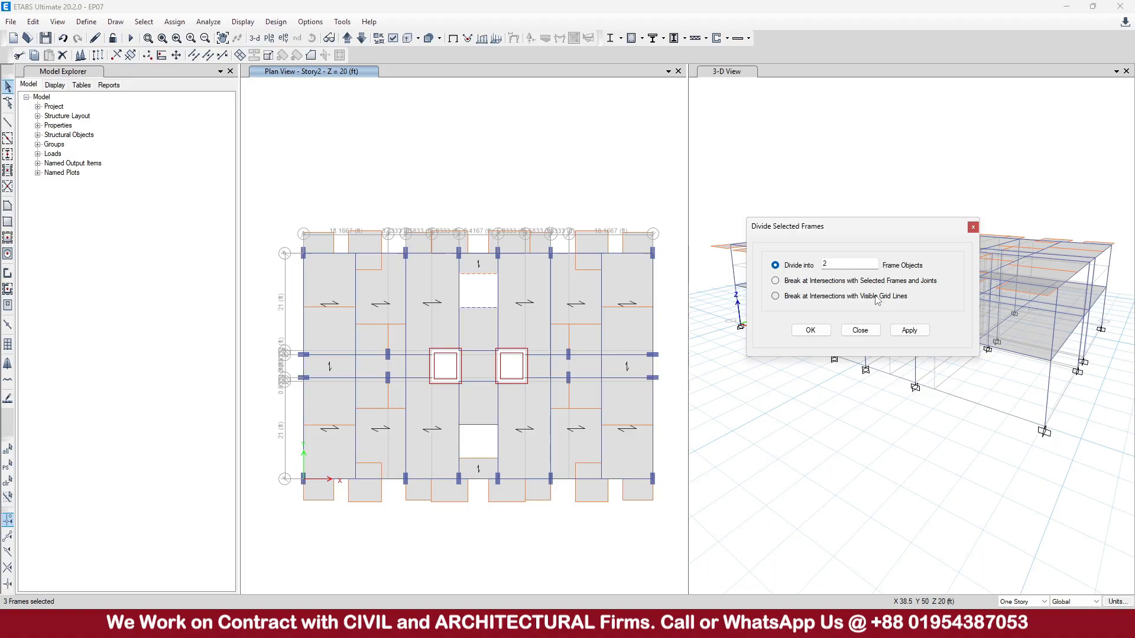
left_click(909, 330)
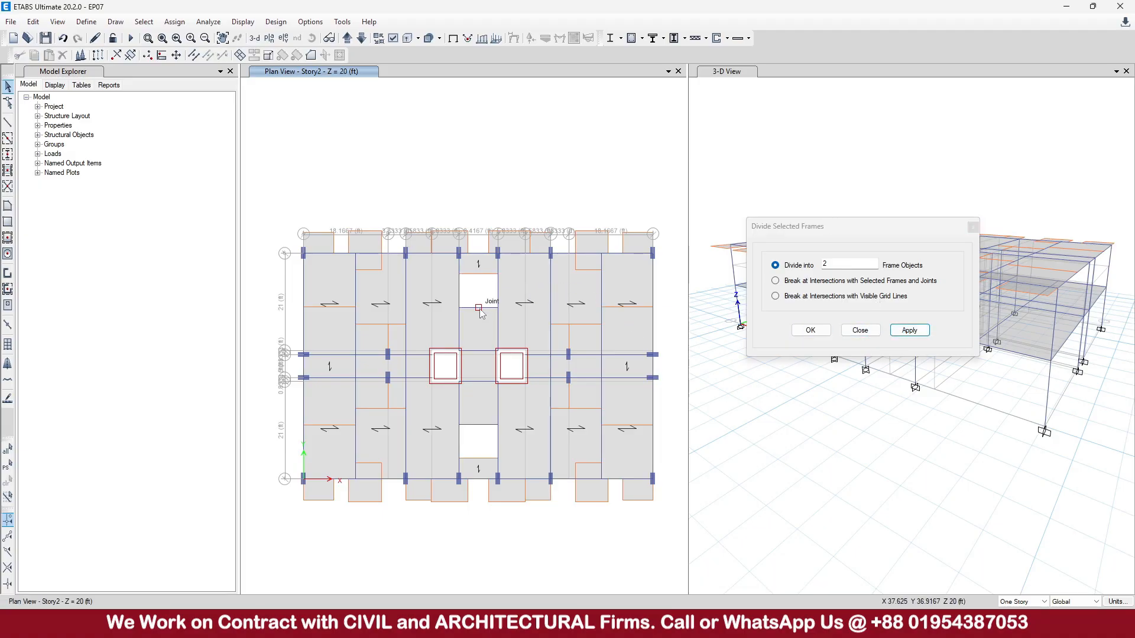
Step: Divide the lower stair's edge beams on Story1, the 15 ft reference plane and Story2 into 2 frame objects each
left_click(362, 38)
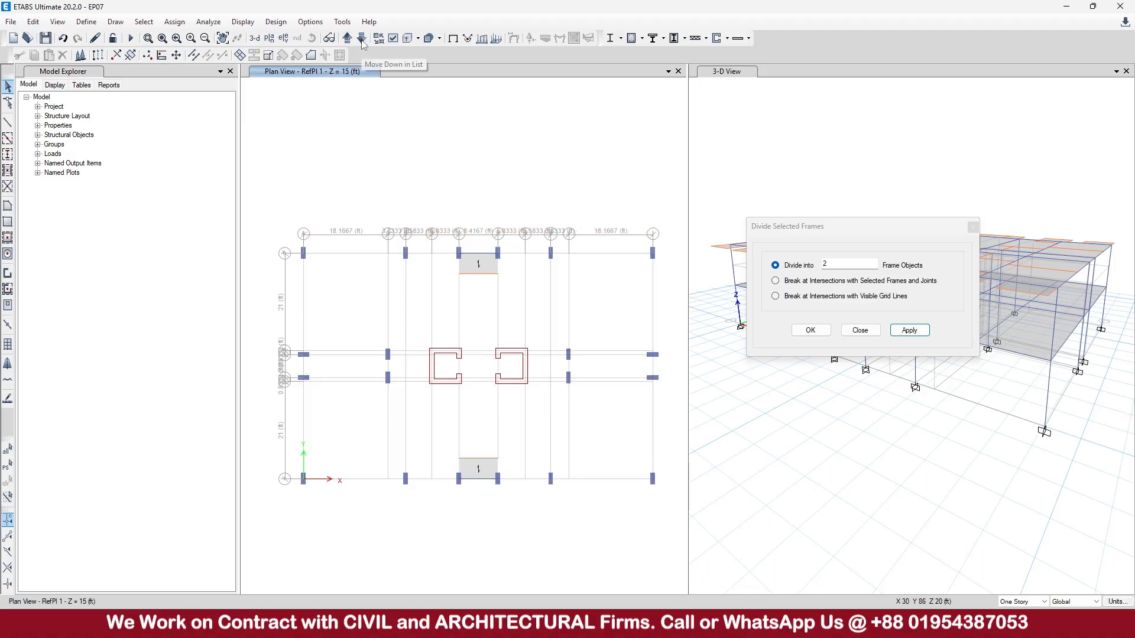
left_click(361, 39)
left_click(491, 425)
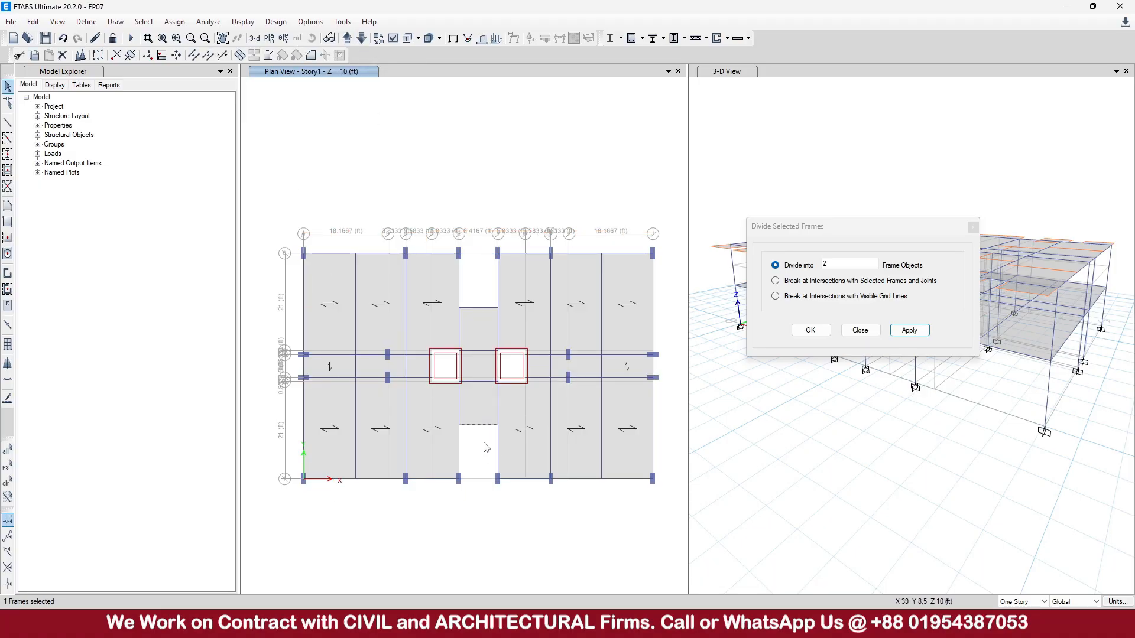
left_click(347, 37)
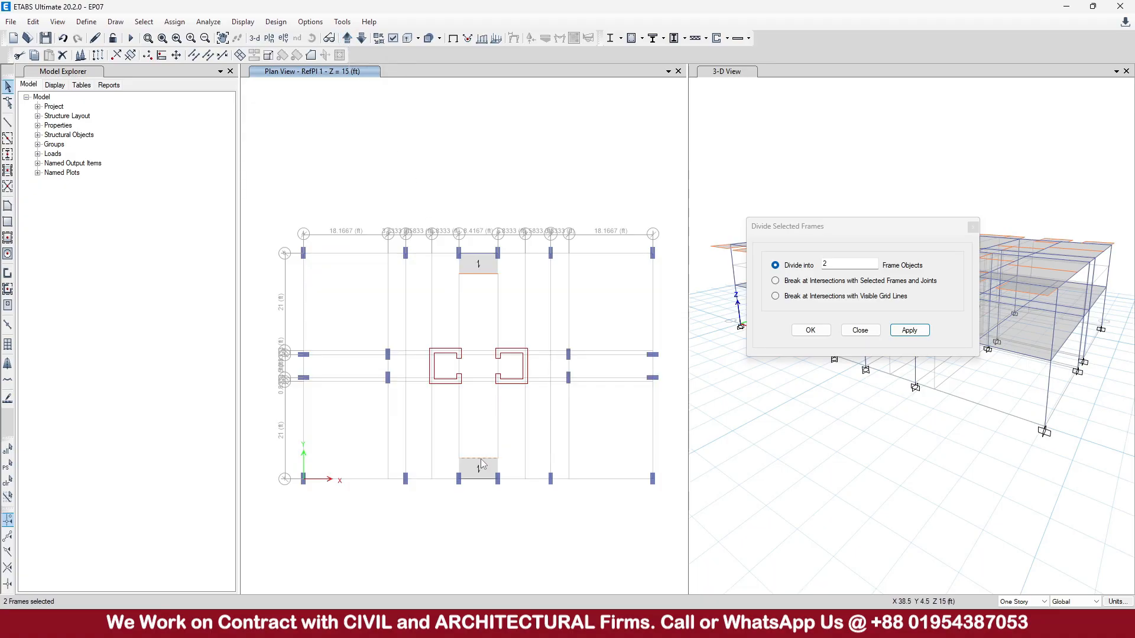
left_click(347, 39)
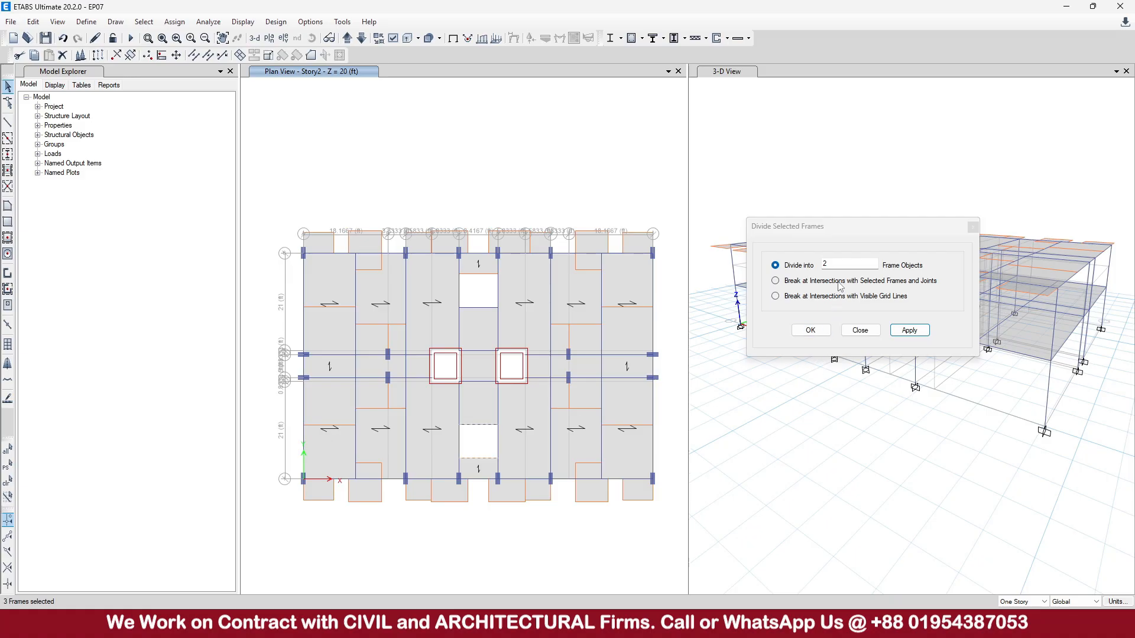
left_click(910, 330)
left_click(810, 330)
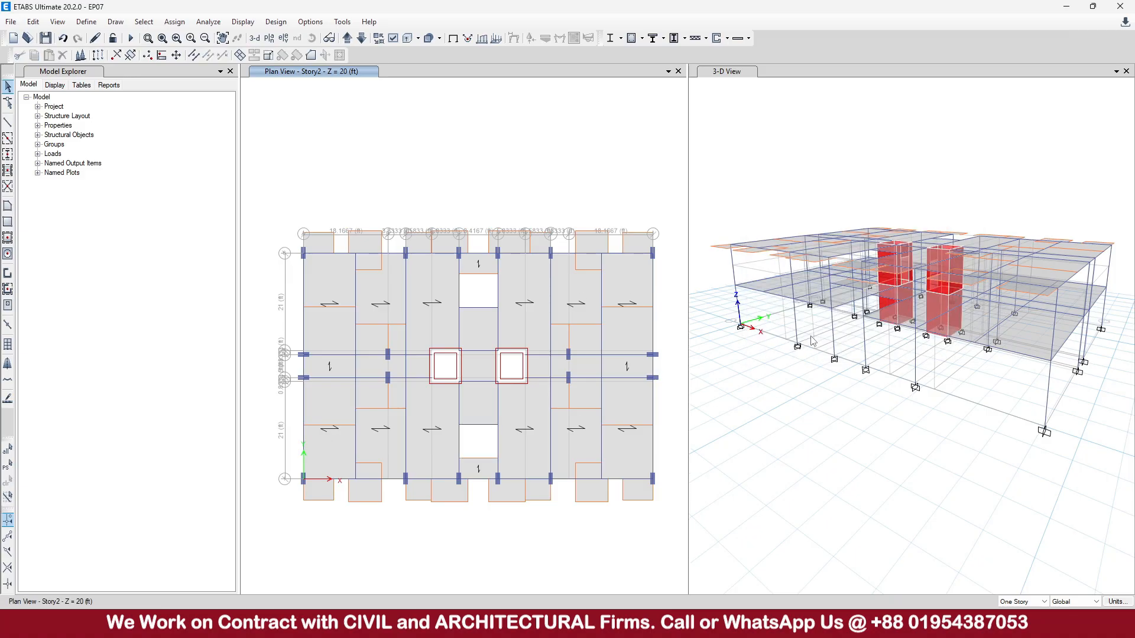
Step: Draw a Waist Slab 9 flight over the upper stair's +X half, from the Story1 opening edge to the landing edge on the 15 ft reference plane
left_click(361, 39)
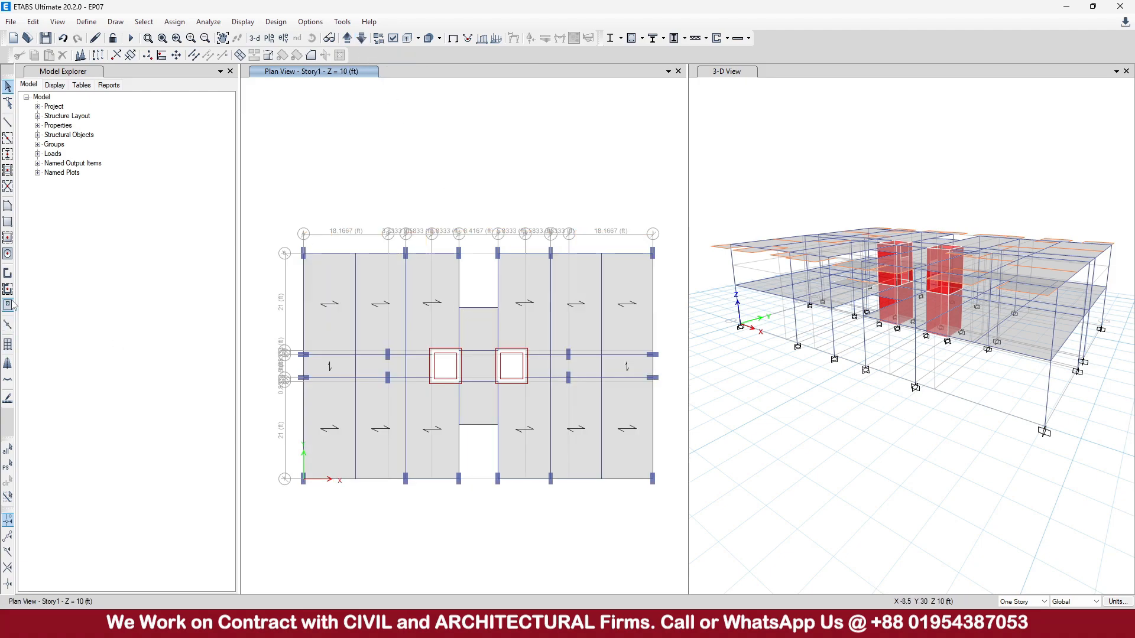
left_click(8, 206)
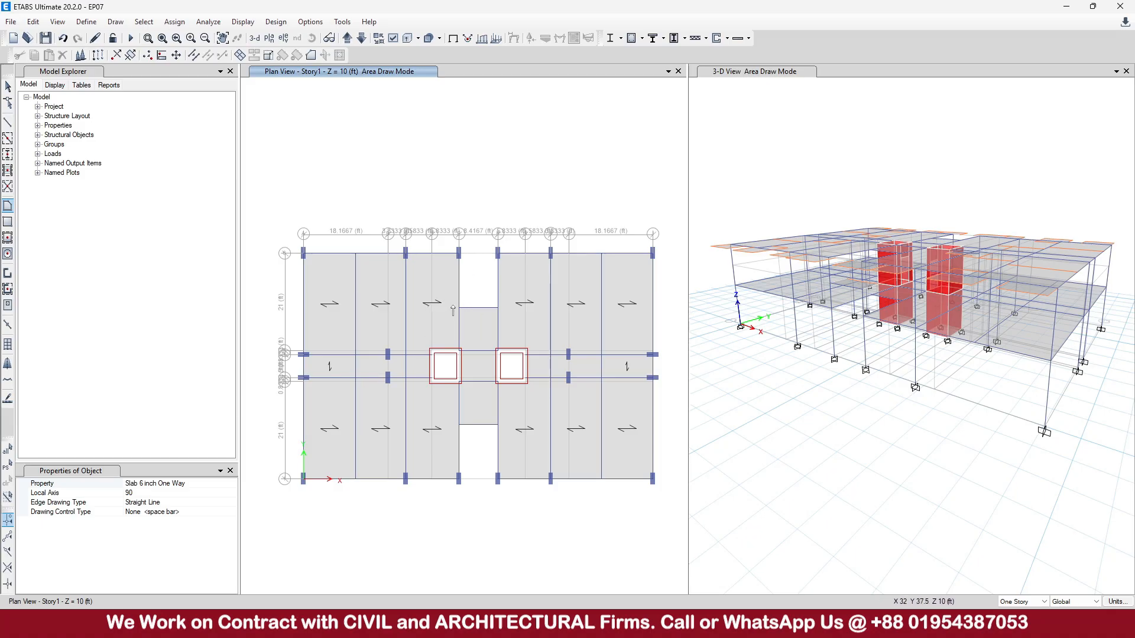
left_click(348, 38)
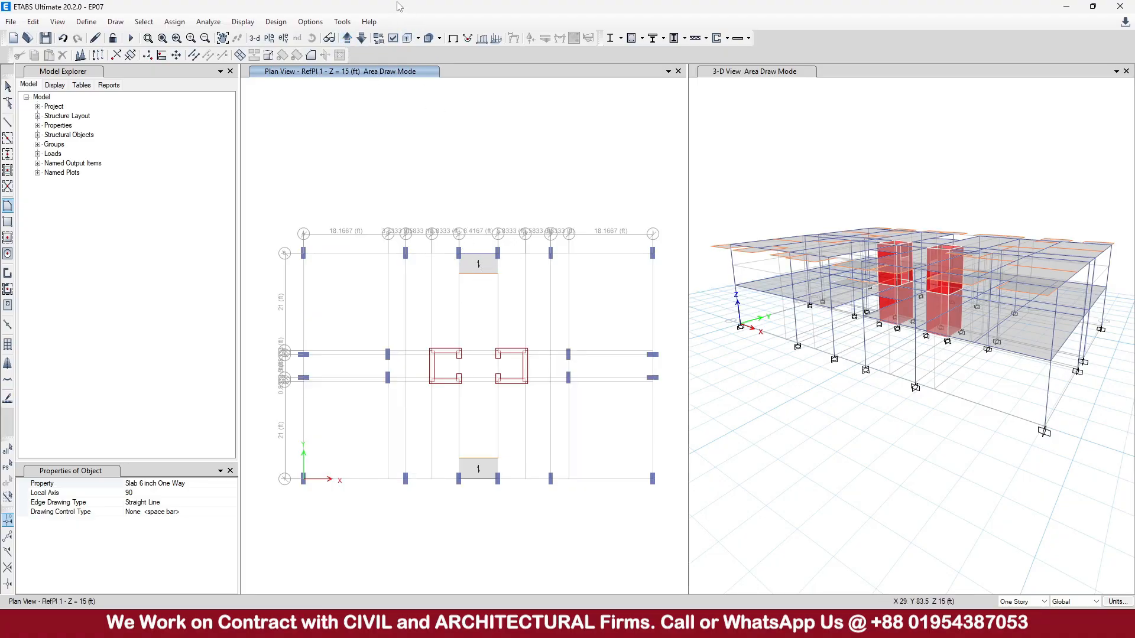
left_click(347, 38)
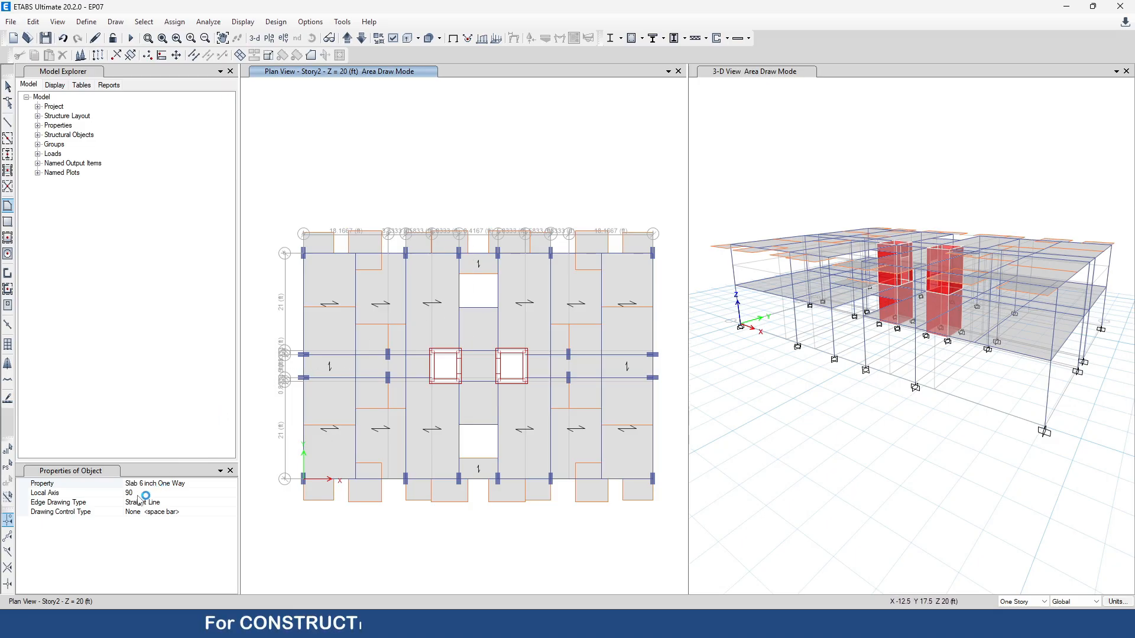
left_click(155, 484)
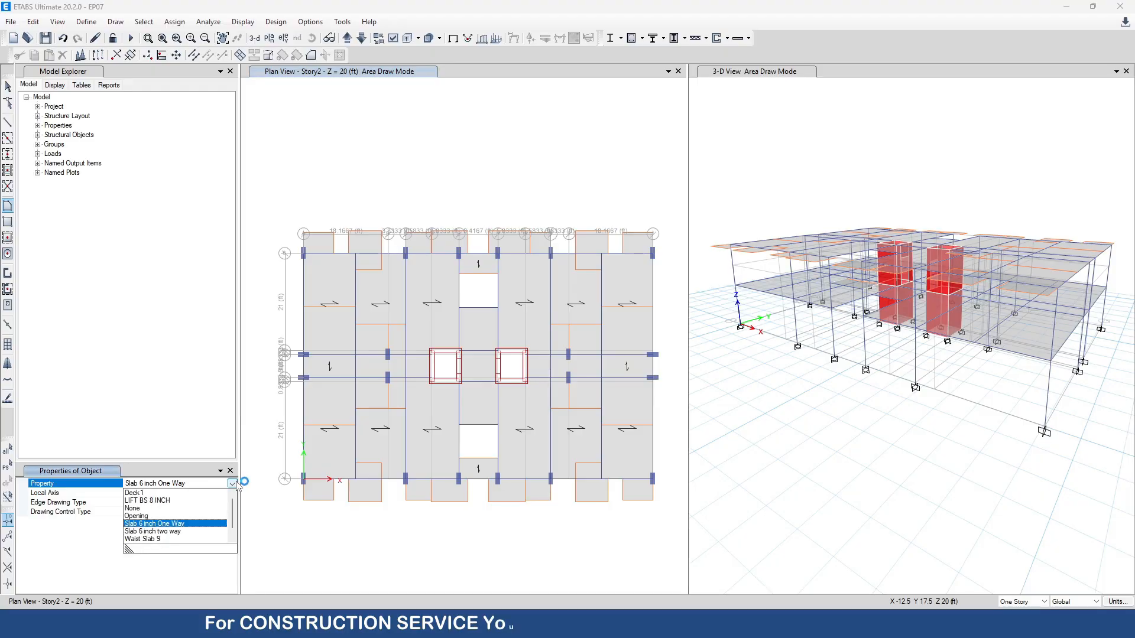
left_click(155, 539)
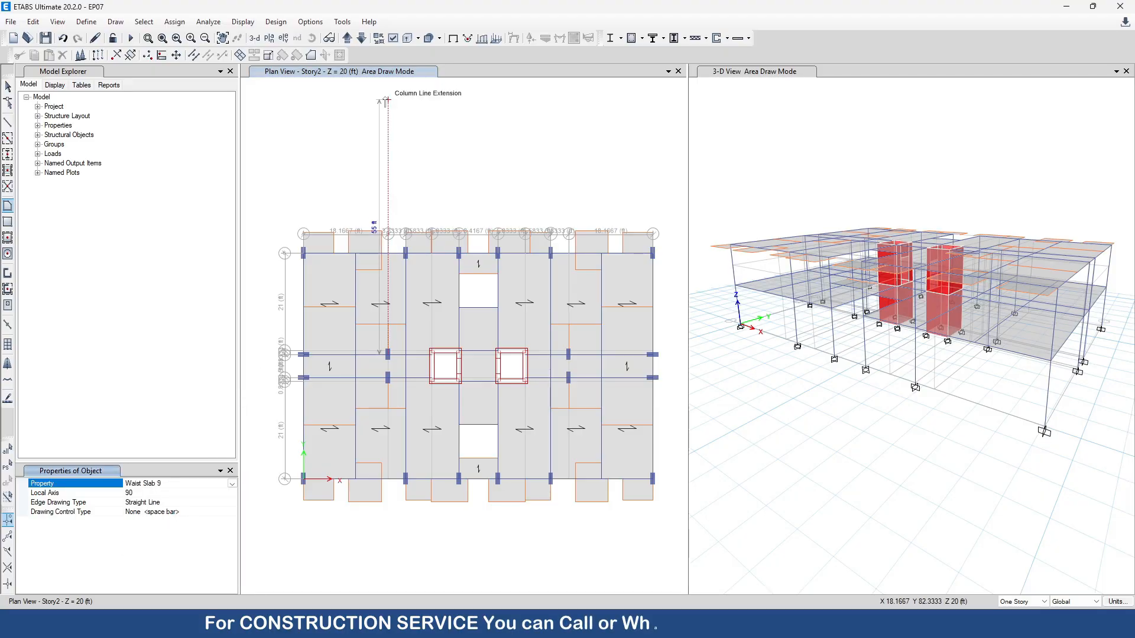
left_click(361, 38)
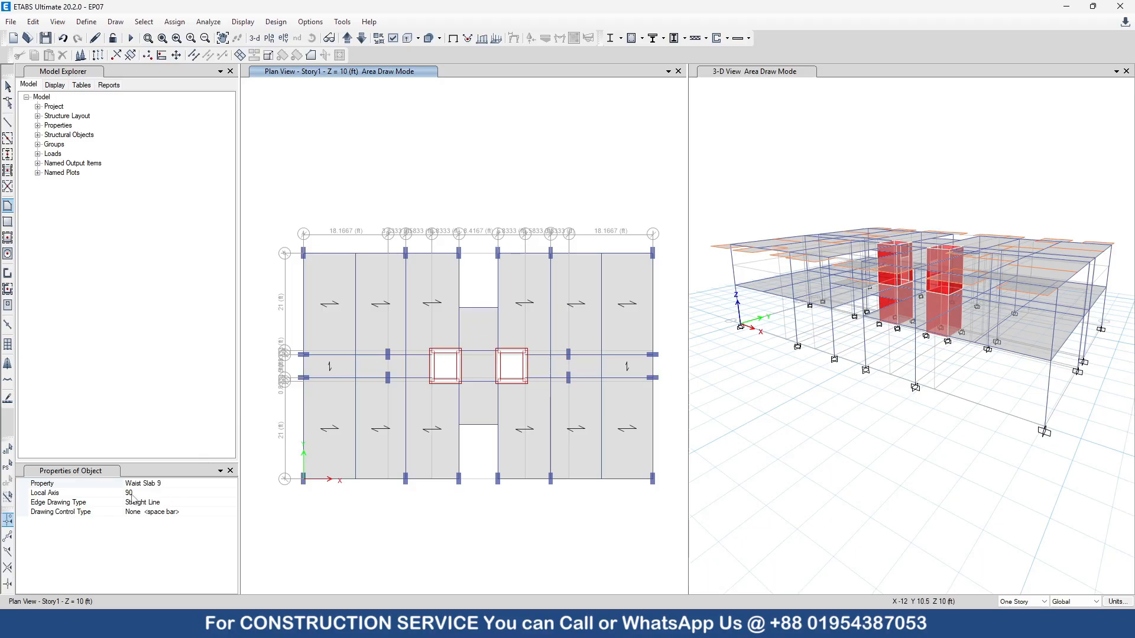
left_click(497, 307)
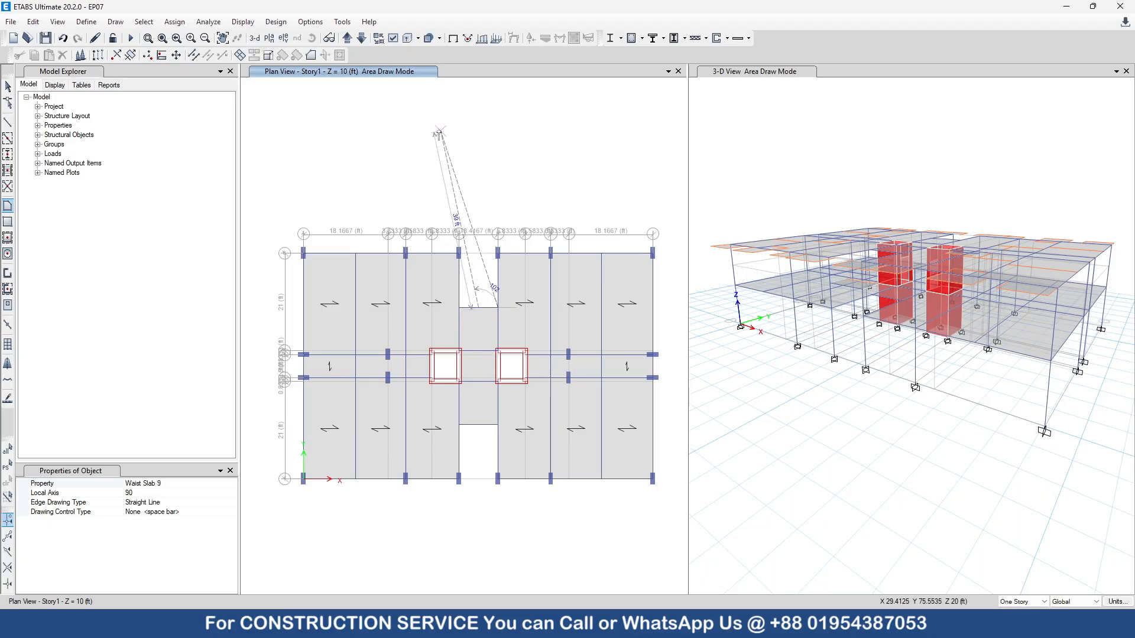
left_click(347, 38)
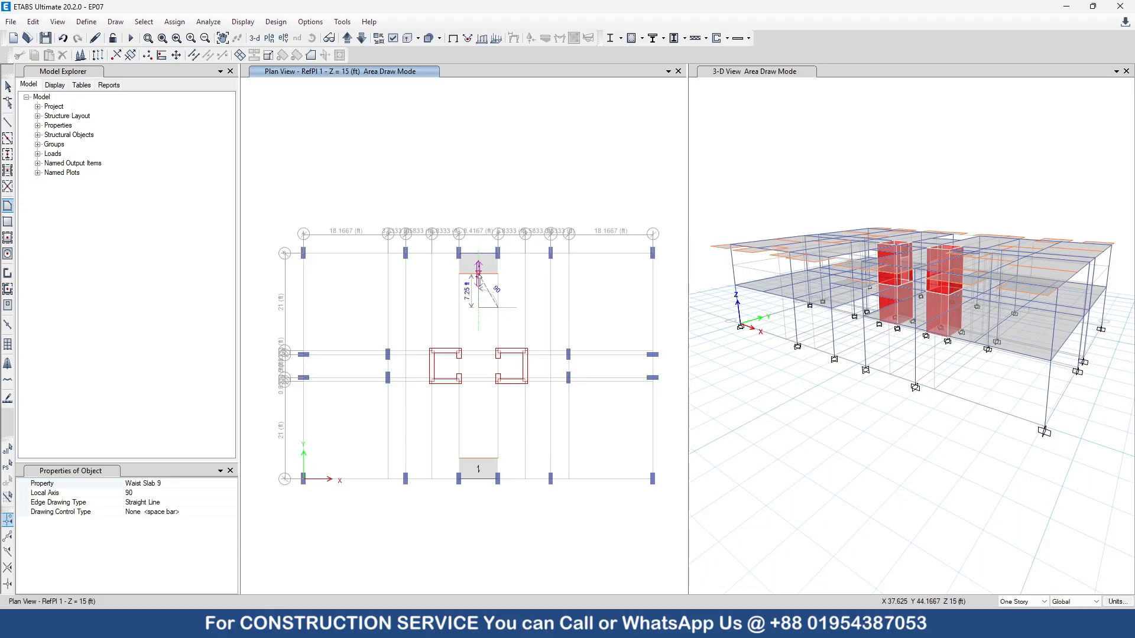
left_click(479, 273)
left_click(498, 273)
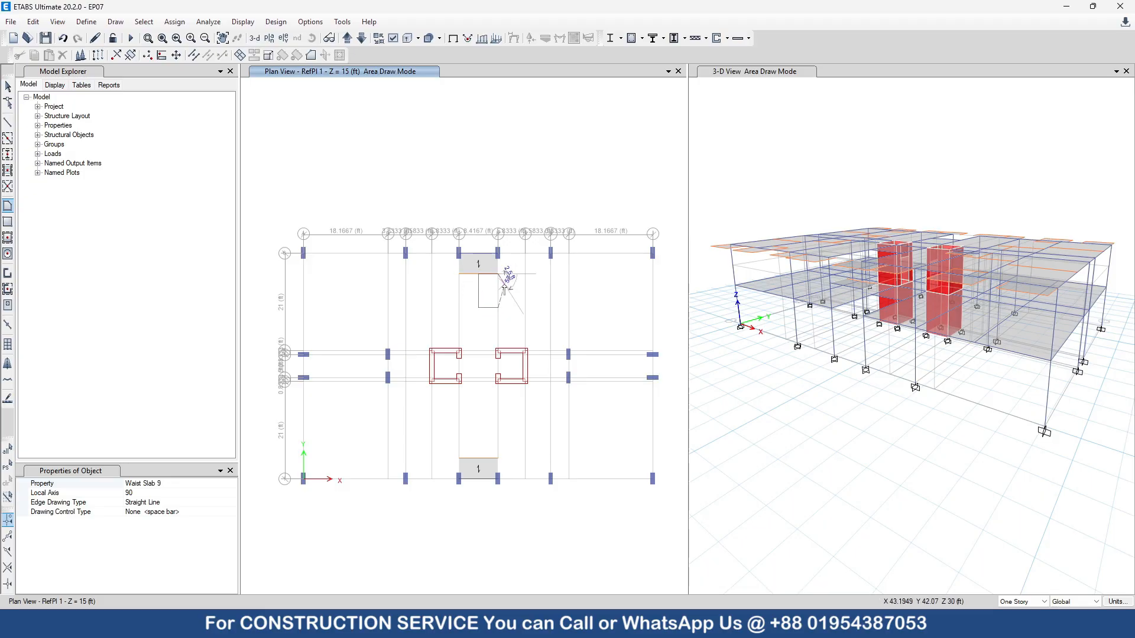
key("Return")
scroll(992, 250, "up", 4)
scroll(991, 250, "down", 2)
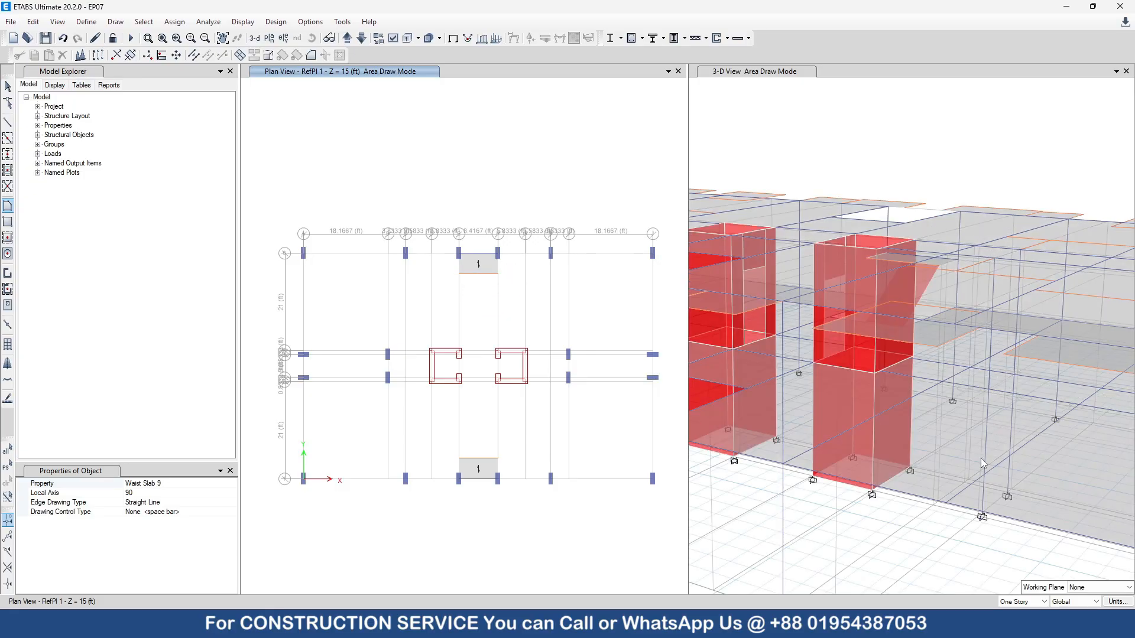
middle_click_drag(981, 459, 912, 462, "shift")
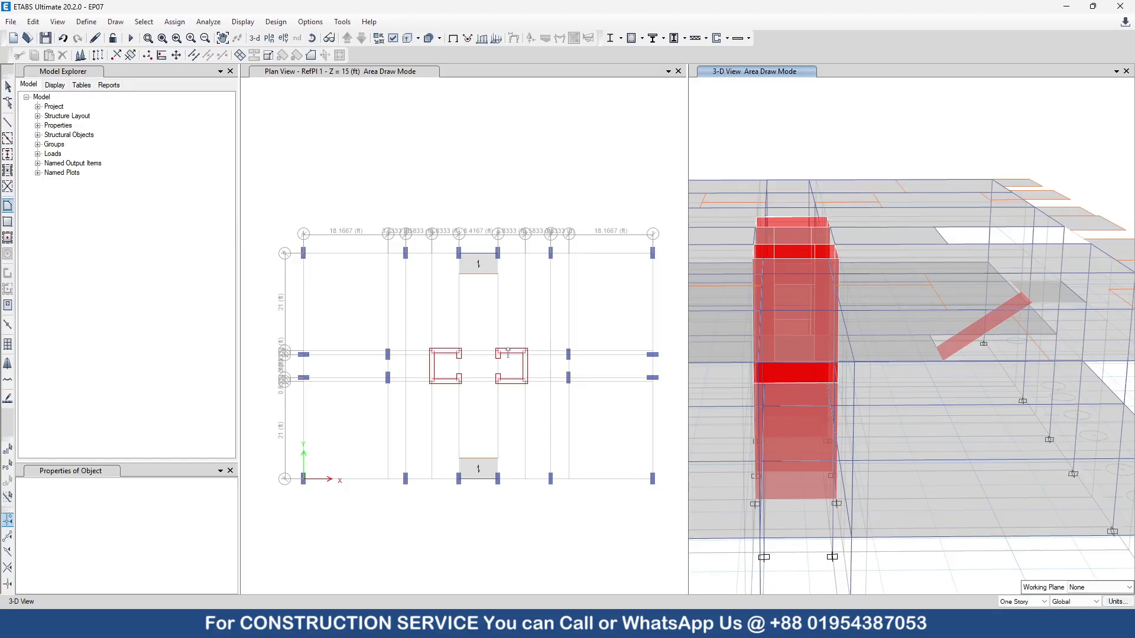
Step: Draw the upper stair's second Waist Slab 9 flight over the -X half, from the 15 ft landing edge to the Story2 opening edge
left_click(7, 206)
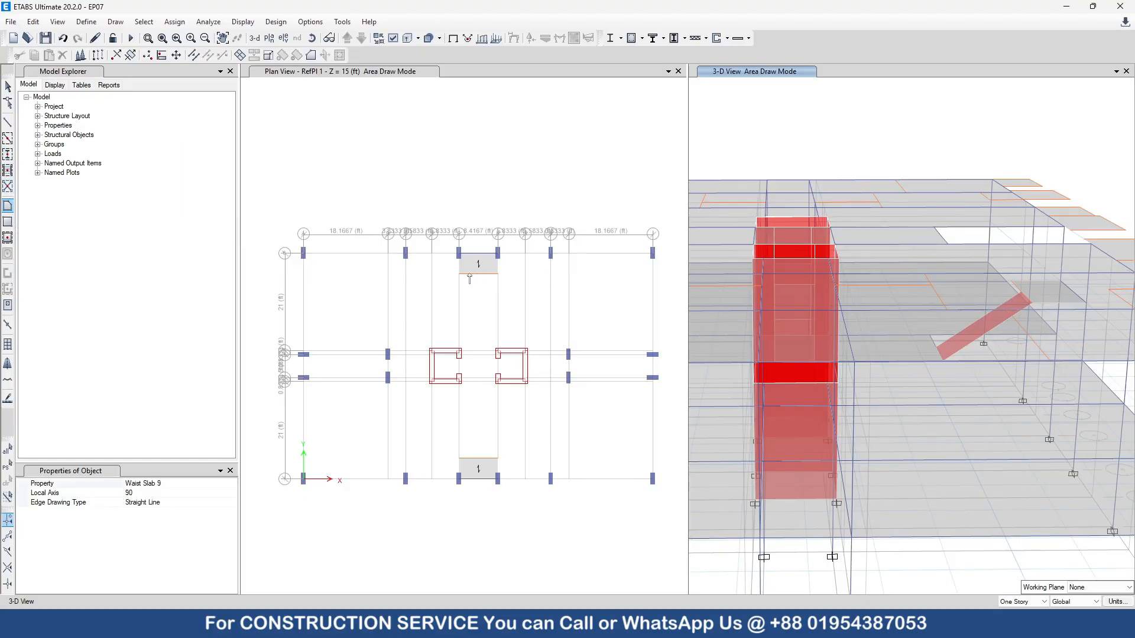
scroll(470, 278, "down", 3)
scroll(482, 278, "up", 3)
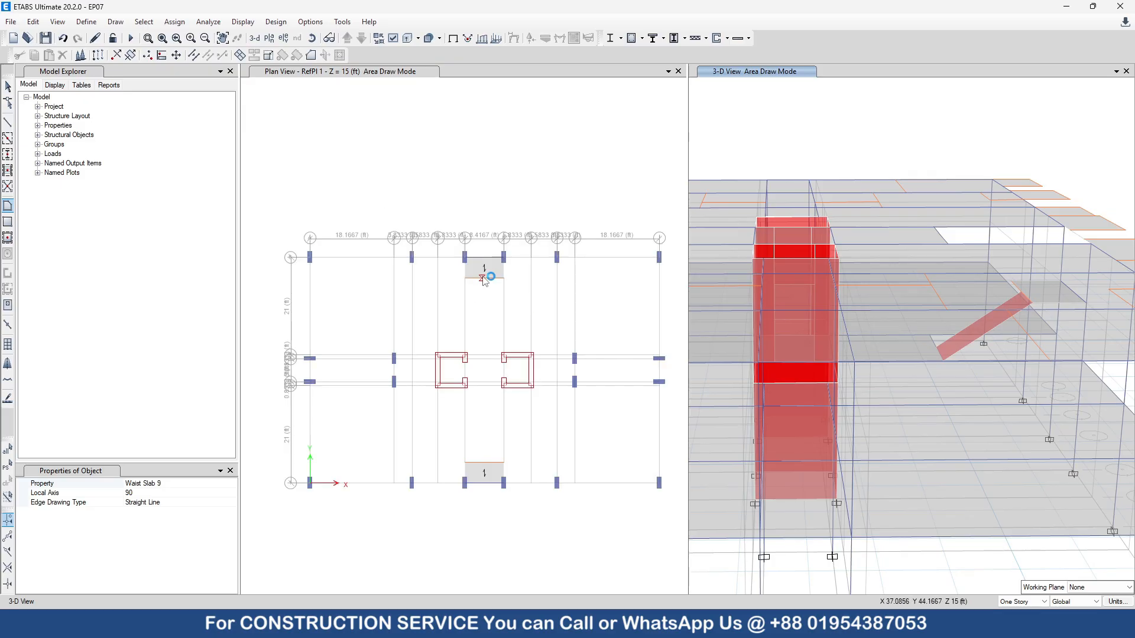
left_click(484, 279)
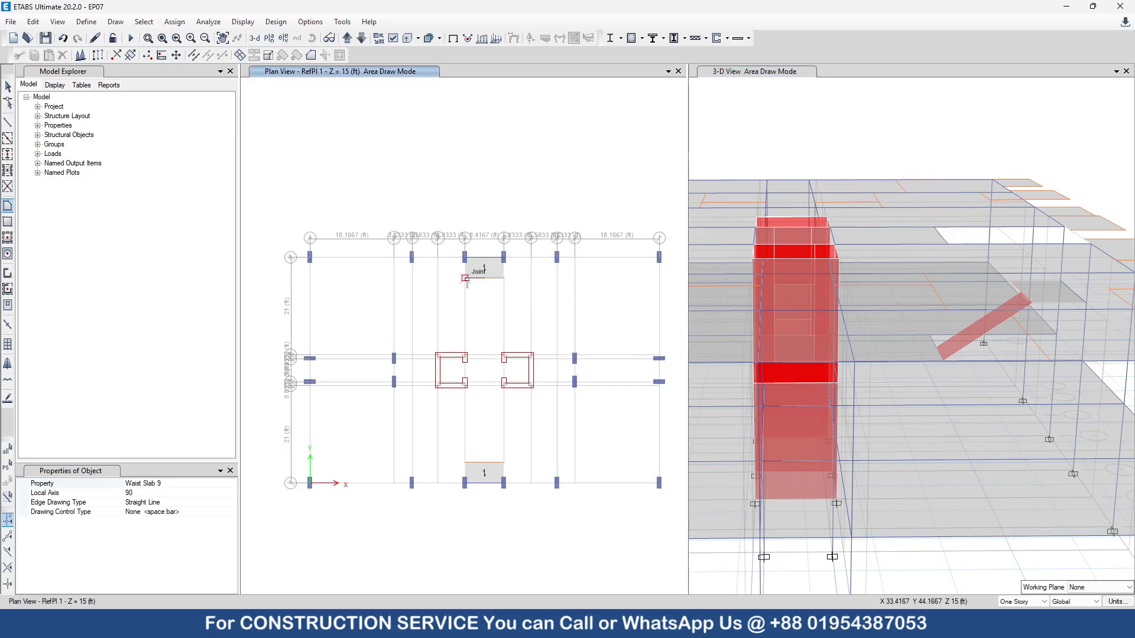
left_click(347, 38)
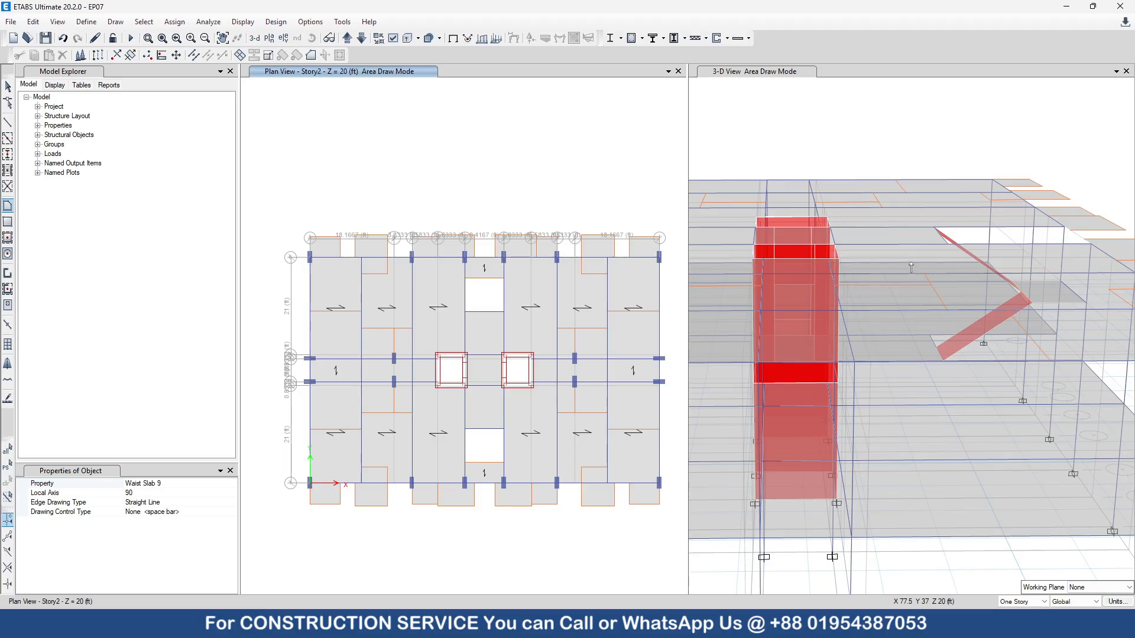
key("Escape")
Step: Draw a Waist Slab 9 flight over the lower stair's +X half, from the Story1 opening edge to the 15 ft landing edge
scroll(538, 297, "down", 5)
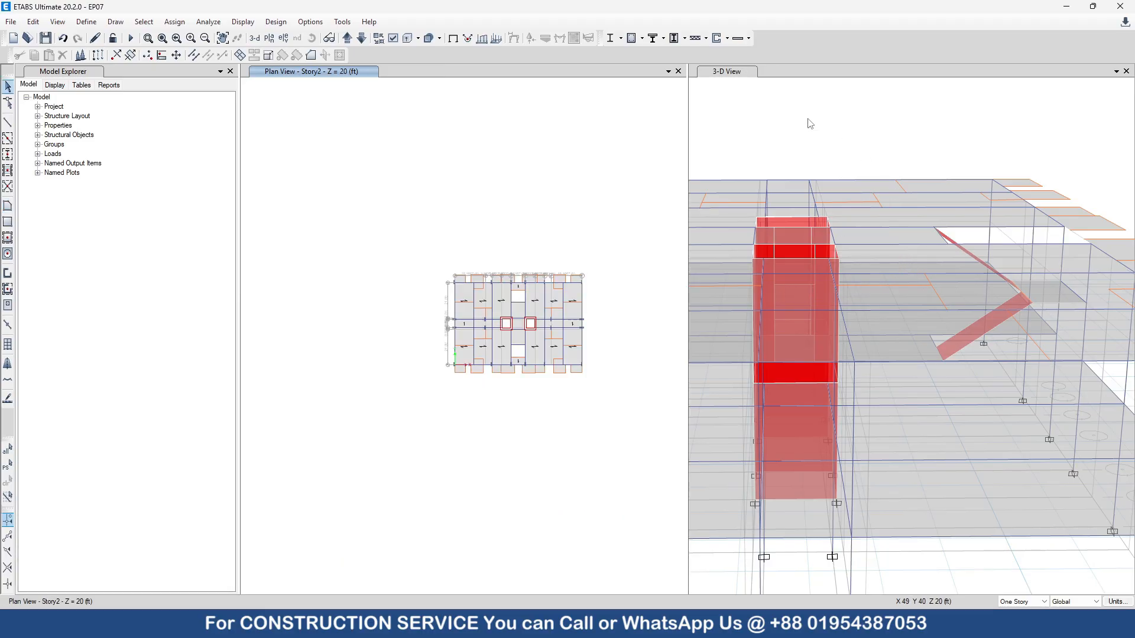
left_click(361, 38)
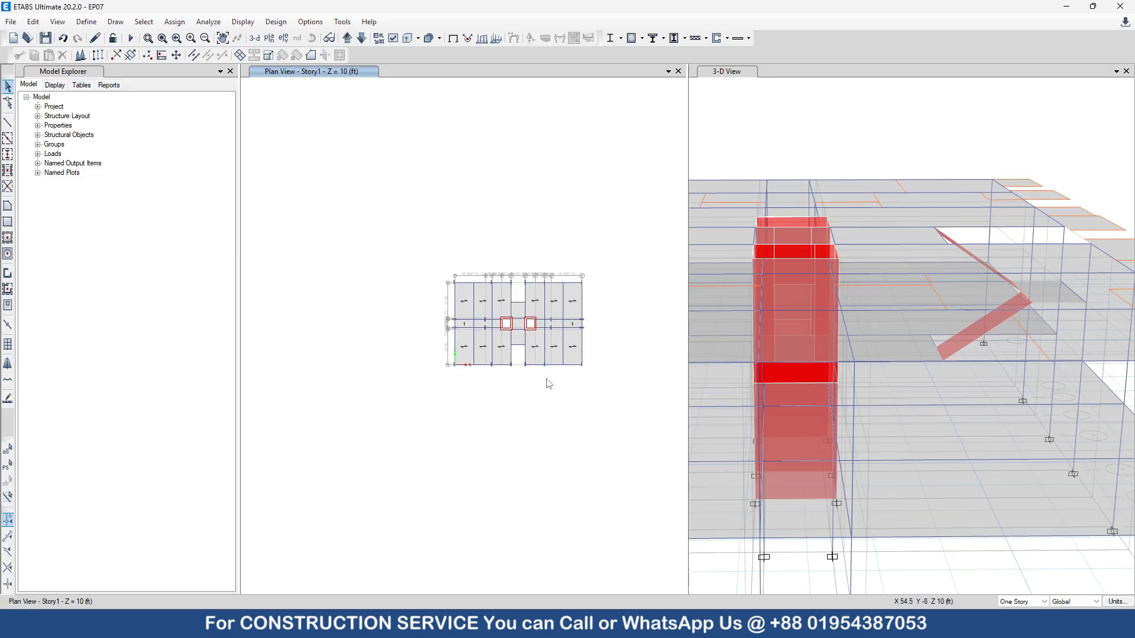
scroll(571, 369, "up", 4)
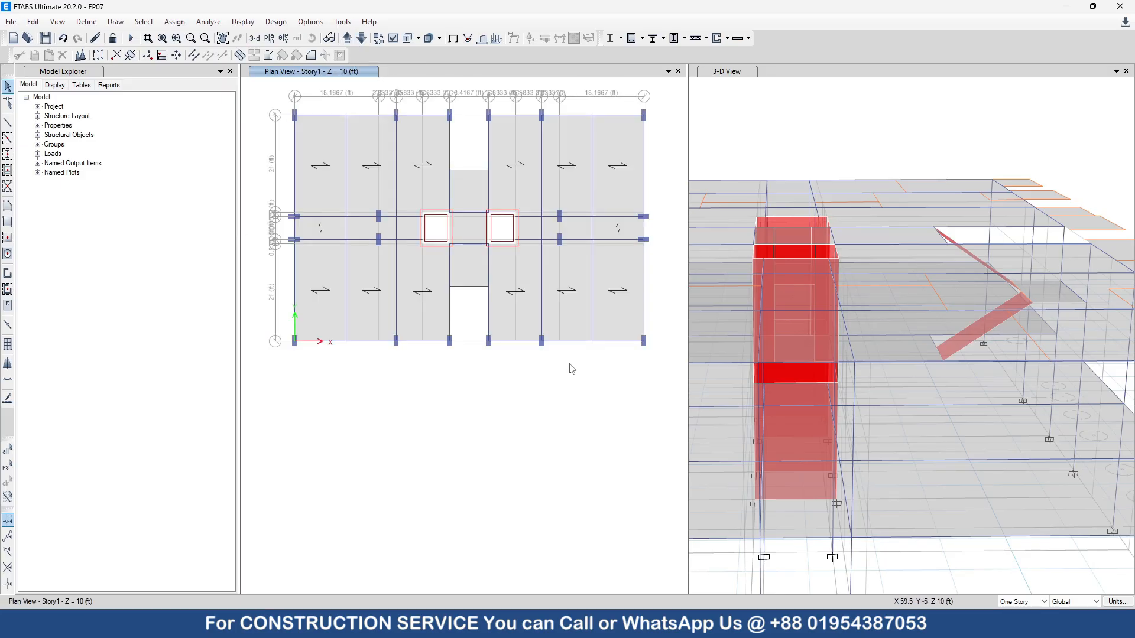
left_click(7, 205)
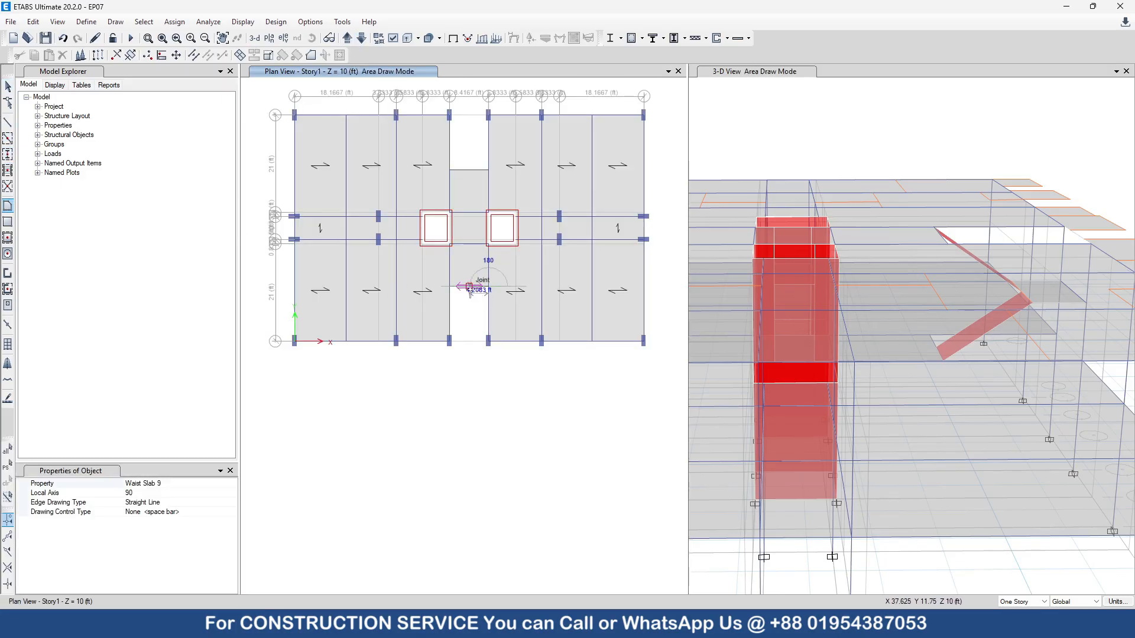
left_click(347, 38)
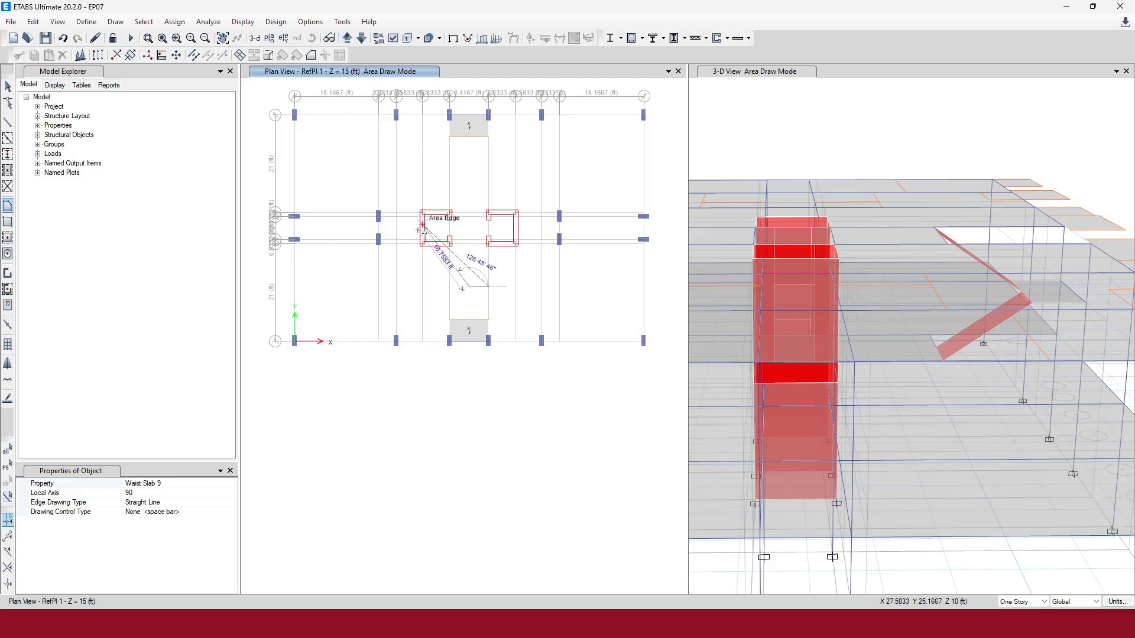
left_click(470, 323)
left_click(490, 321)
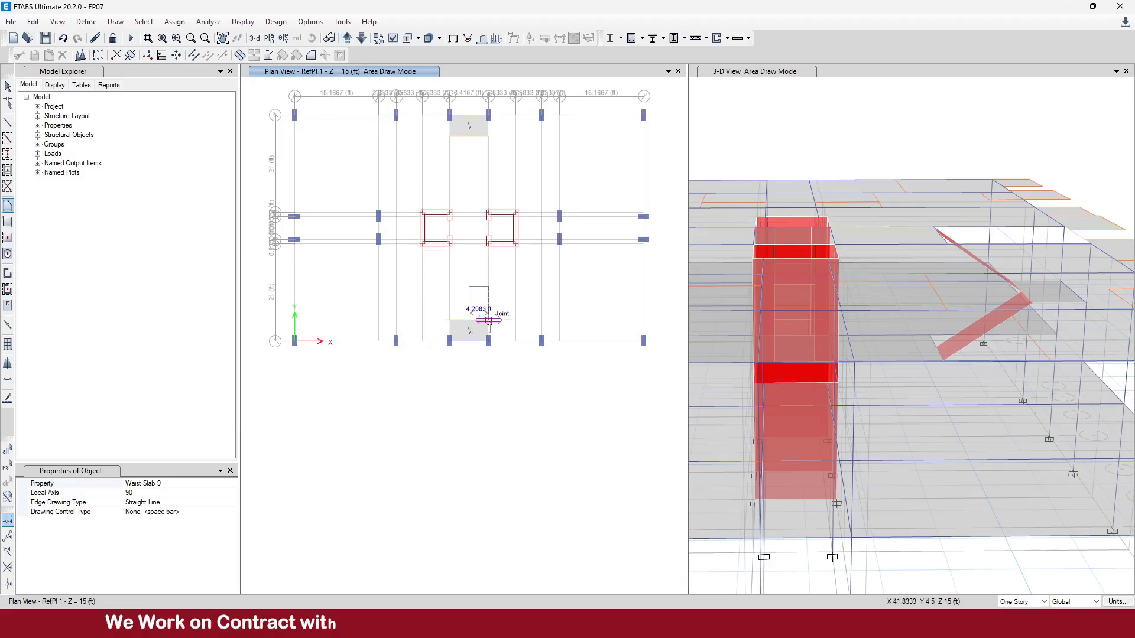
scroll(781, 404, "down", 5)
left_click(781, 401)
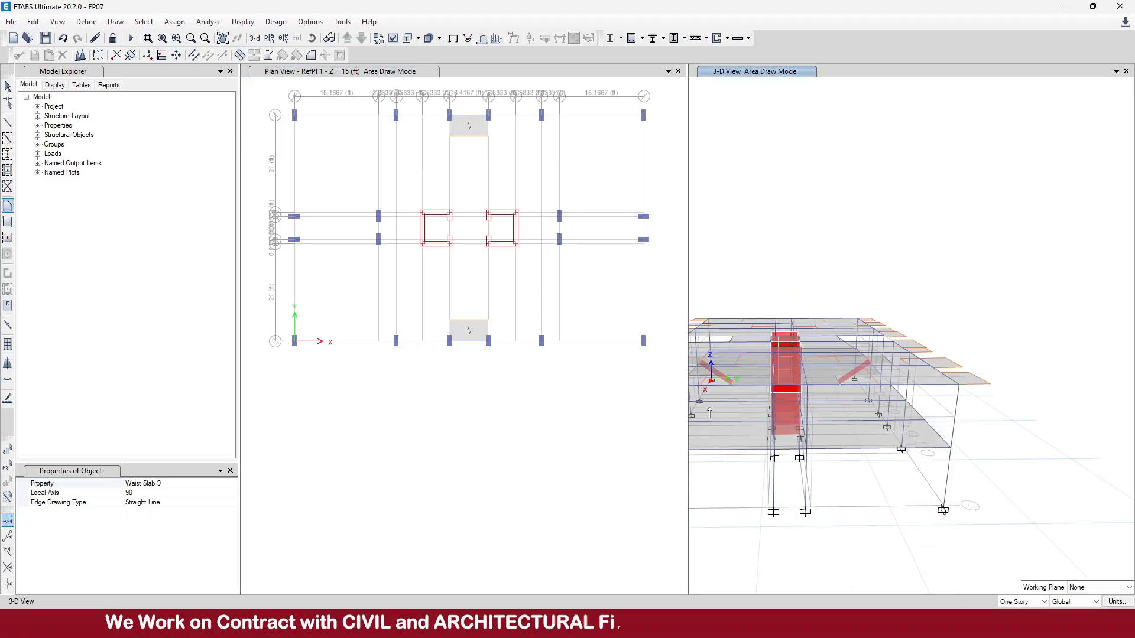
Step: Undo the Waist Slab 9 flight drawn over the lower stair's +X half
scroll(804, 364, "up", 8)
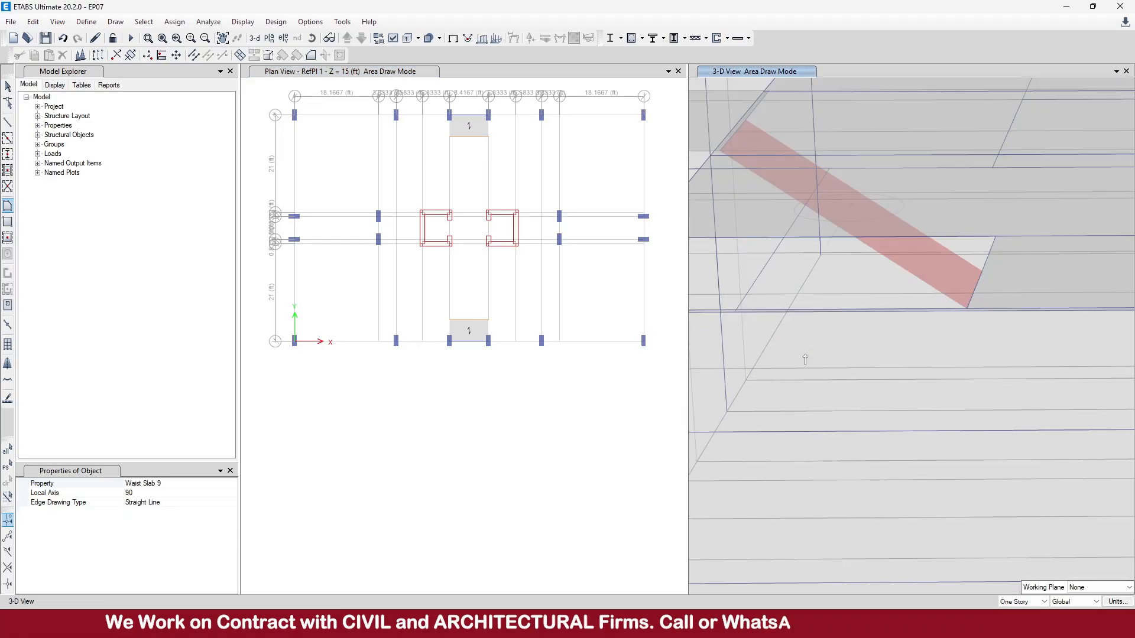
scroll(805, 359, "down", 8)
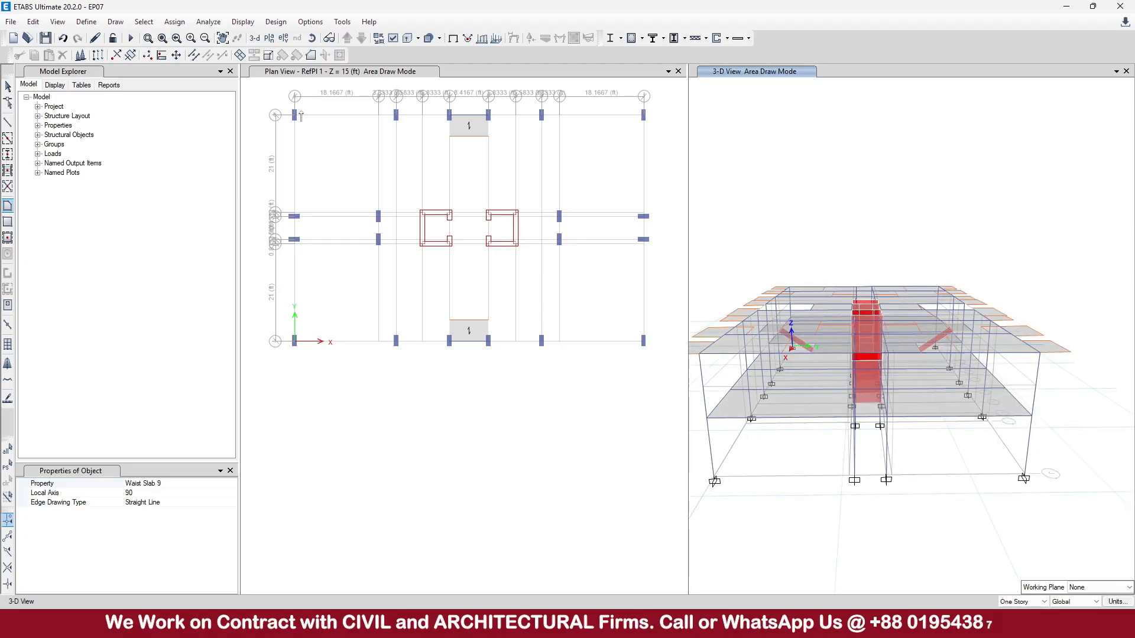
left_click(63, 38)
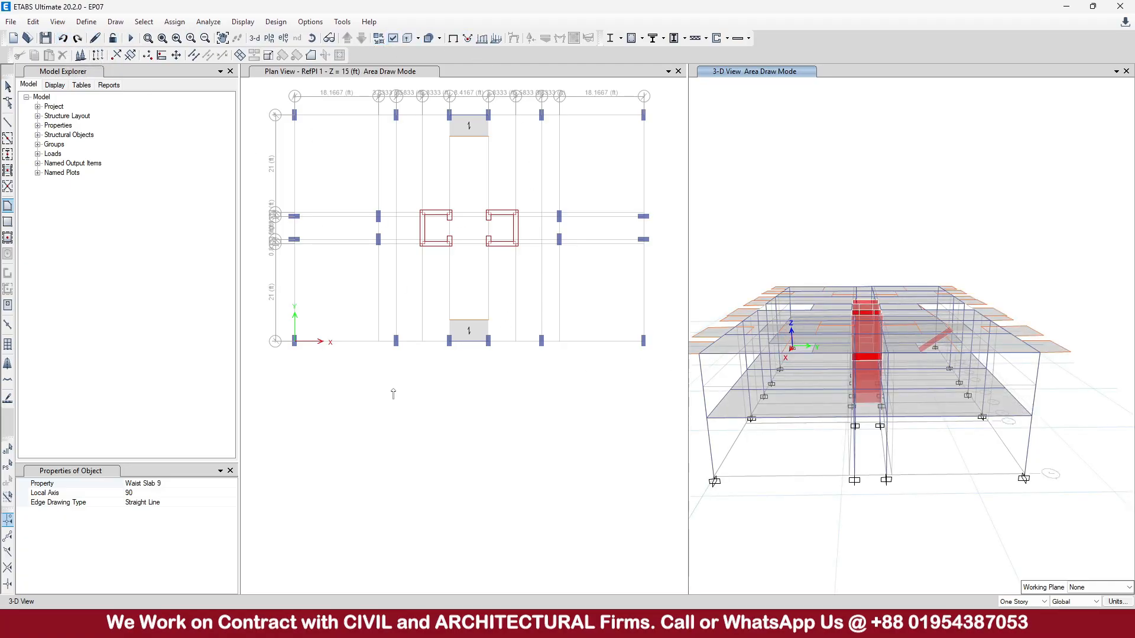
Step: Redraw the Waist Slab 9 flight over the lower stair's +X half, from the Story1 opening edge to the 15 ft landing edge
key("Escape")
left_click(361, 38)
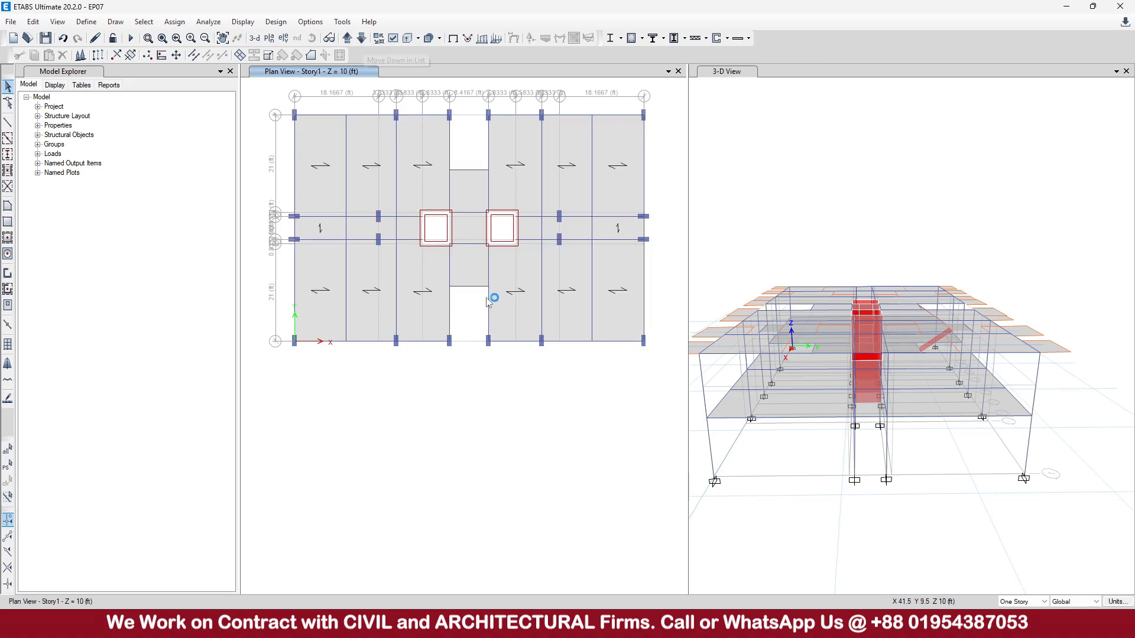
left_click(8, 206)
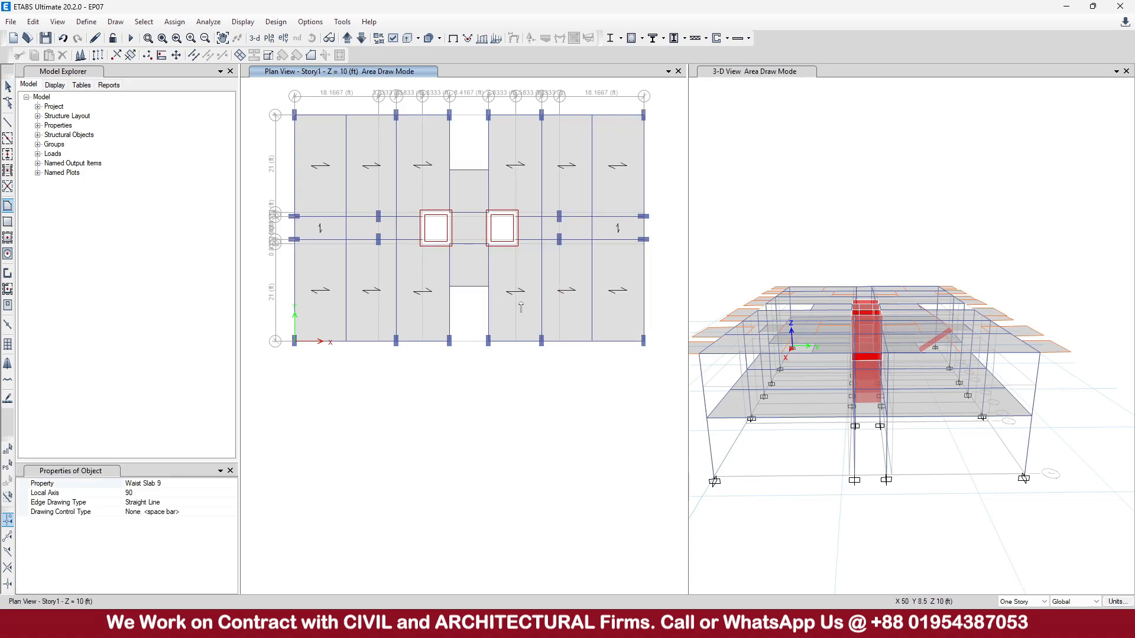
left_click(468, 288)
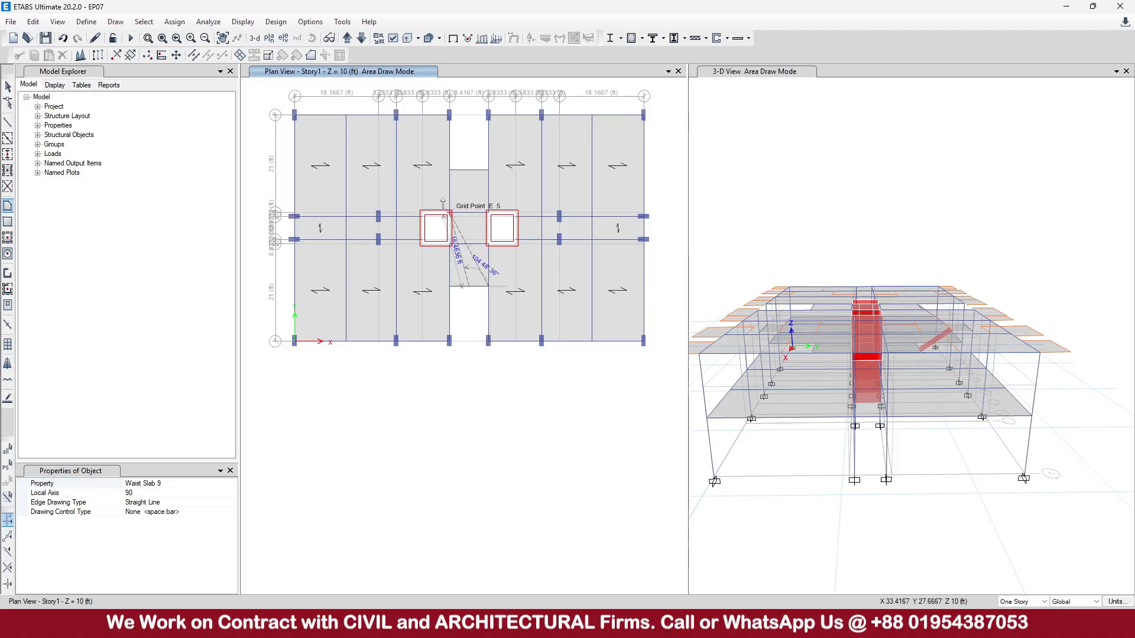
left_click(347, 39)
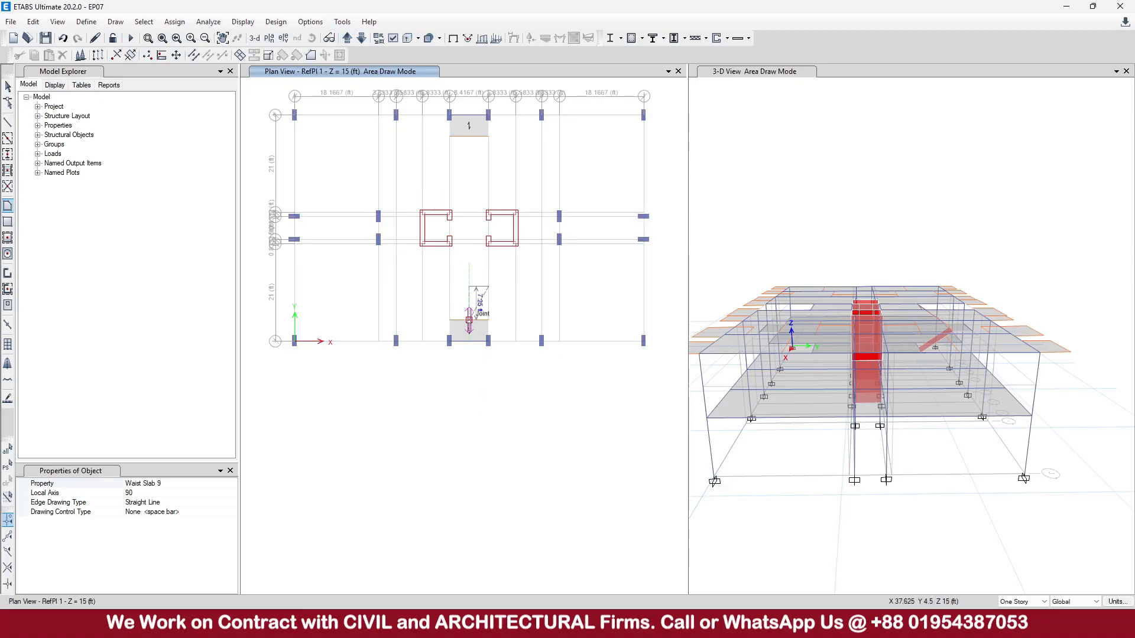
left_click(469, 320)
left_click(488, 320)
key("Return")
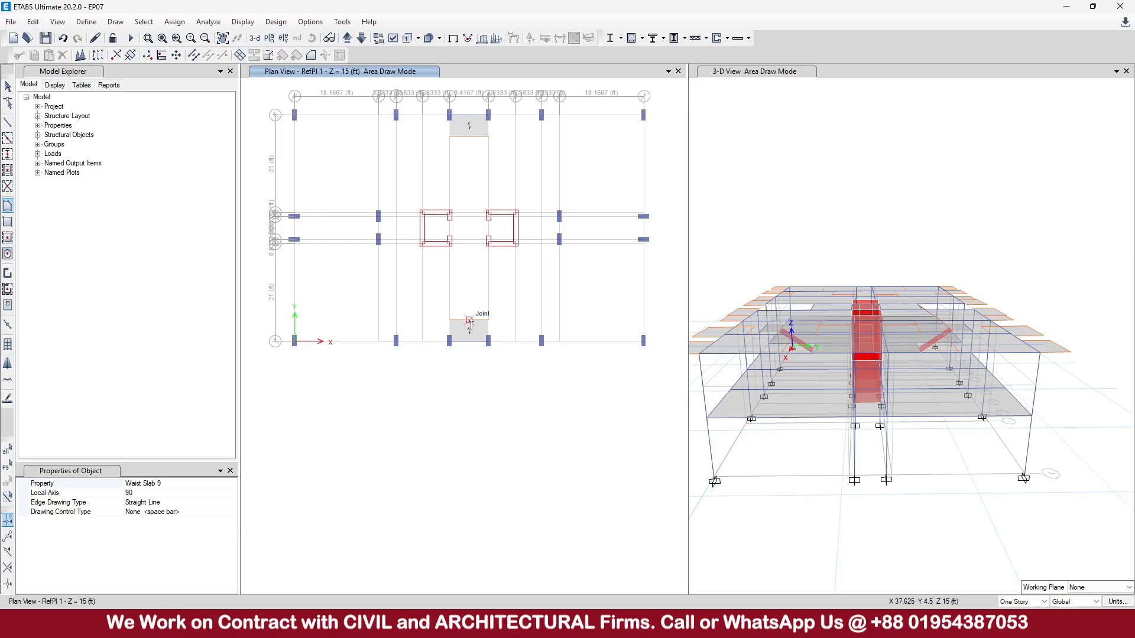
Step: Draw the lower stair's second Waist Slab 9 flight over the -X half, from the 15 ft landing edge to the Story2 opening edge
left_click(469, 320)
left_click(449, 320)
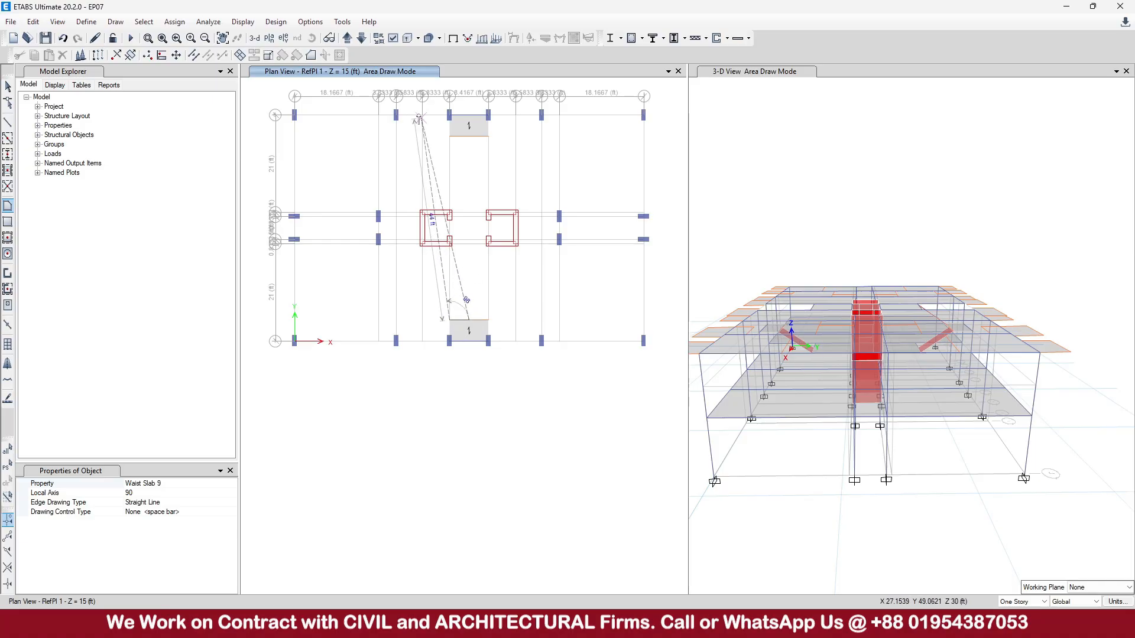
left_click(347, 37)
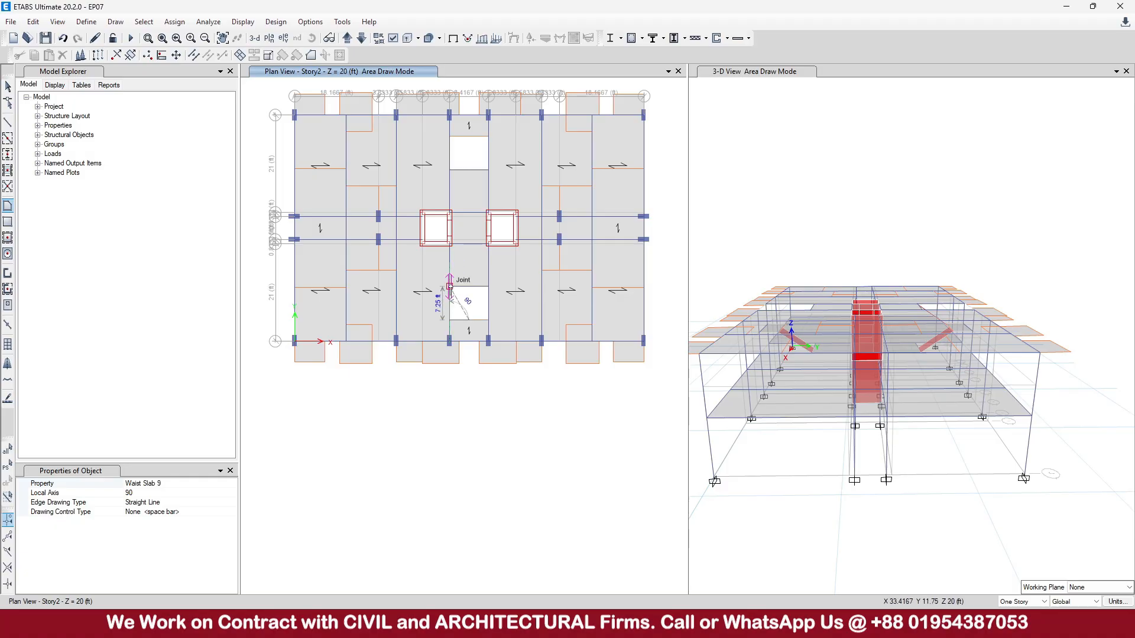
left_click(449, 286)
left_click(469, 286)
key("Return")
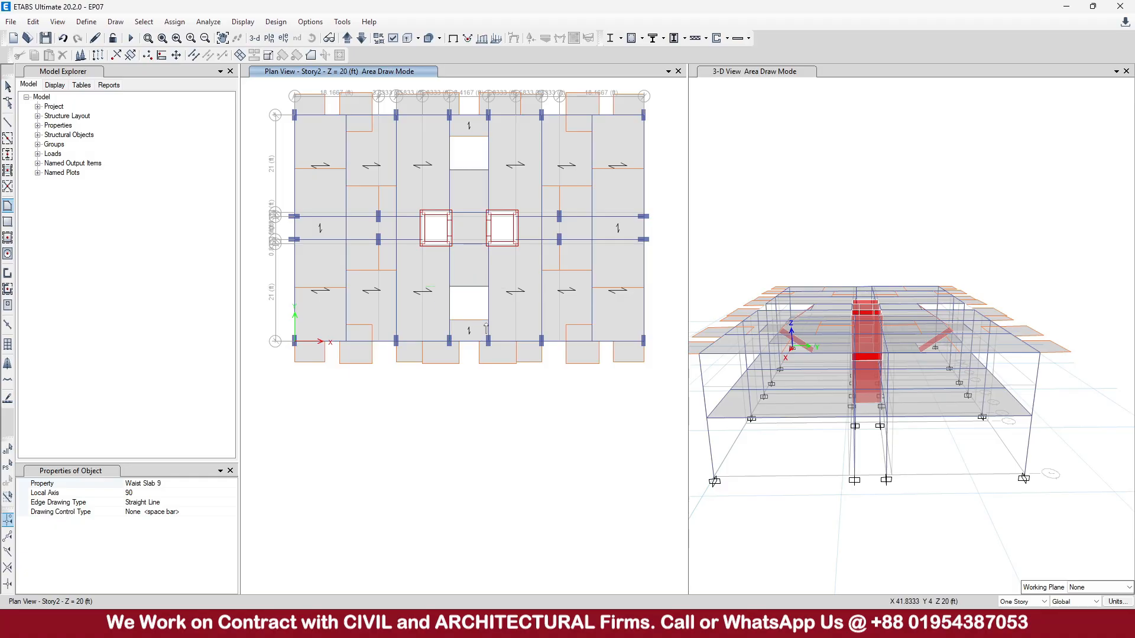
scroll(800, 313, "up", 3)
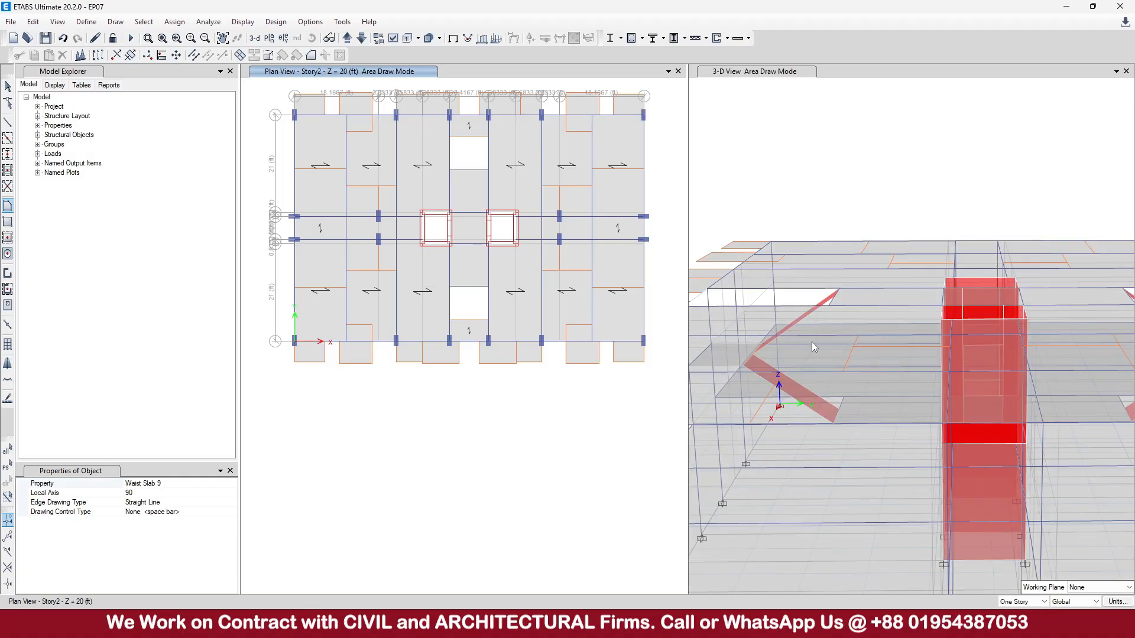
scroll(811, 342, "down", 3)
left_click(8, 87)
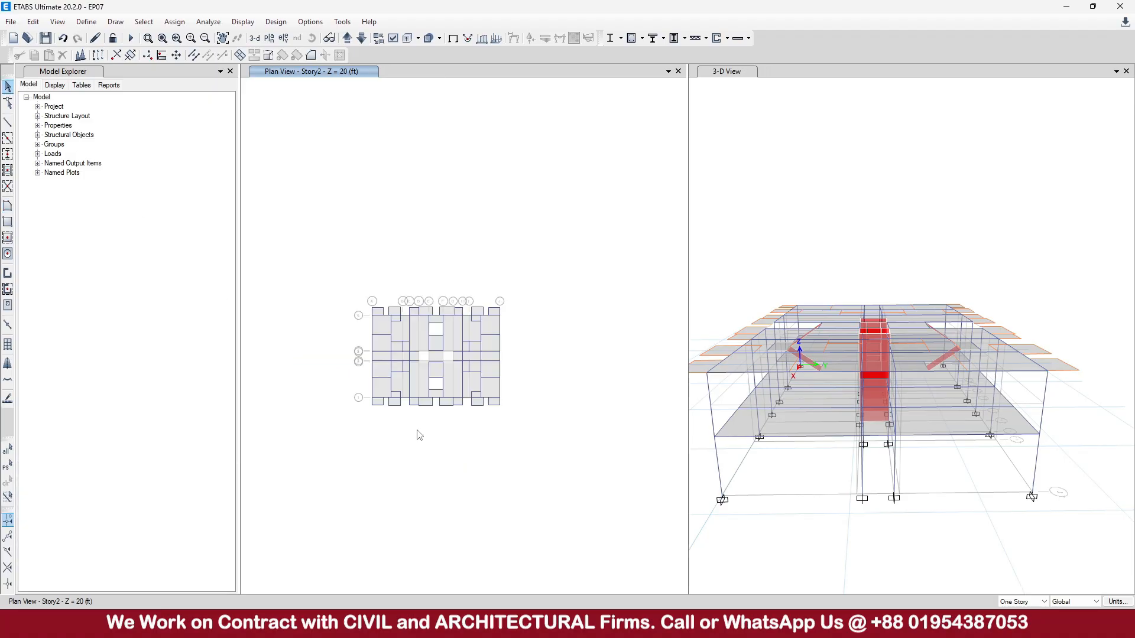
Step: Examine the flights of both staircases in 3D and the stair openings on the plan levels from Story2 down to Base
scroll(754, 515, "up", 5)
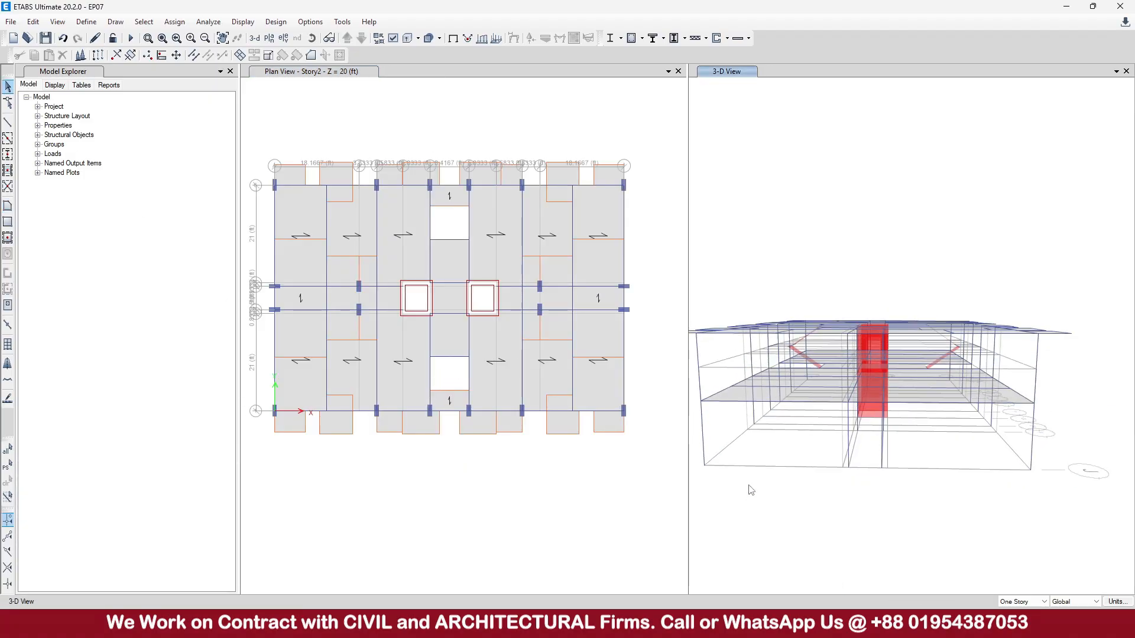
scroll(791, 423, "down", 5)
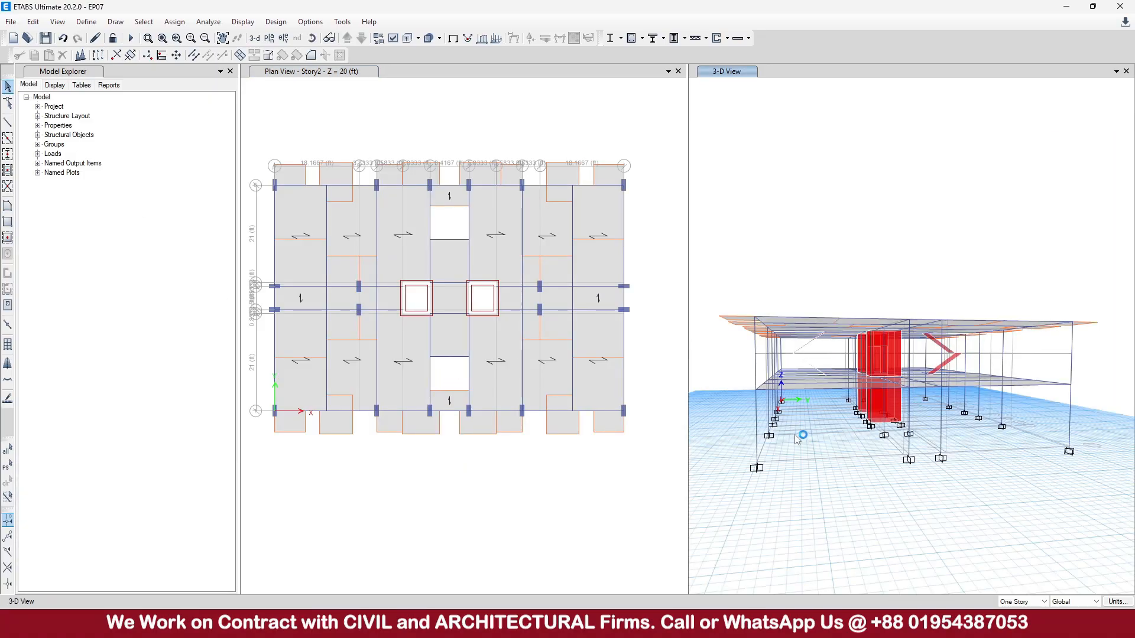
middle_click_drag(794, 430, 796, 458, "shift")
scroll(790, 387, "up", 5)
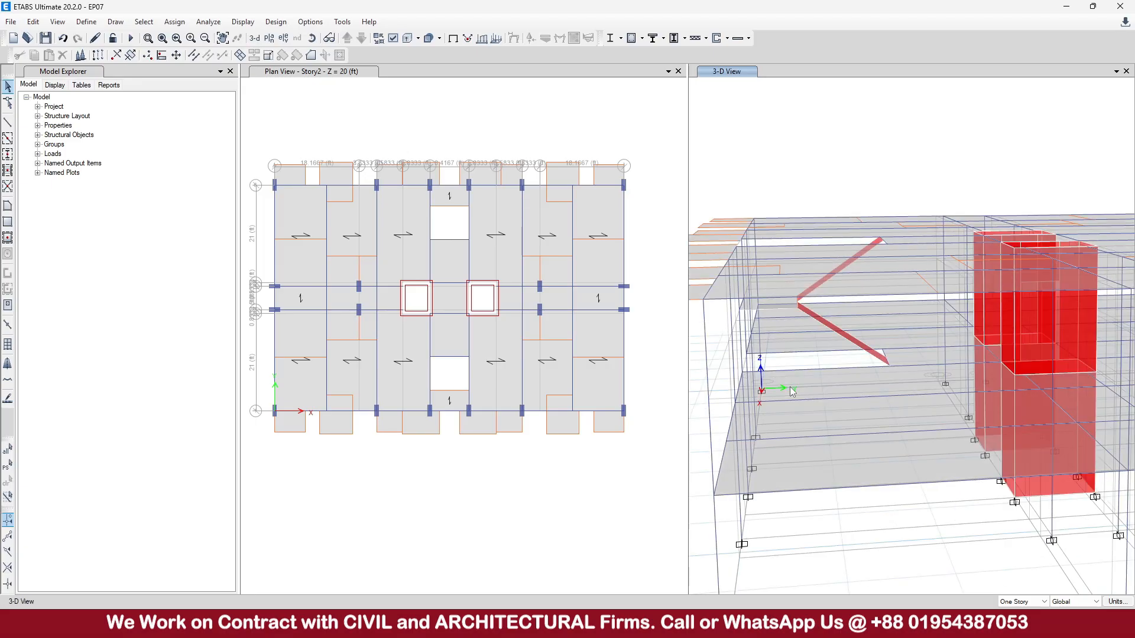
left_click(353, 133)
left_click(362, 38)
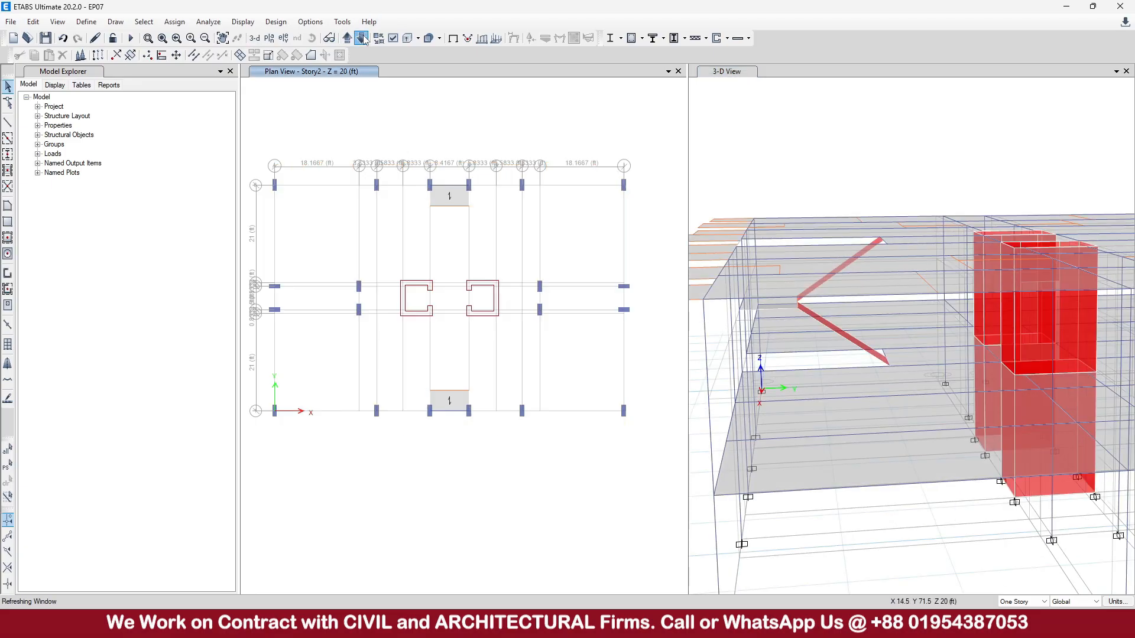
left_click(361, 38)
left_click(362, 38)
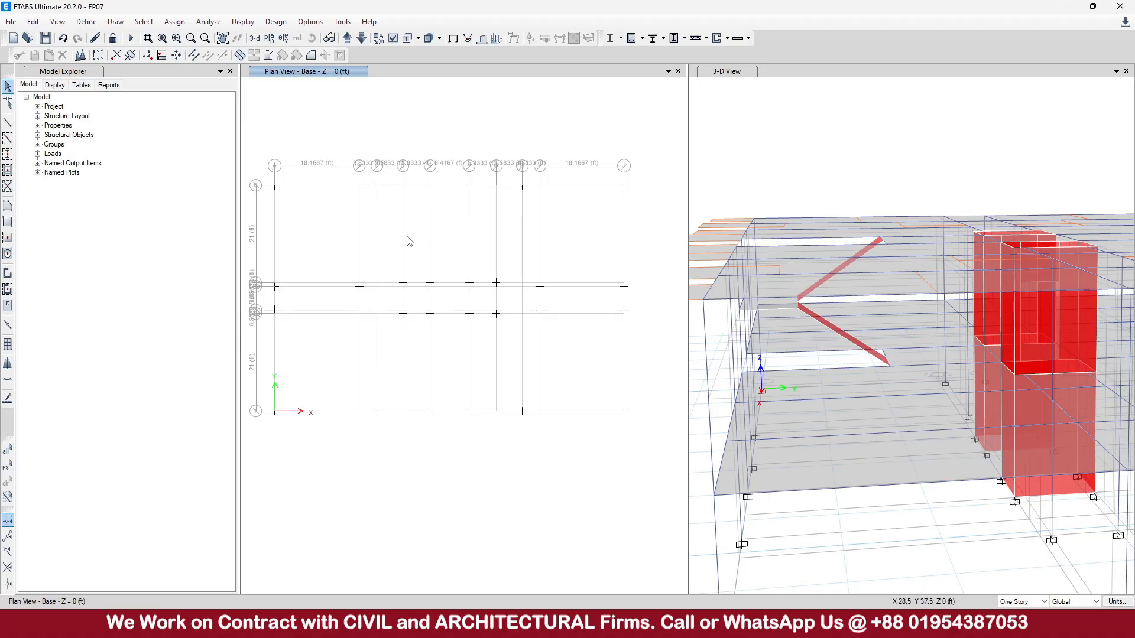
left_click(361, 38)
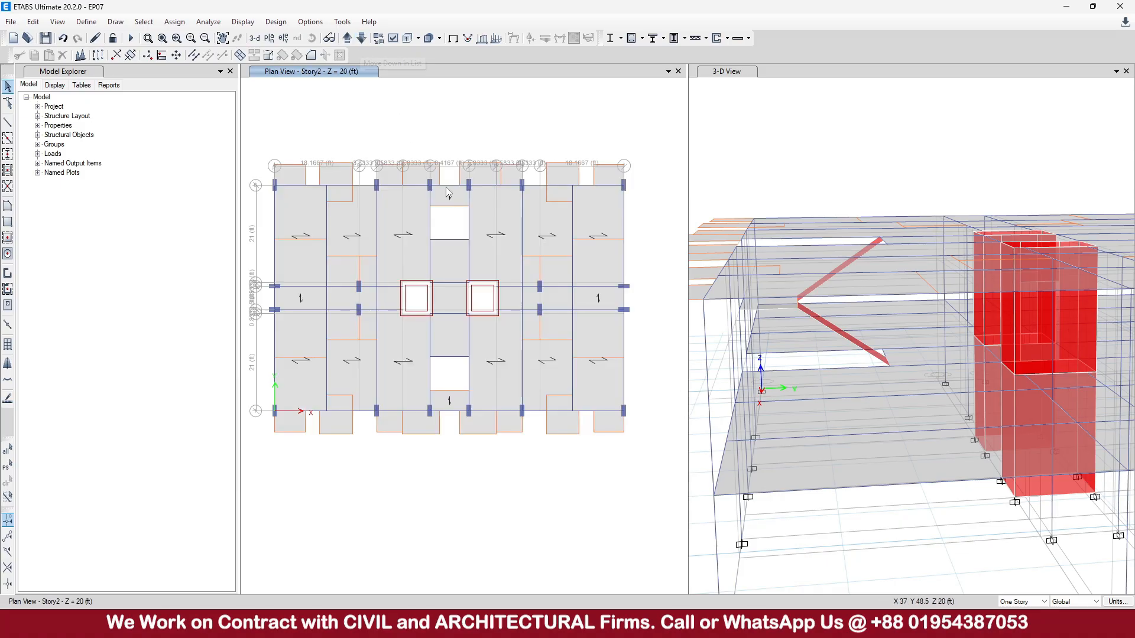
Step: Select the upper stair's opening edge beams on Story2 and Story1 to check them, and clear the selection
left_click(440, 240)
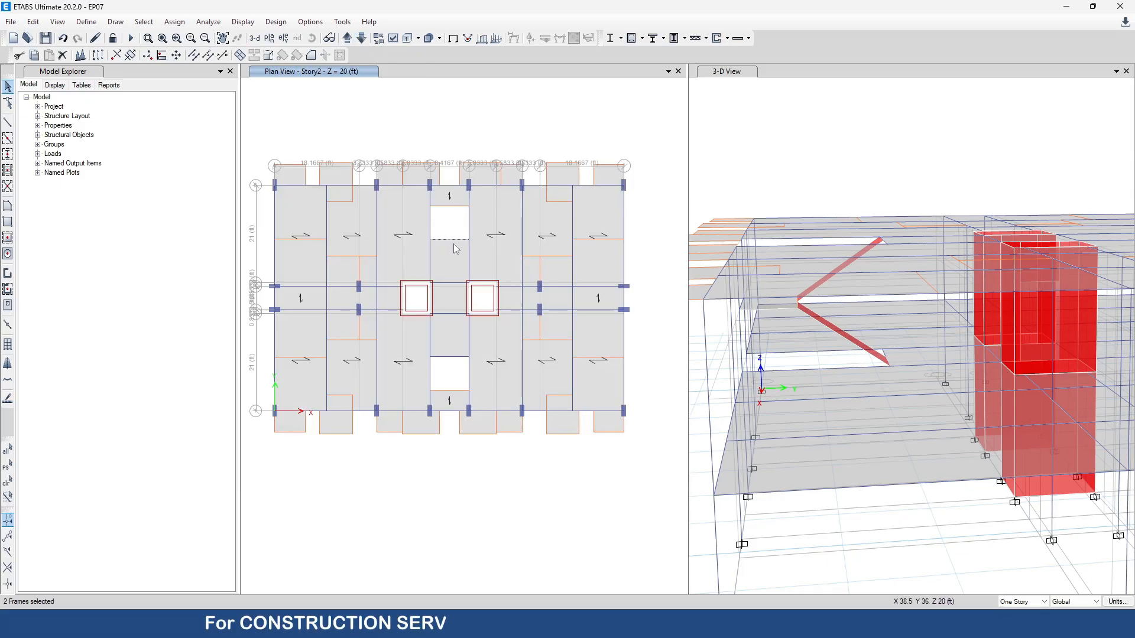
left_click(362, 38)
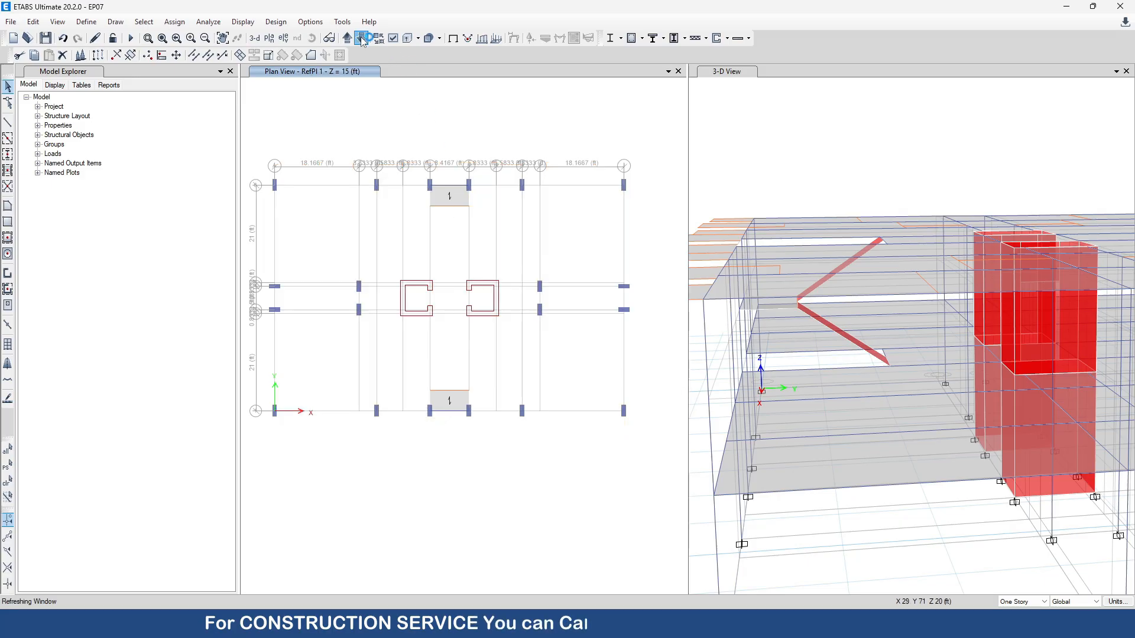
left_click(362, 39)
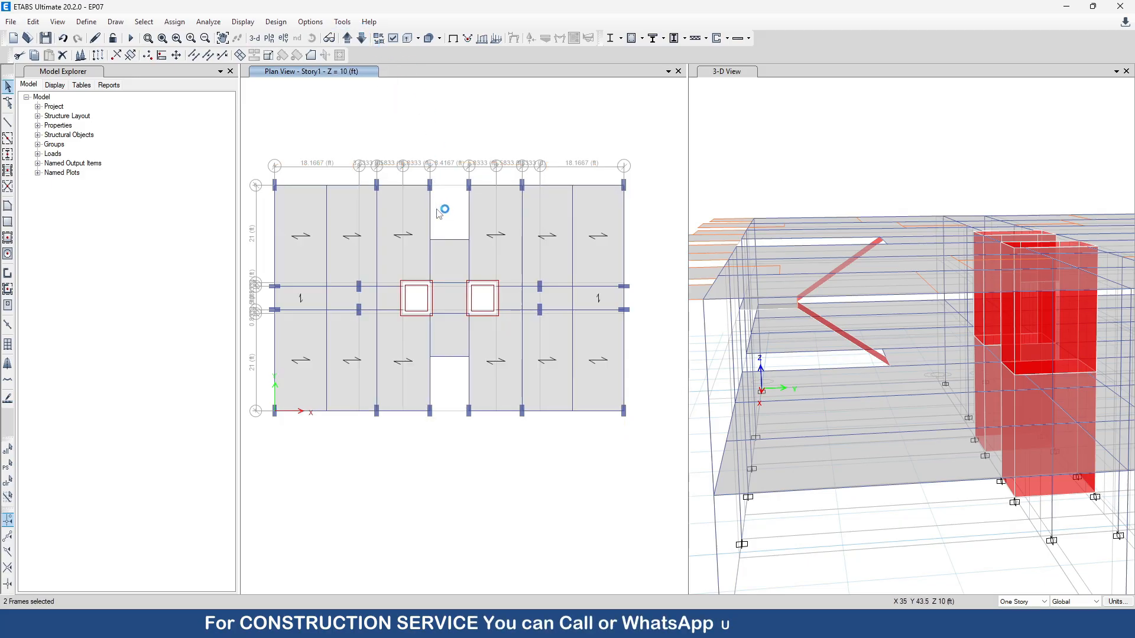
left_click(361, 38)
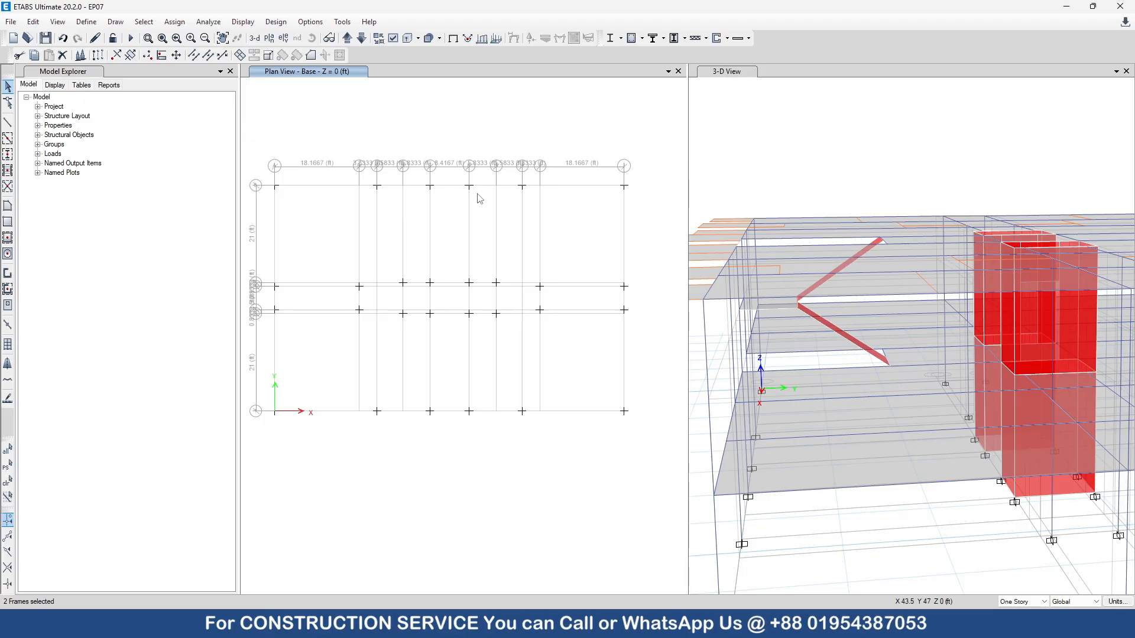
left_click(347, 39)
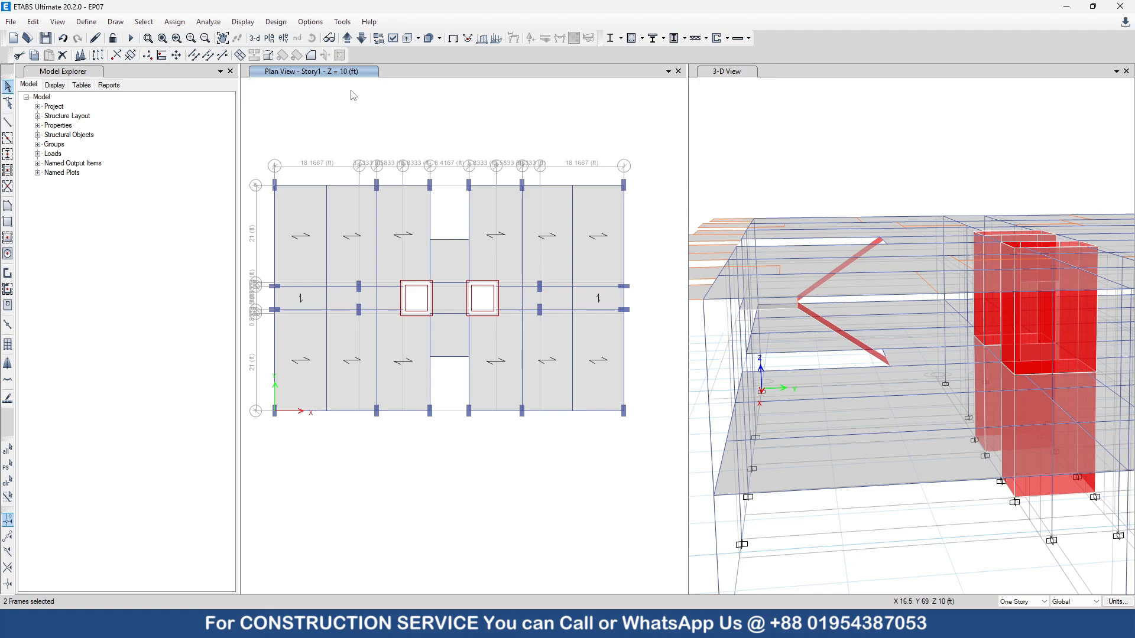
left_click(461, 240)
key("ctrl+q")
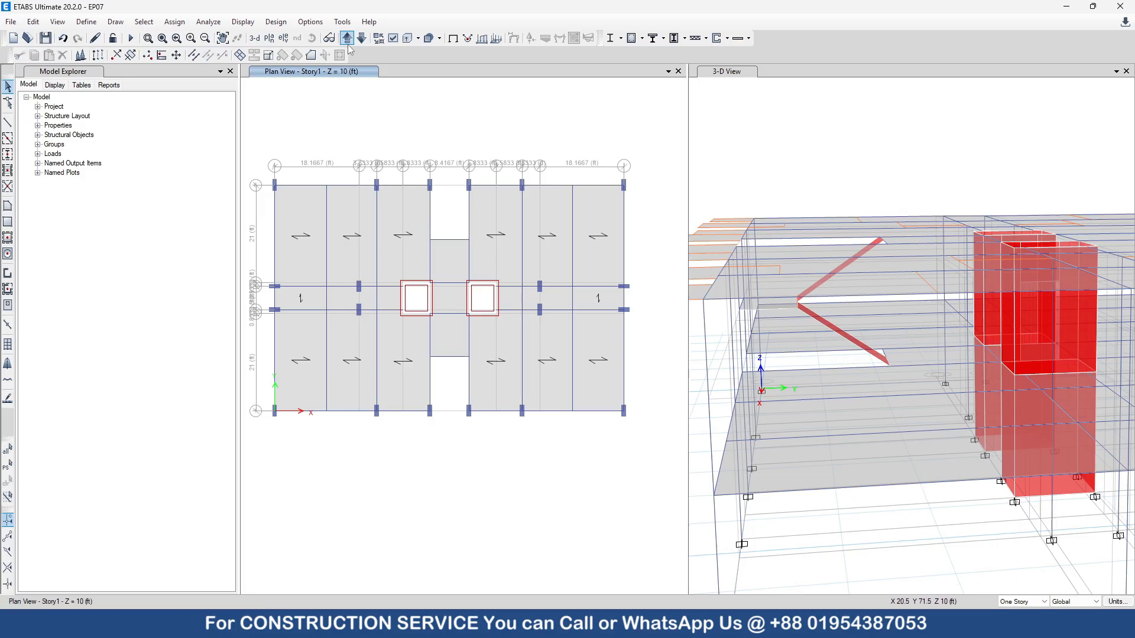
Step: Delete the divided edge frames of both stair landings on the 15 ft reference plane
left_click(348, 41)
left_click(460, 207)
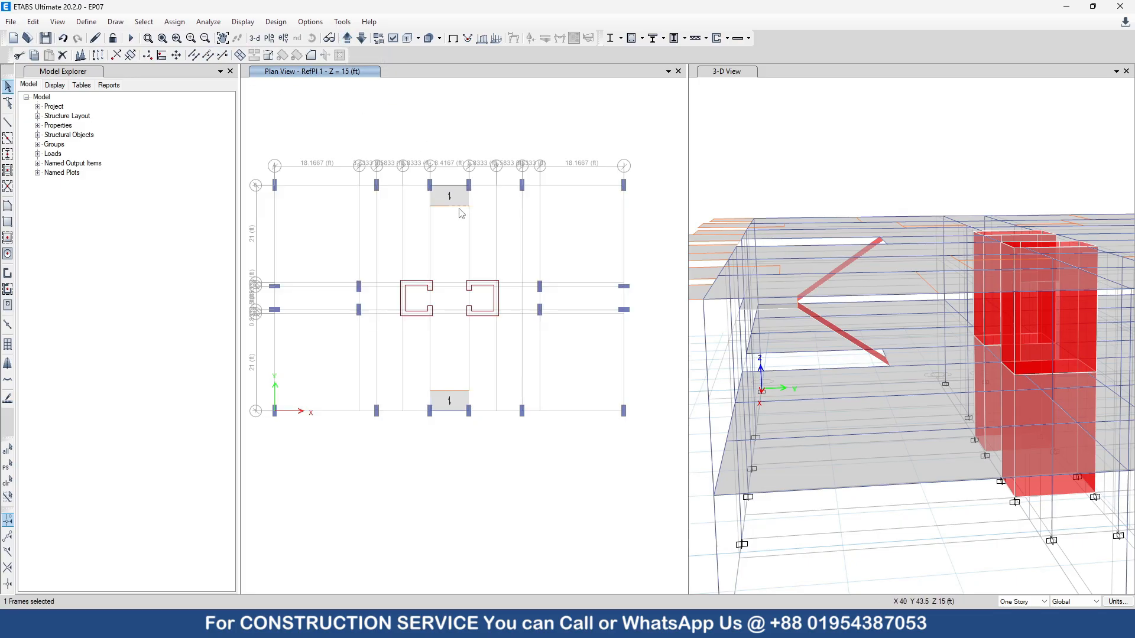
key("ctrl+q")
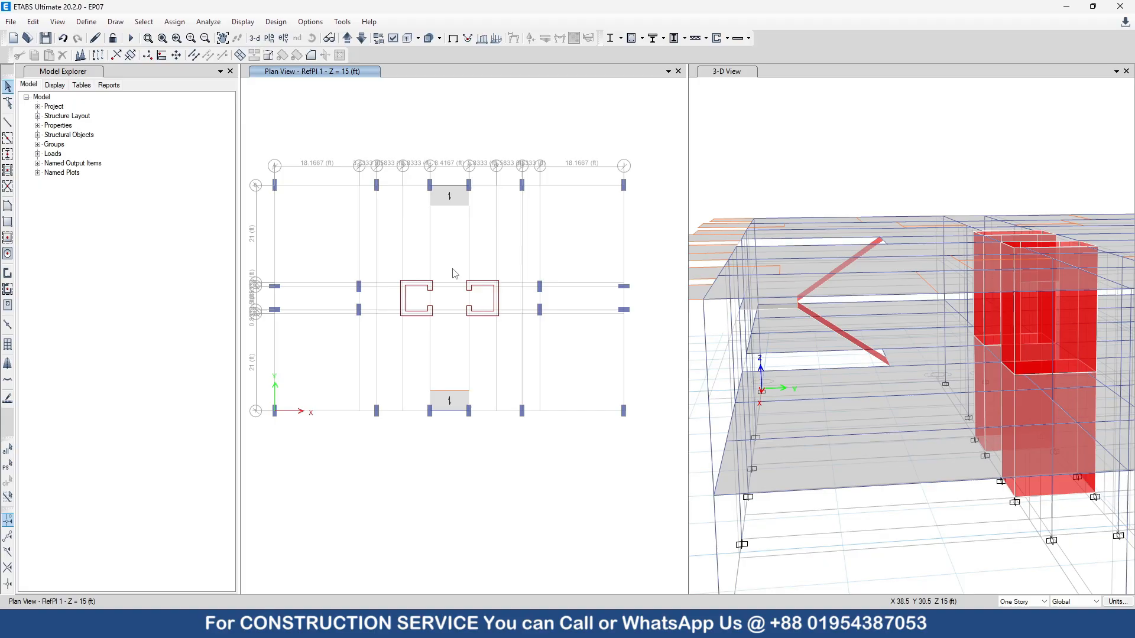
left_click(461, 392)
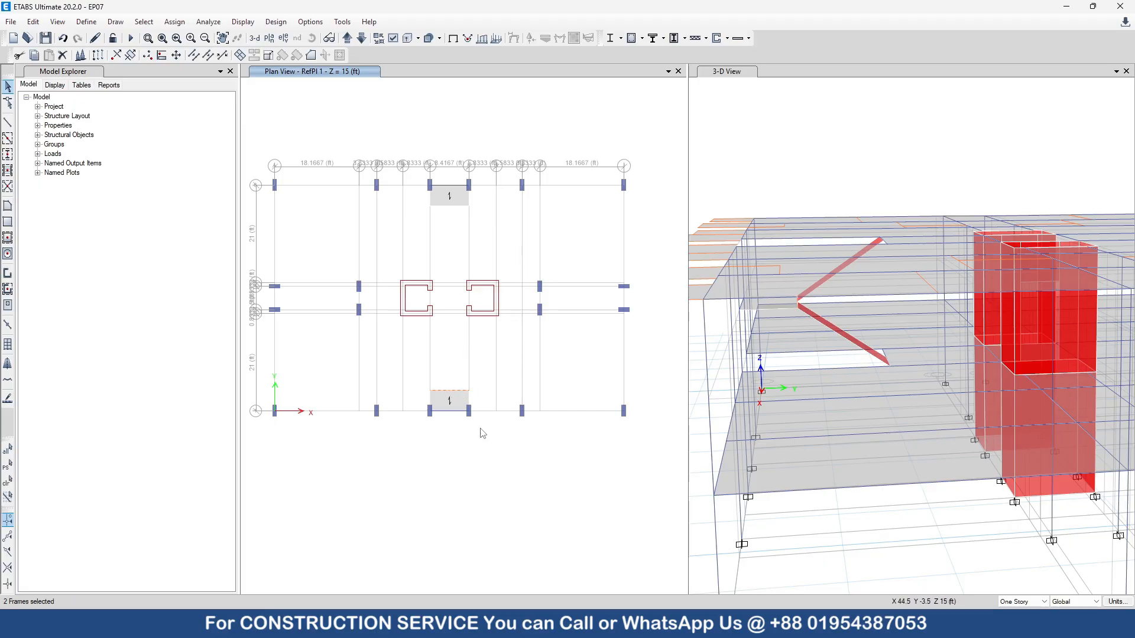
key("ctrl+q")
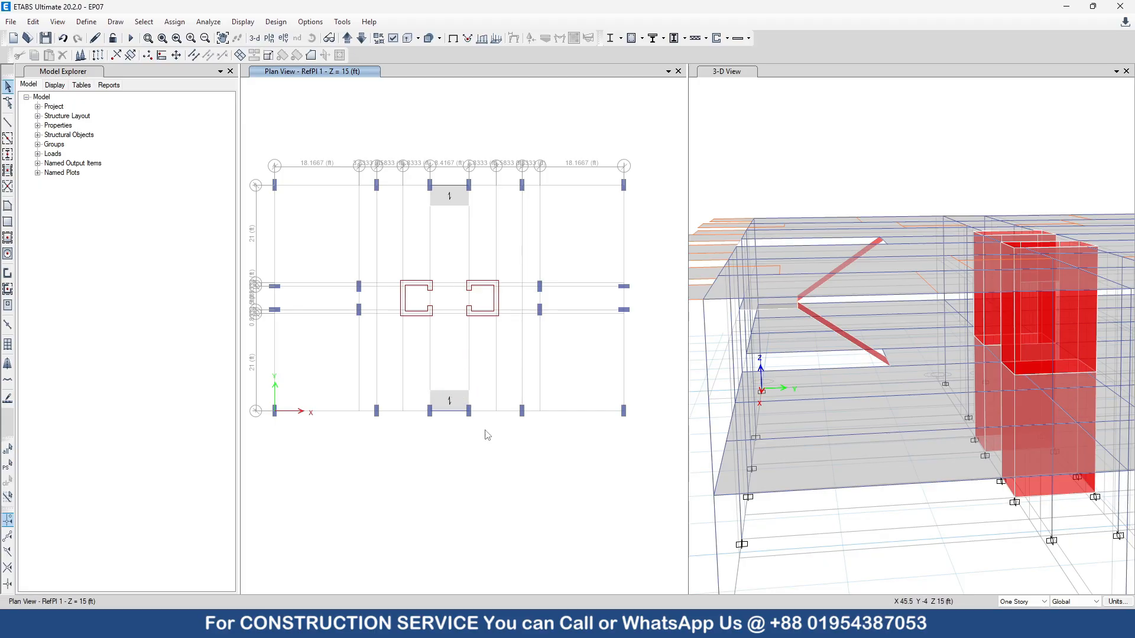
Step: Delete the selected edge beams of the stair openings on Story2
left_click(347, 38)
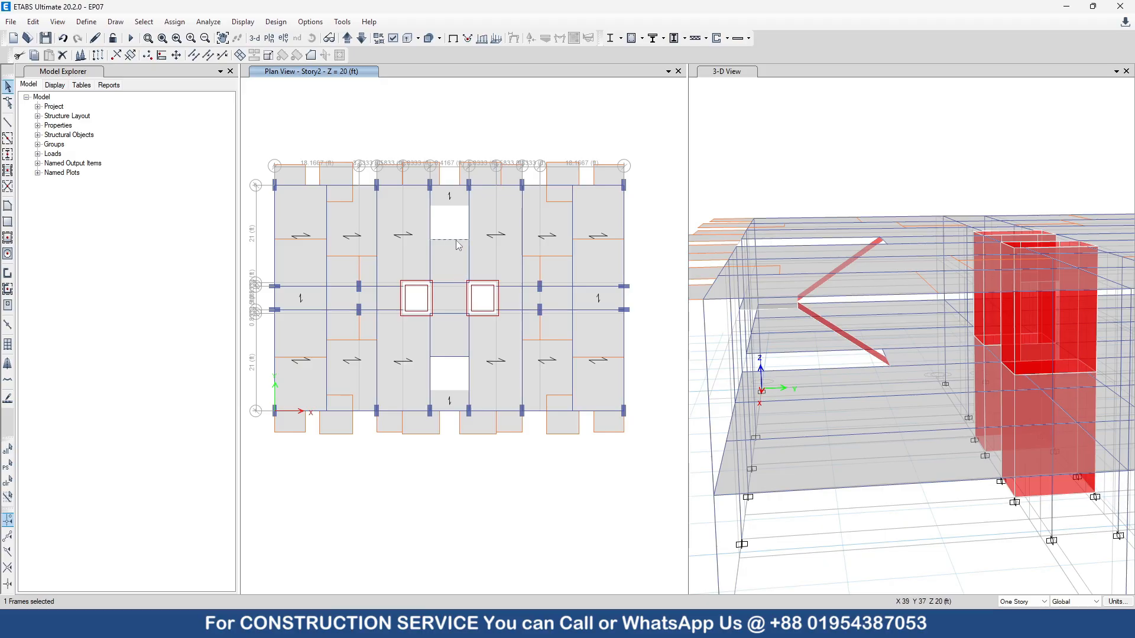
left_click(448, 360)
key("Delete")
left_click(450, 240)
left_click(450, 241)
left_click(395, 100)
Step: Select the edge beams of both stair openings on Story1 to check them, and clear the selection
left_click(361, 38)
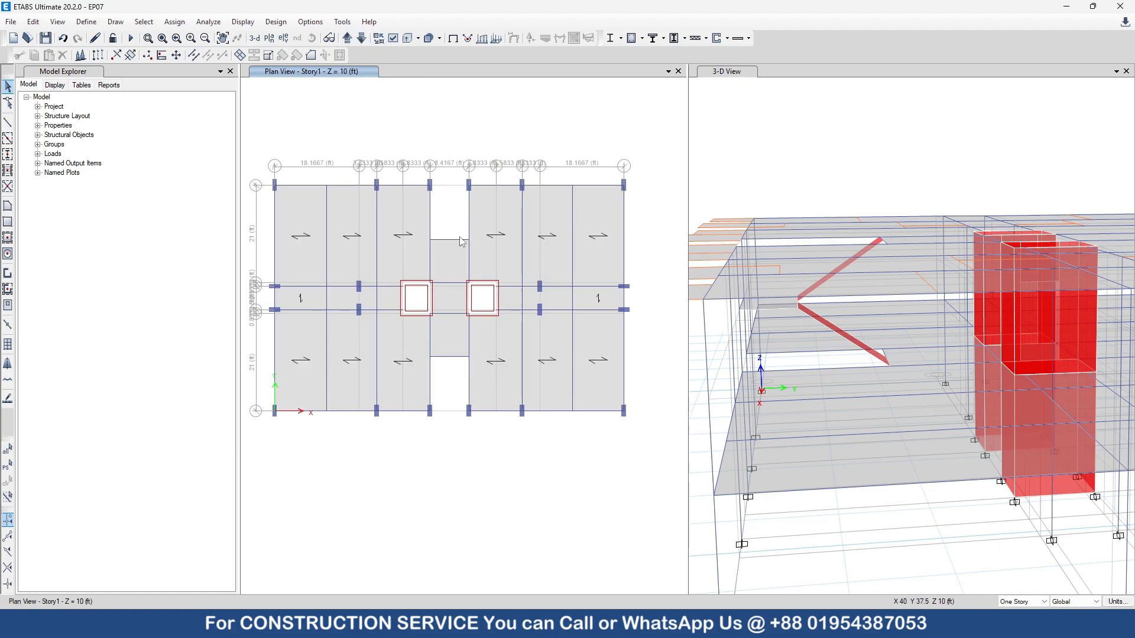
left_click(463, 240)
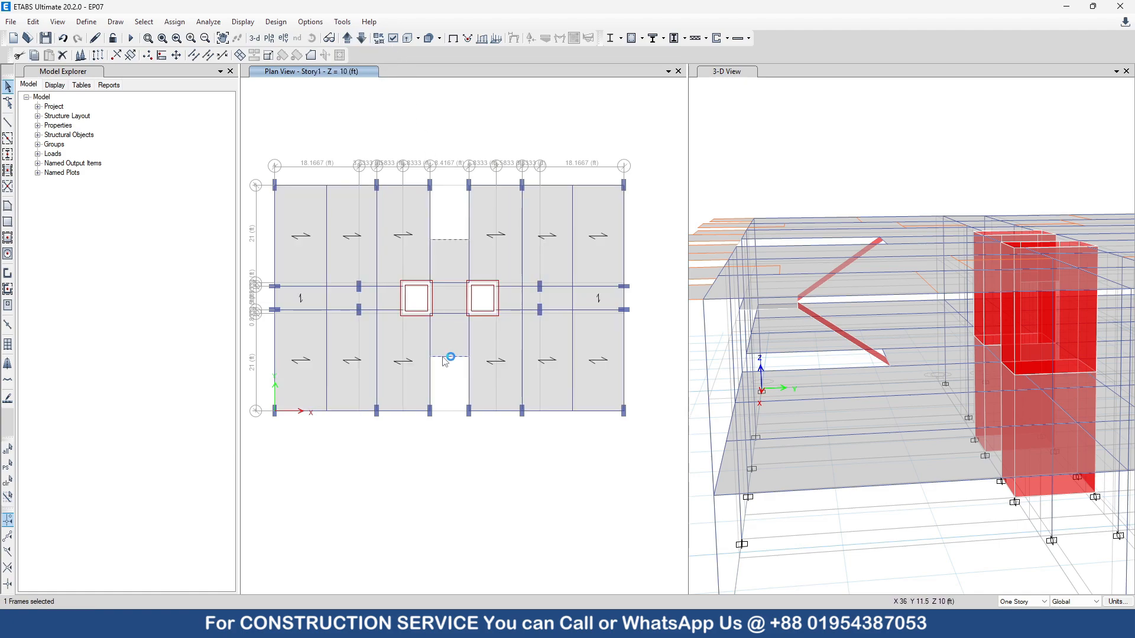
left_click(456, 372)
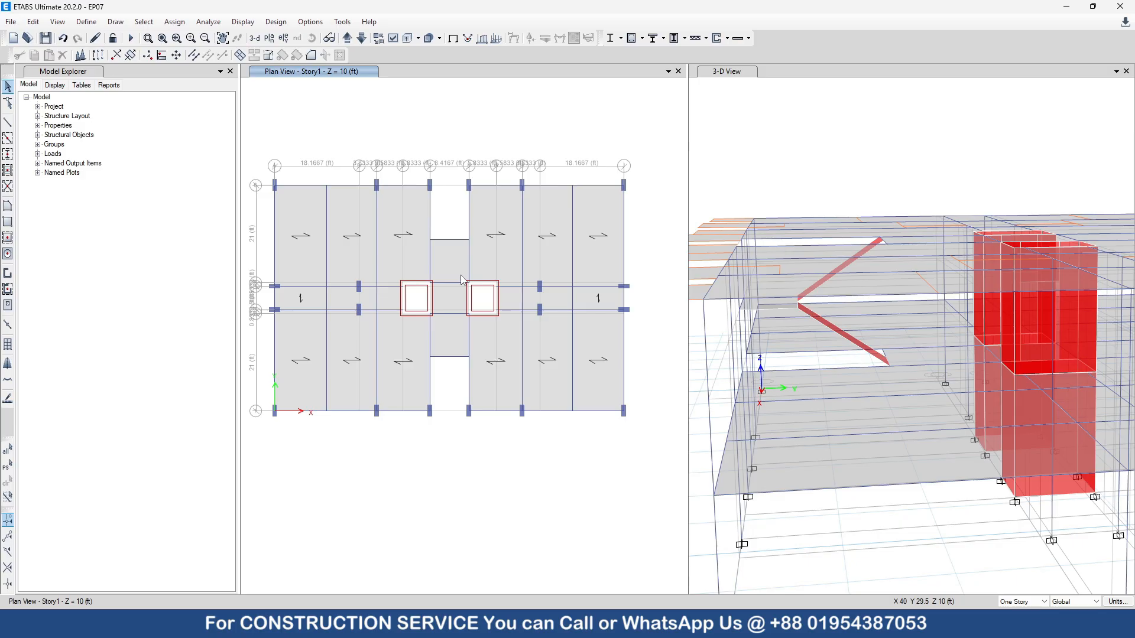
Step: Draw an LB 12X18 beam on Story1 between the edge columns at grids E and F, closing the upper stair opening
scroll(790, 382, "down", 4)
middle_click_drag(790, 382, 846, 496, "shift")
middle_click_drag(795, 419, 781, 396)
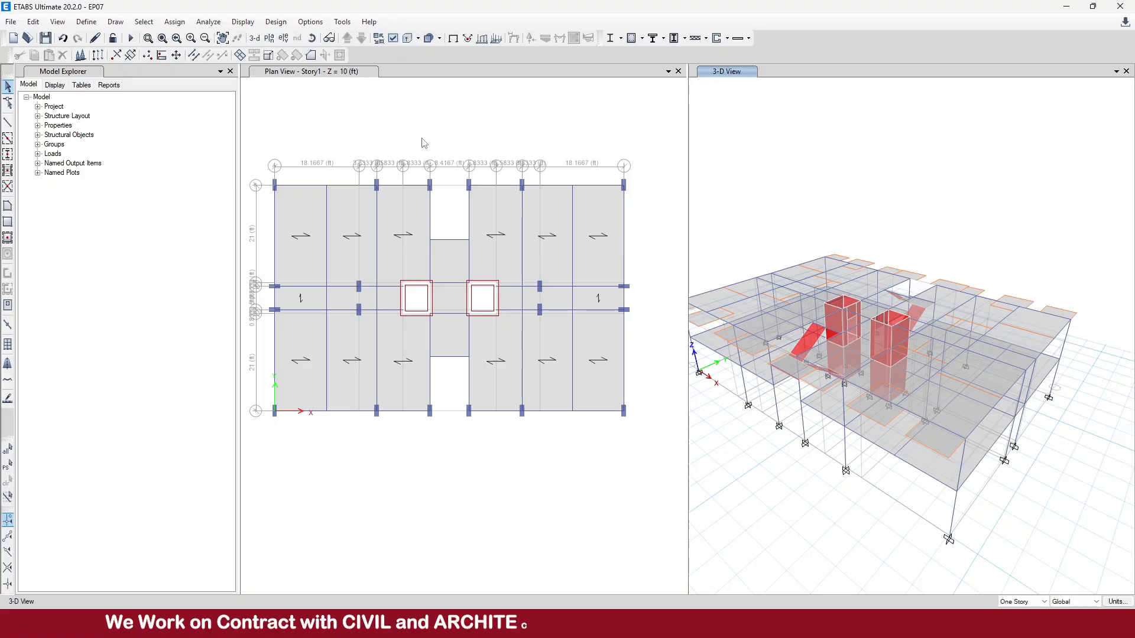
left_click(8, 122)
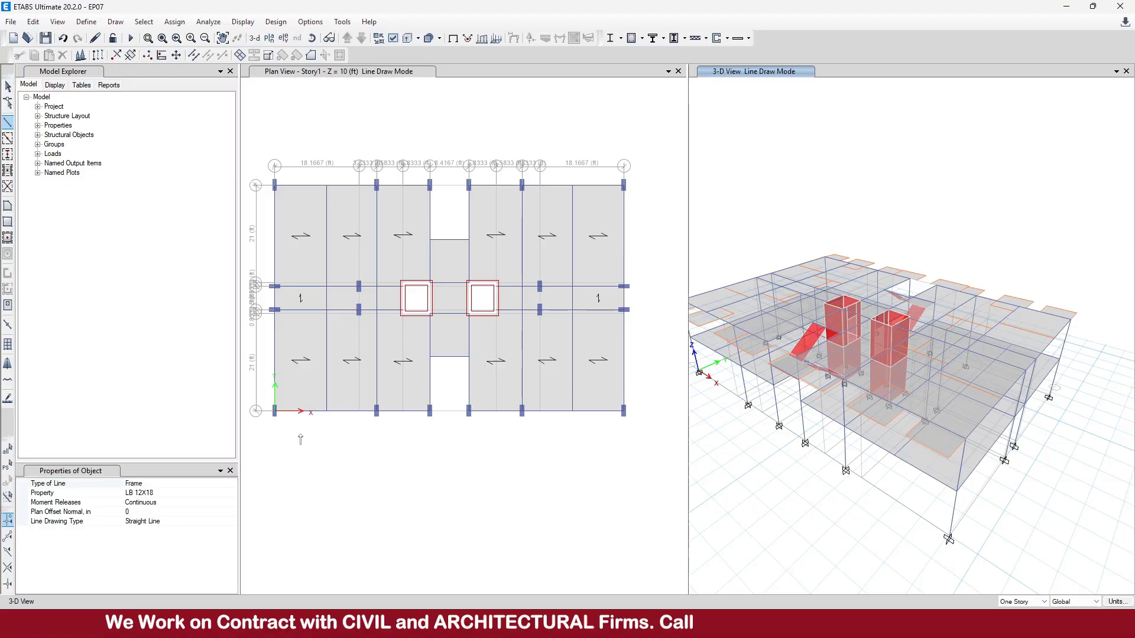
left_click(232, 493)
left_click(232, 494)
left_click(232, 494)
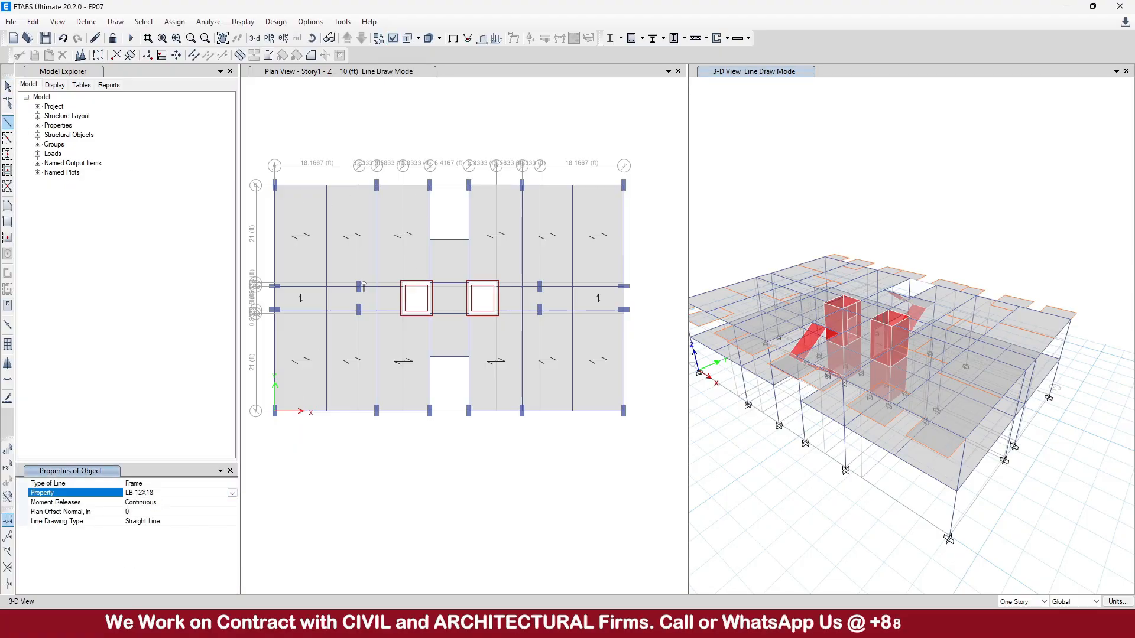
scroll(440, 182, "up", 3)
left_click(430, 185)
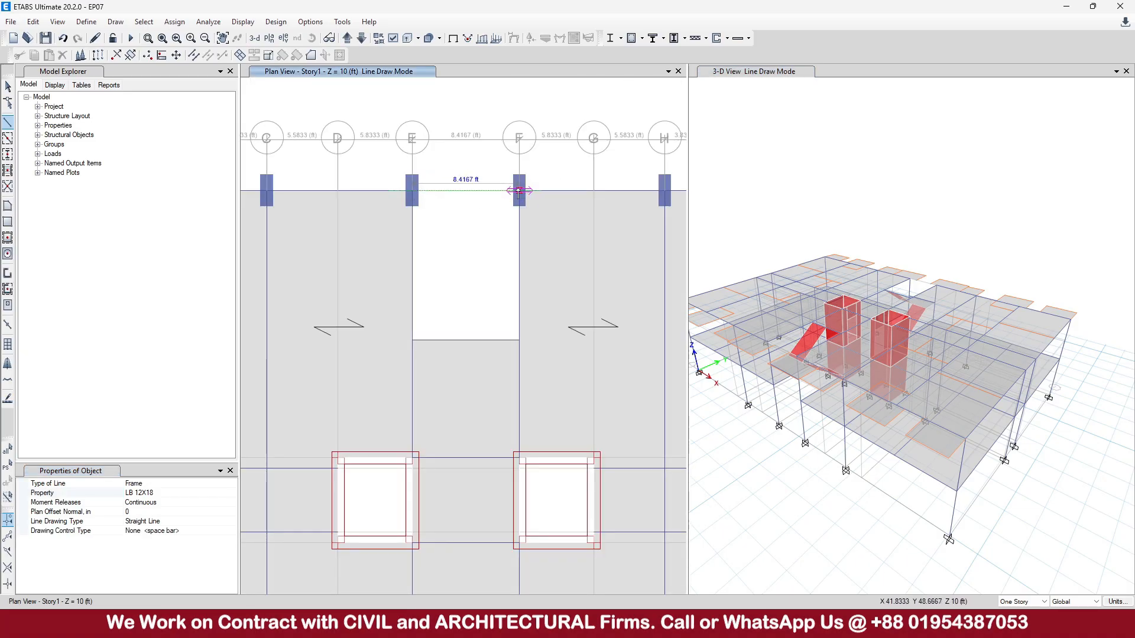
left_click(519, 190)
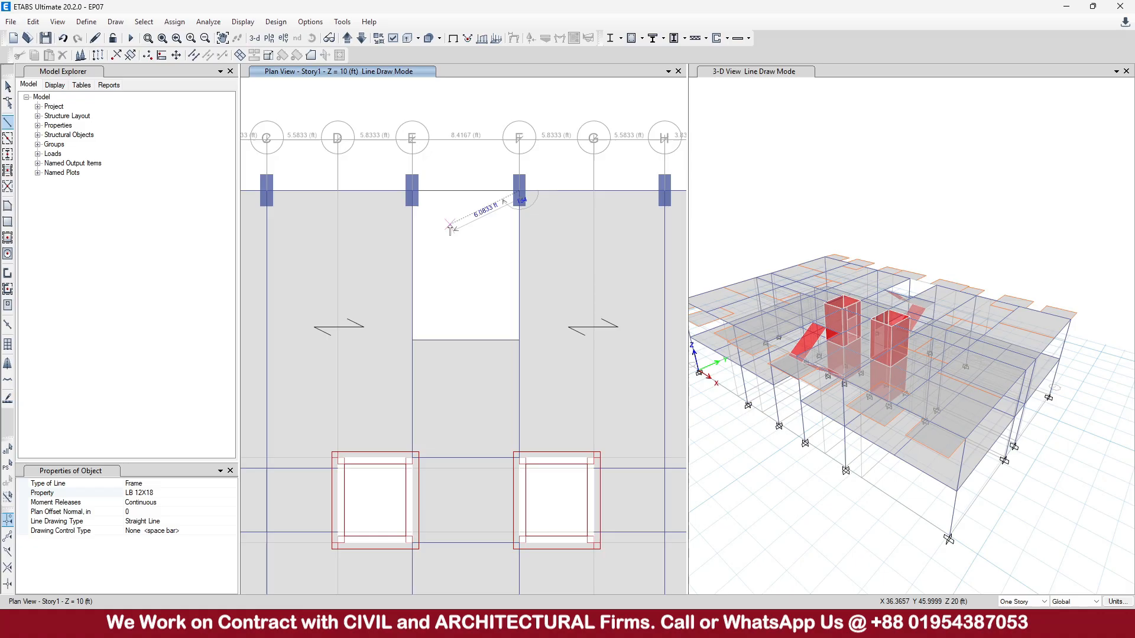
right_click(450, 227)
Step: Draw an LB 12X18 beam between the edge columns at grids E and F across the lower stair opening on Story1
scroll(461, 251, "down", 3)
scroll(459, 454, "up", 3)
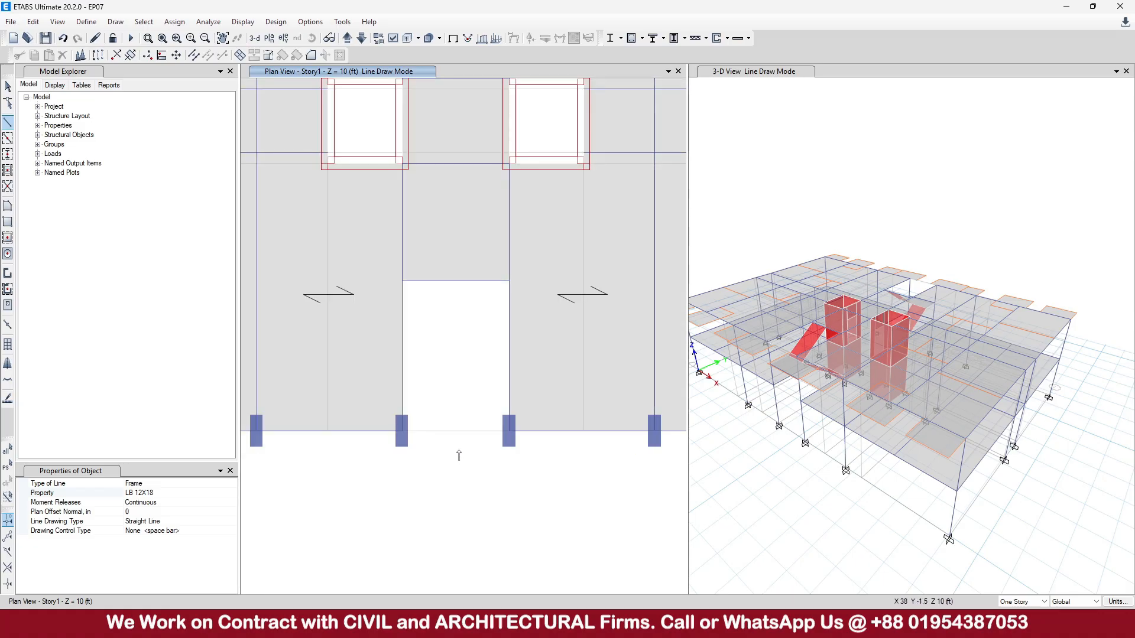
left_click(407, 436)
left_click(510, 433)
right_click(511, 432)
scroll(503, 470, "down", 3)
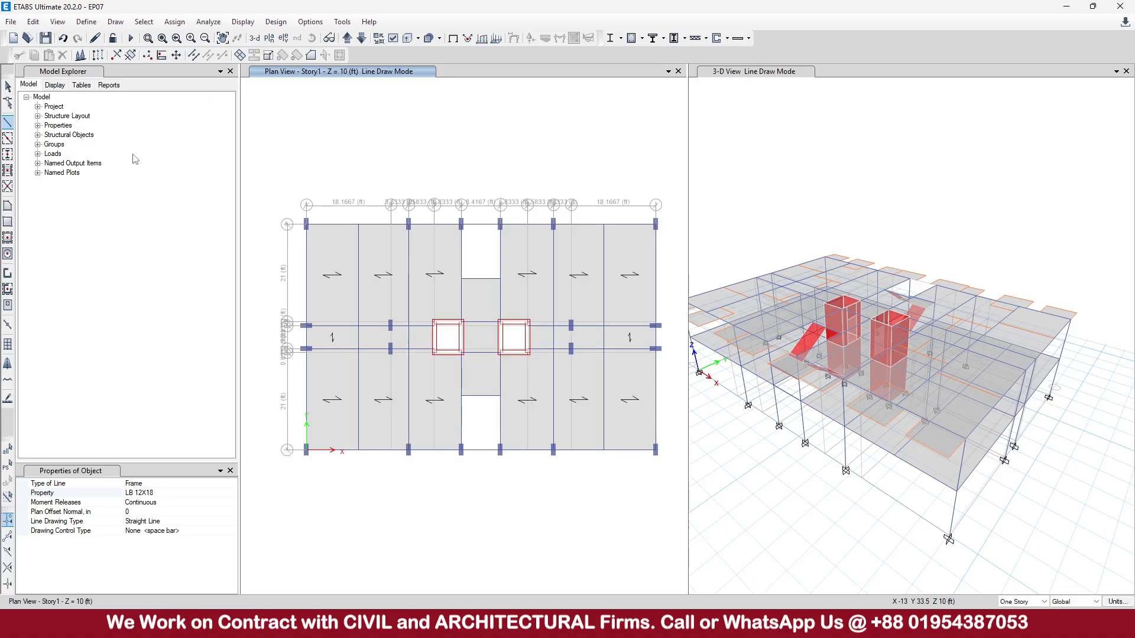
Step: Add a copy of the Waist Slab 9 slab property named STAIR SLAB
left_click(89, 23)
mouse_move(124, 56)
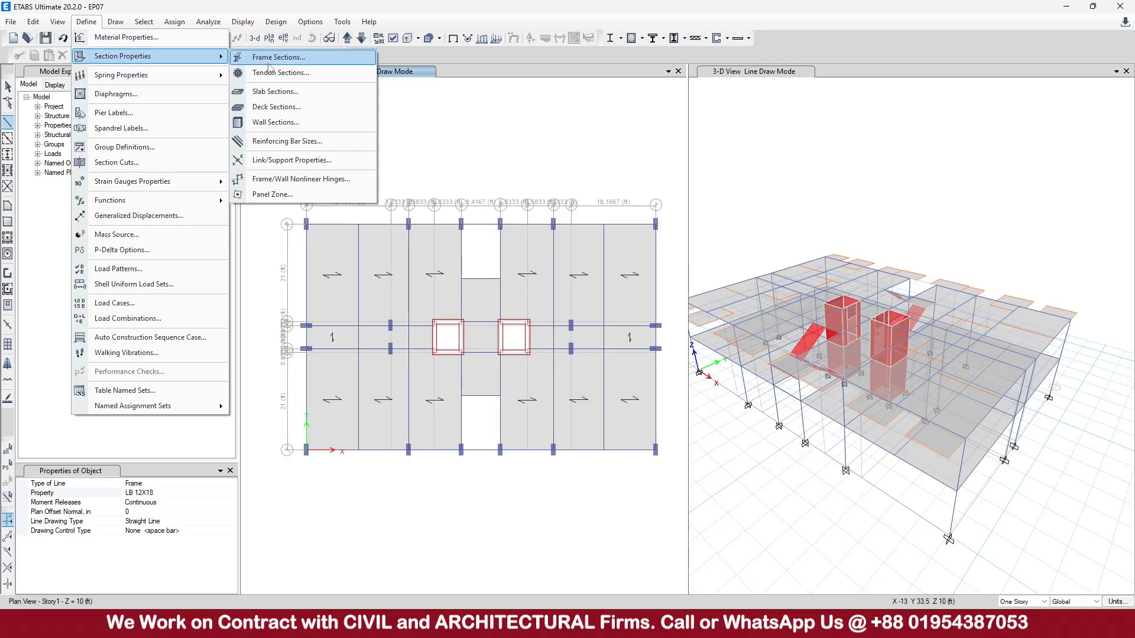
left_click(260, 91)
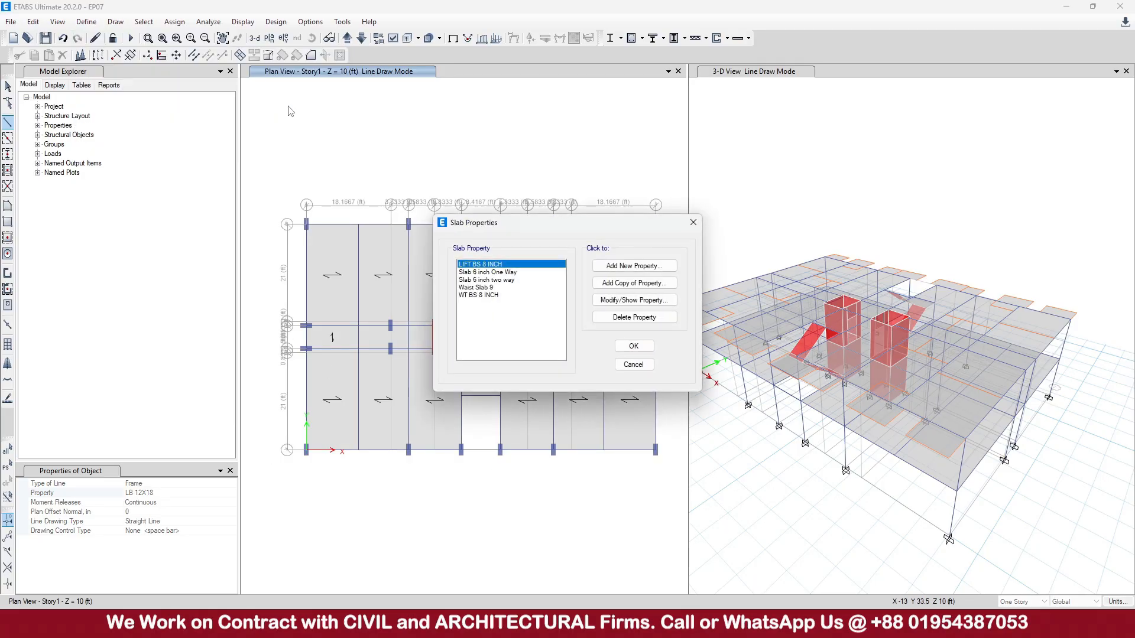
left_click(485, 288)
left_click(605, 282)
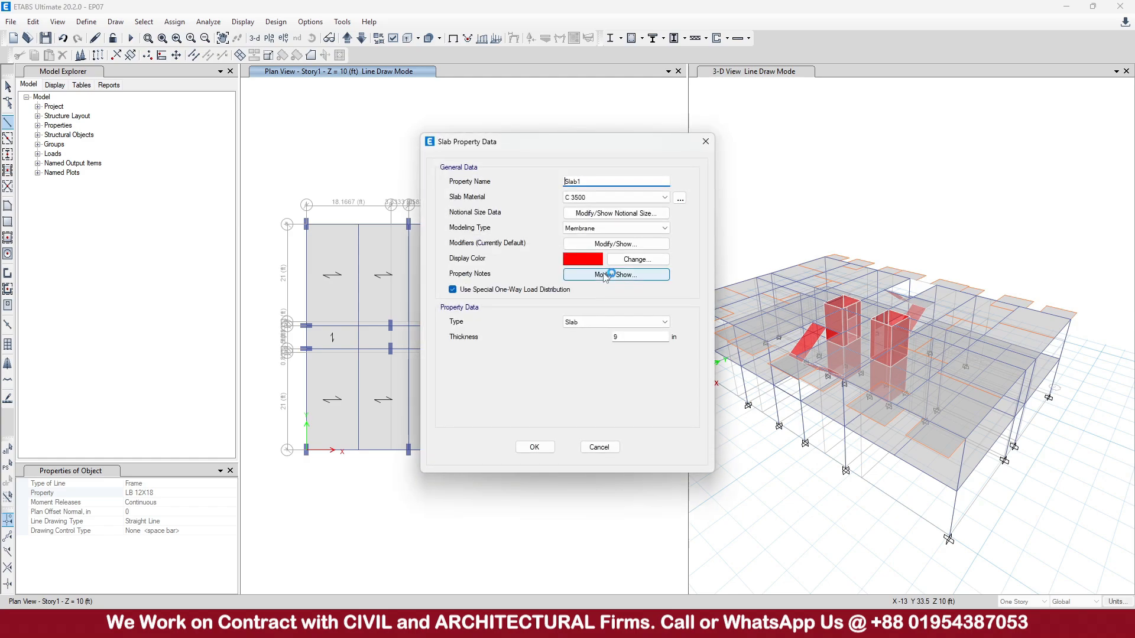
left_click(585, 181)
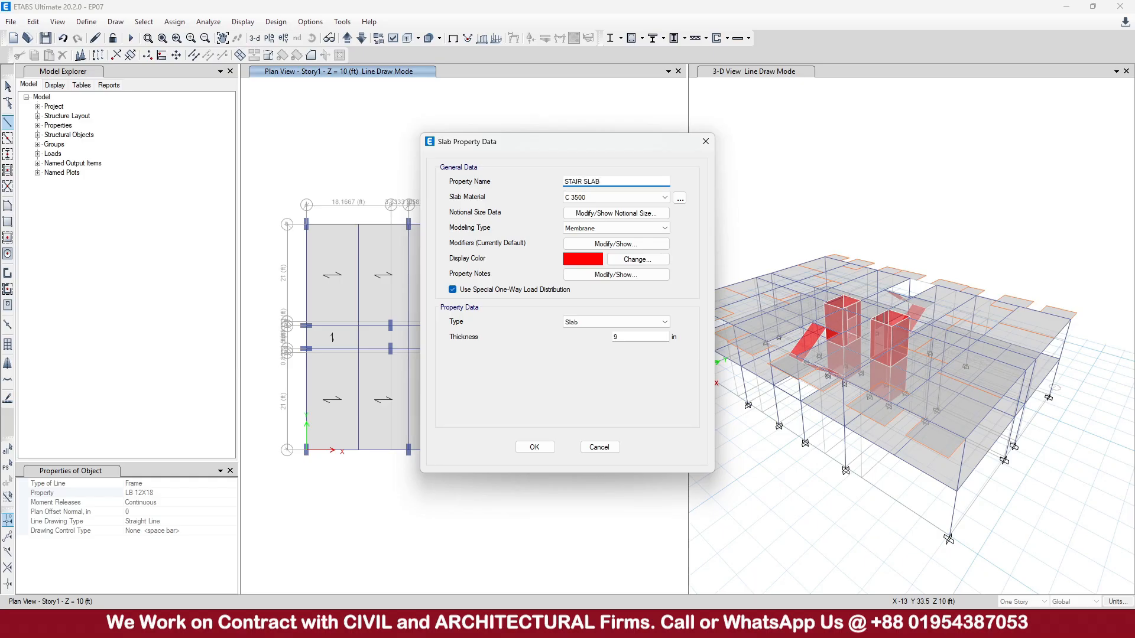
left_click(534, 447)
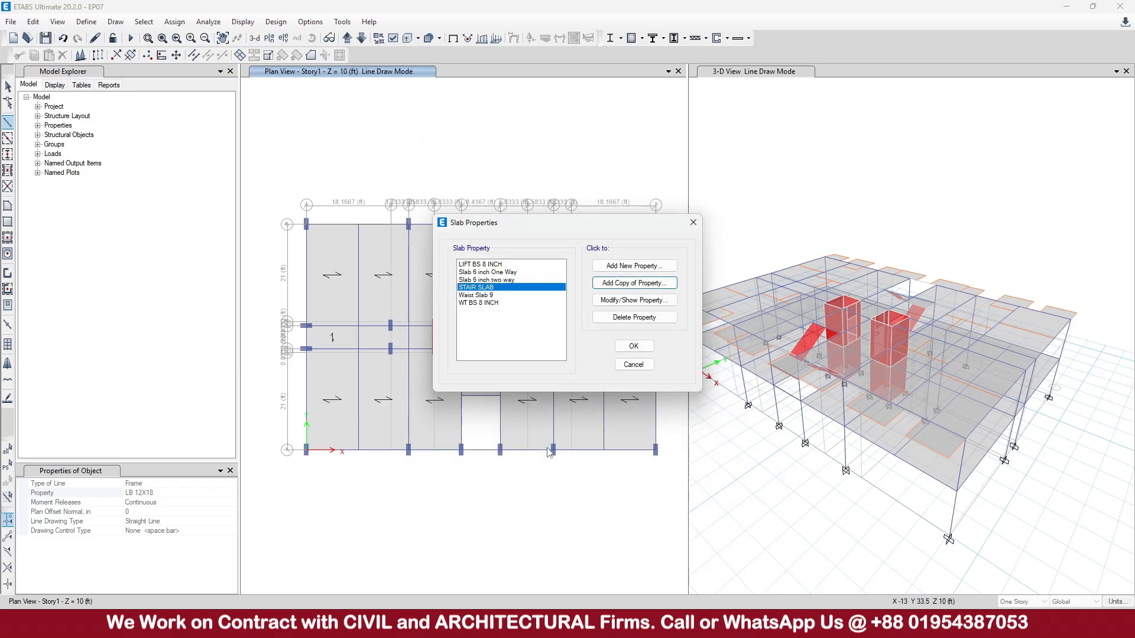
left_click(649, 352)
Step: Draw a STAIR SLAB area over the upper stair opening on Story1 through its four corners
left_click(8, 205)
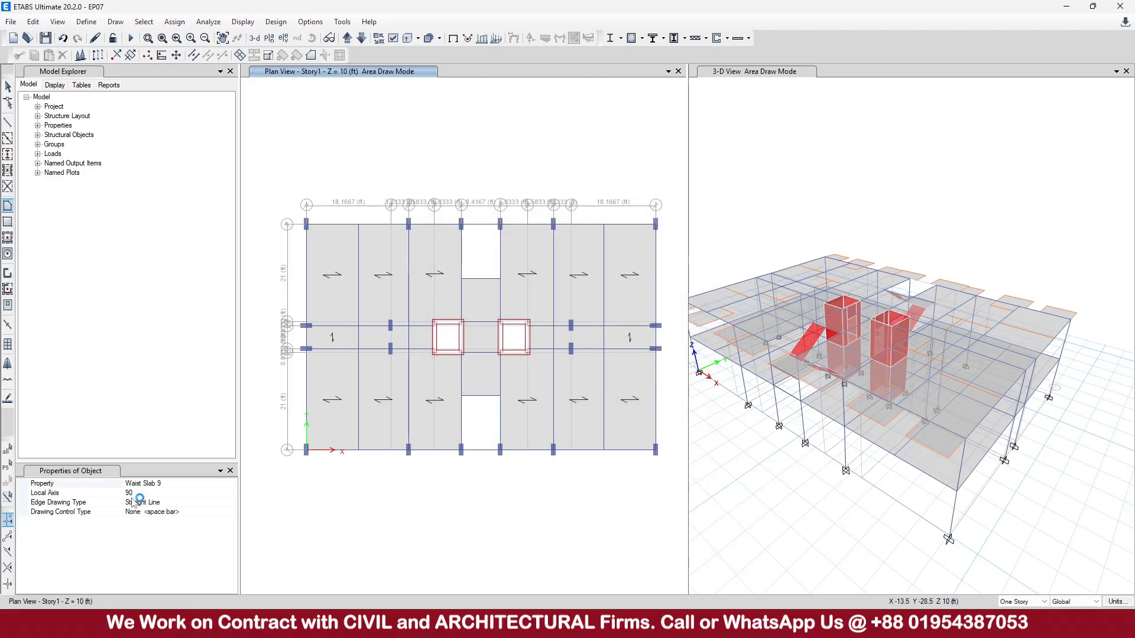
left_click(160, 484)
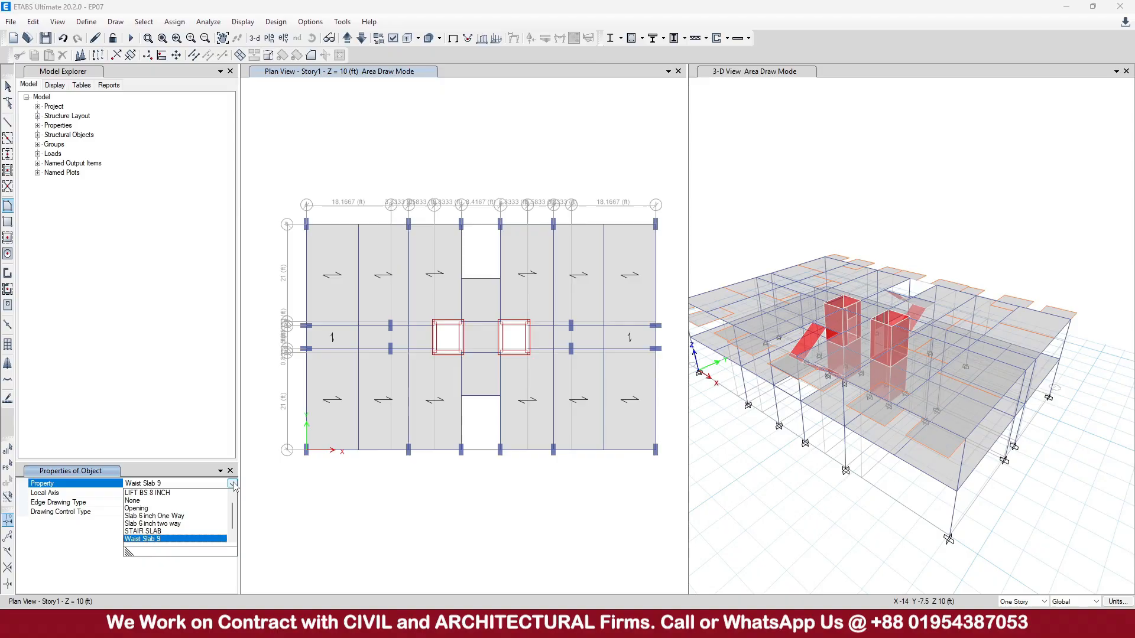
left_click(149, 532)
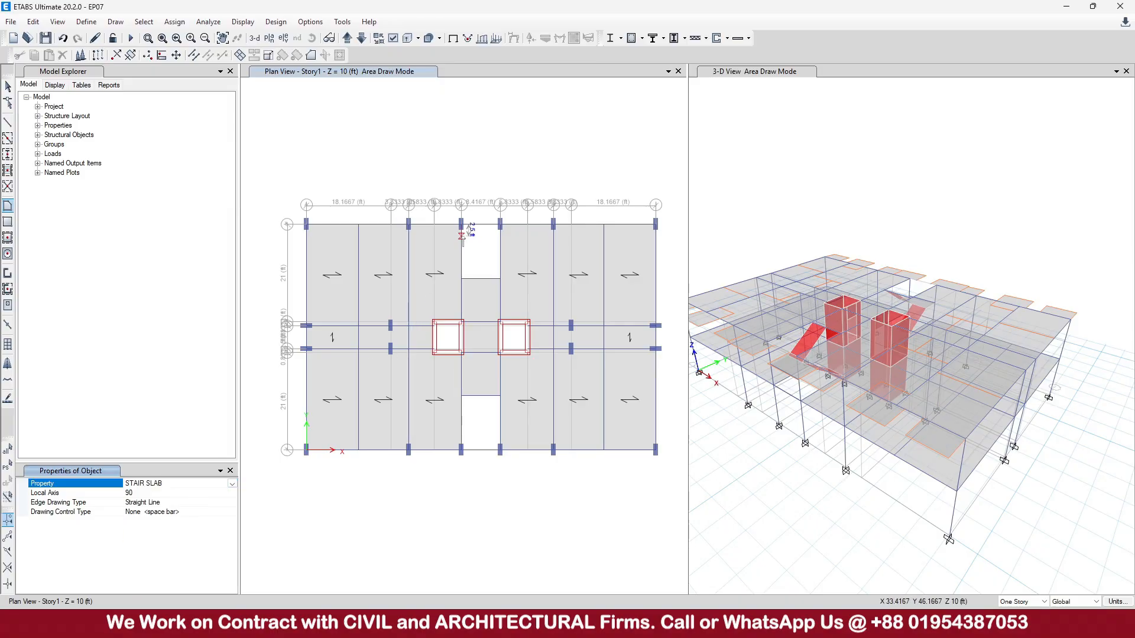
left_click(461, 225)
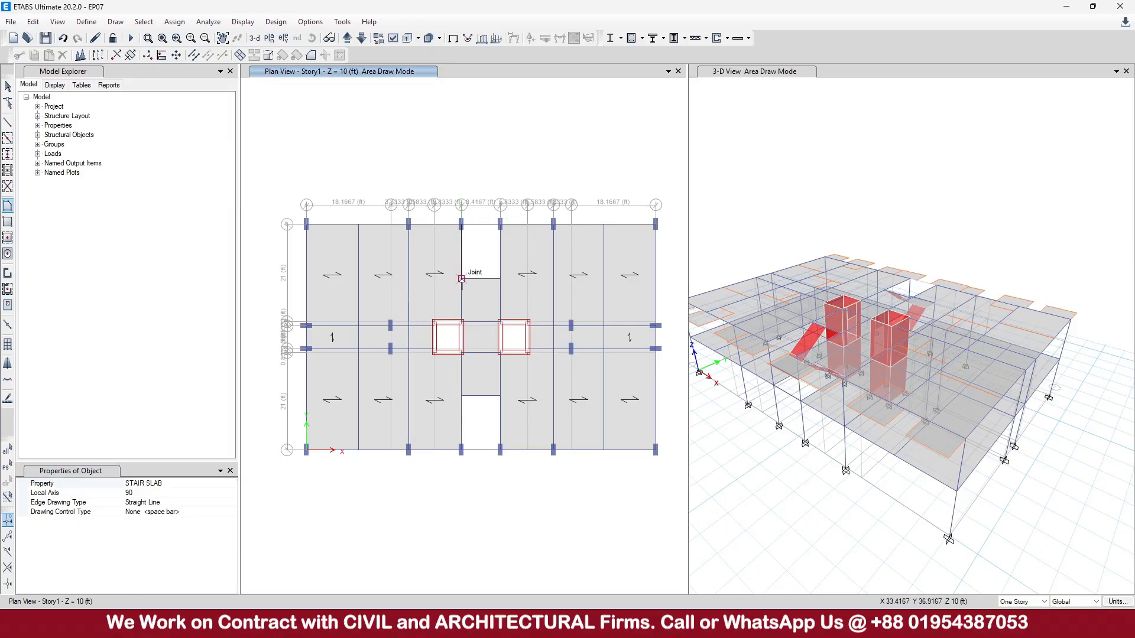
left_click(500, 278)
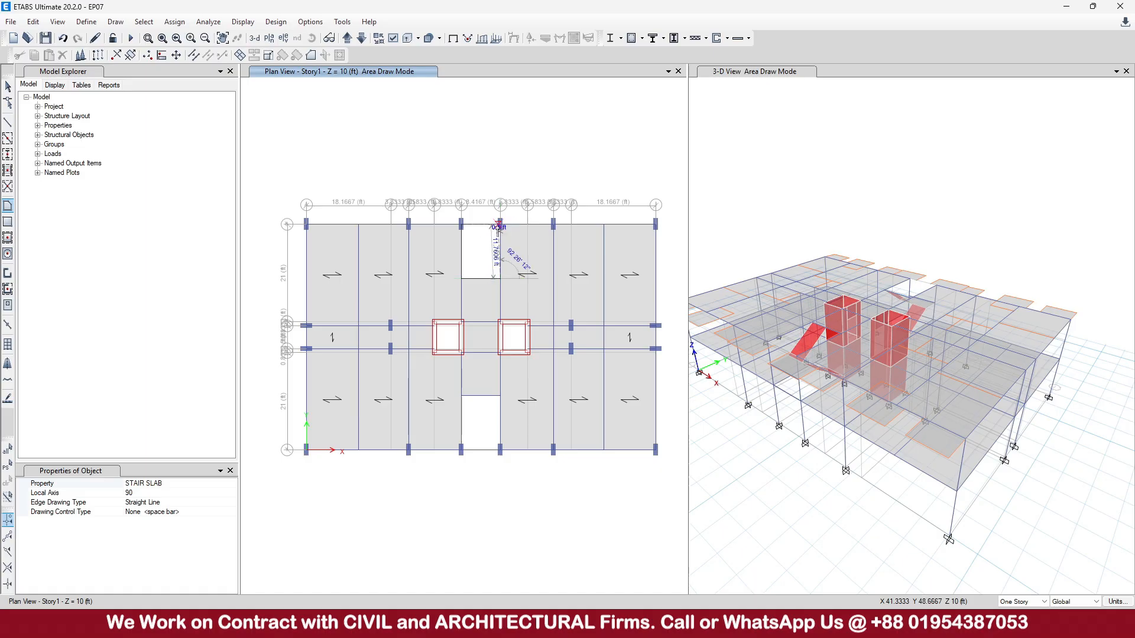
double_click(500, 225)
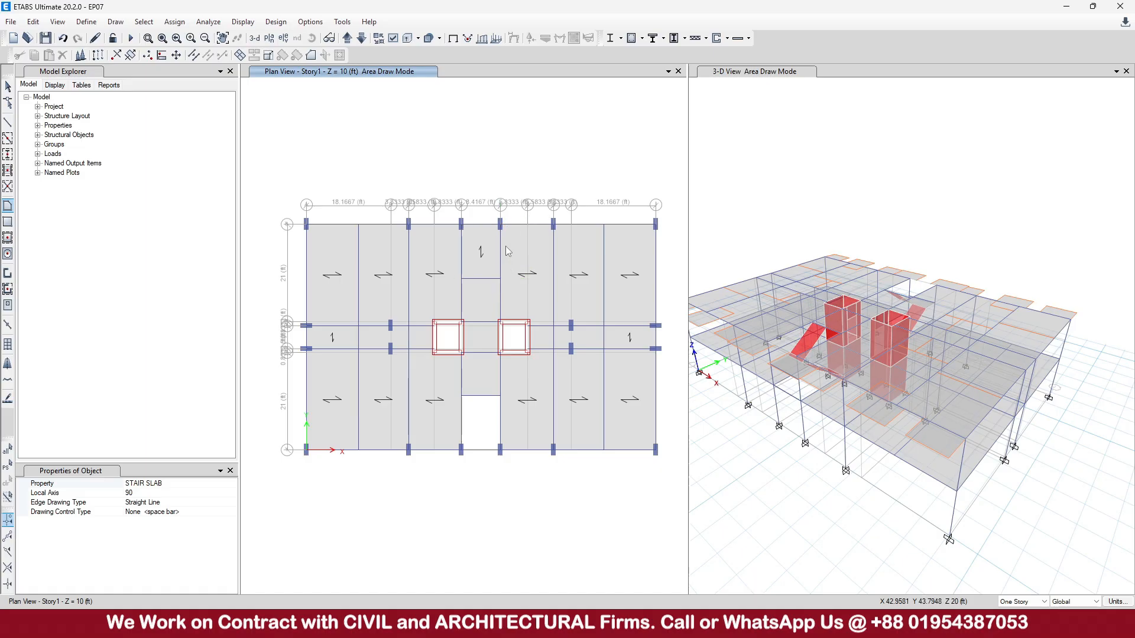
Step: Draw a STAIR SLAB area over the lower stair opening on Story1 and save the model
middle_click_drag(489, 447, 475, 371)
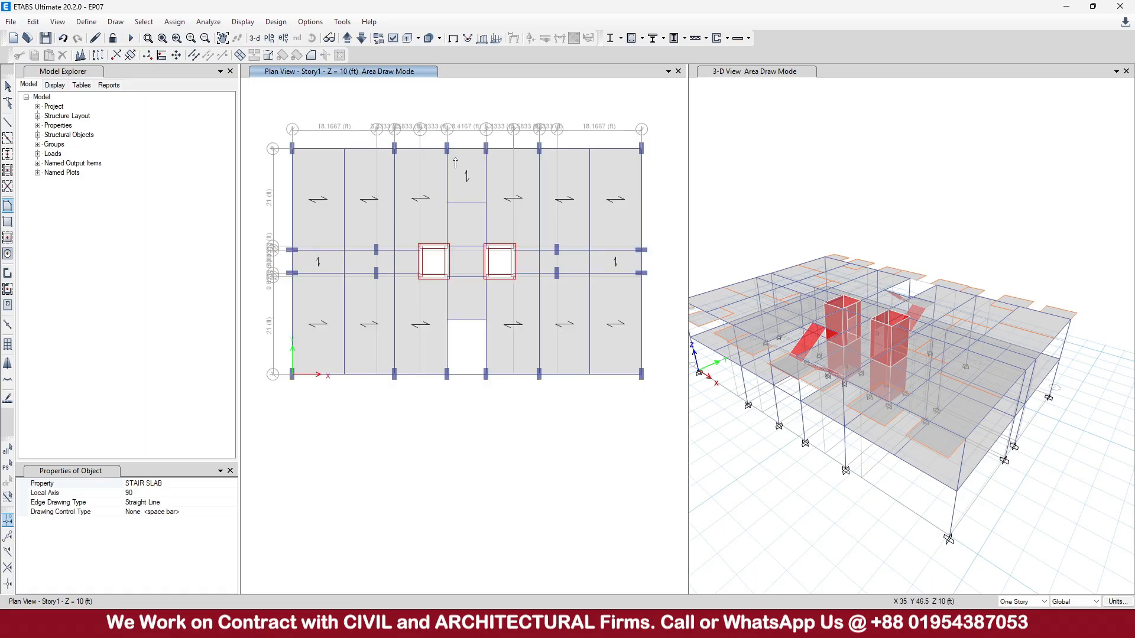
scroll(464, 375, "up", 3)
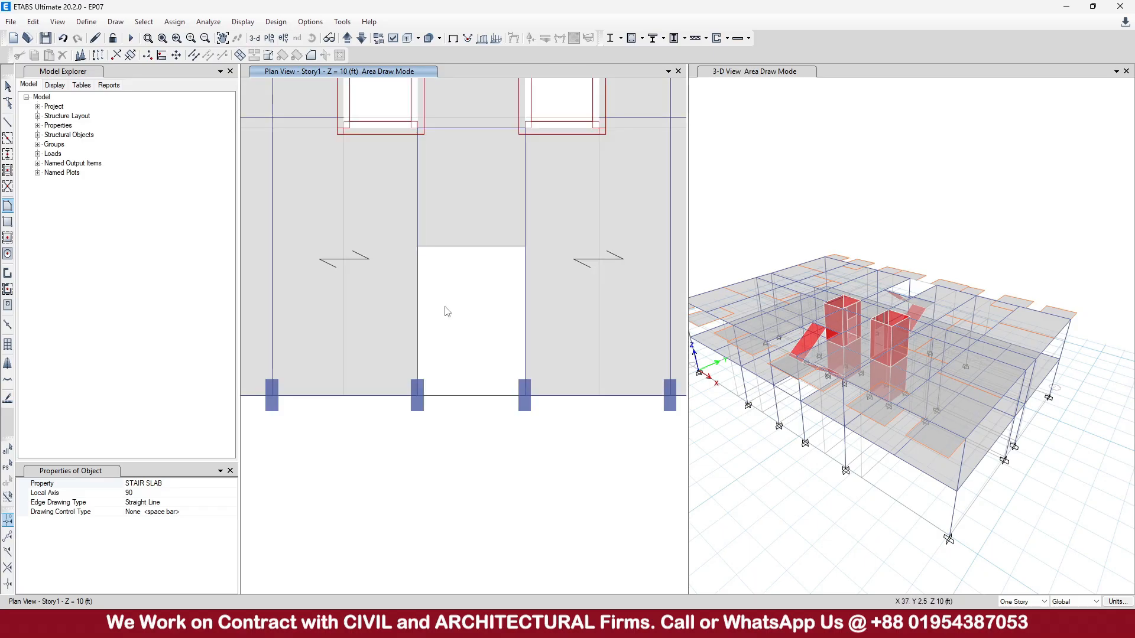
left_click(417, 246)
left_click(525, 246)
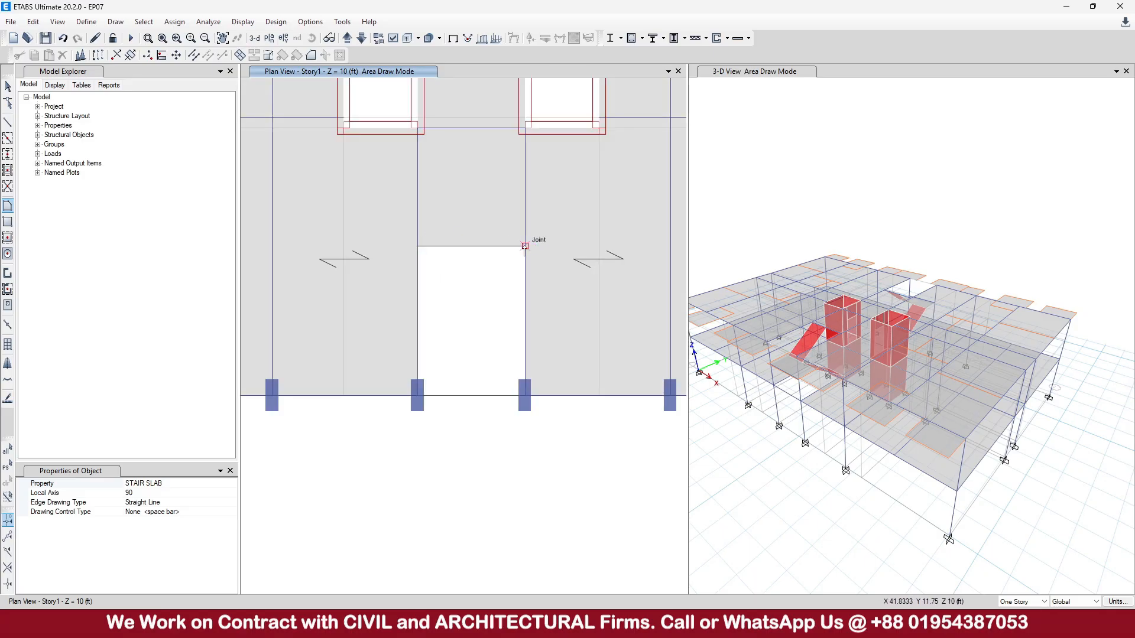
left_click(525, 396)
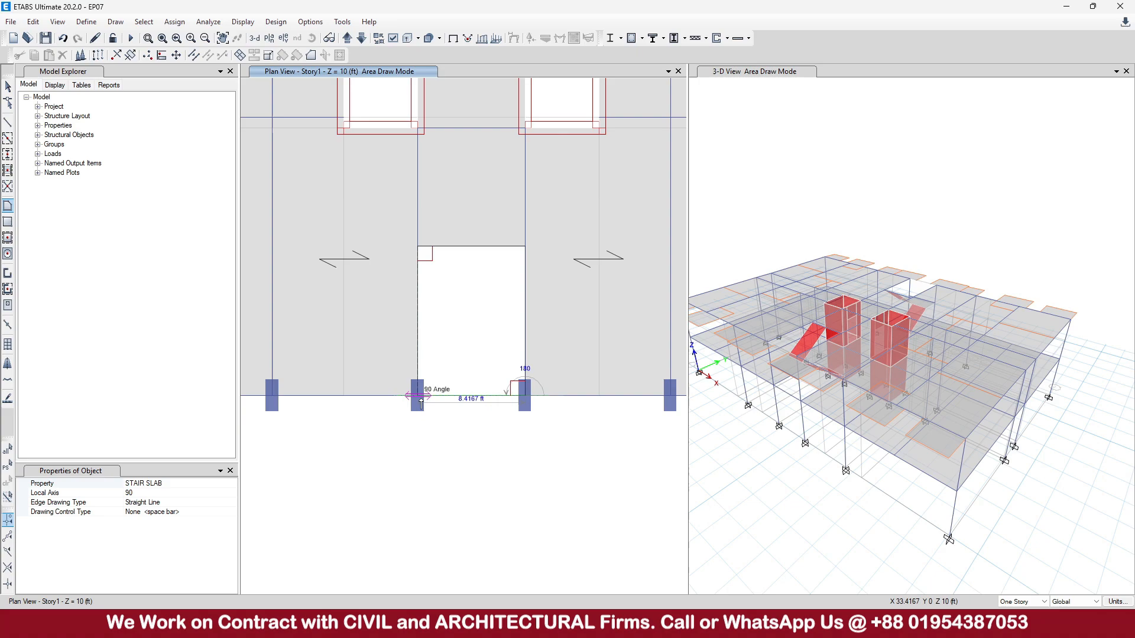
double_click(418, 394)
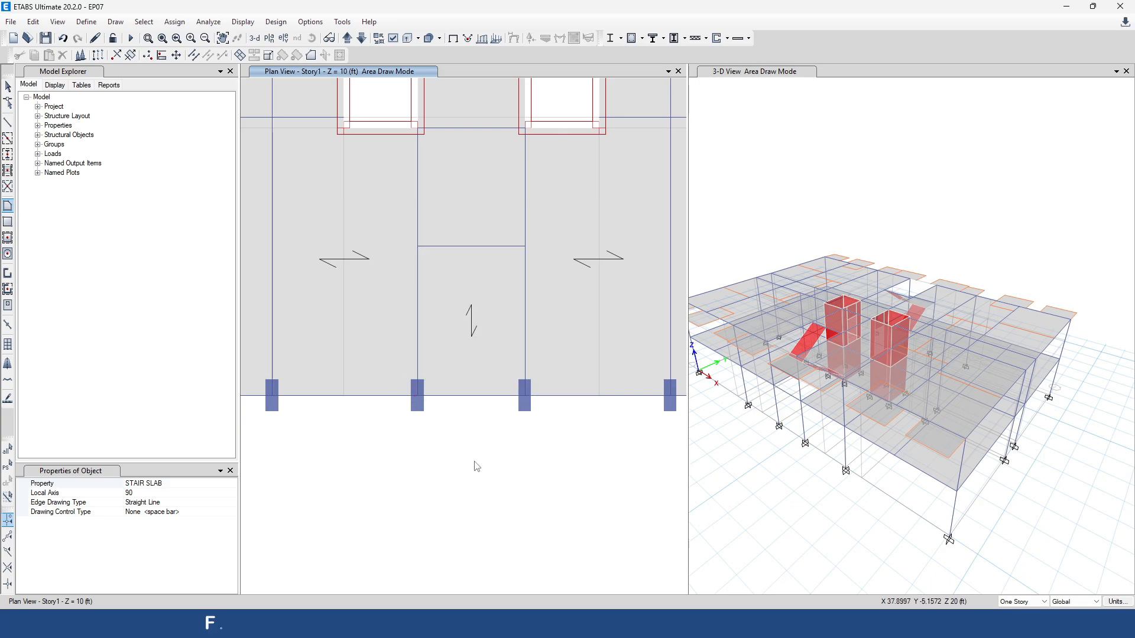
scroll(474, 463, "down", 3)
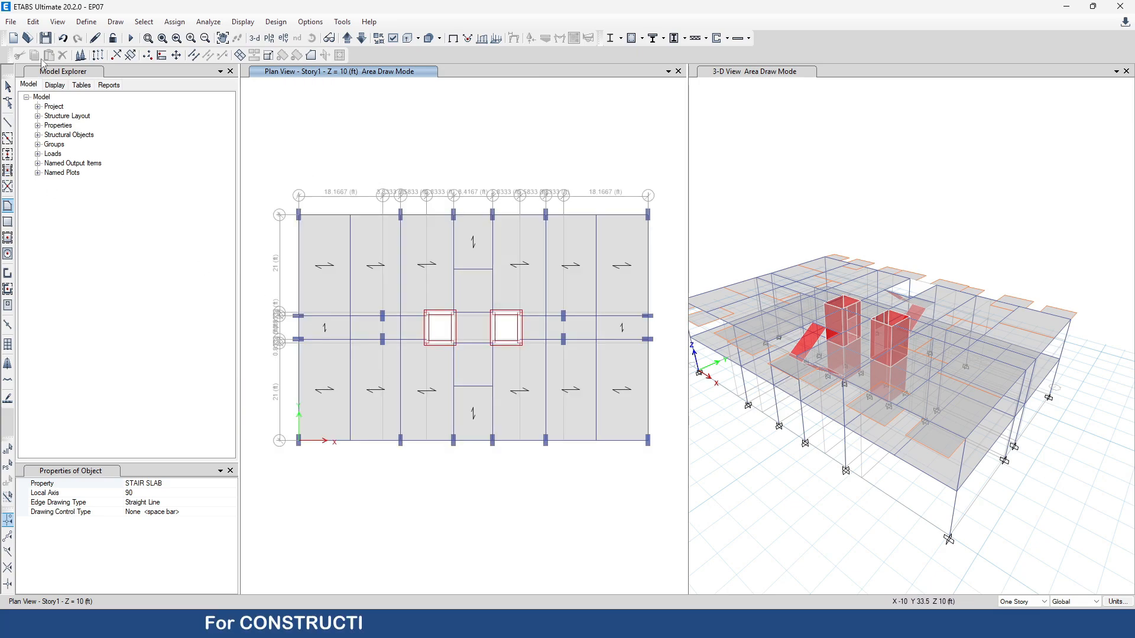
left_click(45, 38)
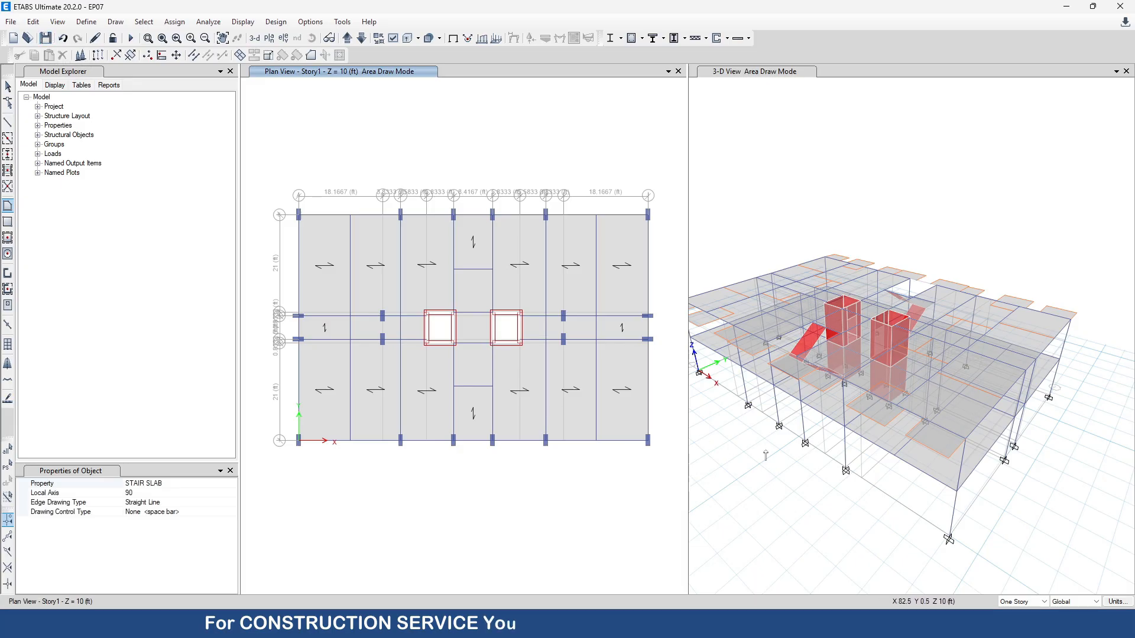
Step: Add 18 stories of 10 ft above Story2, replicated from Story2 while keeping existing story heights, and accept the updated story data
middle_click_drag(767, 471, 755, 438, "shift")
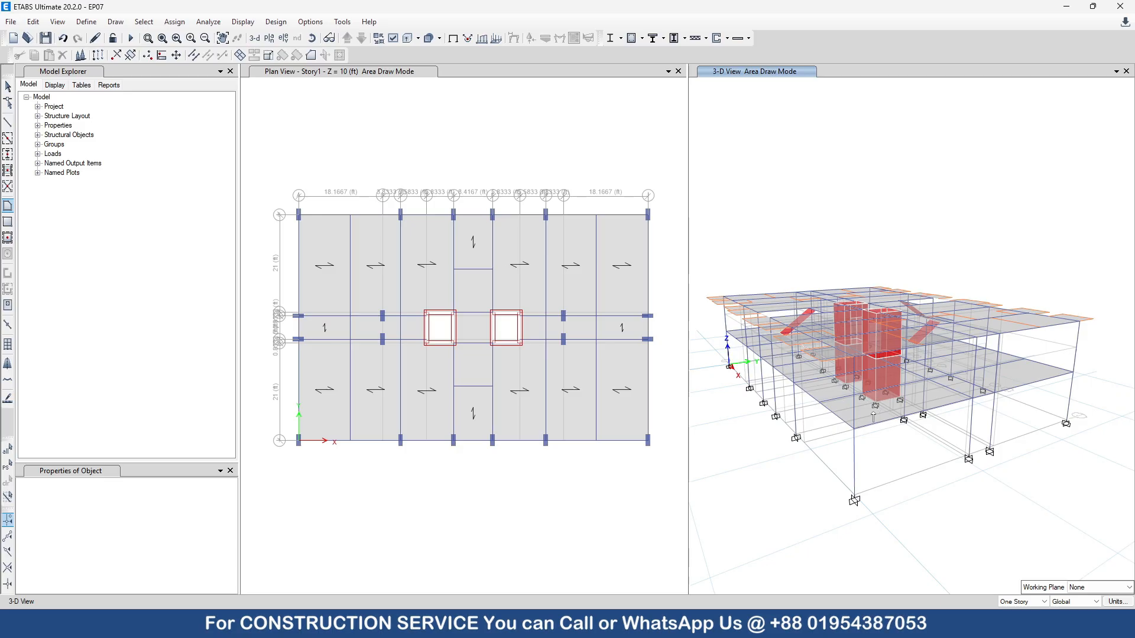
left_click(33, 22)
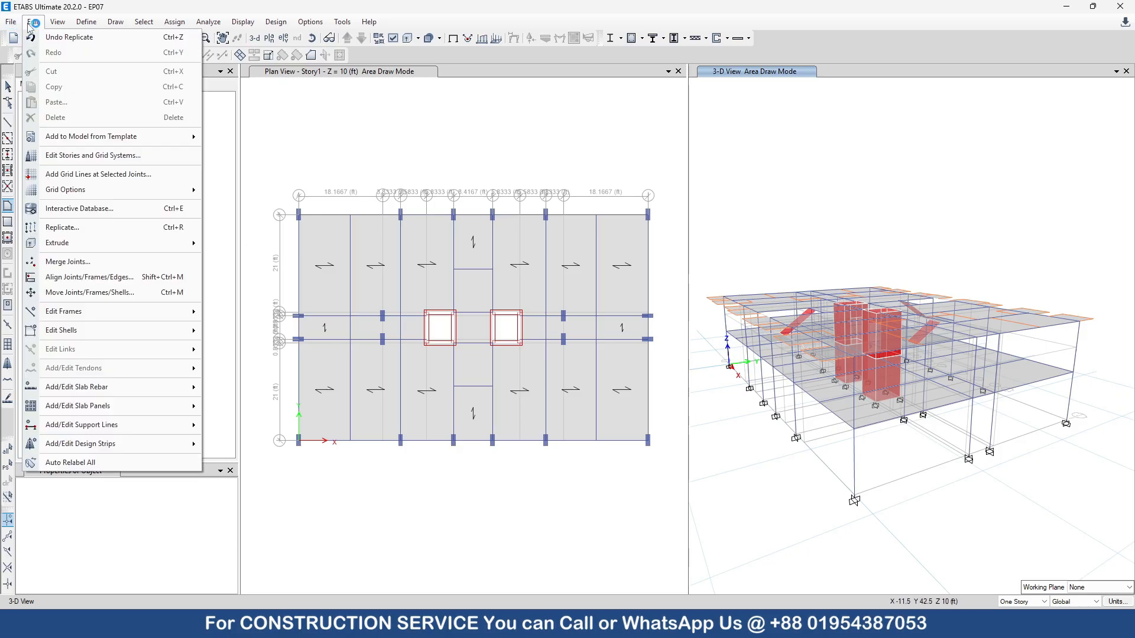
left_click(75, 156)
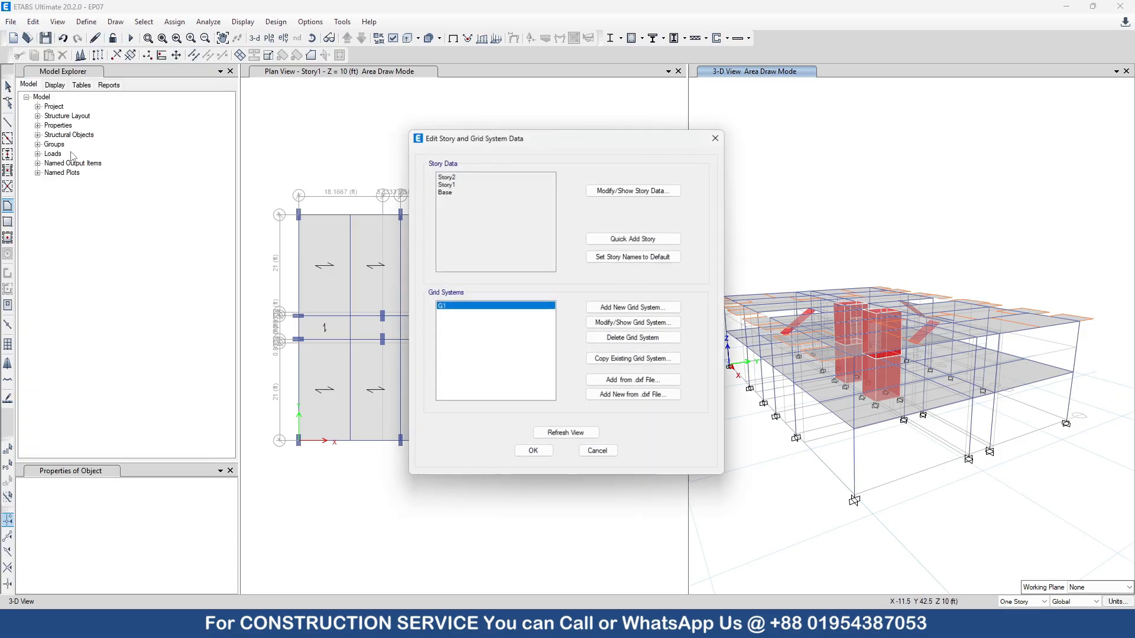
left_click(645, 189)
right_click(354, 219)
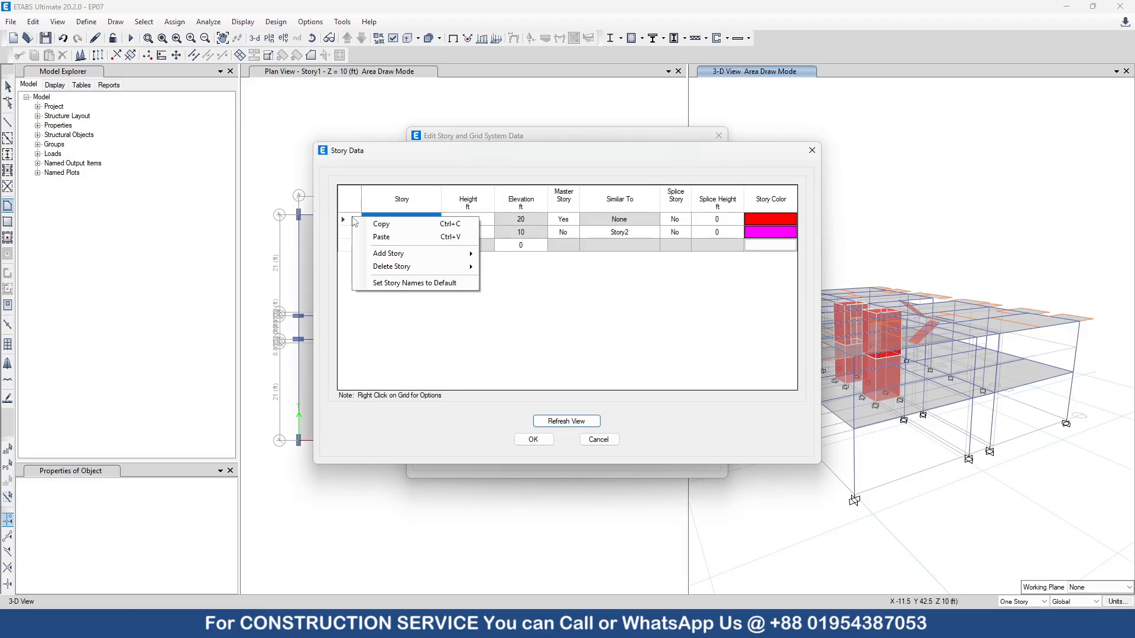
mouse_move(402, 258)
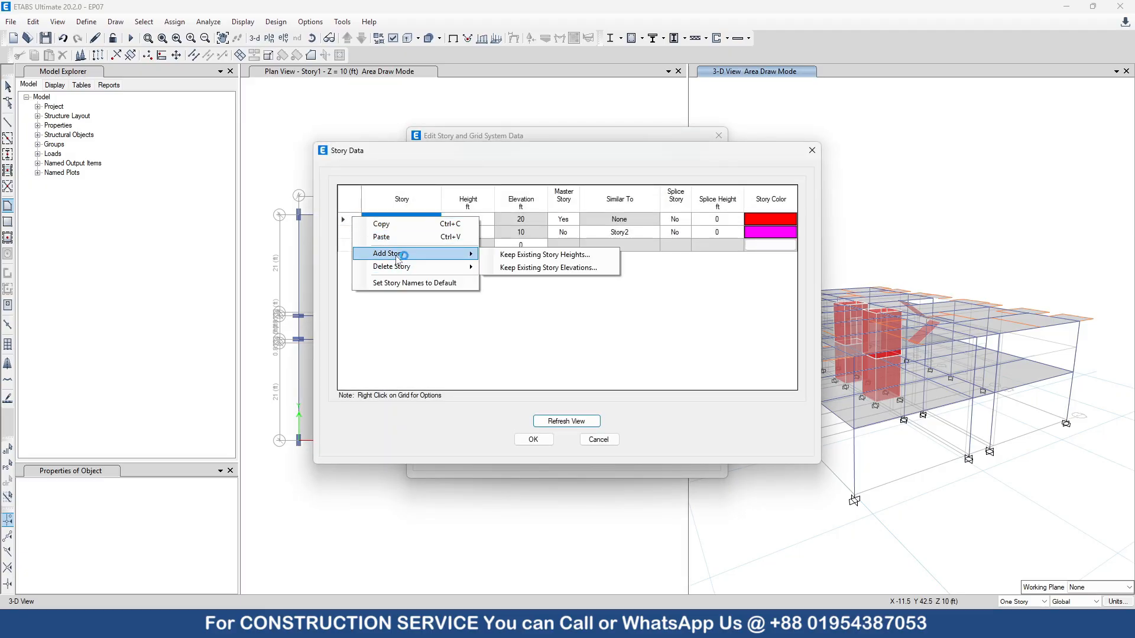
left_click(497, 258)
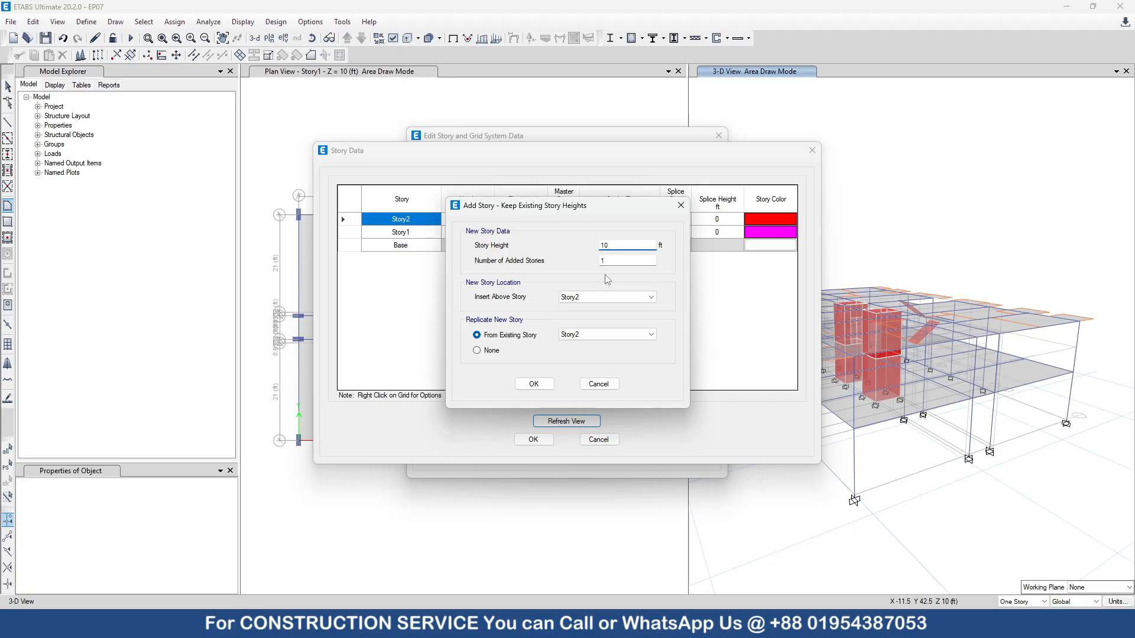
left_click(621, 259)
type("18")
left_click(539, 385)
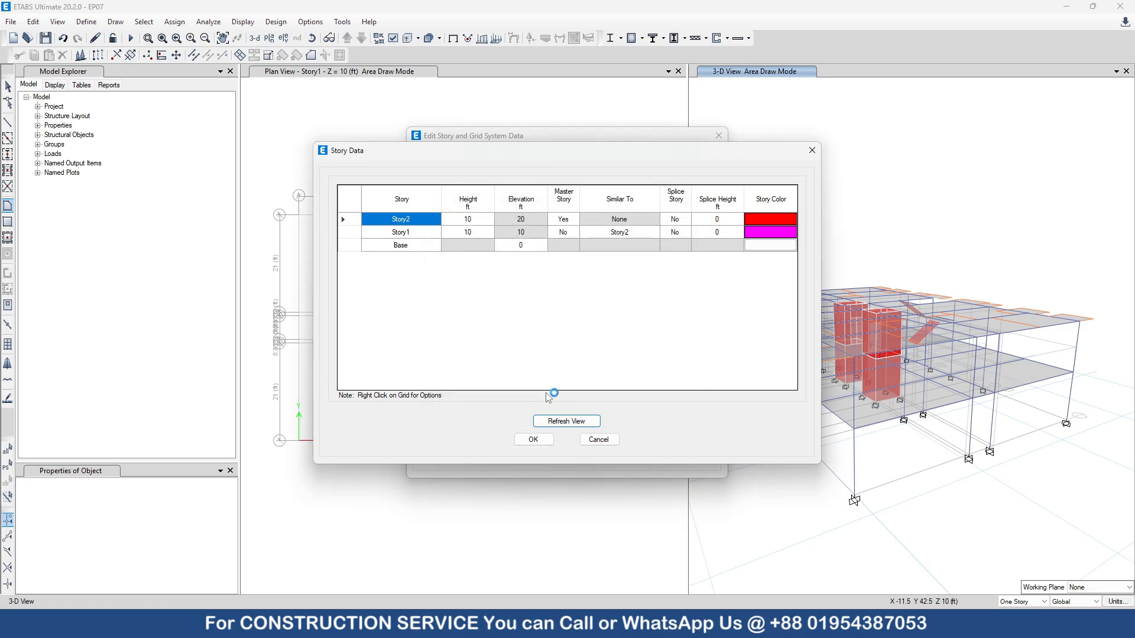
left_click(565, 422)
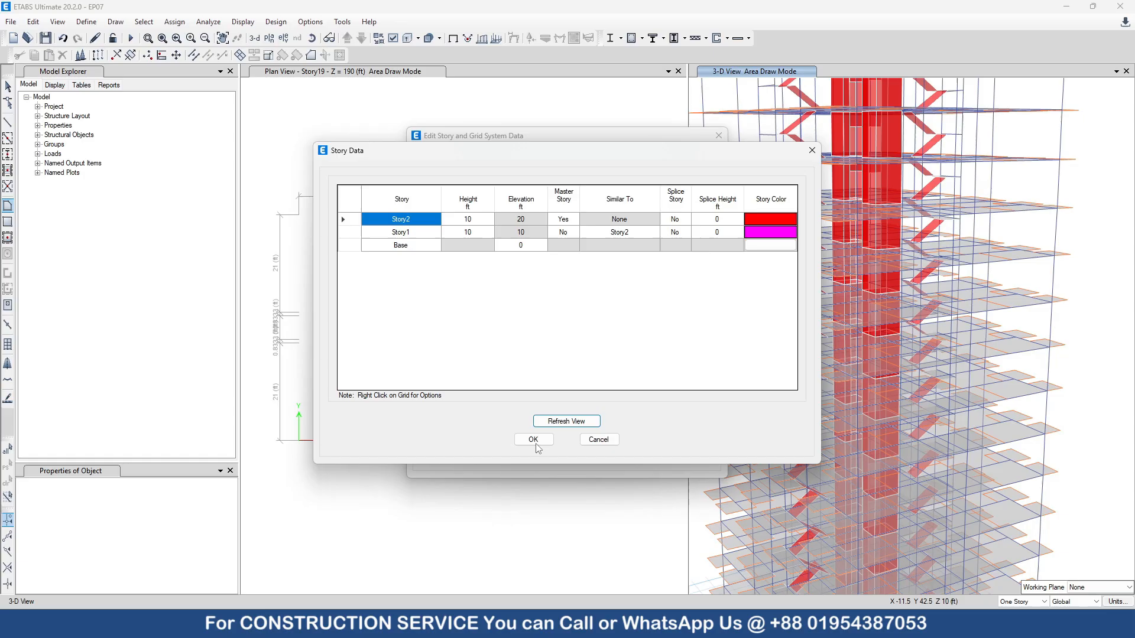
left_click(536, 441)
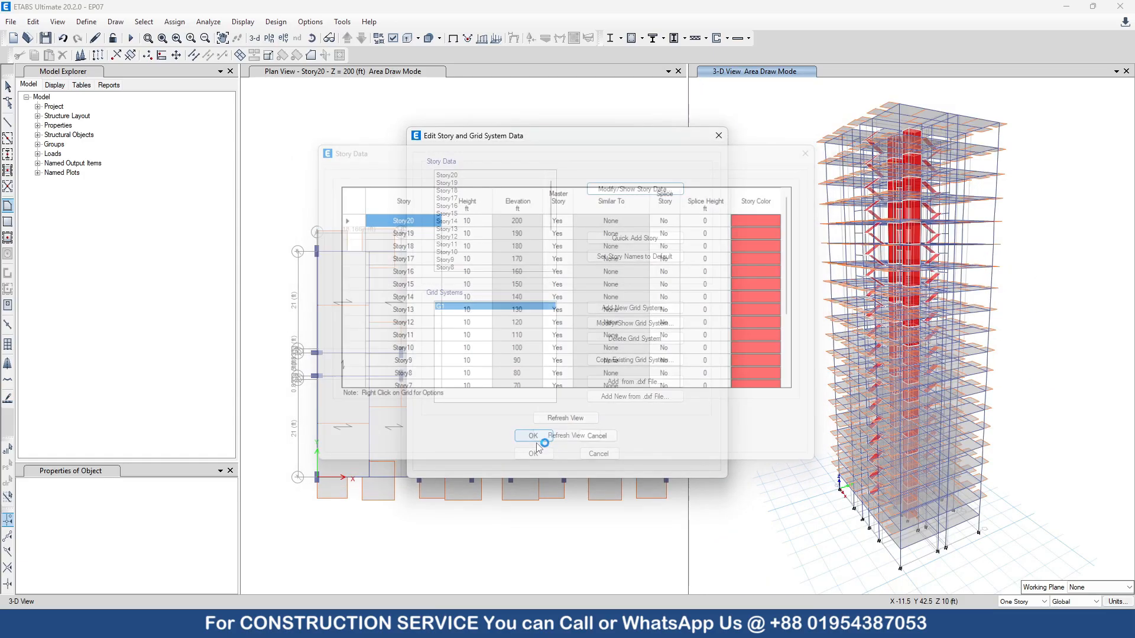
left_click(567, 436)
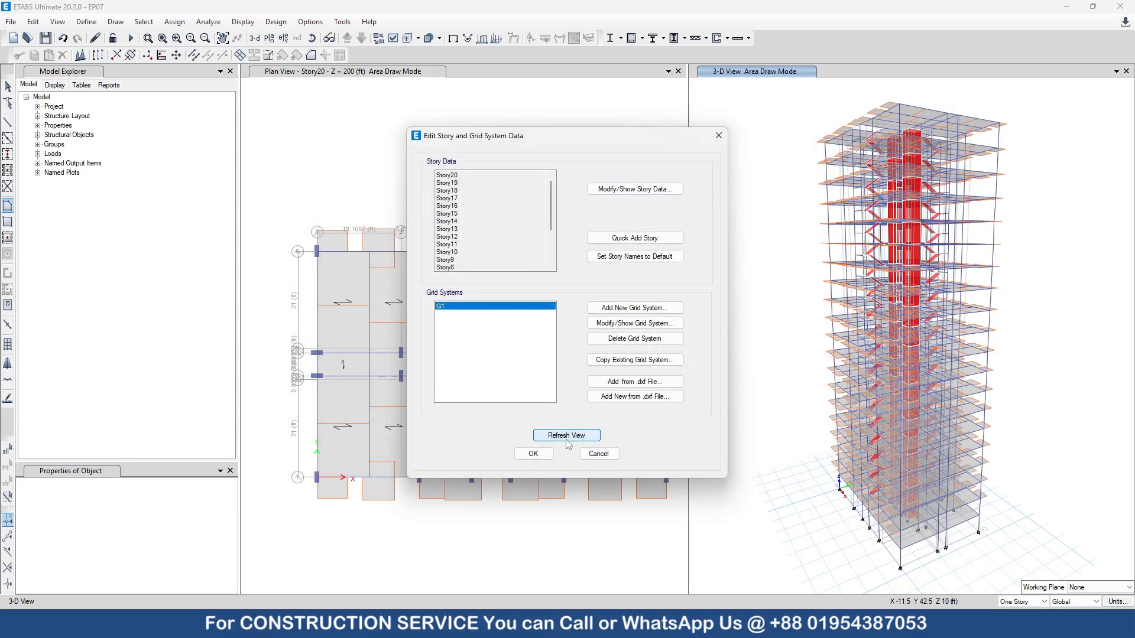
left_click(539, 454)
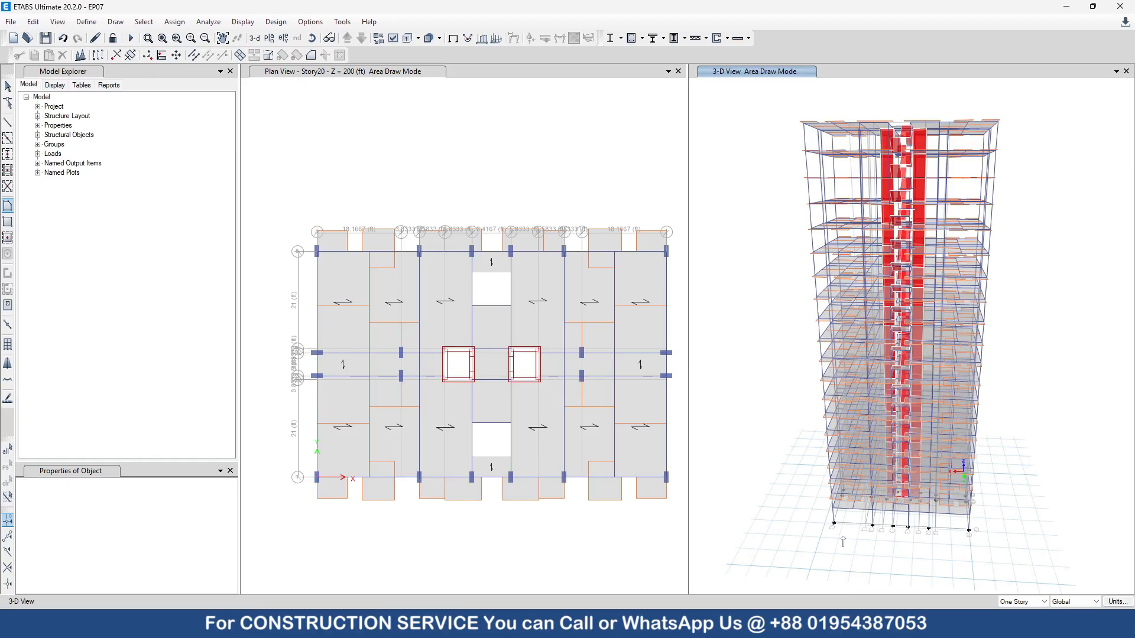
Step: Inspect the multistory tower in 3D and reset its view direction to the standard 3d preset
middle_click_drag(846, 542, 869, 548, "shift")
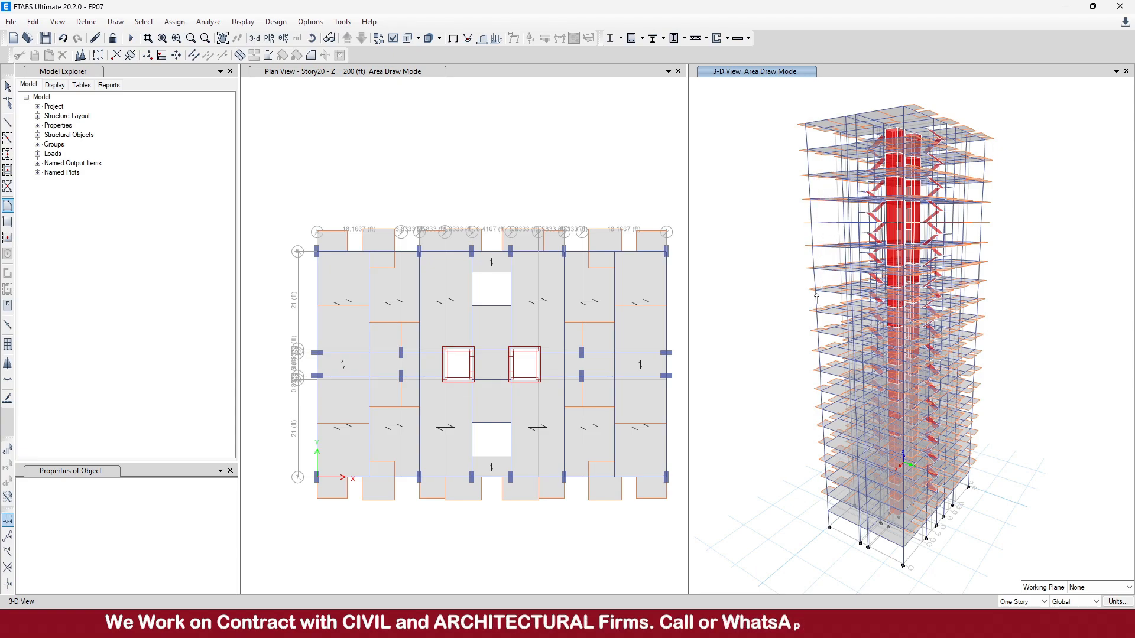
scroll(863, 384, "down", 4)
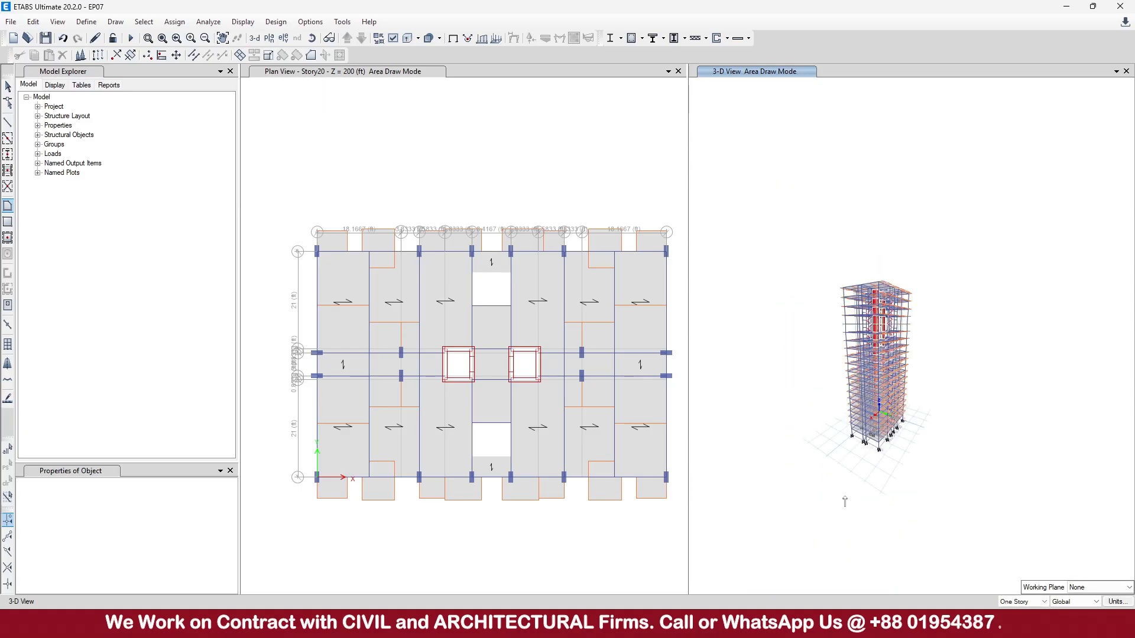
middle_click_drag(862, 525, 836, 553)
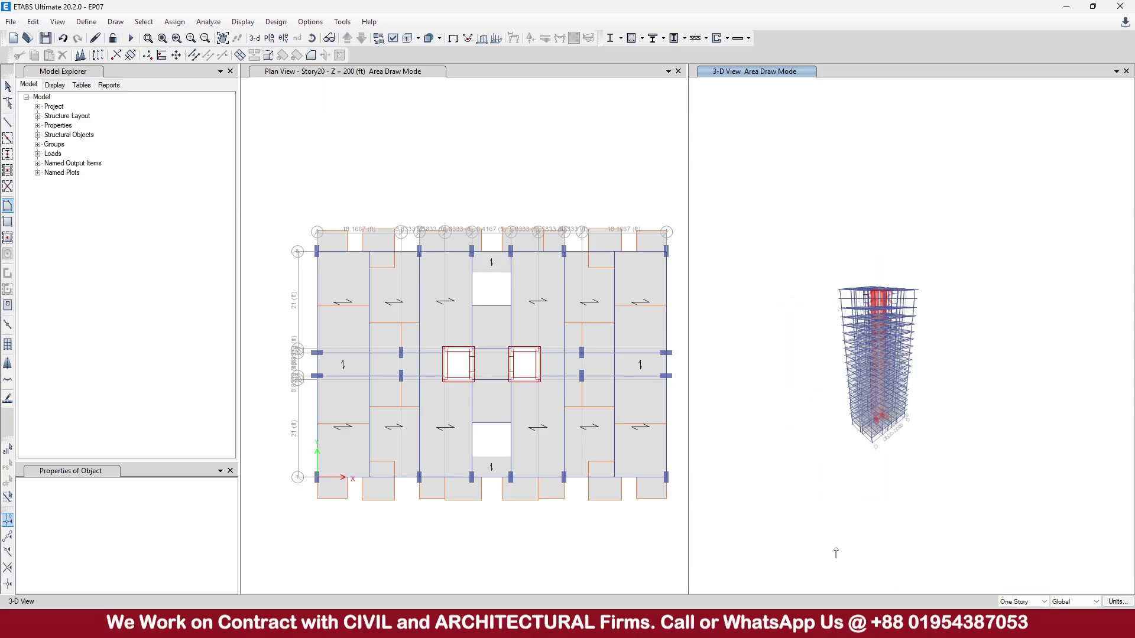
left_click(65, 25)
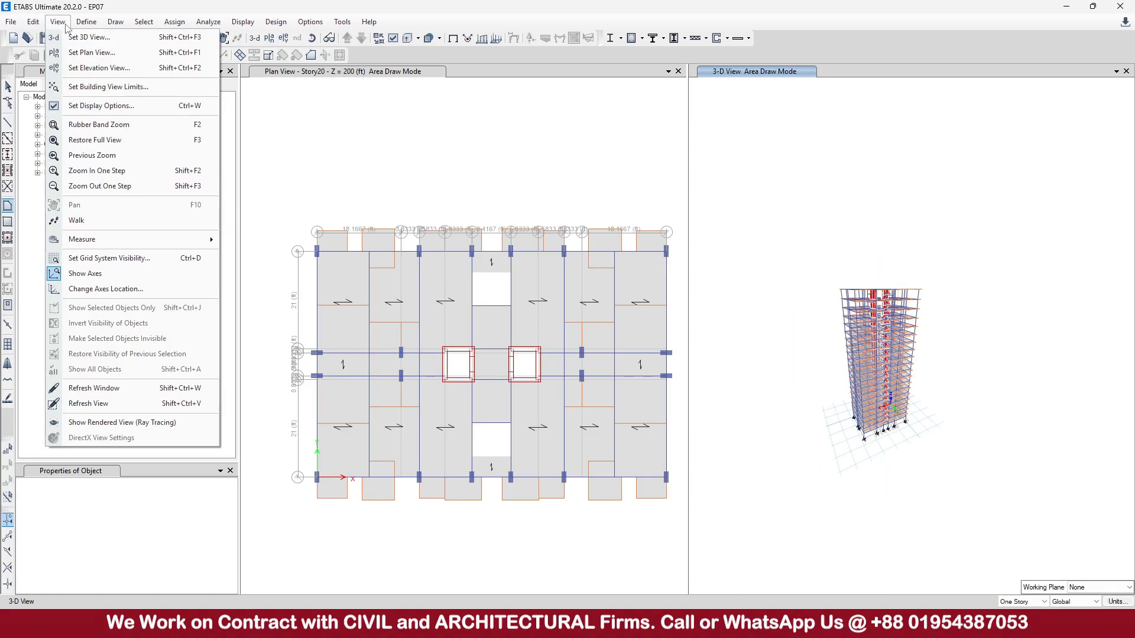
left_click(80, 37)
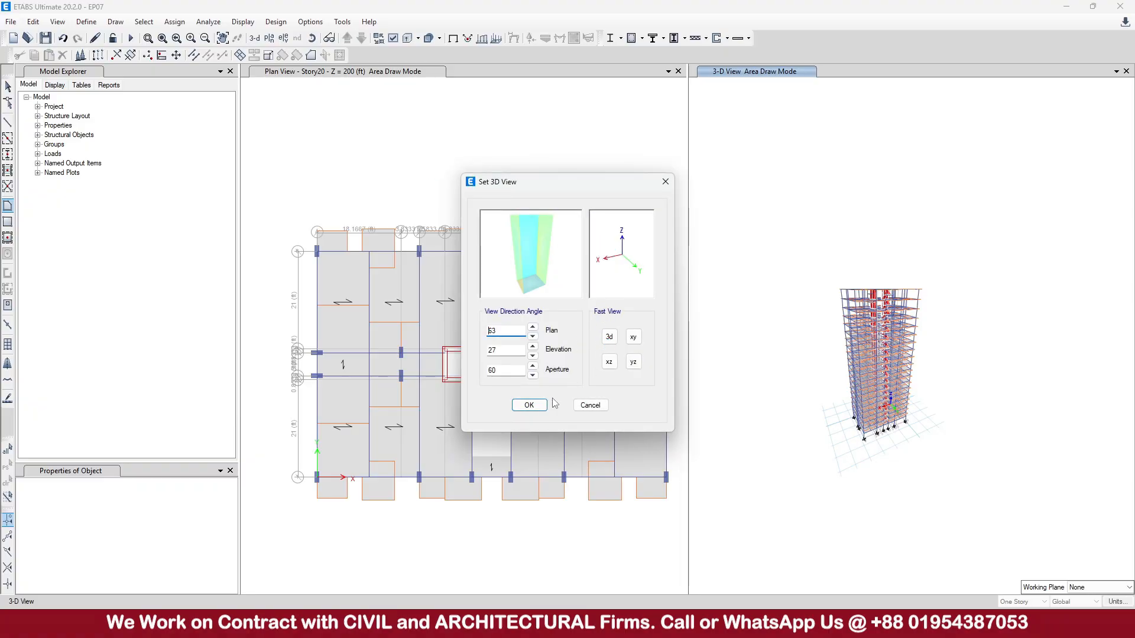
left_click(609, 338)
left_click(530, 406)
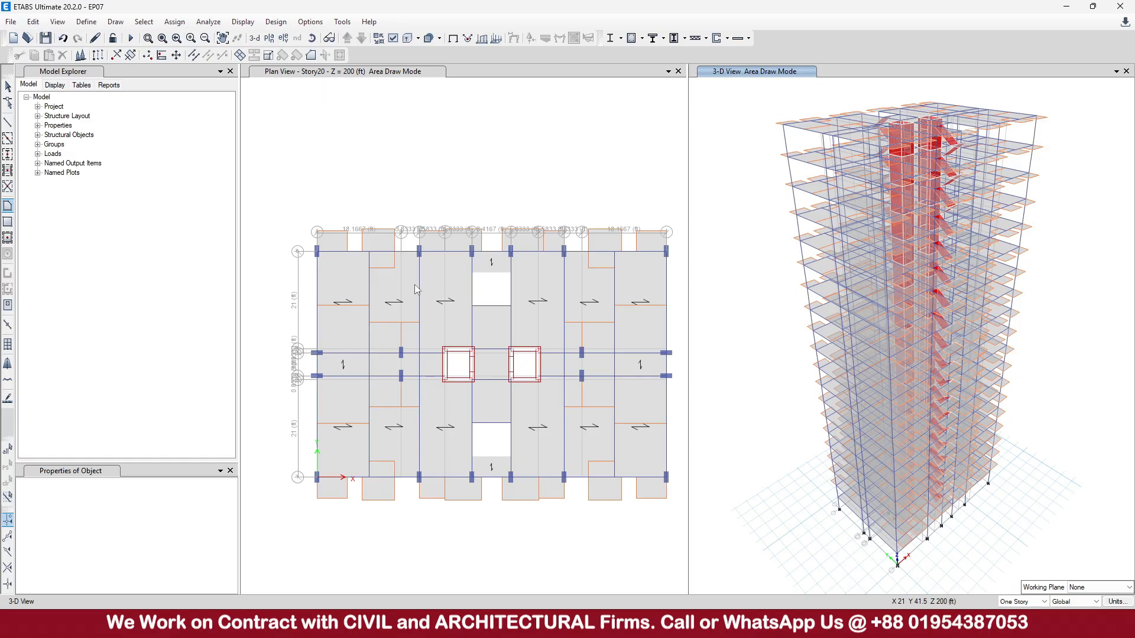
left_click(33, 21)
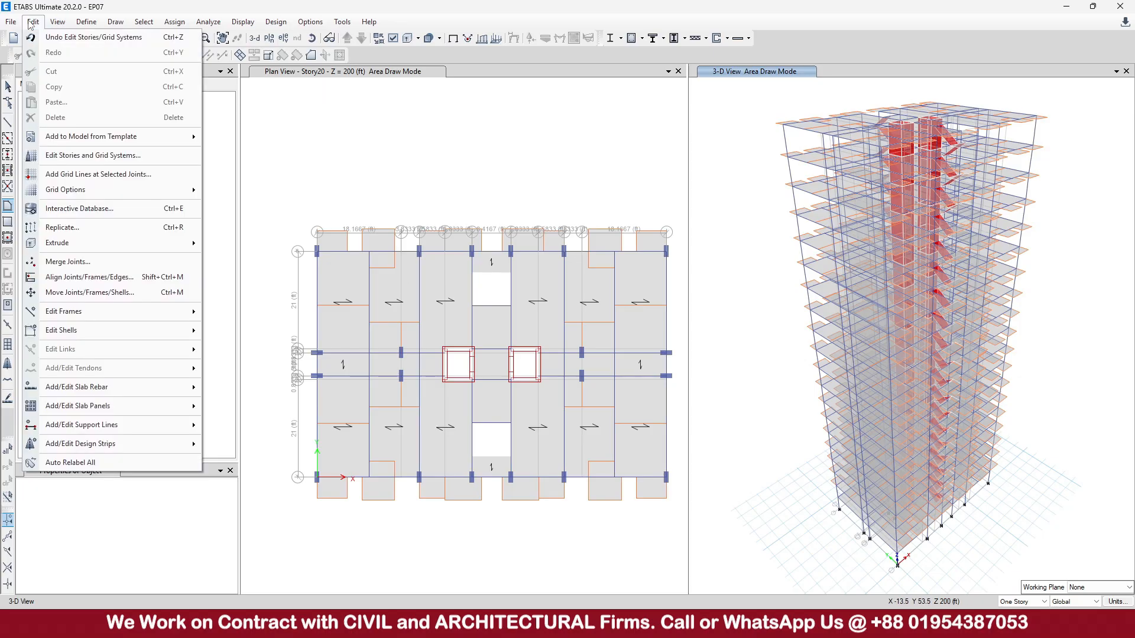
left_click(120, 165)
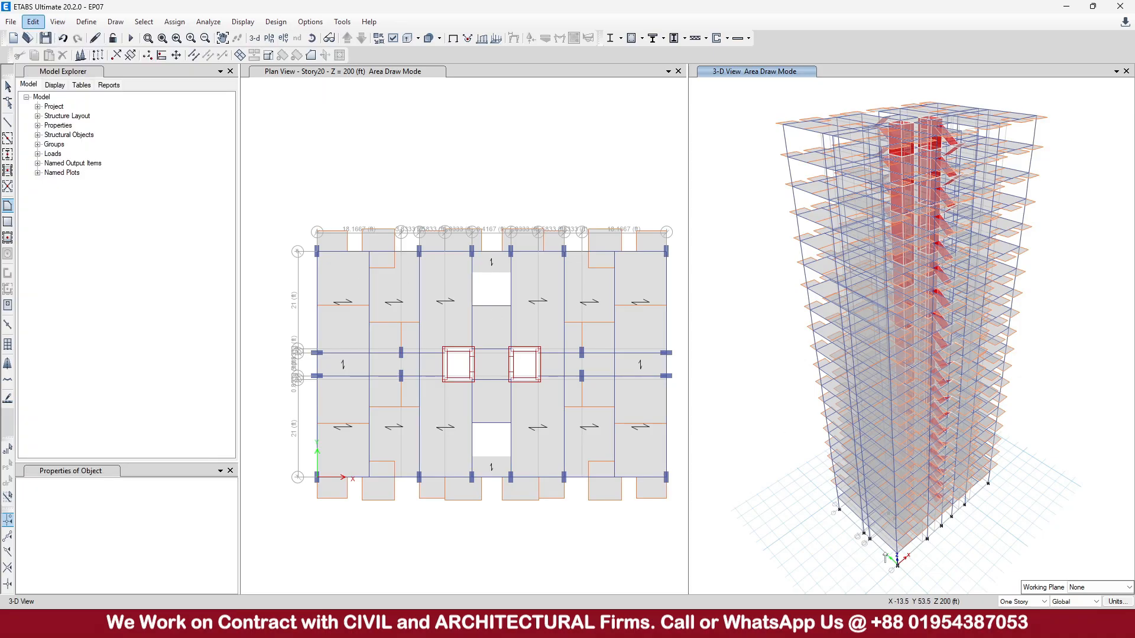
middle_click_drag(885, 558, 847, 563, "shift")
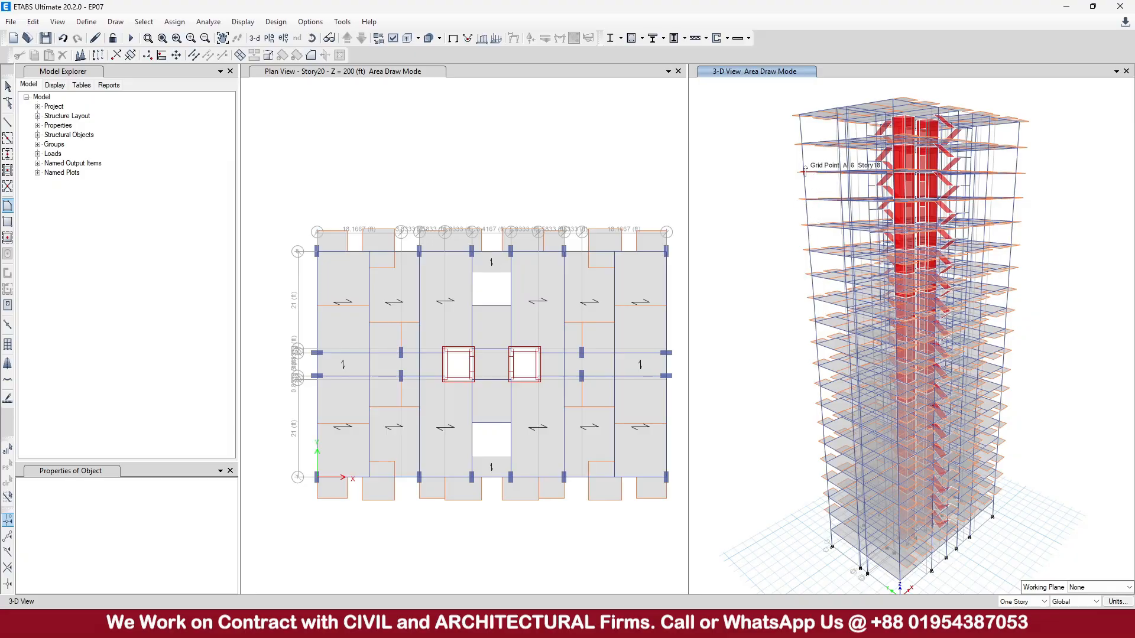
Step: Add one 7.5 ft story above Story20, replicated from Story20 while keeping existing story heights, and accept the story data
left_click(33, 21)
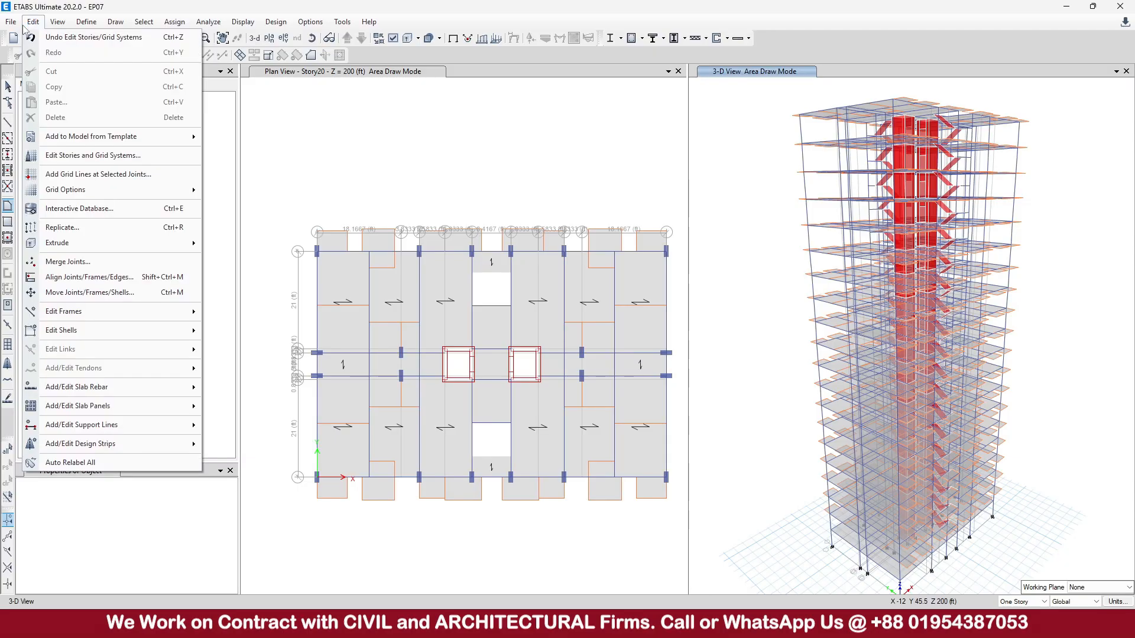
left_click(71, 158)
left_click(635, 188)
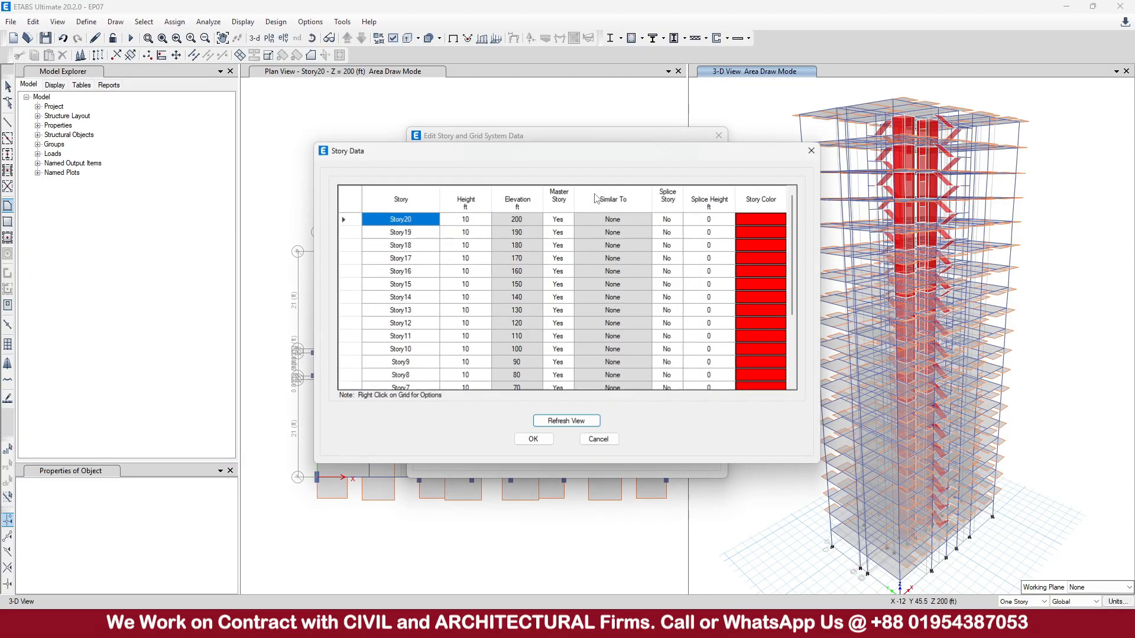
left_click(351, 219)
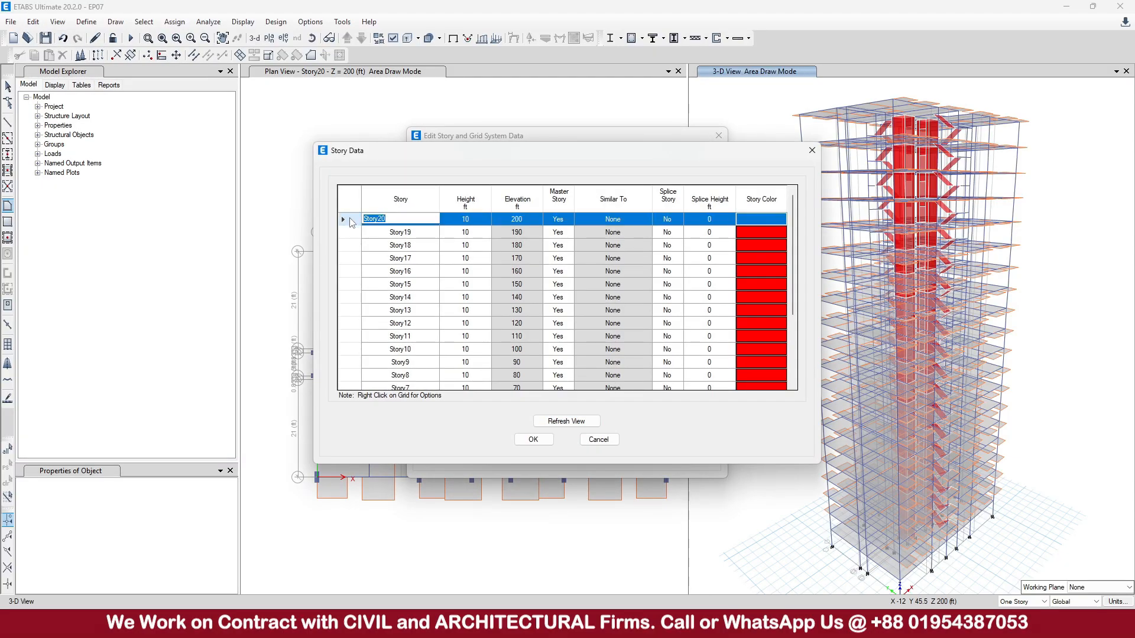
right_click(350, 220)
mouse_move(414, 255)
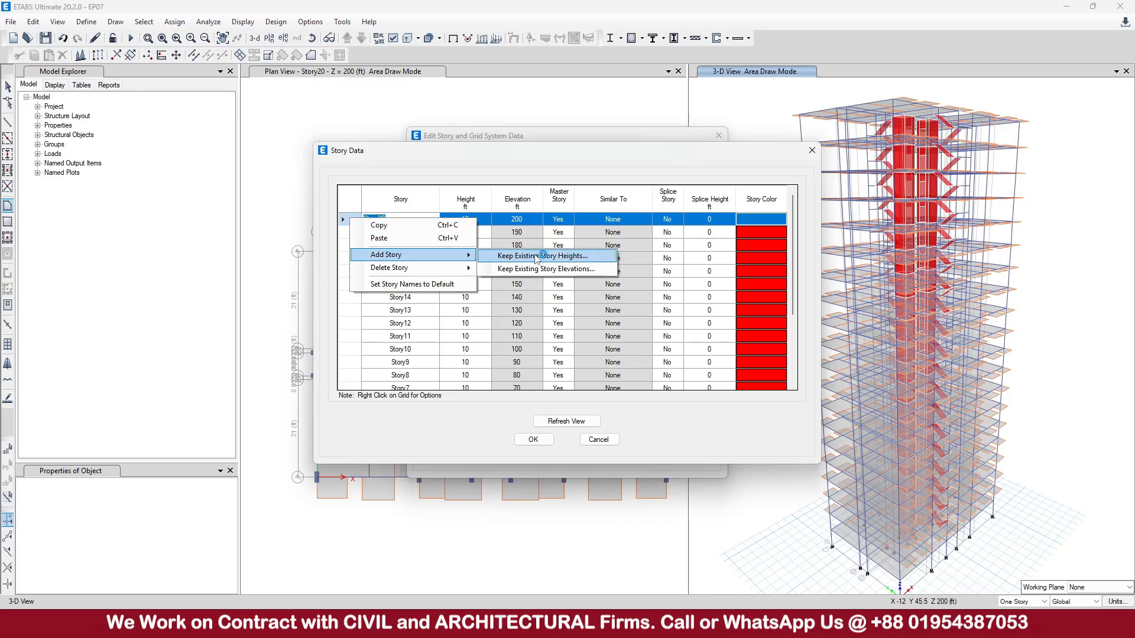
left_click(536, 257)
double_click(613, 249)
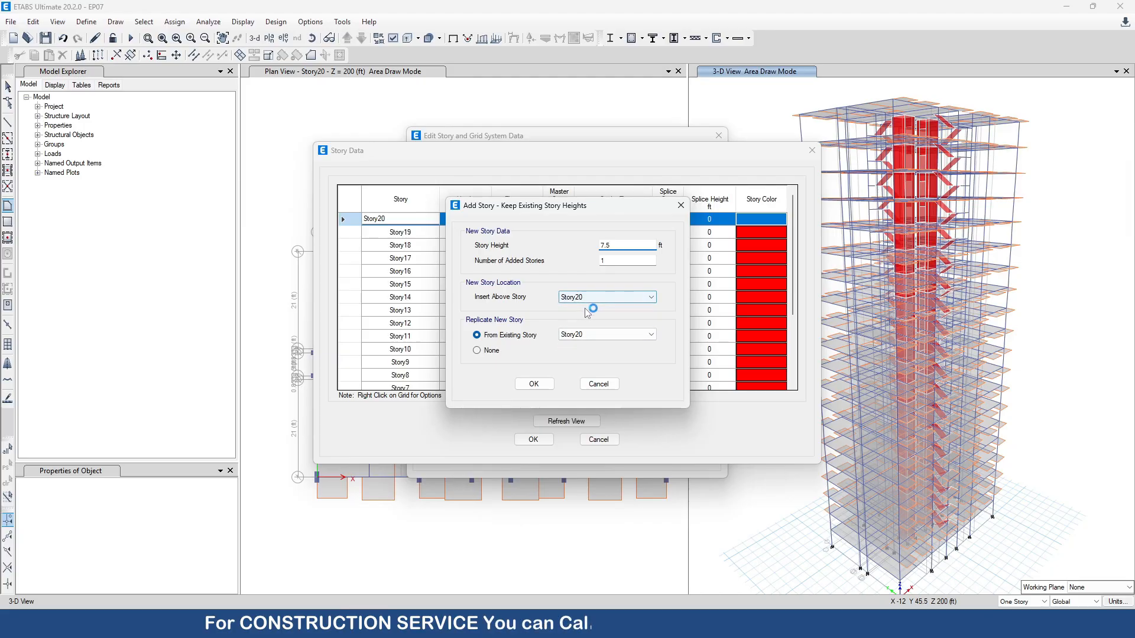
left_click(547, 389)
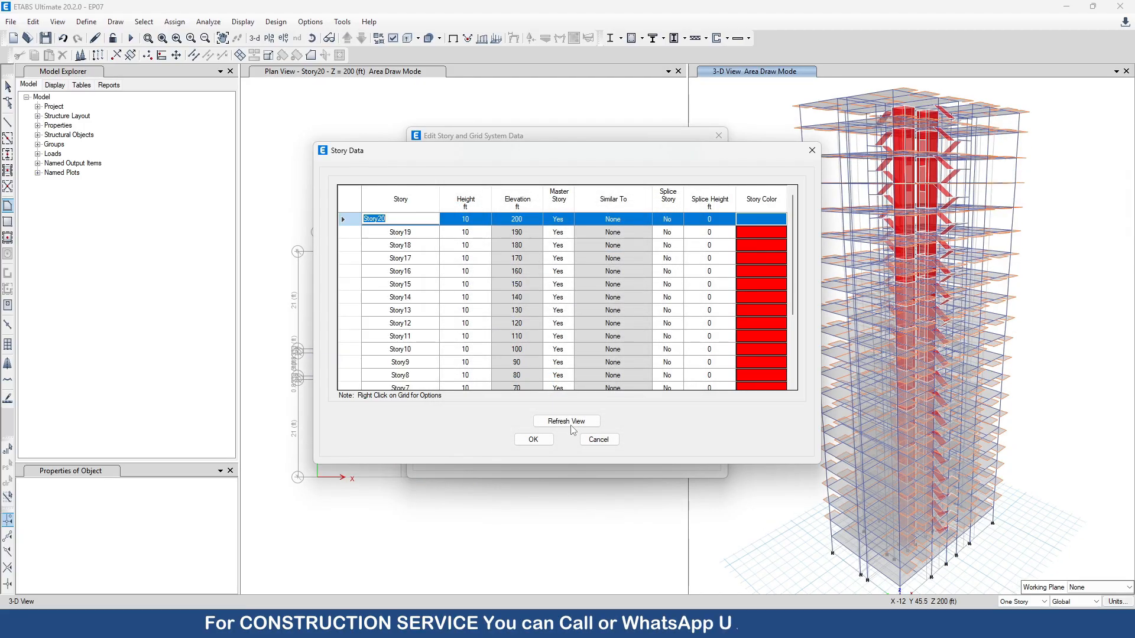
left_click(534, 439)
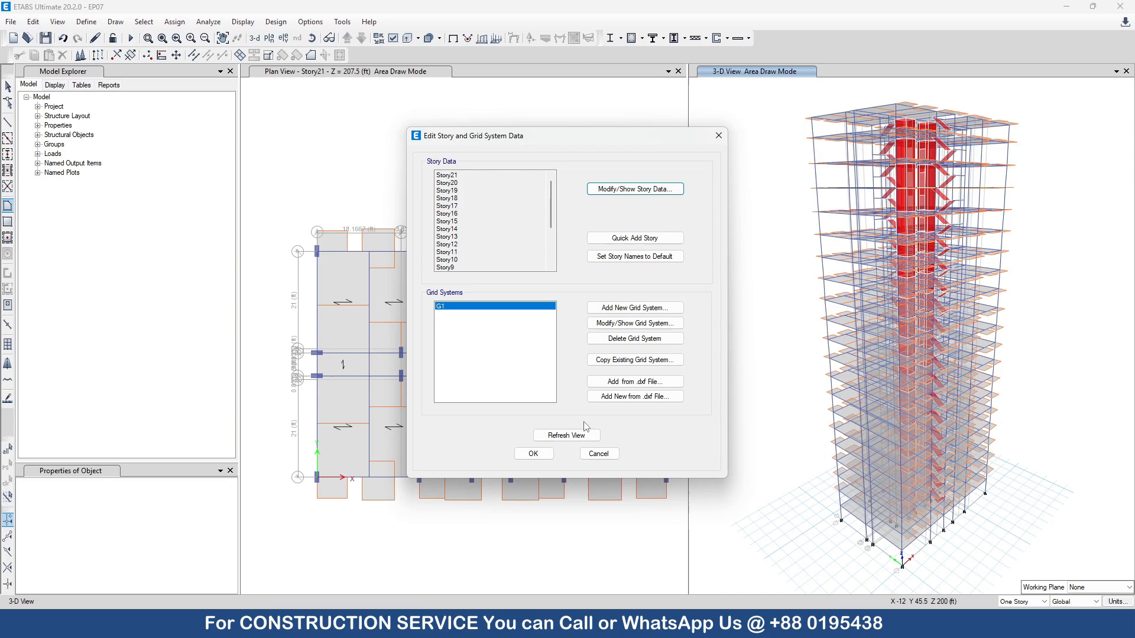
left_click(534, 453)
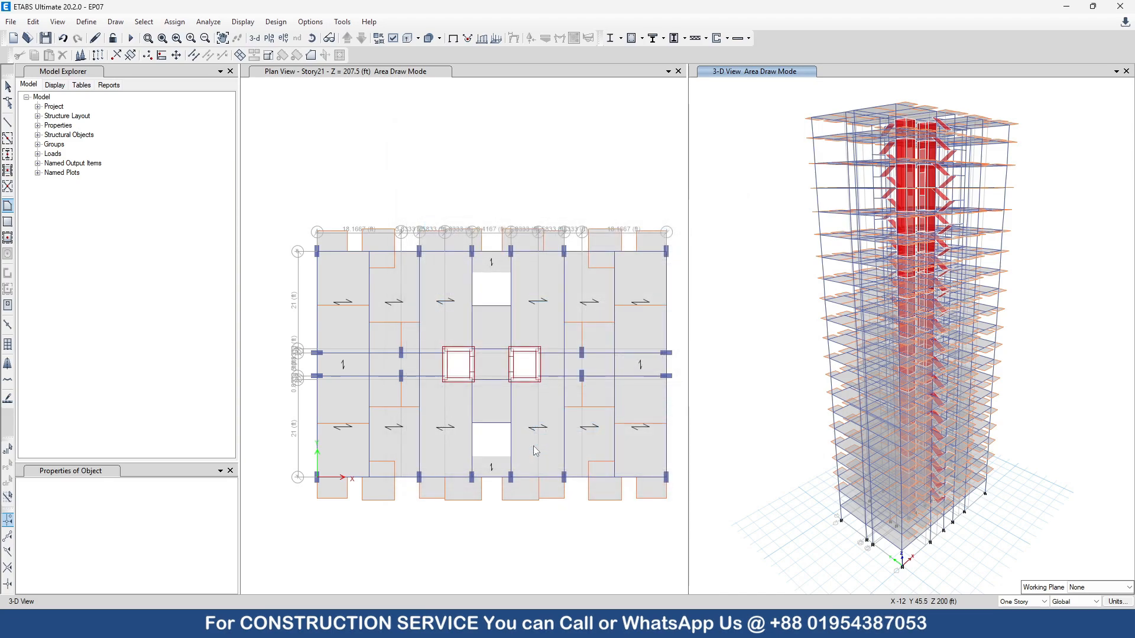
Step: Leave area drawing and delete the Story21 columns, beams and slabs west of the left lift core in the plan
left_click(432, 529)
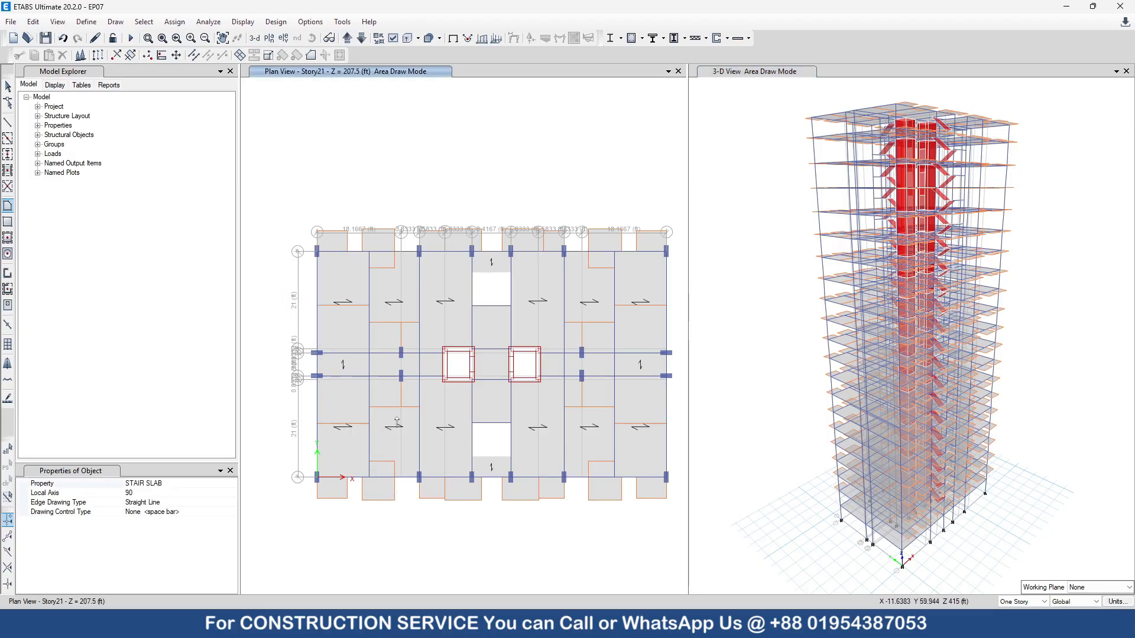
key("Escape")
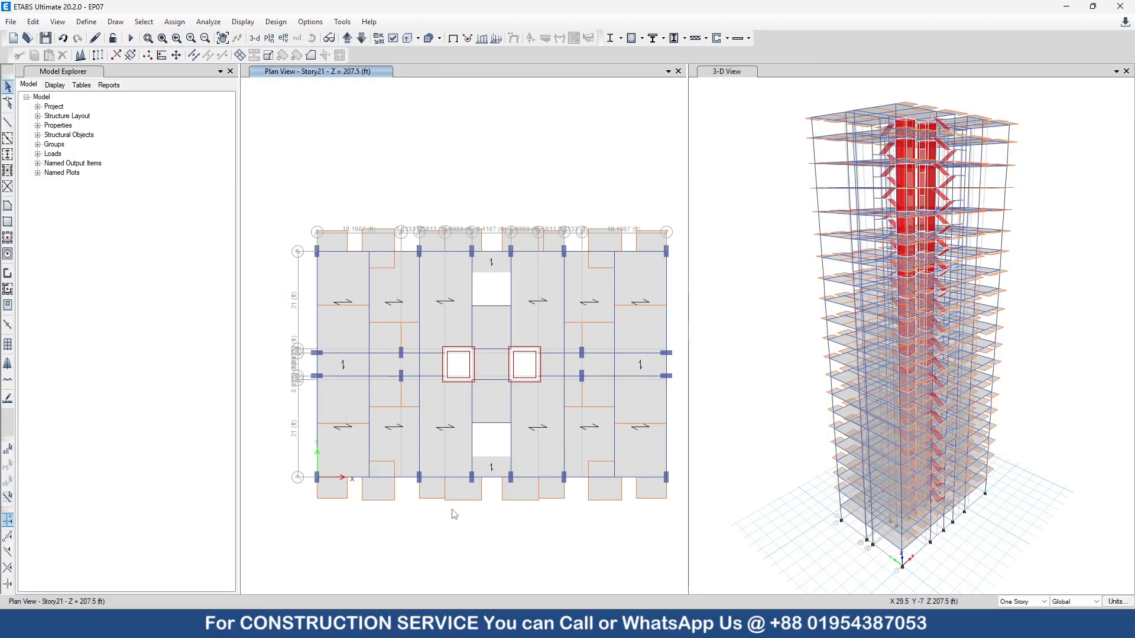
left_click_drag(431, 515, 246, 182)
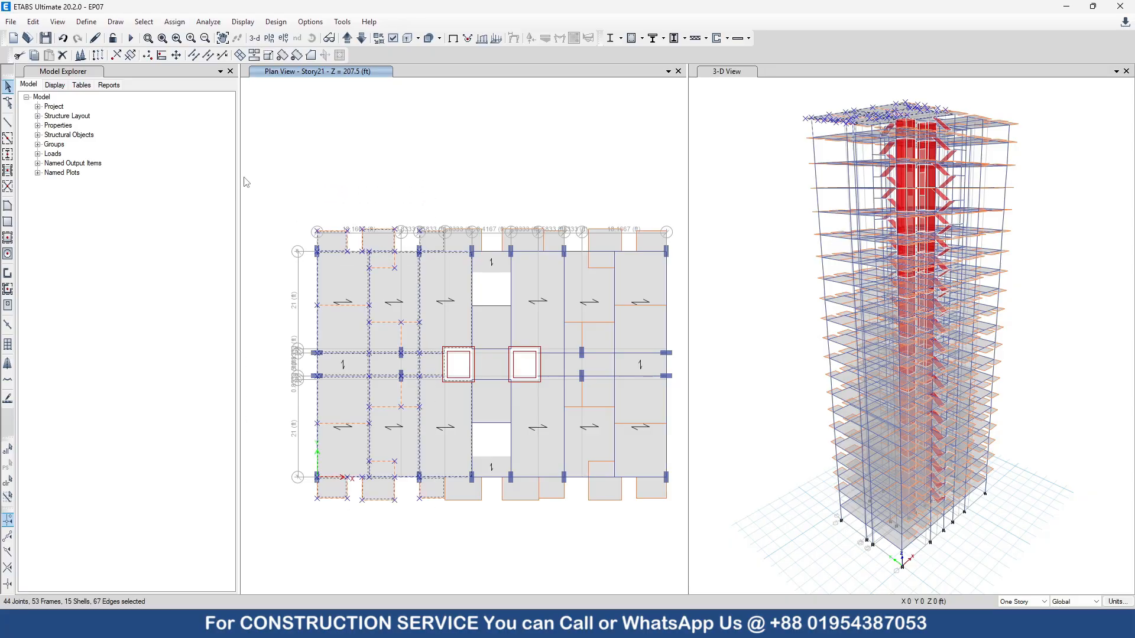
key("Delete")
scroll(405, 317, "down", 3)
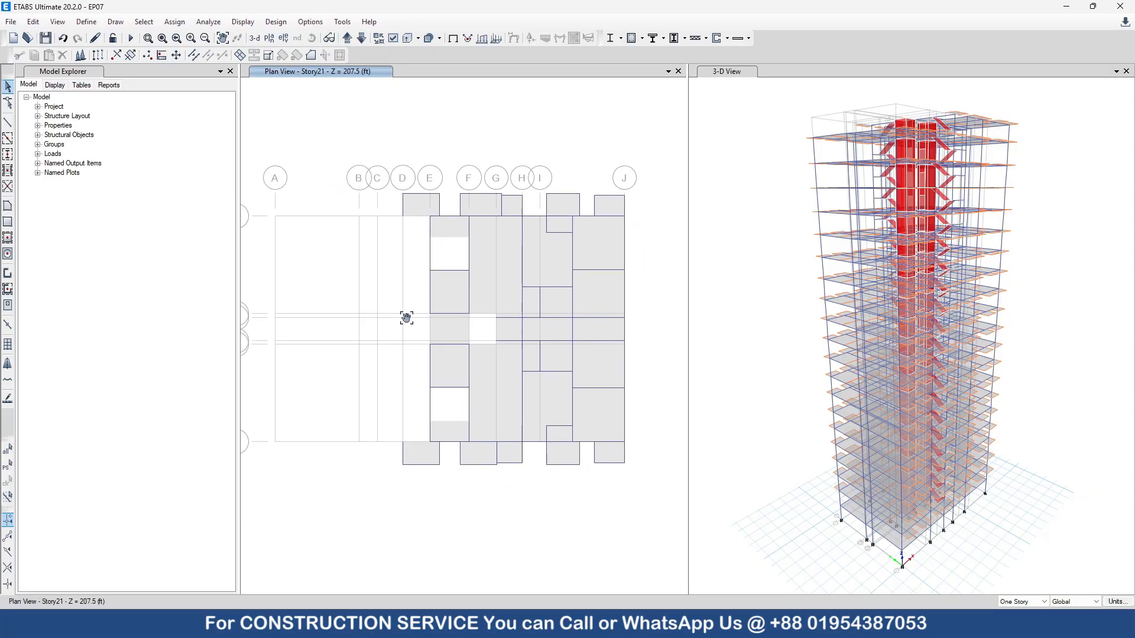
scroll(390, 308, "up", 6)
scroll(413, 335, "down", 3)
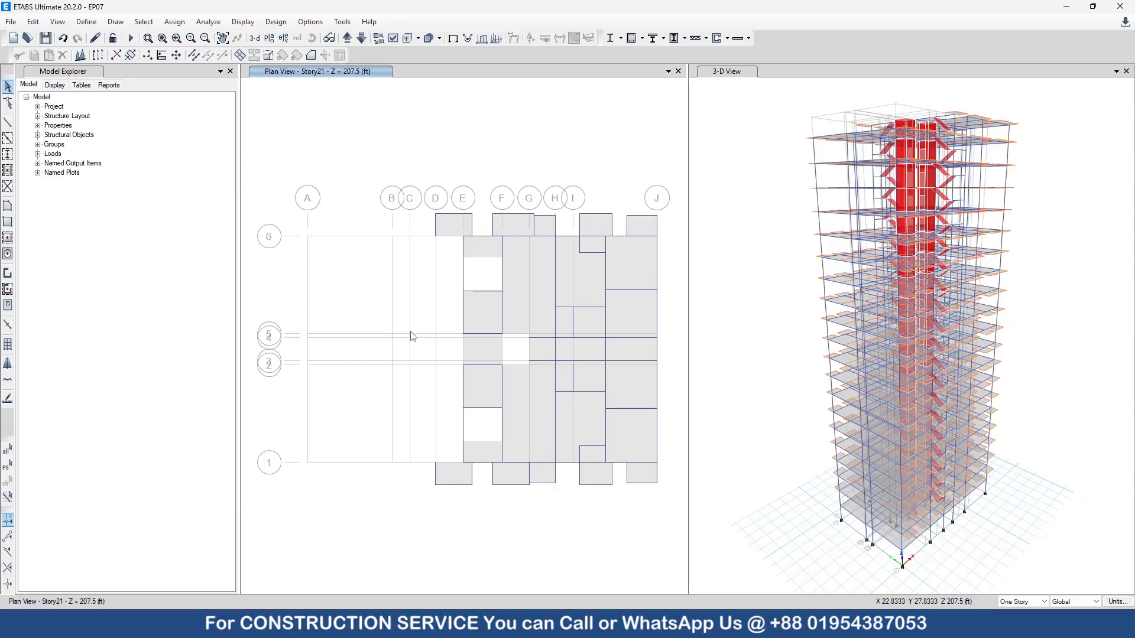
Step: Delete the Story21 columns, beams and slabs east of the right lift core, plus the two slabs projecting beyond grid 1
left_click_drag(672, 520, 545, 189)
key("Delete")
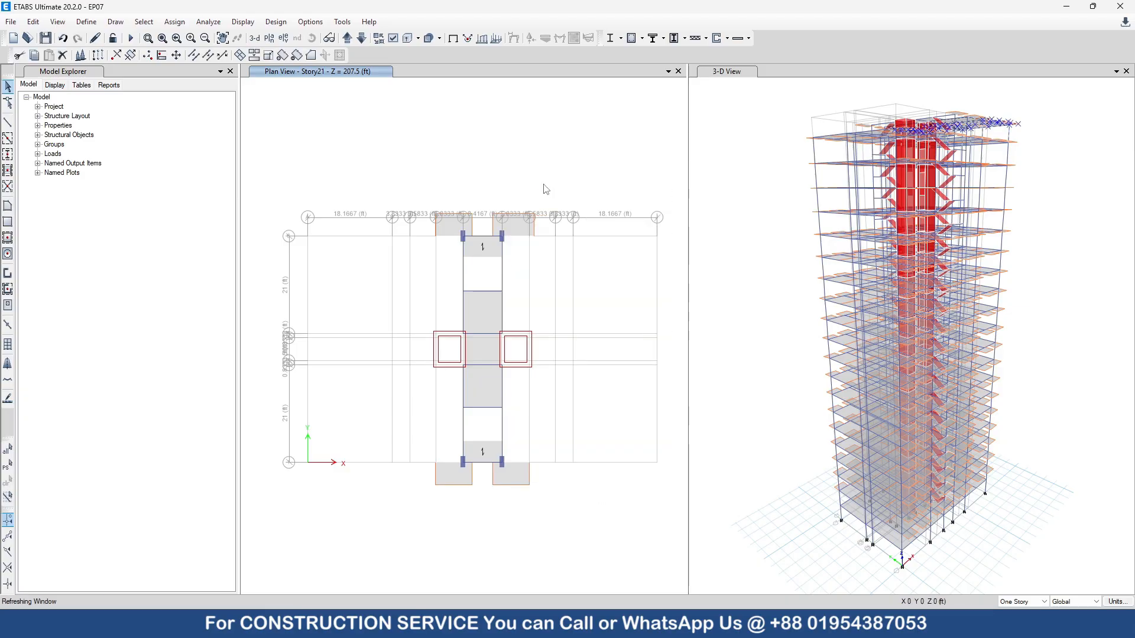
left_click_drag(545, 503, 423, 478)
key("Delete")
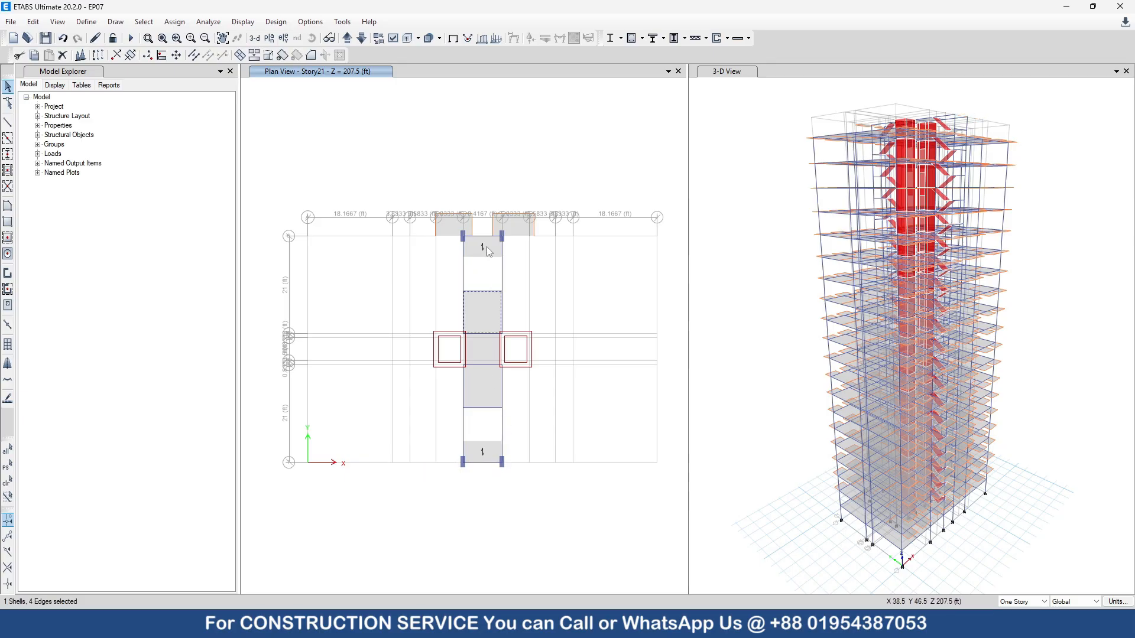
Step: Delete the Story21 floor slabs and stair landing slabs between grids E and F, north and south of the lift lobby
key("Delete")
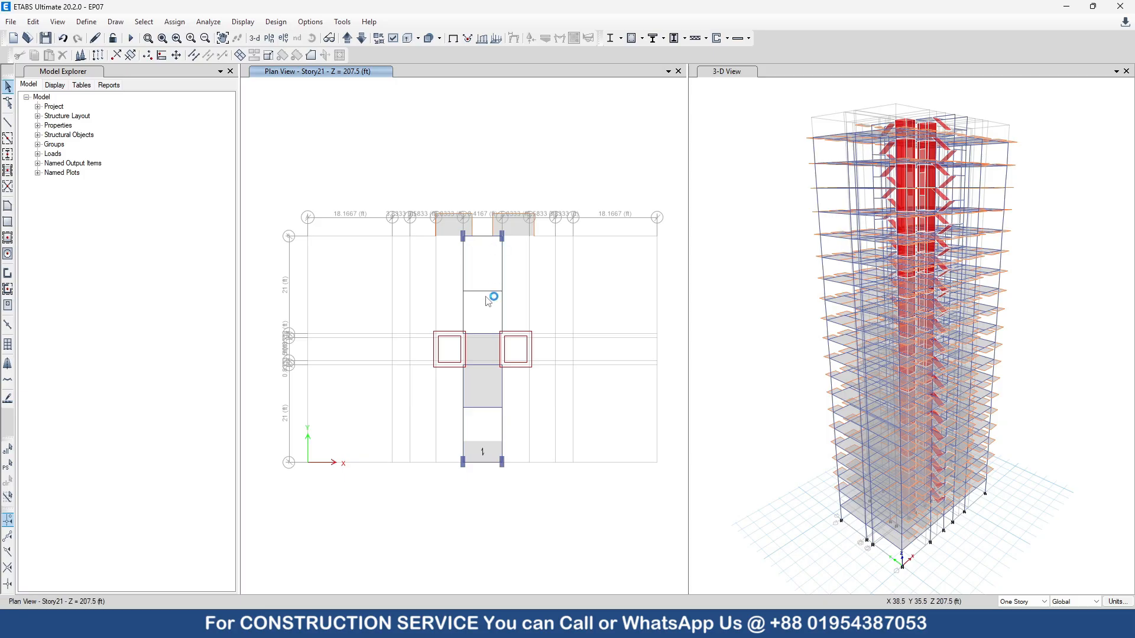
left_click(489, 357)
left_click(484, 388)
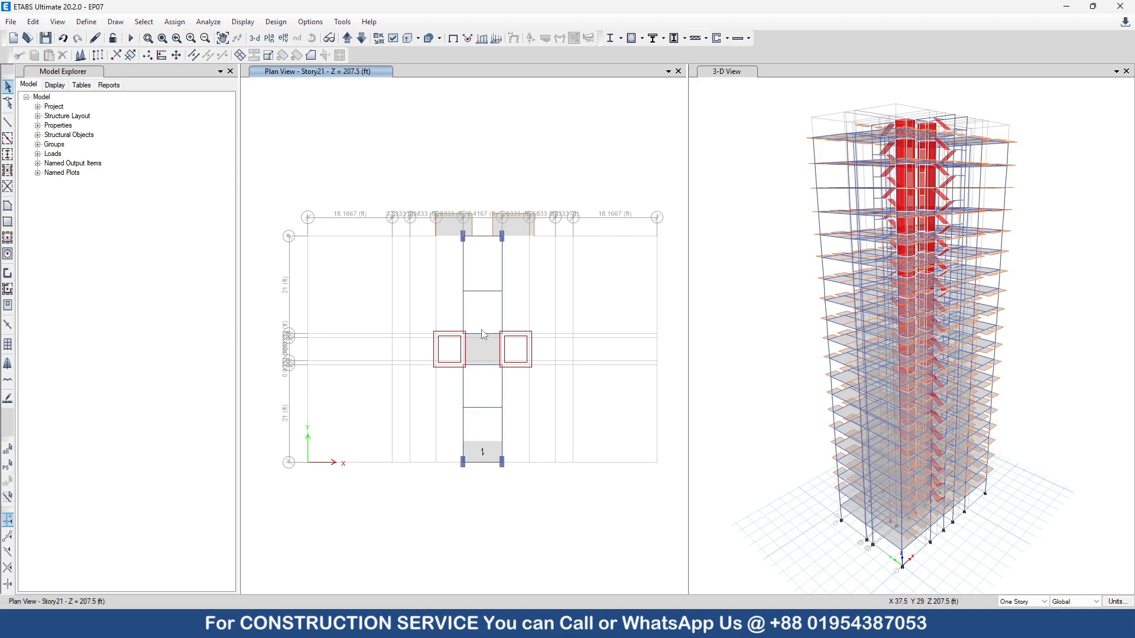
left_click(486, 461)
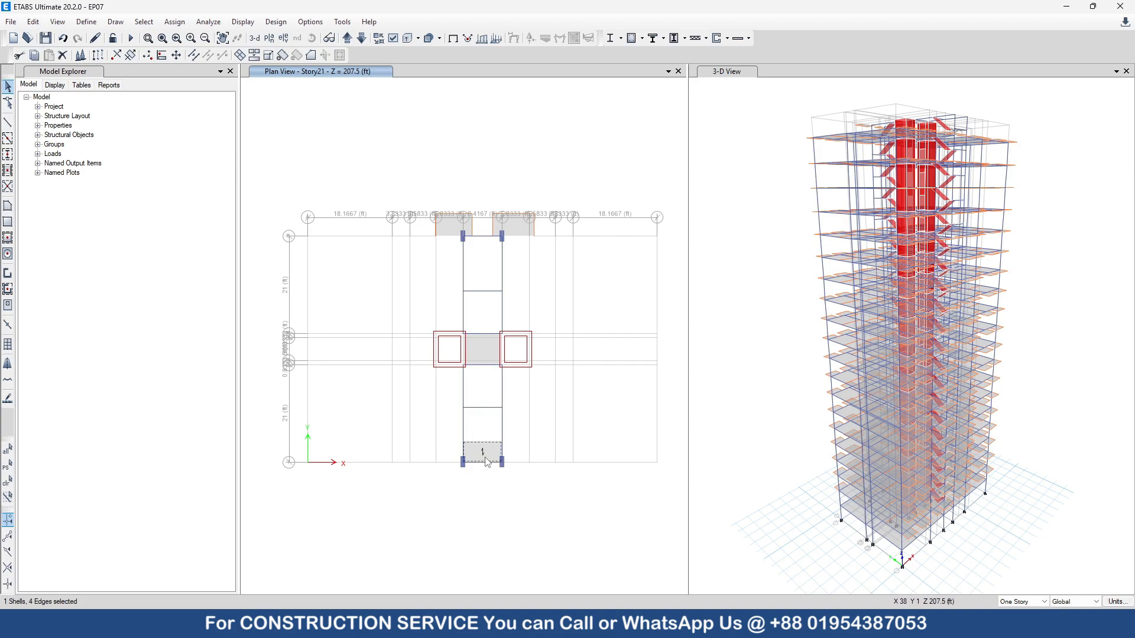
key("Delete")
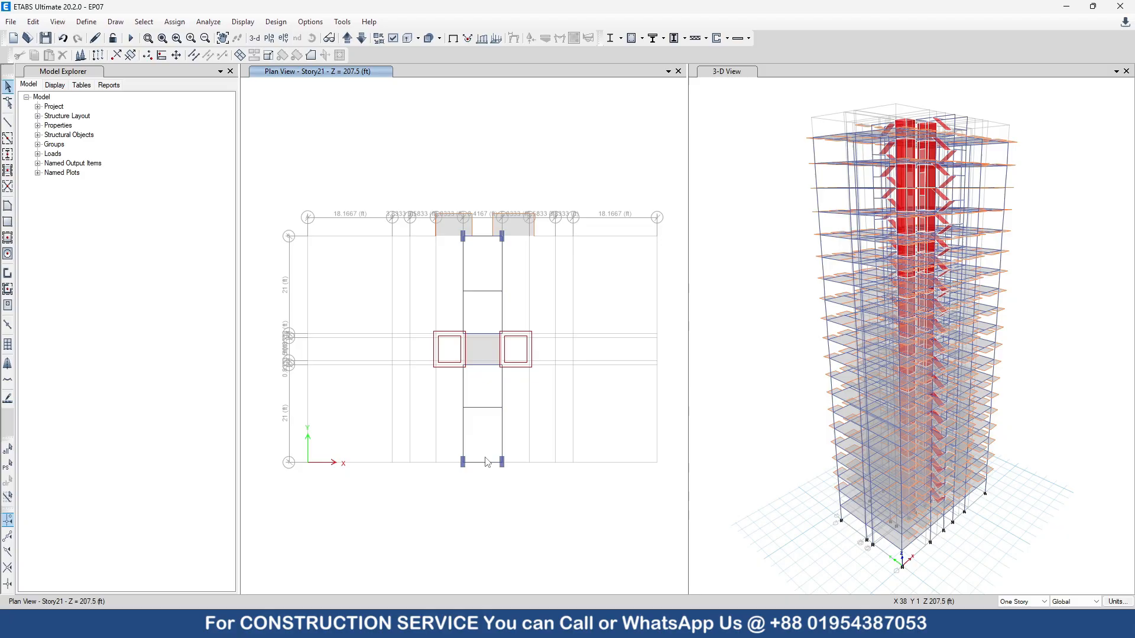
Step: Delete the Story21 beams joining the grid E and F columns at the north and south ends of the stair bays
left_click(492, 236)
left_click(909, 368)
middle_click_drag(907, 364, 1025, 286, "shift")
scroll(980, 134, "up", 4)
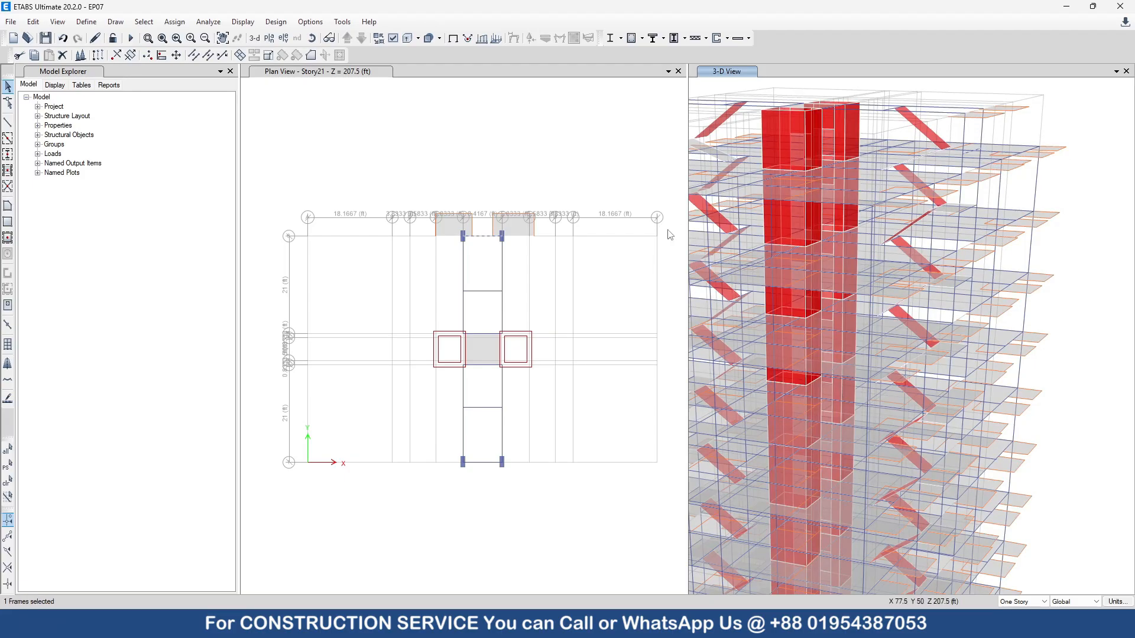
key("Delete")
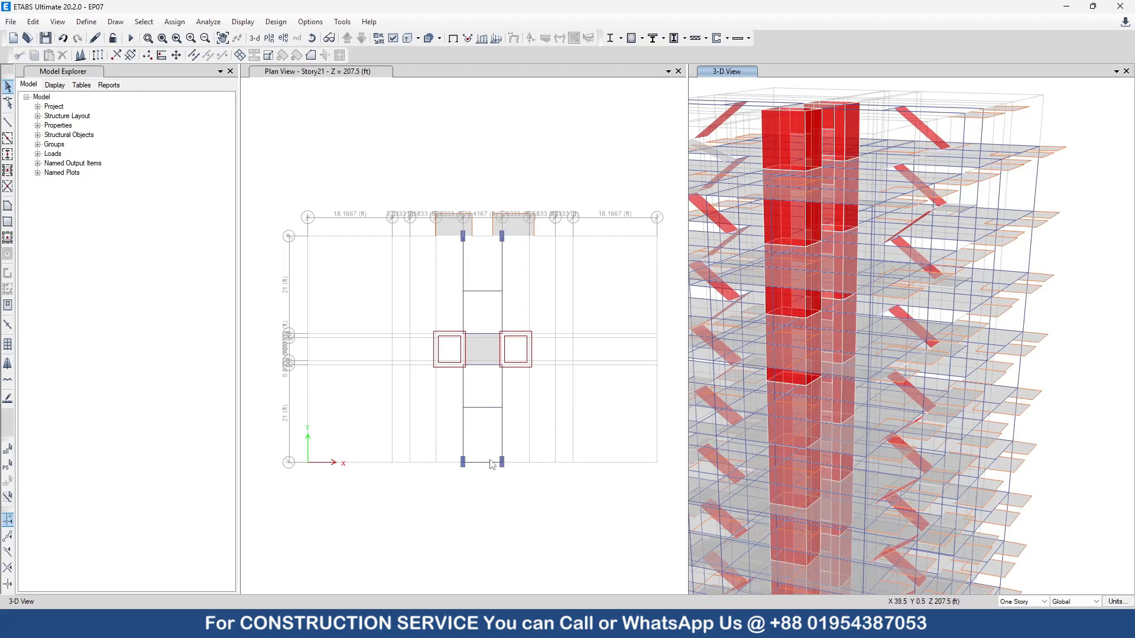
left_click(490, 464)
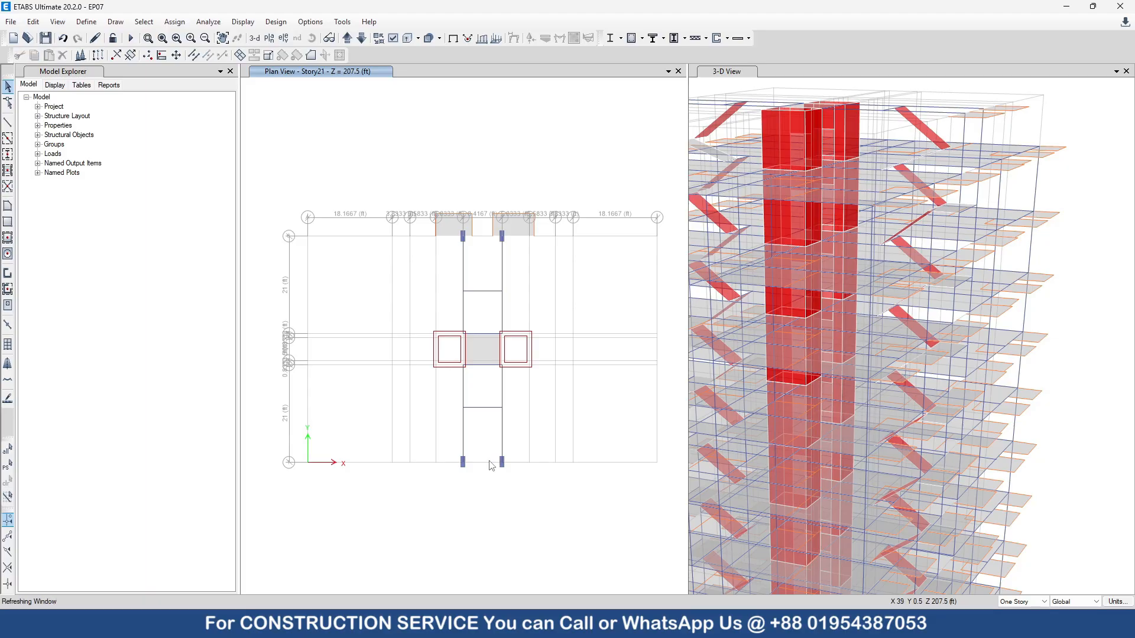
Step: Delete the topmost stair flight leading up to Story21 and its mid-landing slab on one side of the lift cores
scroll(908, 151, "up", 3)
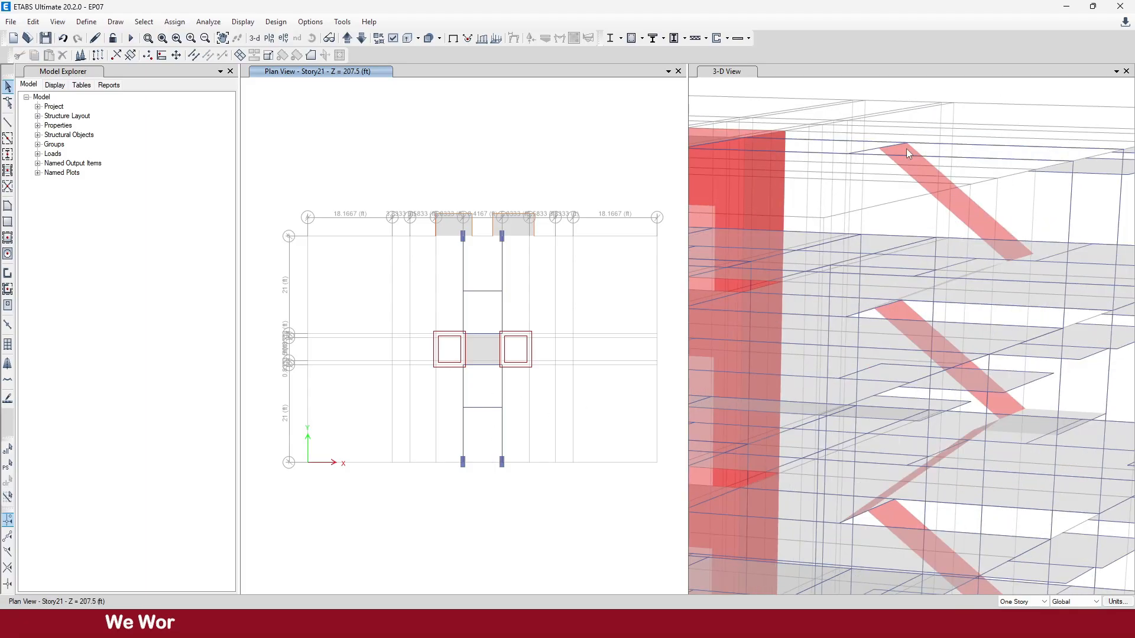
scroll(909, 216, "down", 5)
scroll(903, 194, "up", 5)
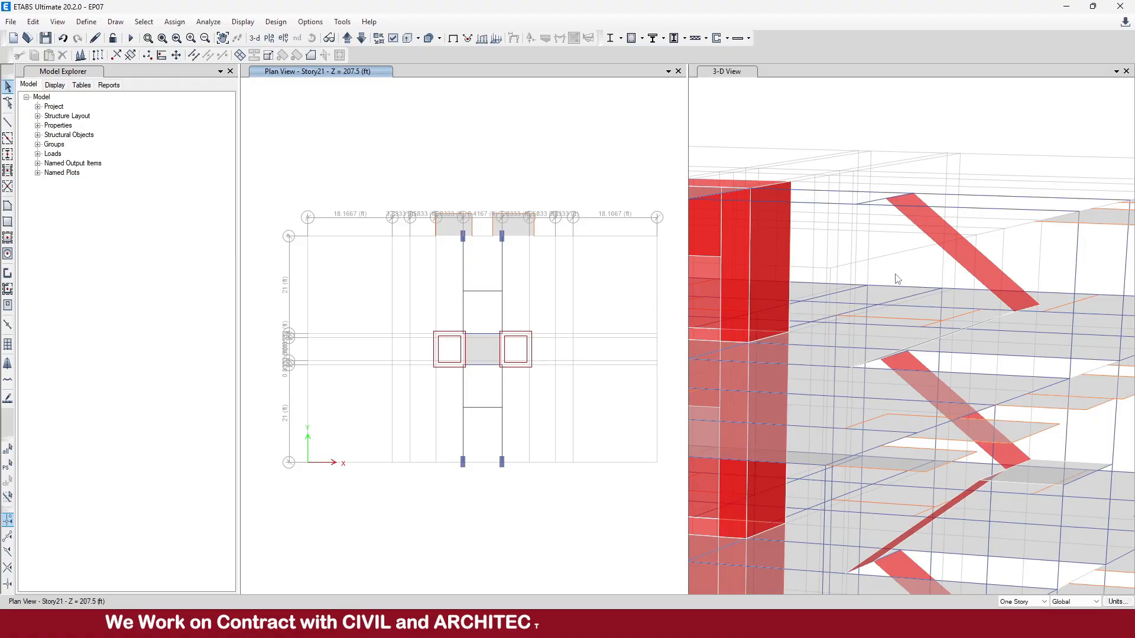
scroll(897, 279, "down", 4)
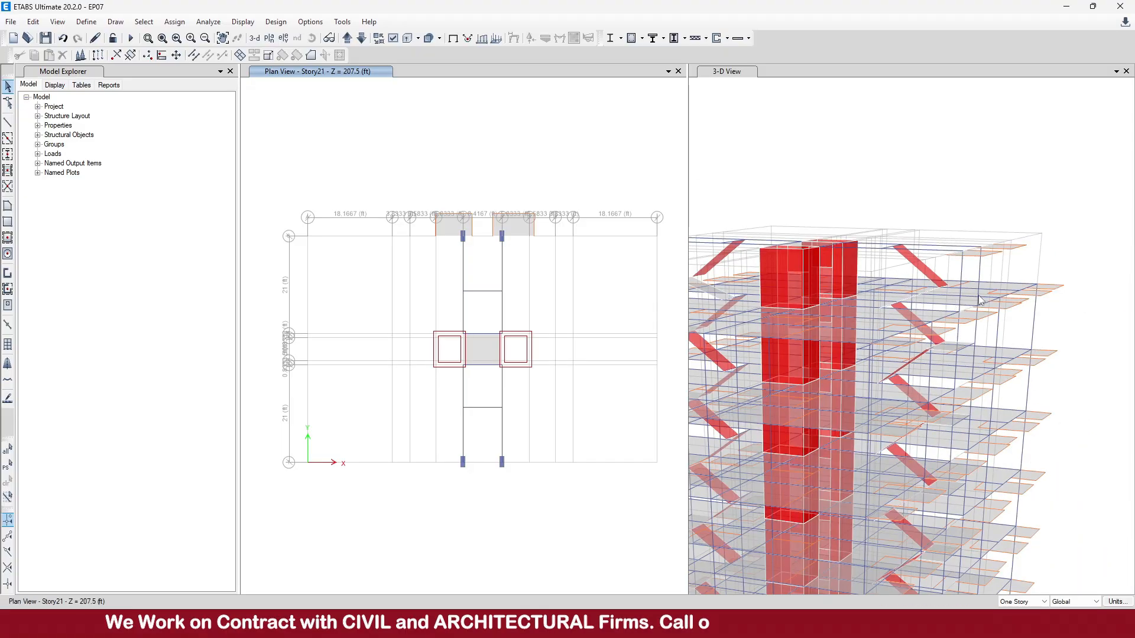
scroll(937, 294, "up", 4)
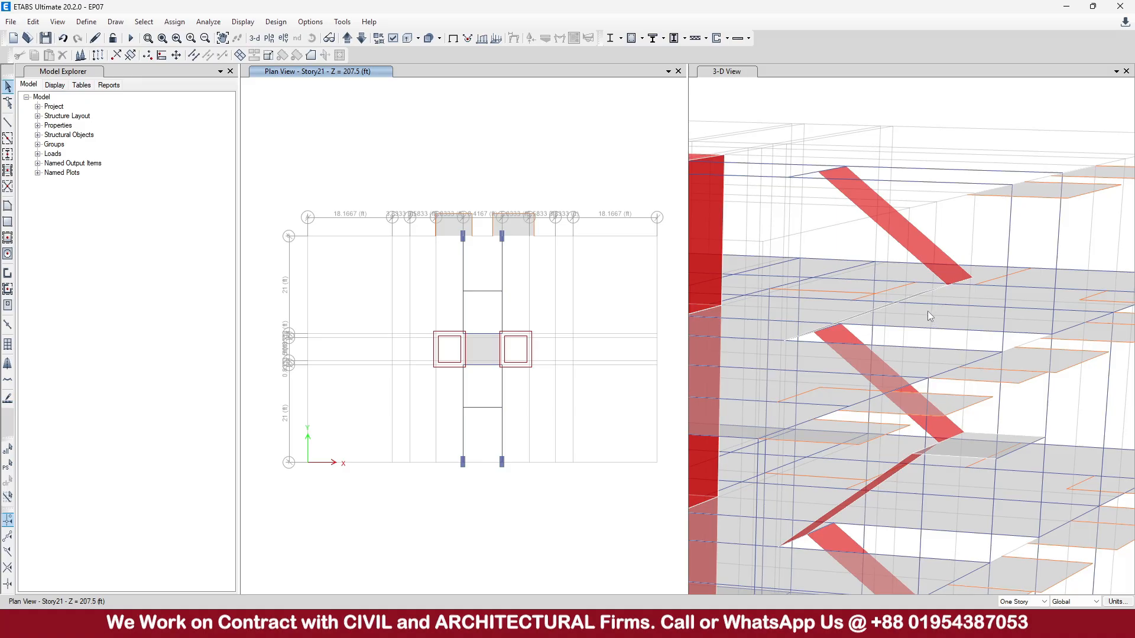
left_click(908, 242)
key("Delete")
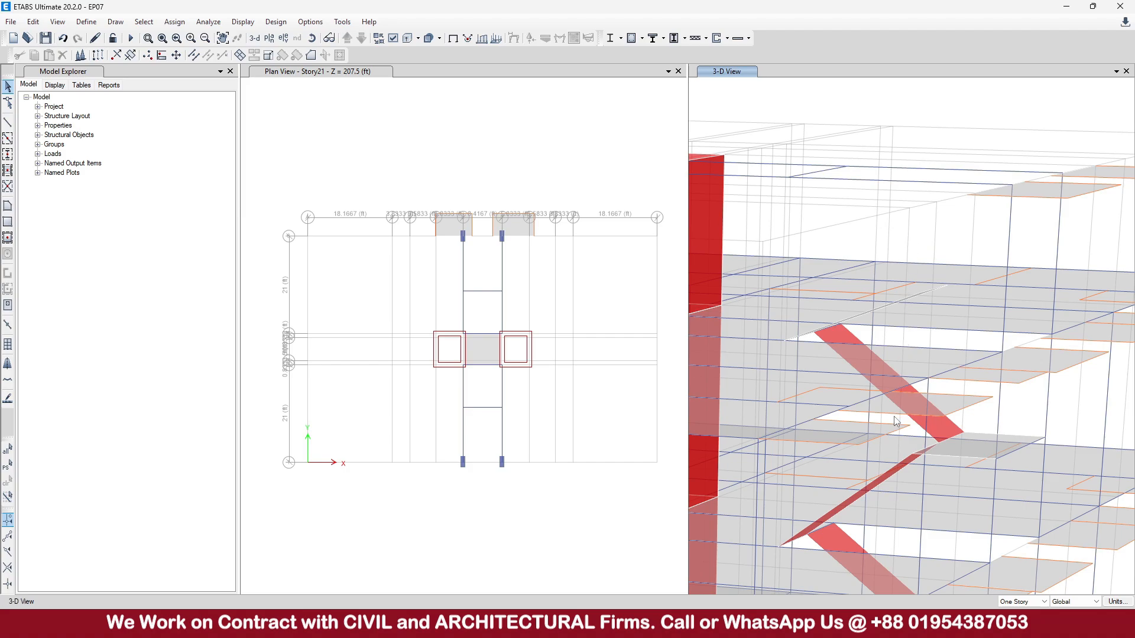
scroll(895, 421, "up", 6)
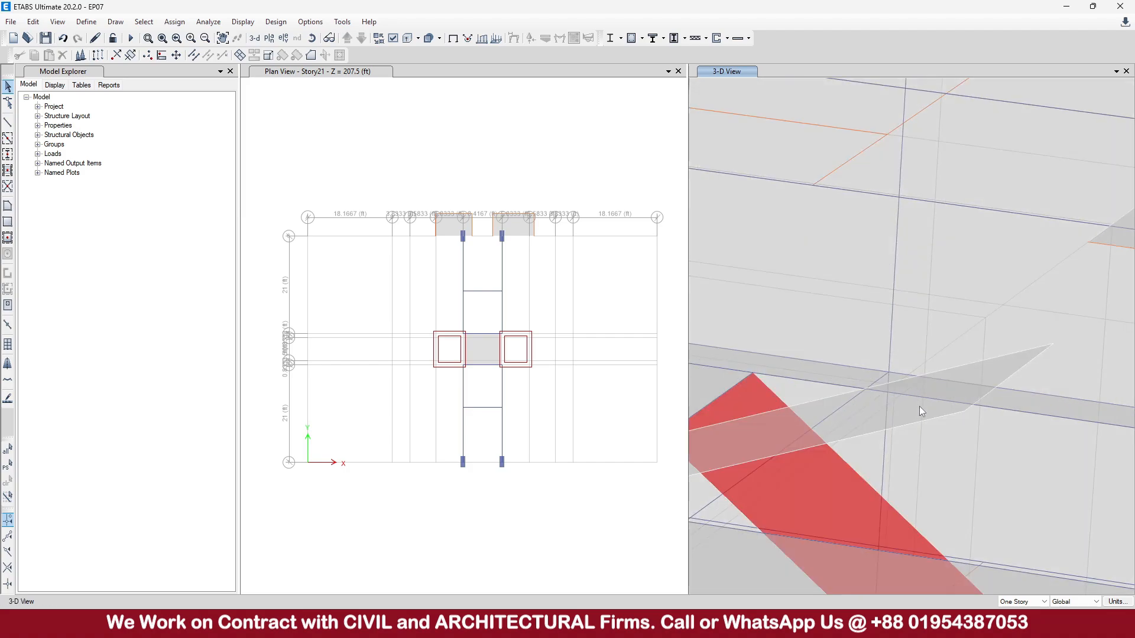
left_click(920, 412)
key("Delete")
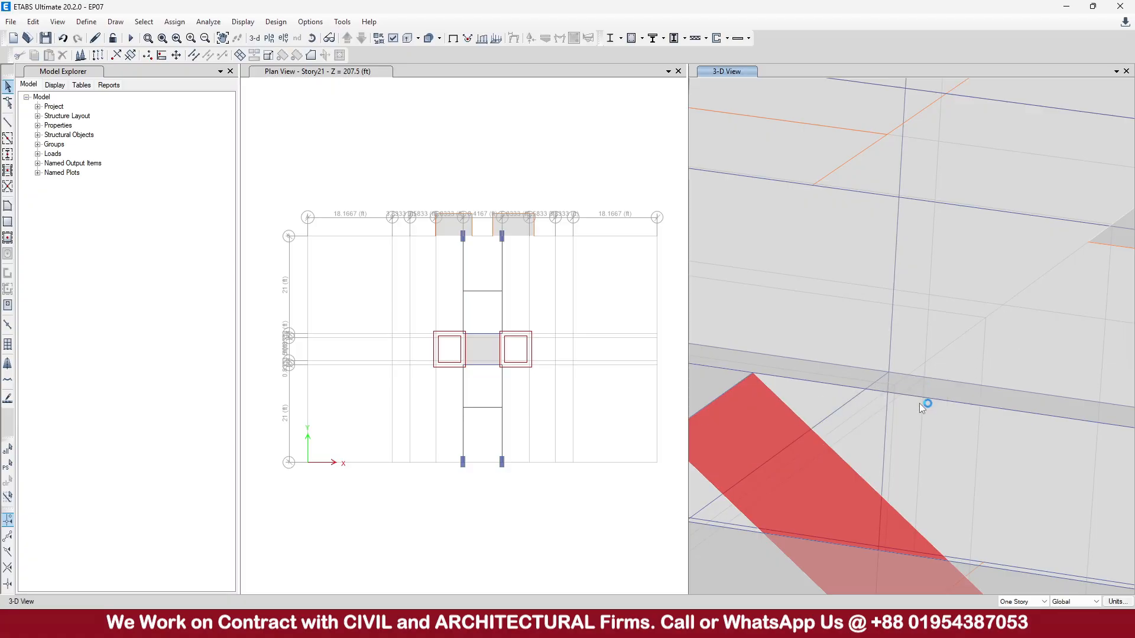
Step: Delete the matching topmost stair flight and mid-landing slab on the opposite side of the lift cores
scroll(920, 403, "down", 6)
scroll(932, 219, "down", 4)
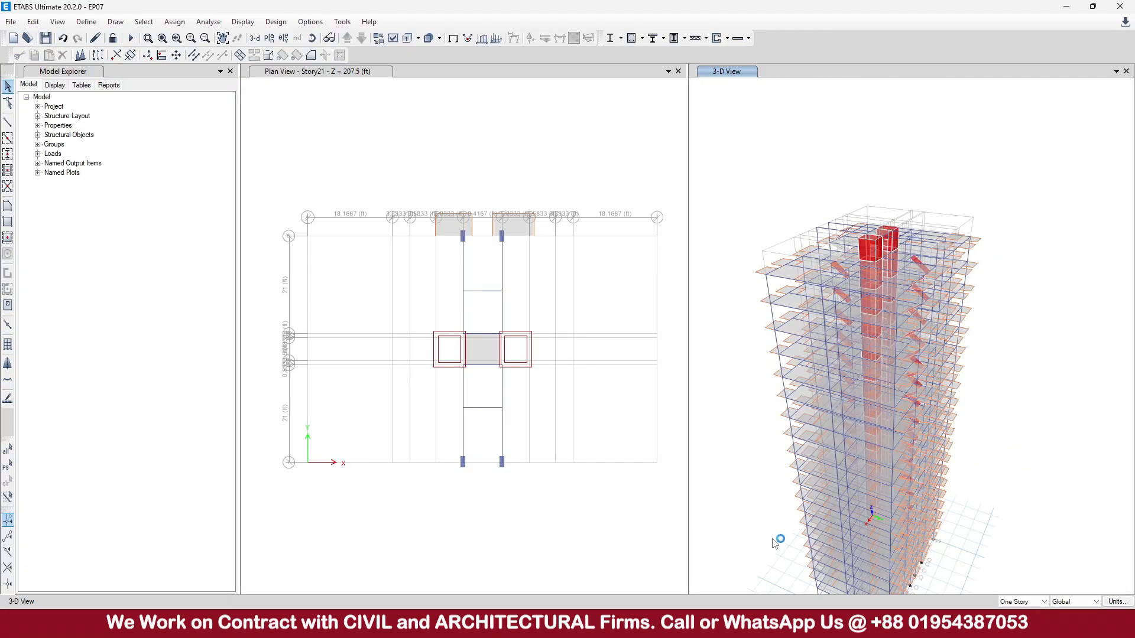
middle_click_drag(772, 542, 858, 448, "shift")
scroll(859, 449, "up", 10)
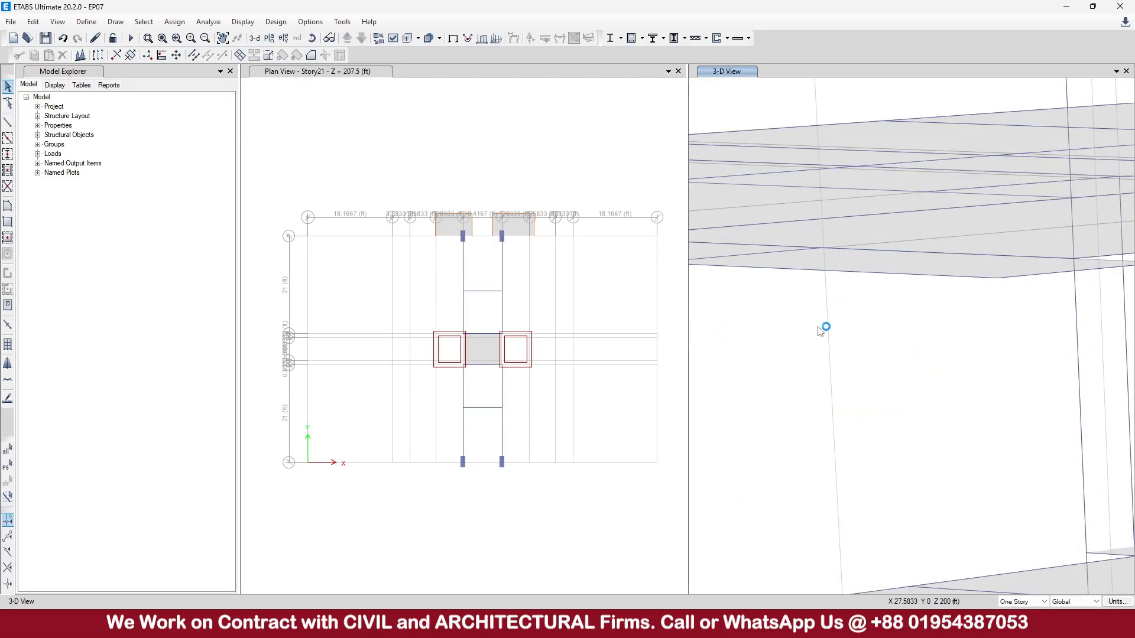
scroll(907, 371, "down", 5)
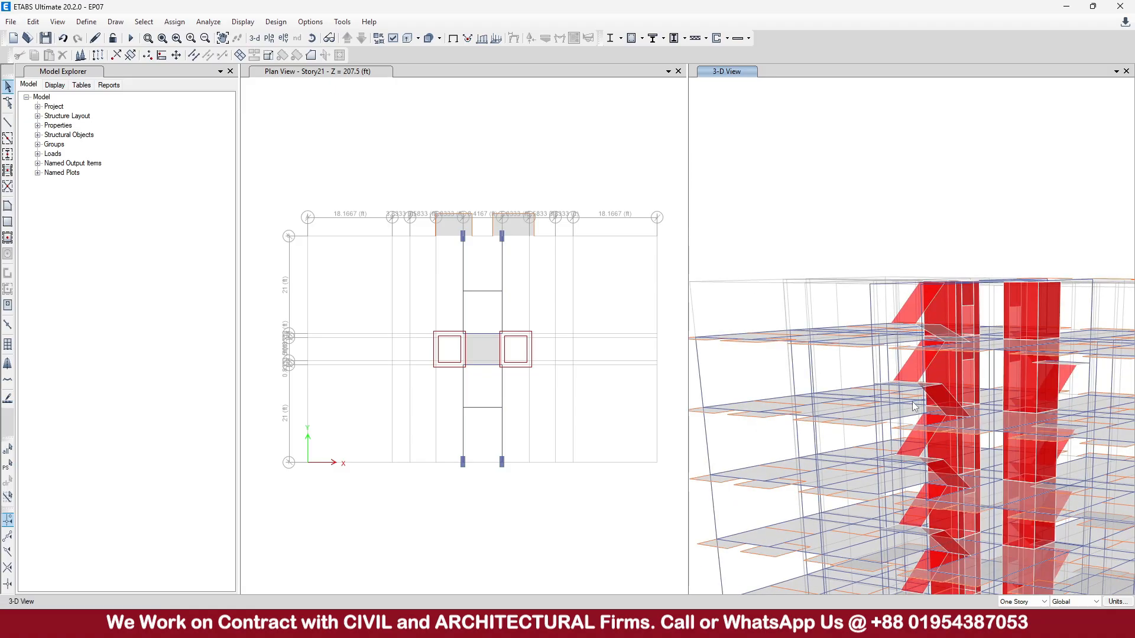
middle_click_drag(913, 402, 904, 429, "shift")
scroll(927, 392, "up", 5)
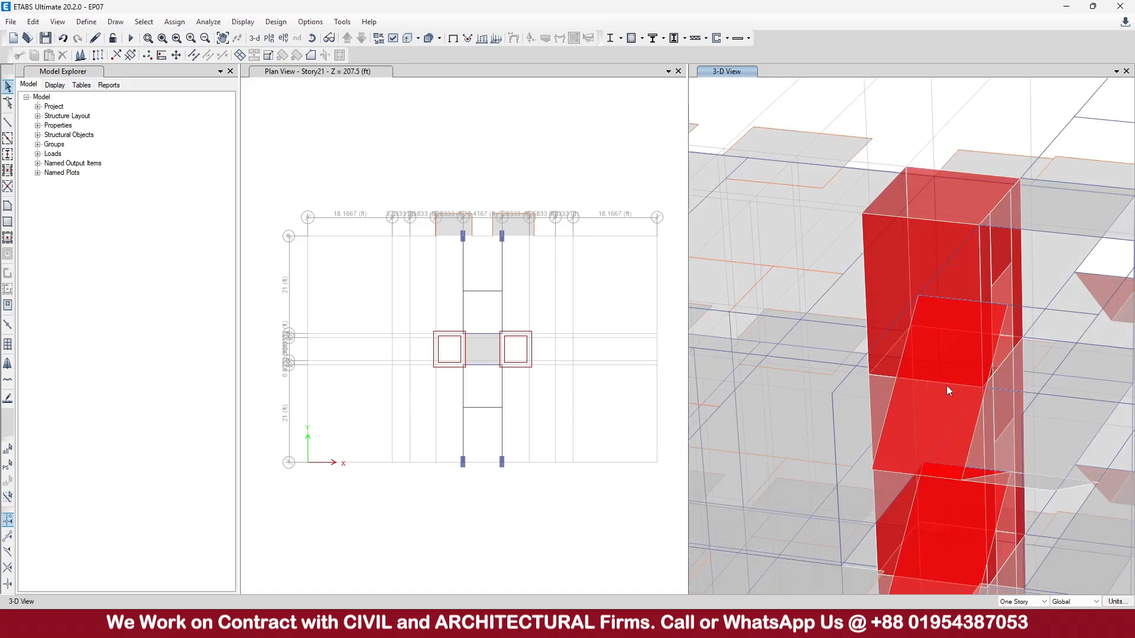
left_click(947, 387)
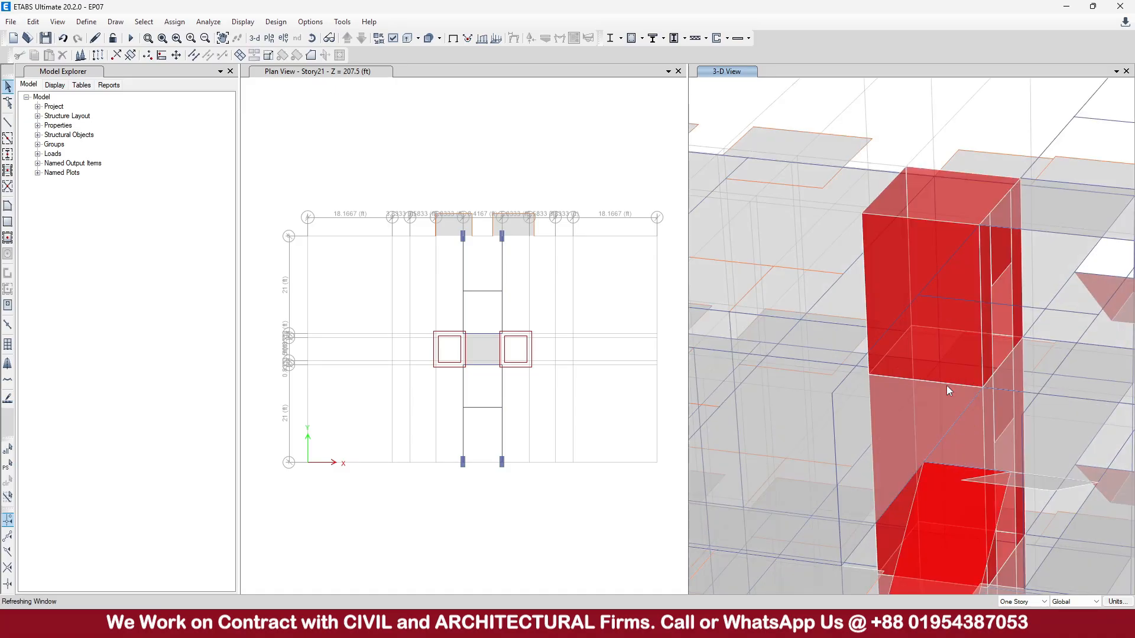
scroll(1027, 476, "up", 5)
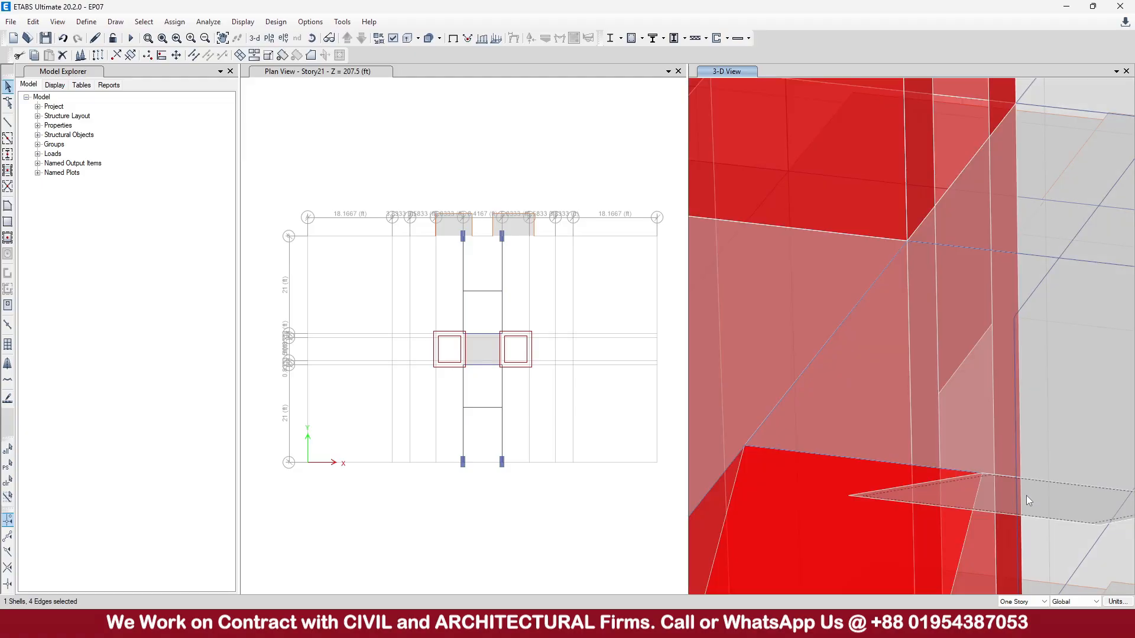
left_click(1026, 495)
scroll(911, 295, "down", 6)
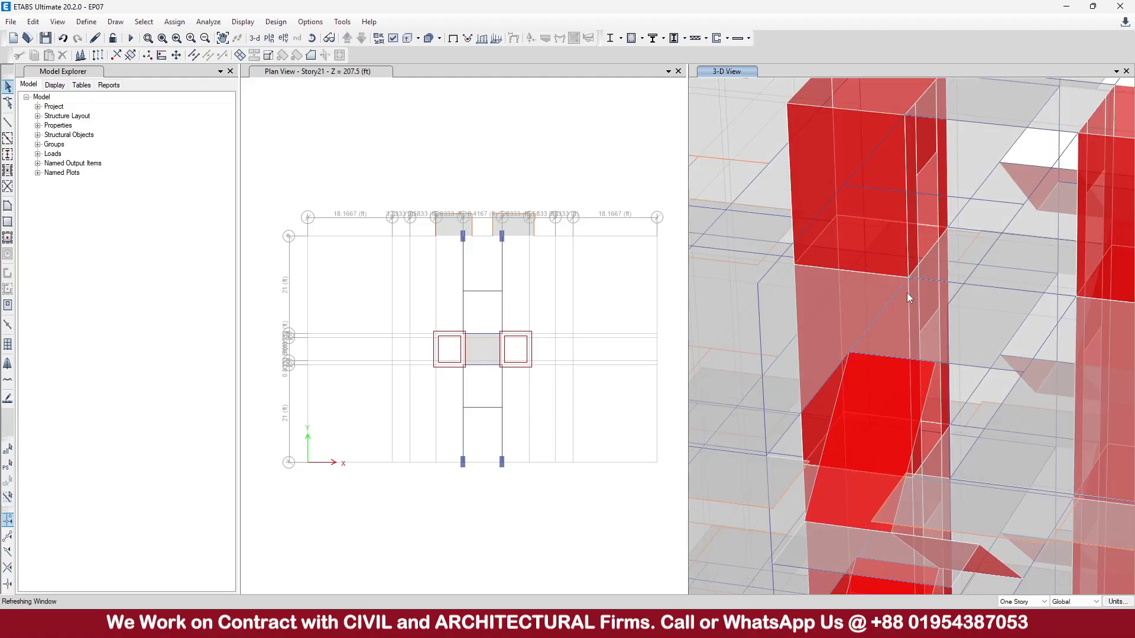
scroll(905, 244, "down", 5)
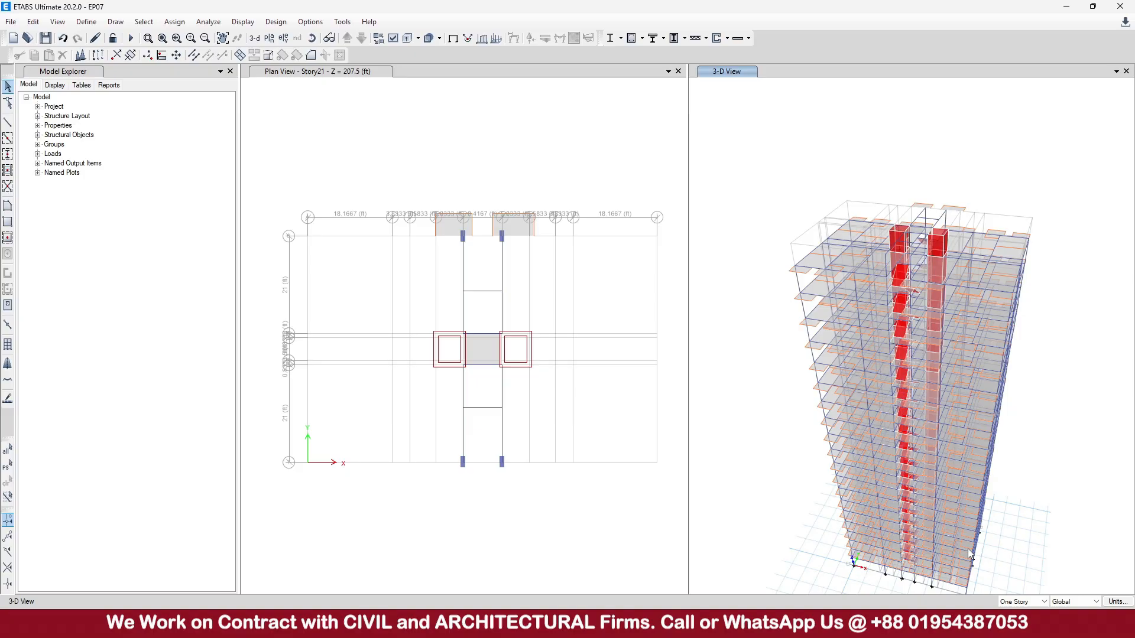
middle_click_drag(968, 548, 865, 497, "shift")
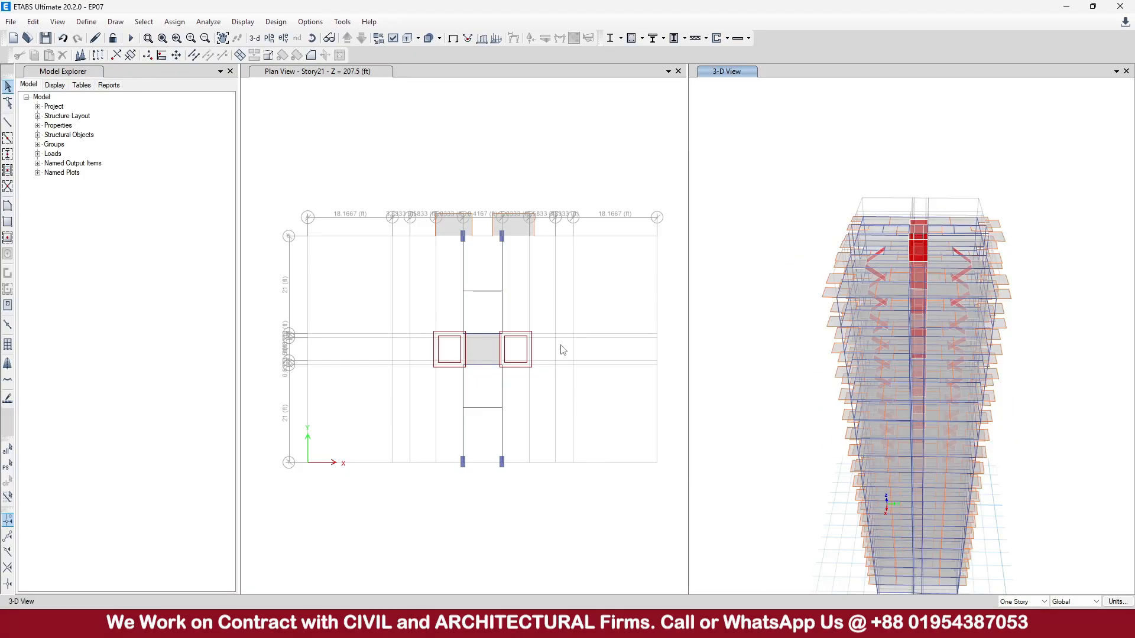
Step: Delete the two Story21 slabs projecting beyond grid 6, together with their edge lines
scroll(522, 231, "up", 4)
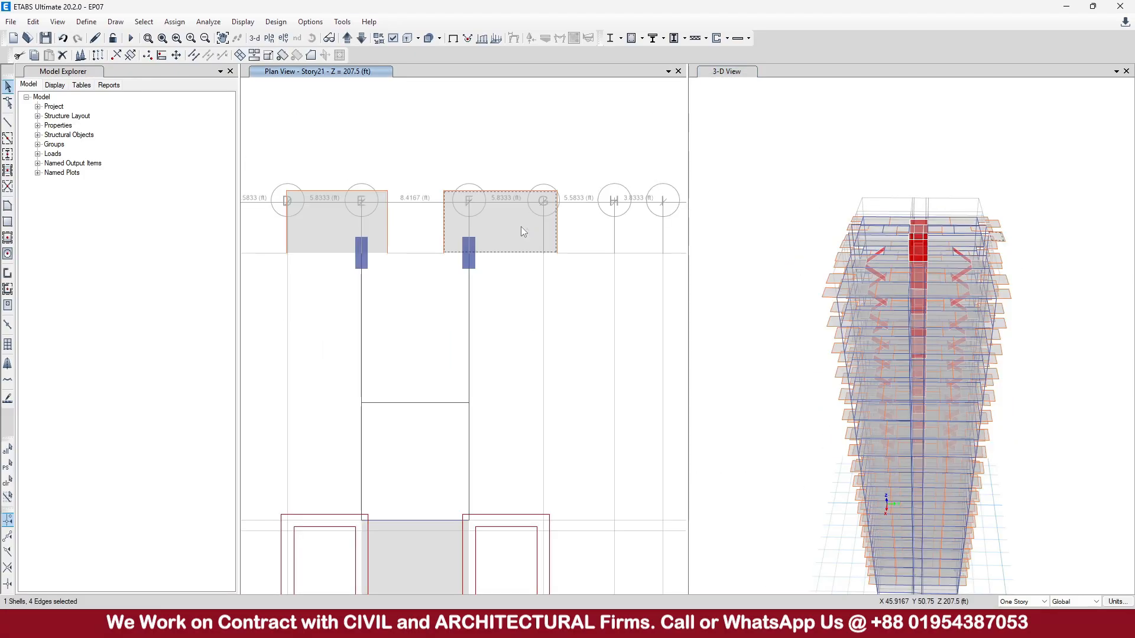
left_click_drag(589, 228, 423, 174)
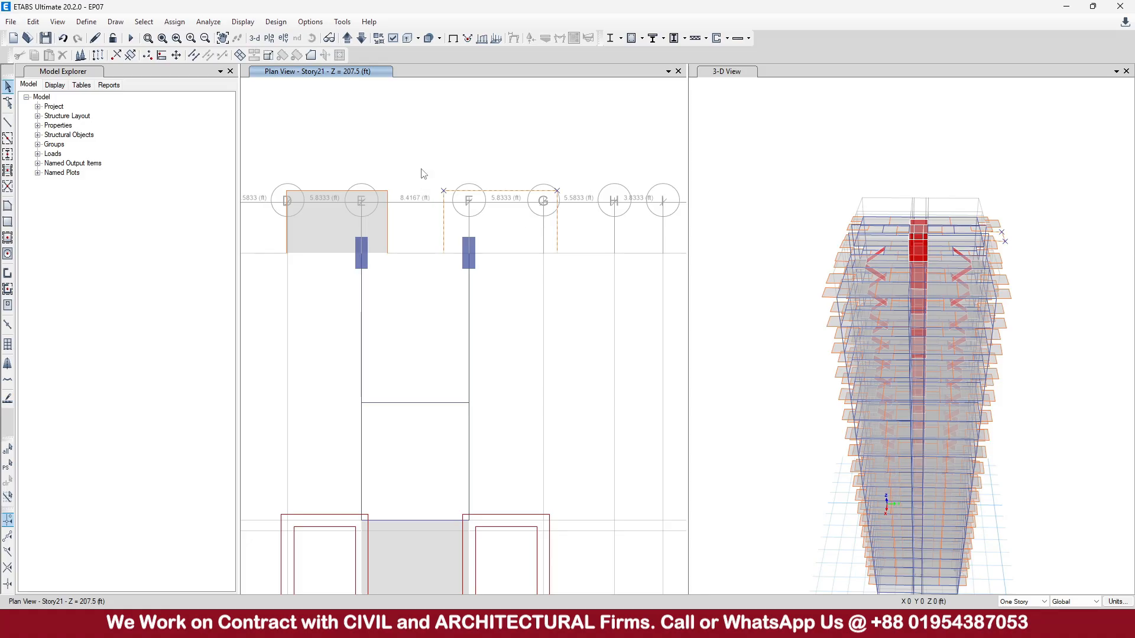
key("Delete")
left_click_drag(407, 227, 270, 187)
key("Delete")
scroll(443, 246, "down", 4)
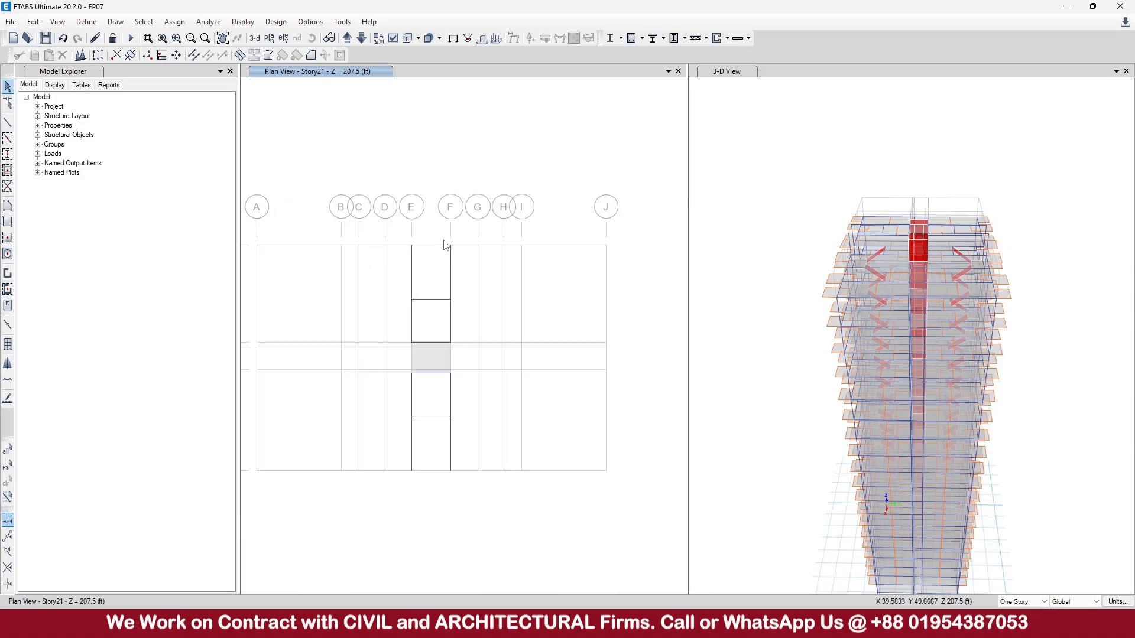
Step: Draw a B 12X21 beam on Story21 from grid point E6 to grid point F6
left_click(7, 123)
scroll(430, 276, "up", 3)
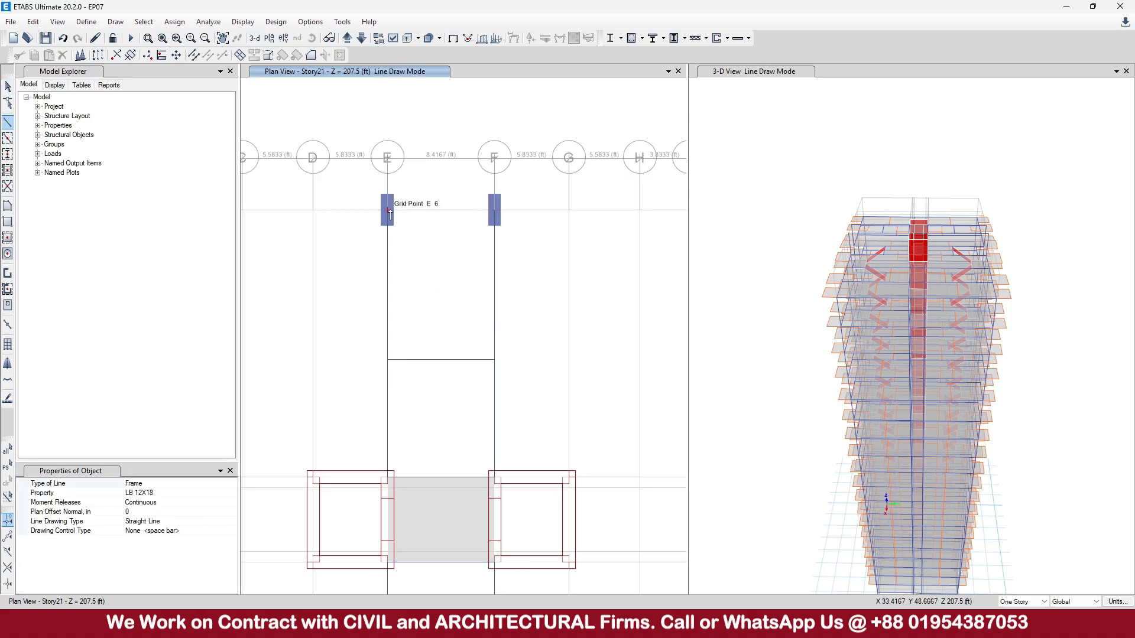
left_click(233, 495)
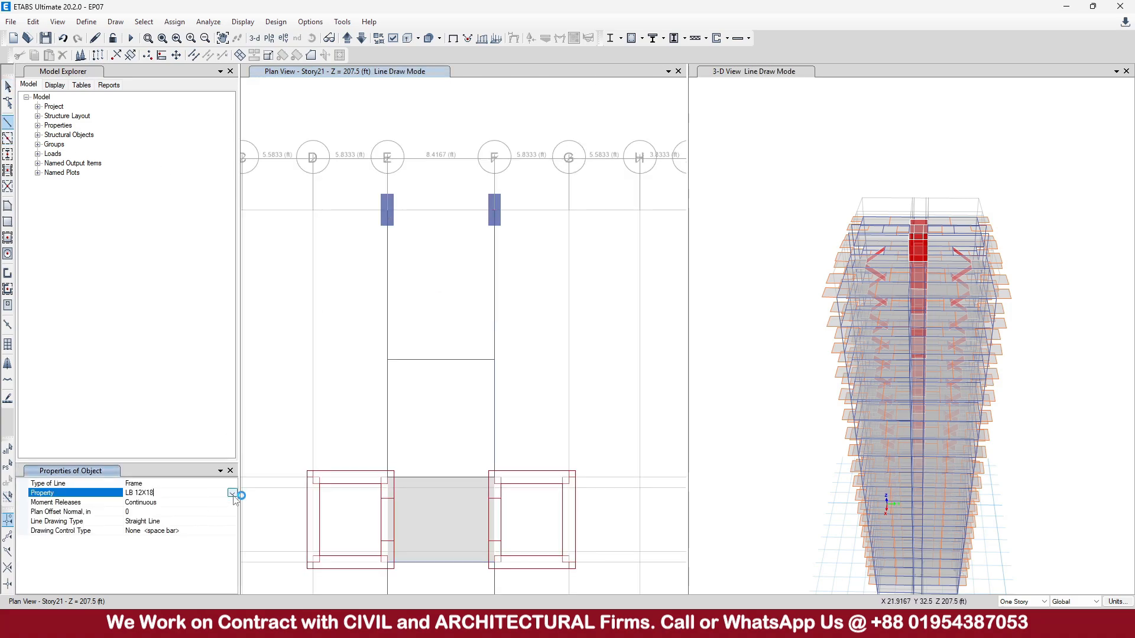
scroll(163, 540, "up", 4)
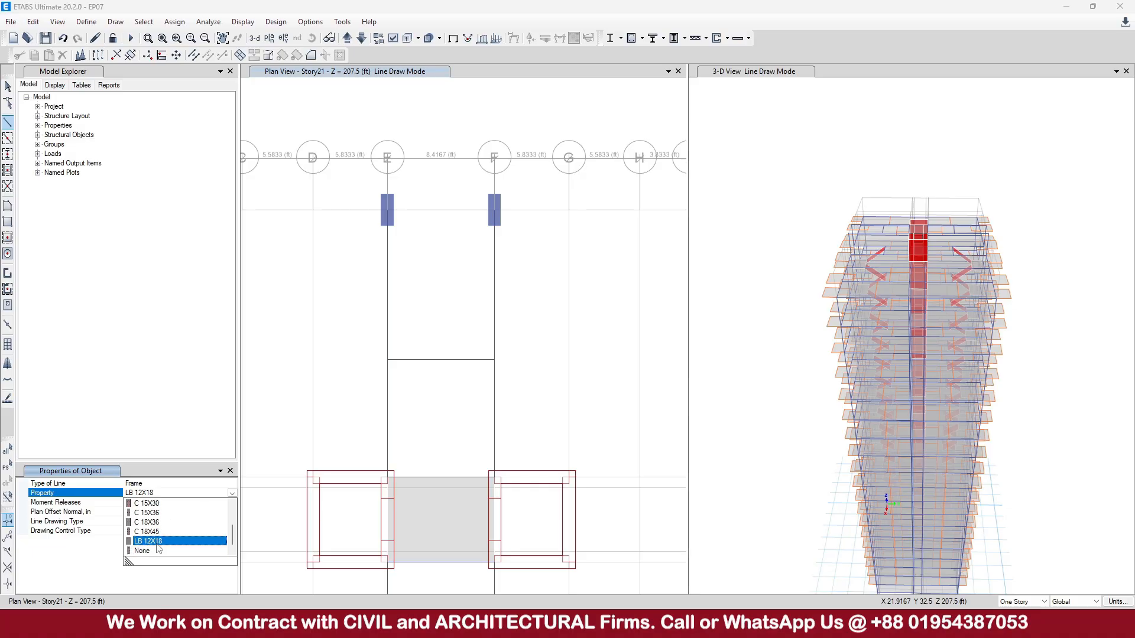
left_click(148, 512)
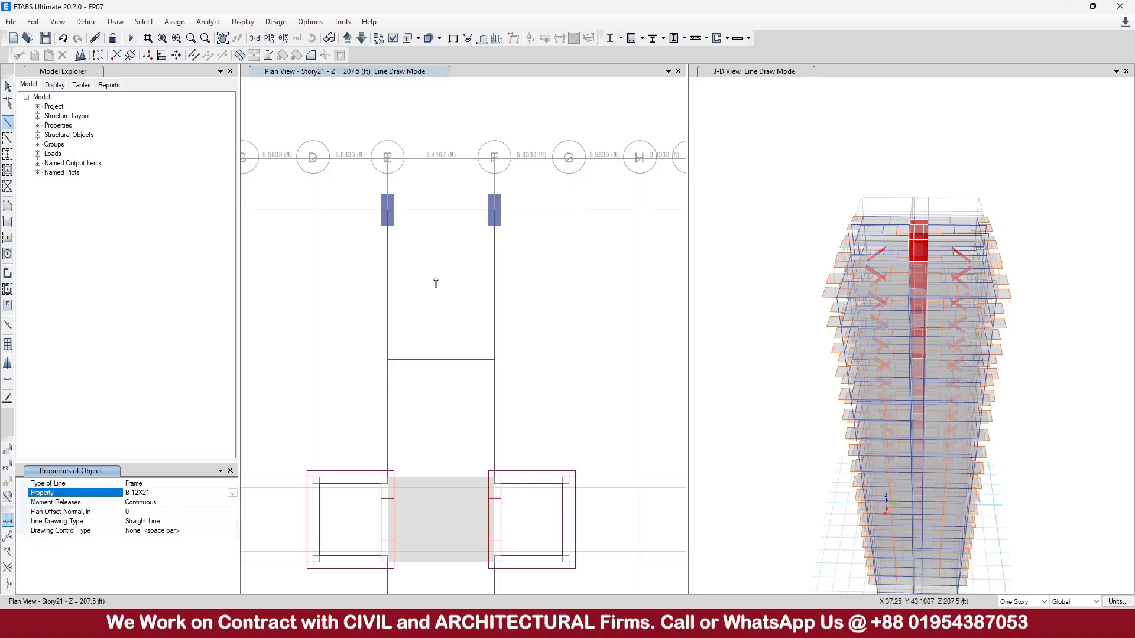
left_click(388, 211)
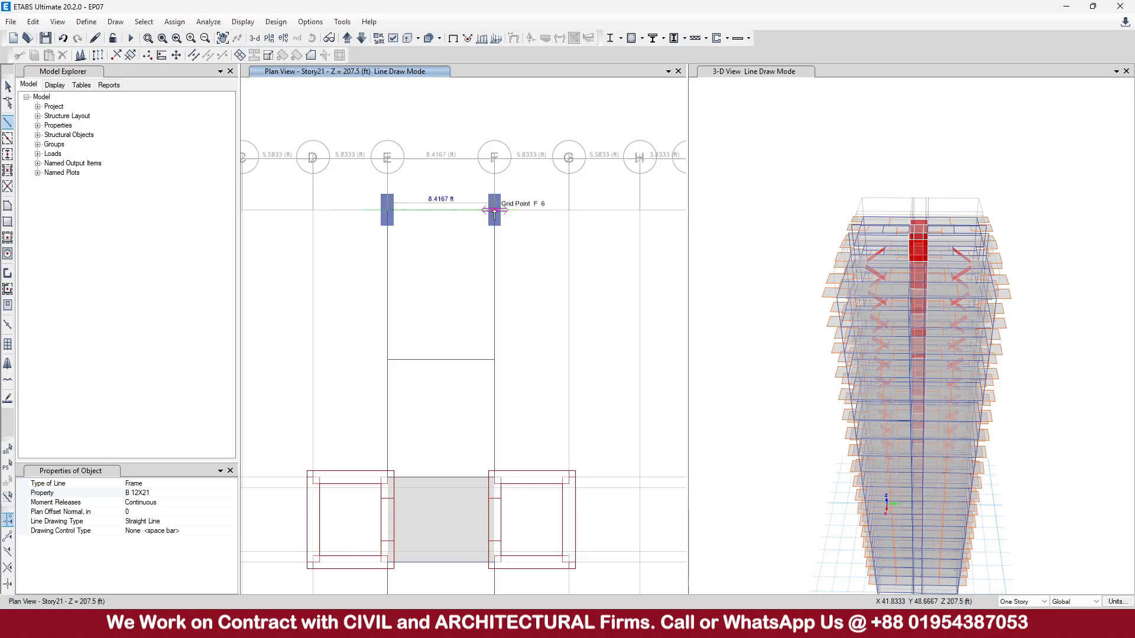
left_click(494, 210)
Step: Draw a B 12X21 beam on Story21 between the grid E and F columns along grid 1
scroll(509, 264, "down", 3)
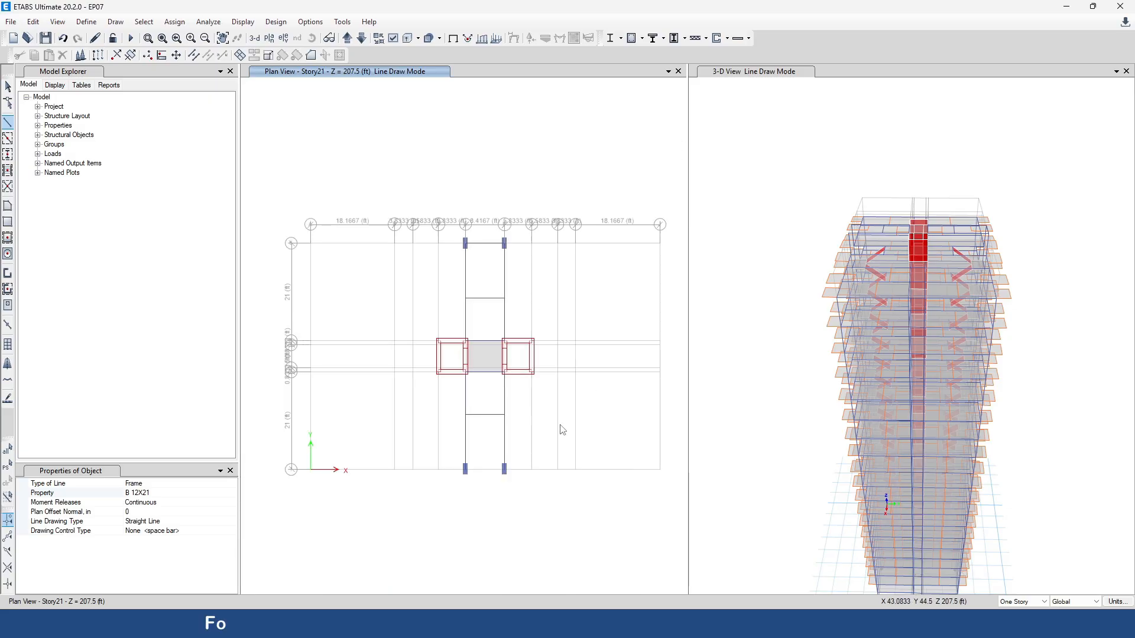
scroll(363, 392, "up", 6)
left_click(362, 386)
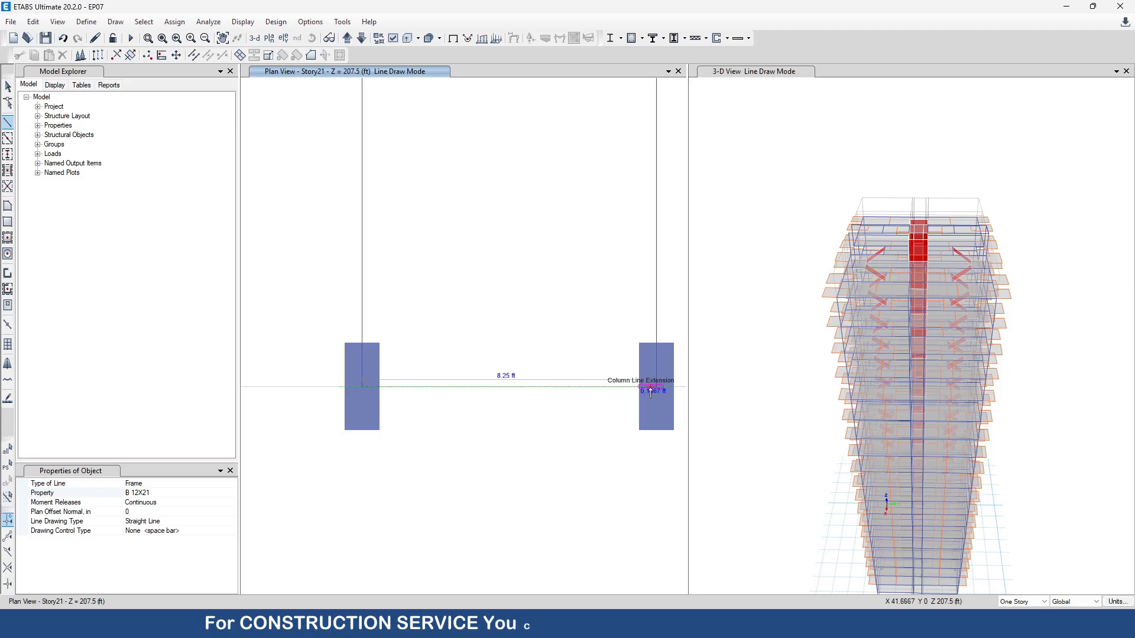
double_click(655, 387)
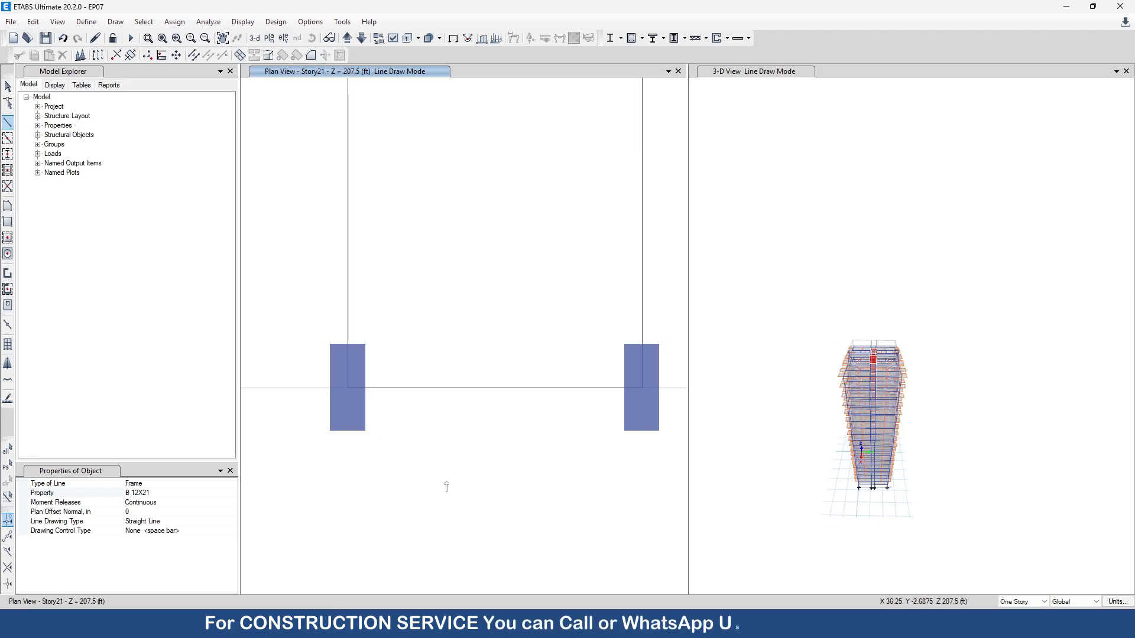
scroll(446, 487, "down", 4)
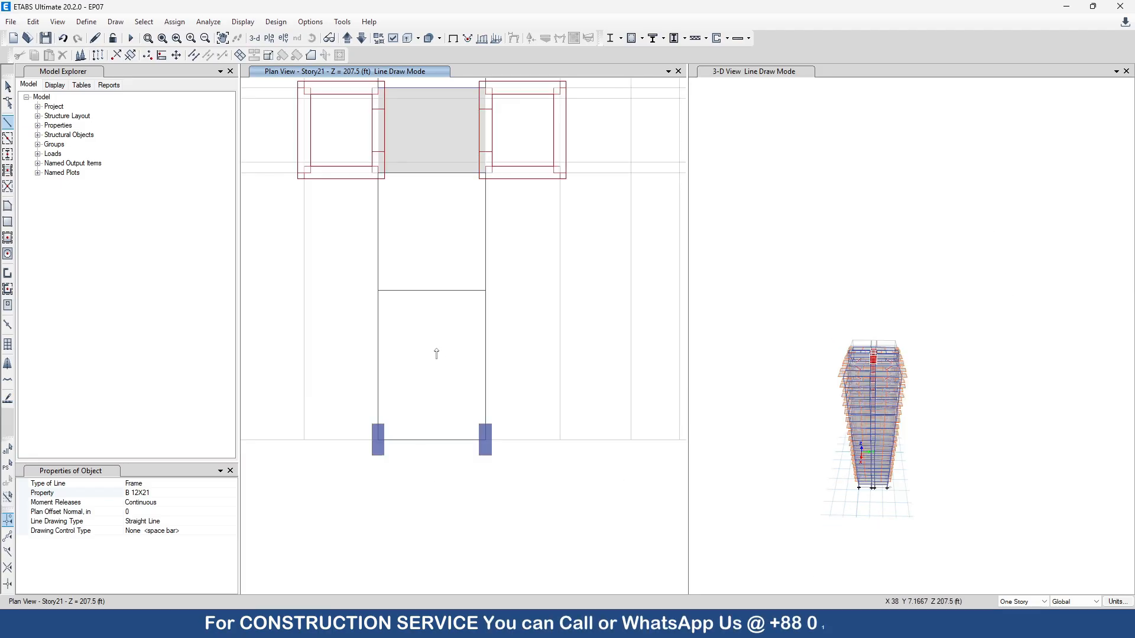
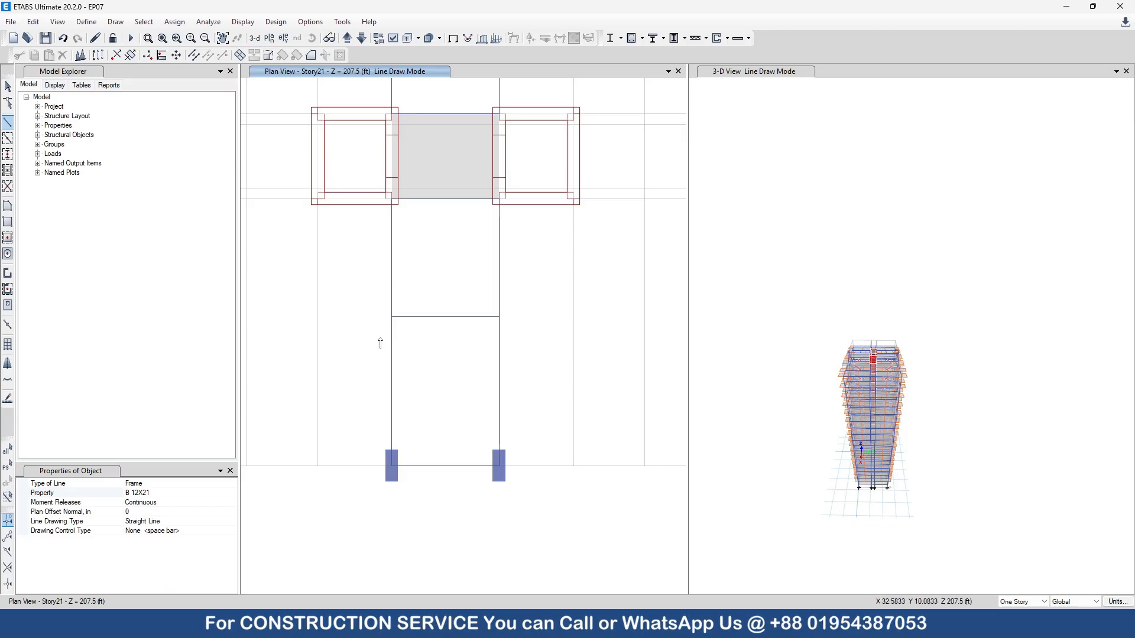
Step: Draw a WT BS 8 INCH slab with local axis 0 on Story21 between grids E and F, from grid 2 to the intermediate beam toward grid 1
left_click(10, 206)
left_click(227, 490)
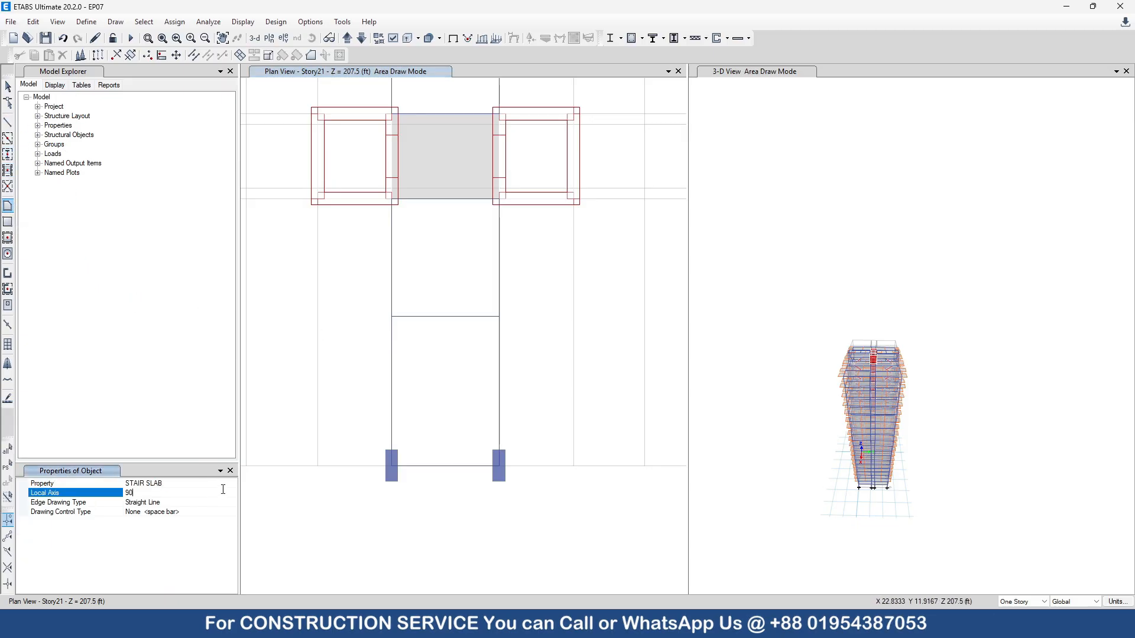
left_click(230, 485)
left_click(231, 485)
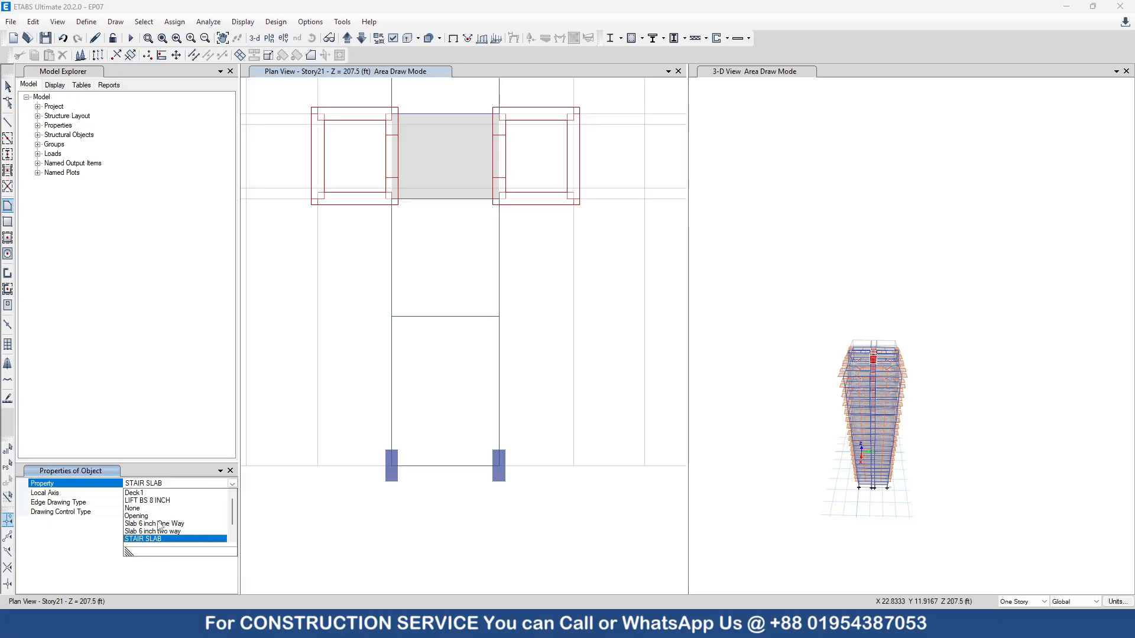
scroll(155, 530, "down", 1)
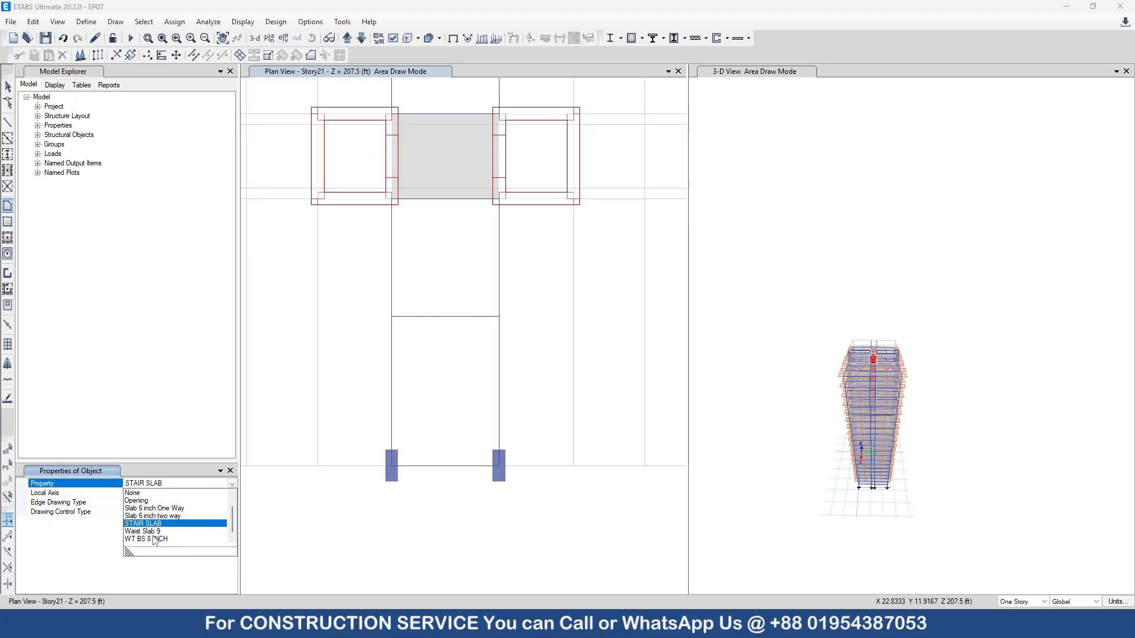
left_click(153, 538)
left_click(144, 494)
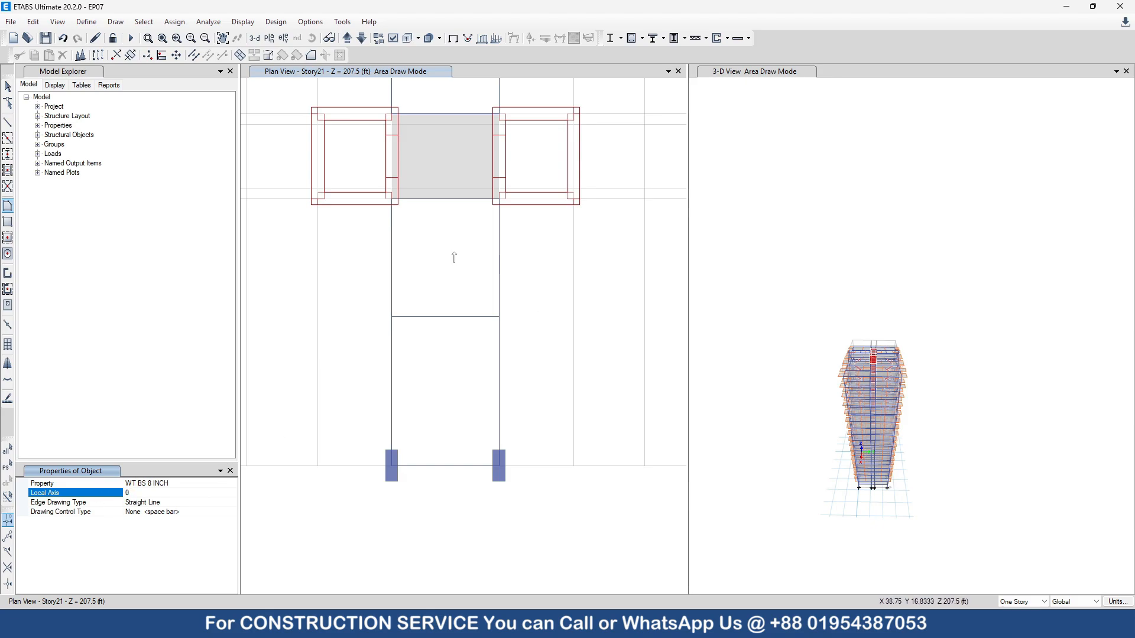
scroll(403, 234, "up", 3)
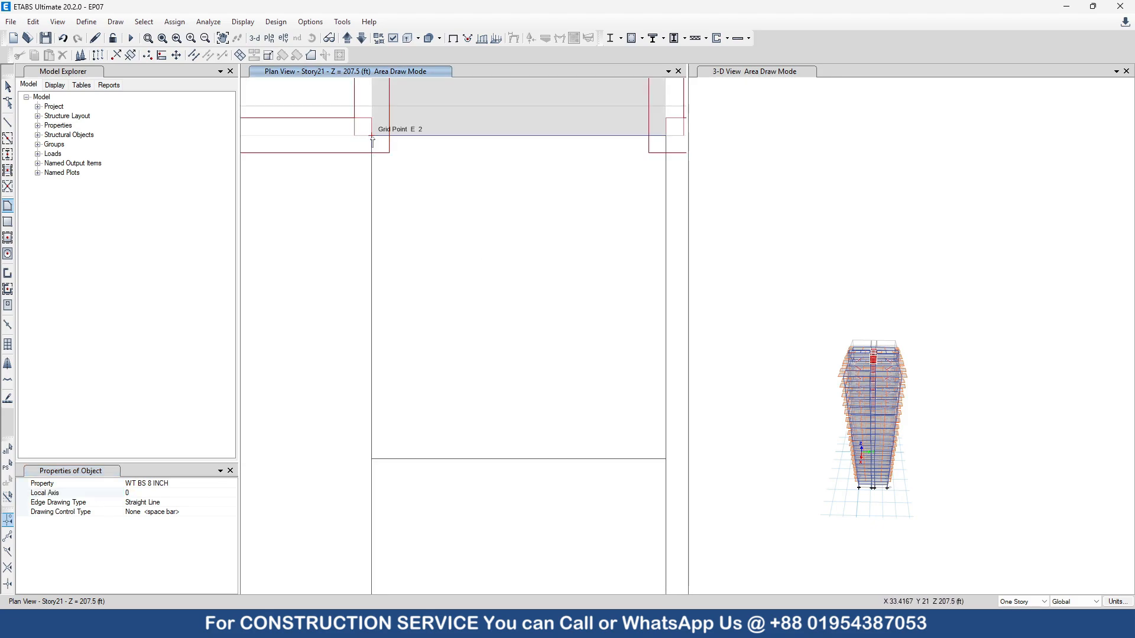
scroll(441, 473, "down", 3)
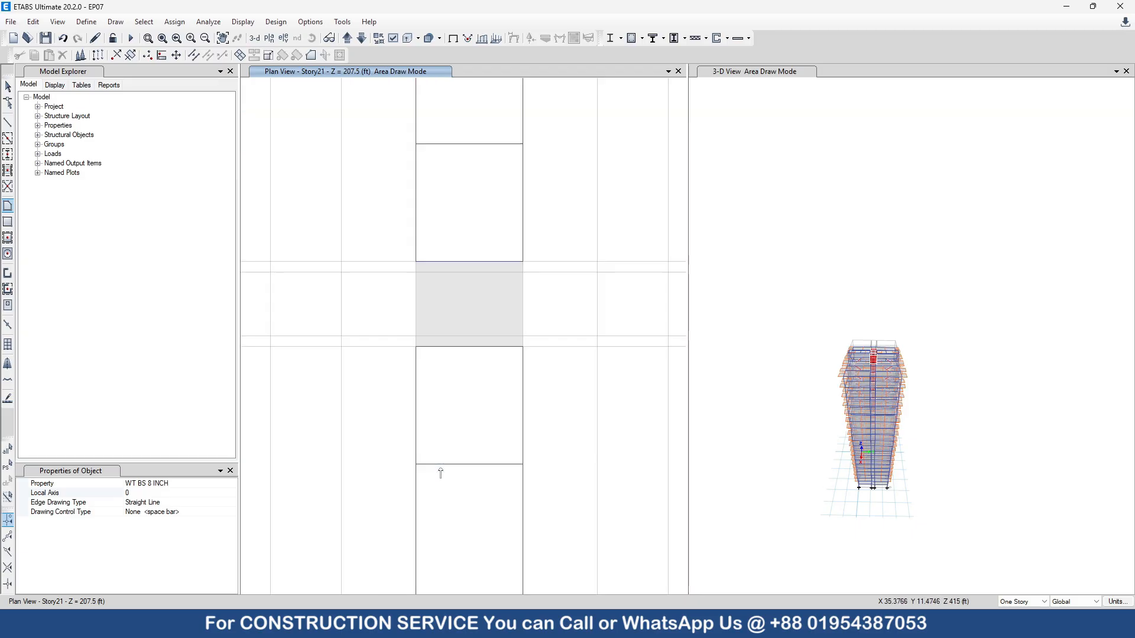
left_click(522, 464)
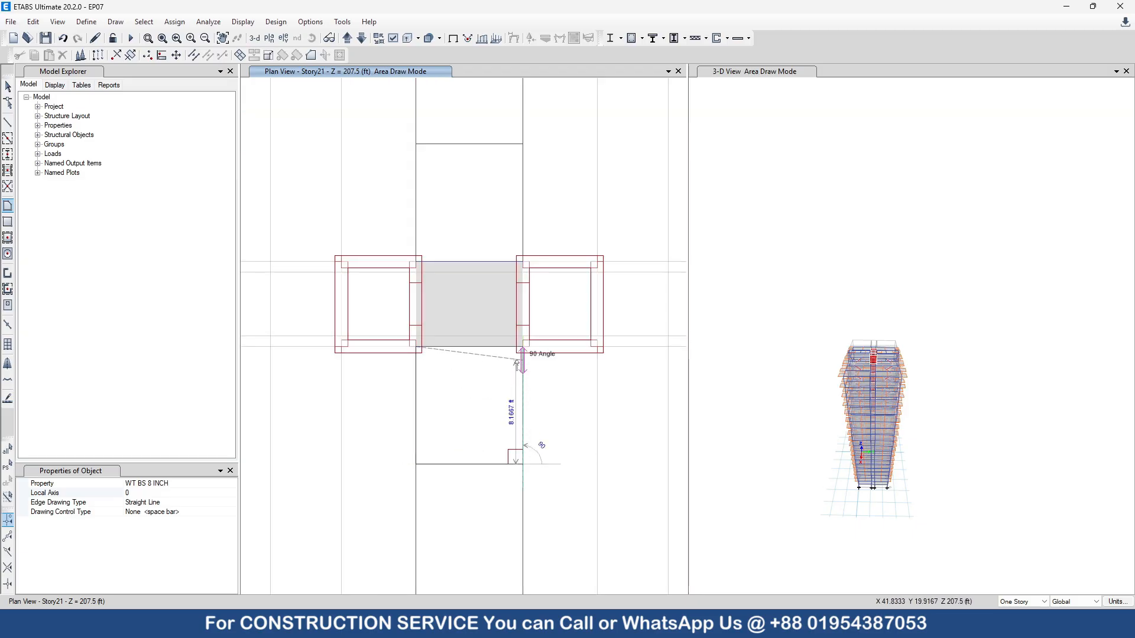
left_click(523, 347)
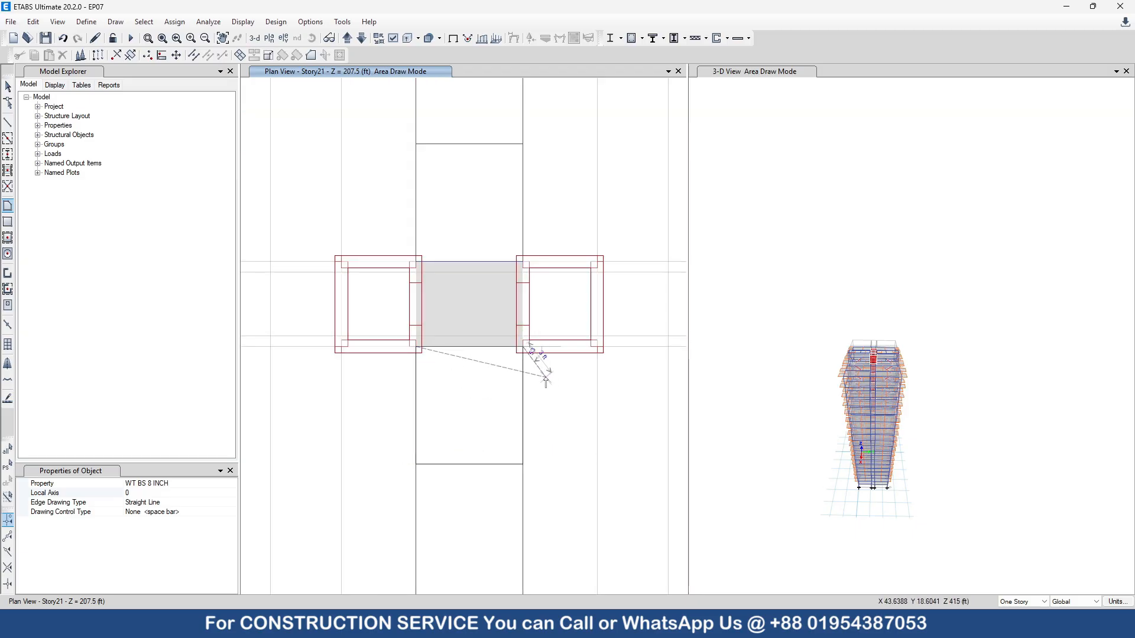
key("Return")
Step: Draw a WT BS 8 INCH slab on Story21 between grids E and F, from that intermediate beam to grid 1
middle_click_drag(486, 489, 446, 347)
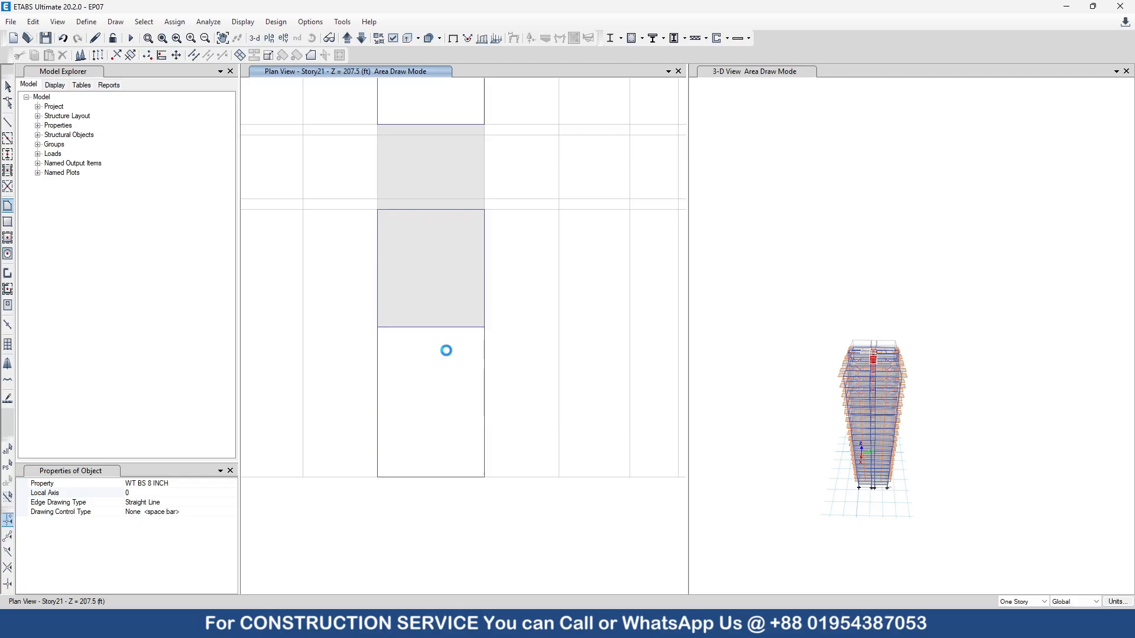
left_click(378, 327)
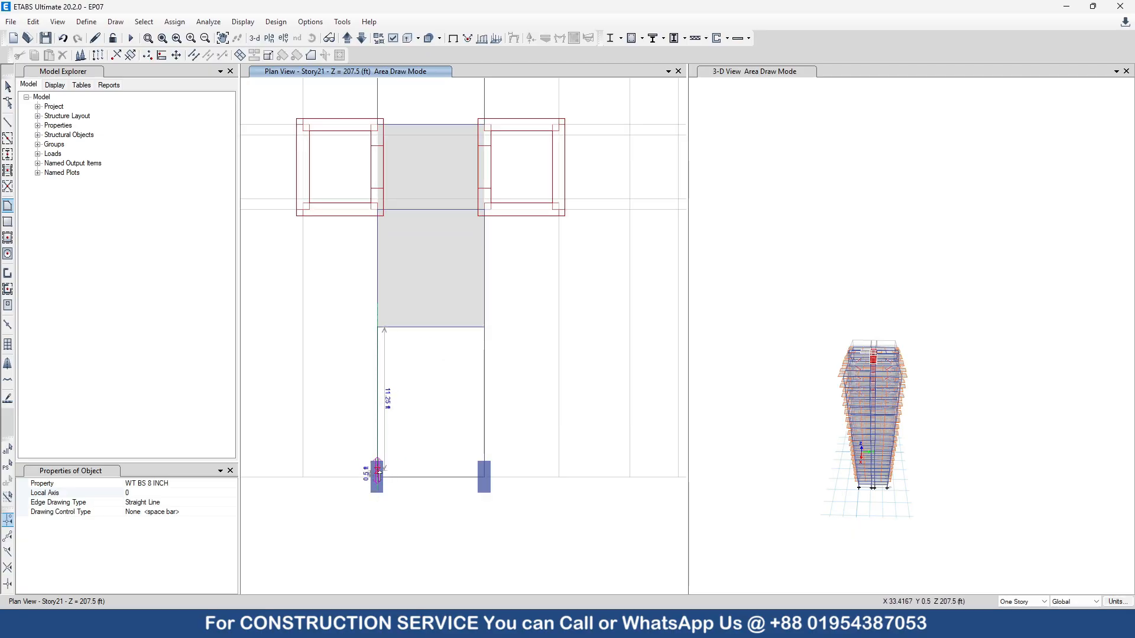
left_click(377, 478)
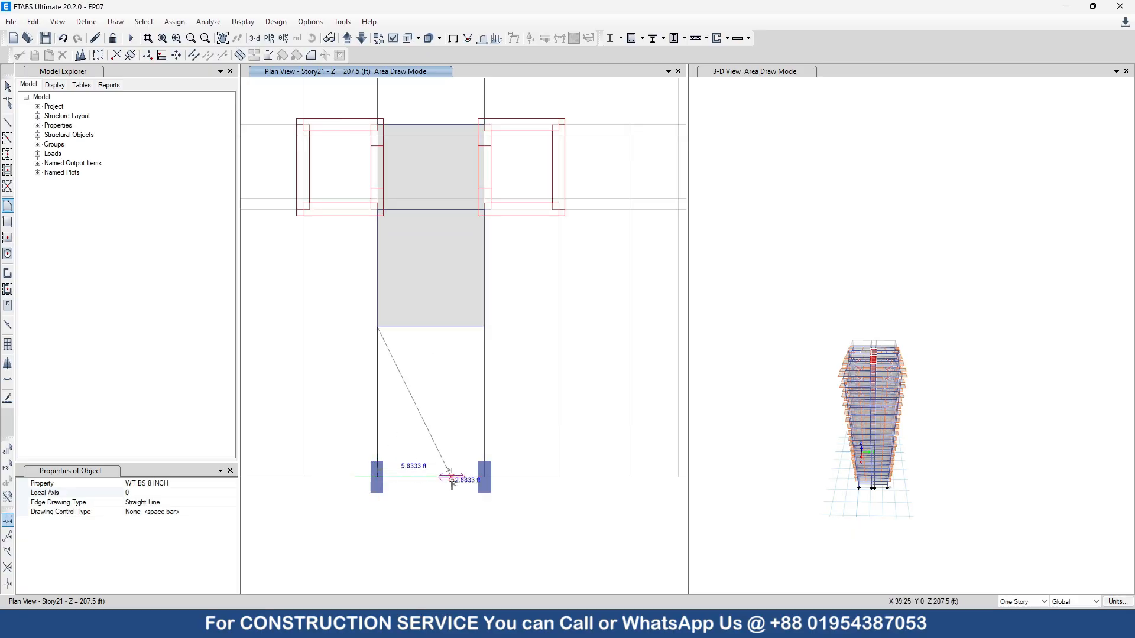
left_click(484, 477)
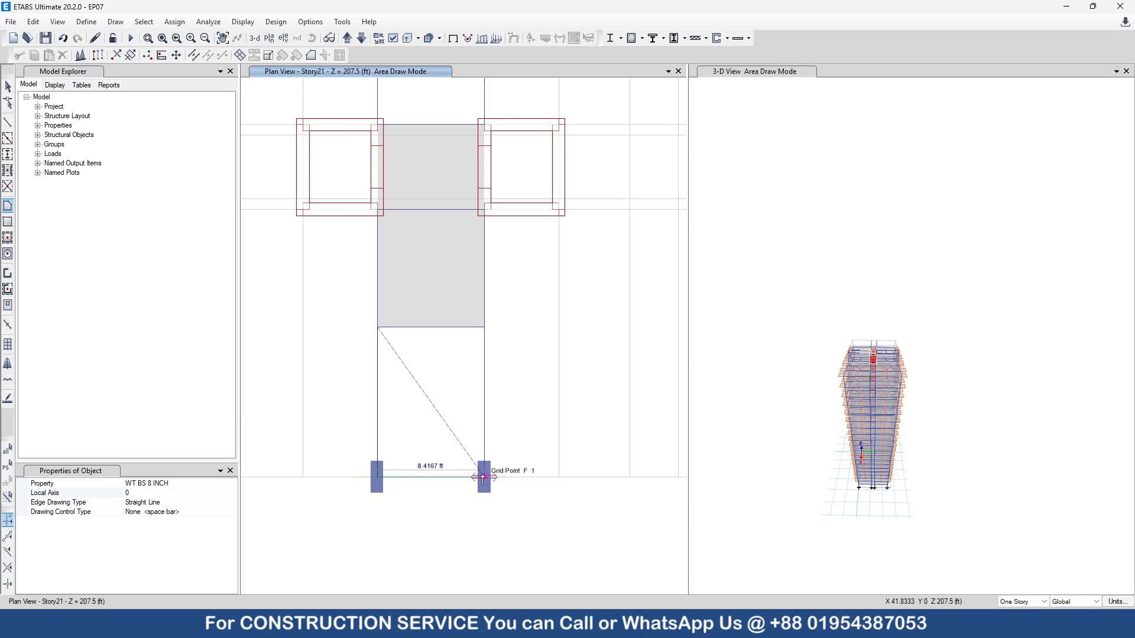
left_click(484, 327)
key("Return")
Step: Draw a WT BS 8 INCH slab on Story21 between grids E and F, from grid 6 to the nearest intermediate beam
scroll(518, 420, "down", 3)
scroll(487, 249, "up", 3)
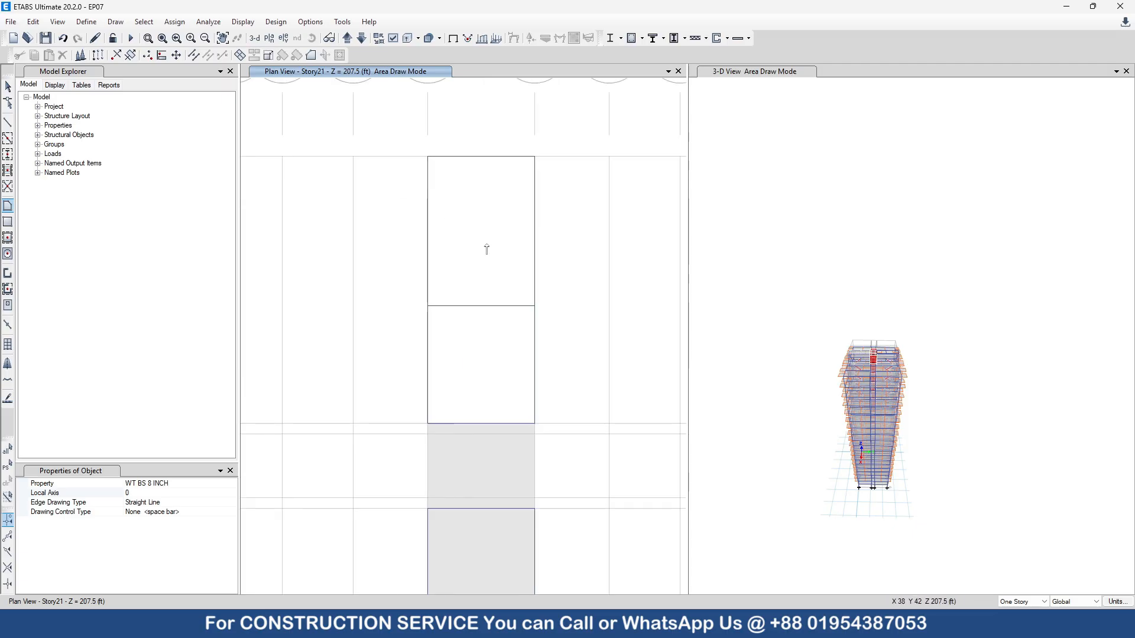
left_click(428, 156)
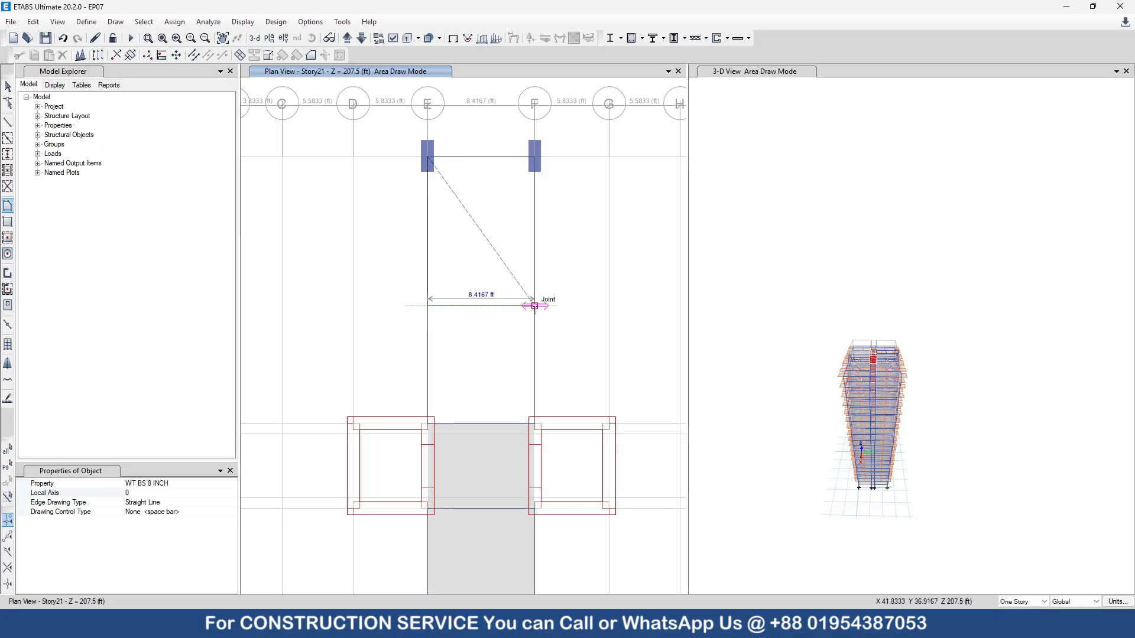
left_click(535, 306)
left_click(535, 156)
key("Return")
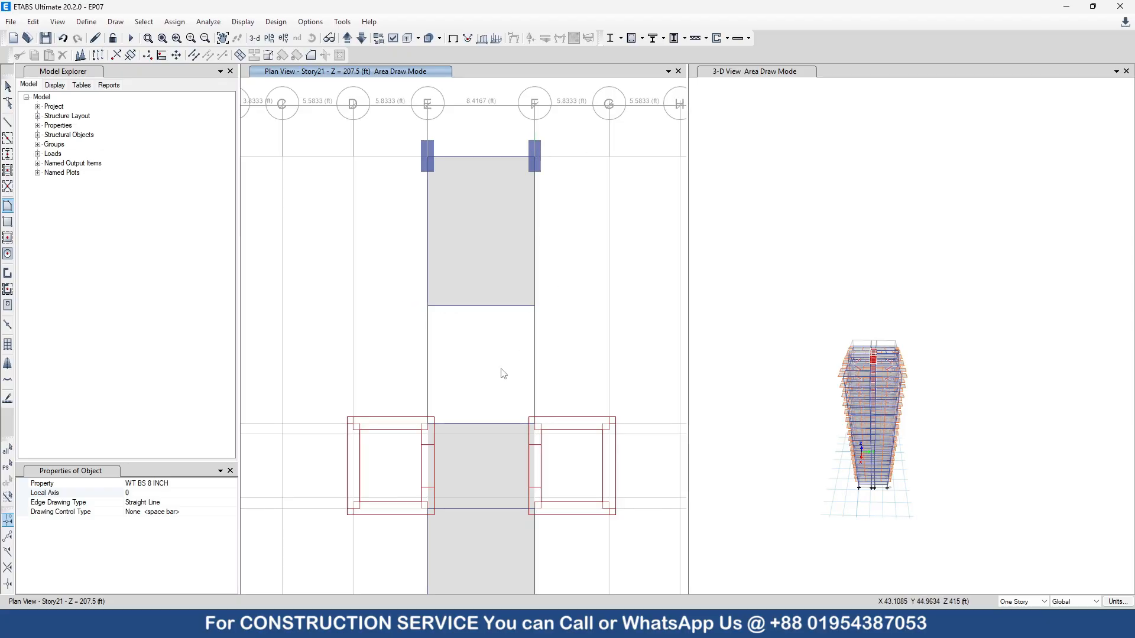
Step: Fill the remaining Story21 bay between grids E and F, from the intermediate beam to grid 5, with a WT BS 8 INCH slab
left_click(428, 306)
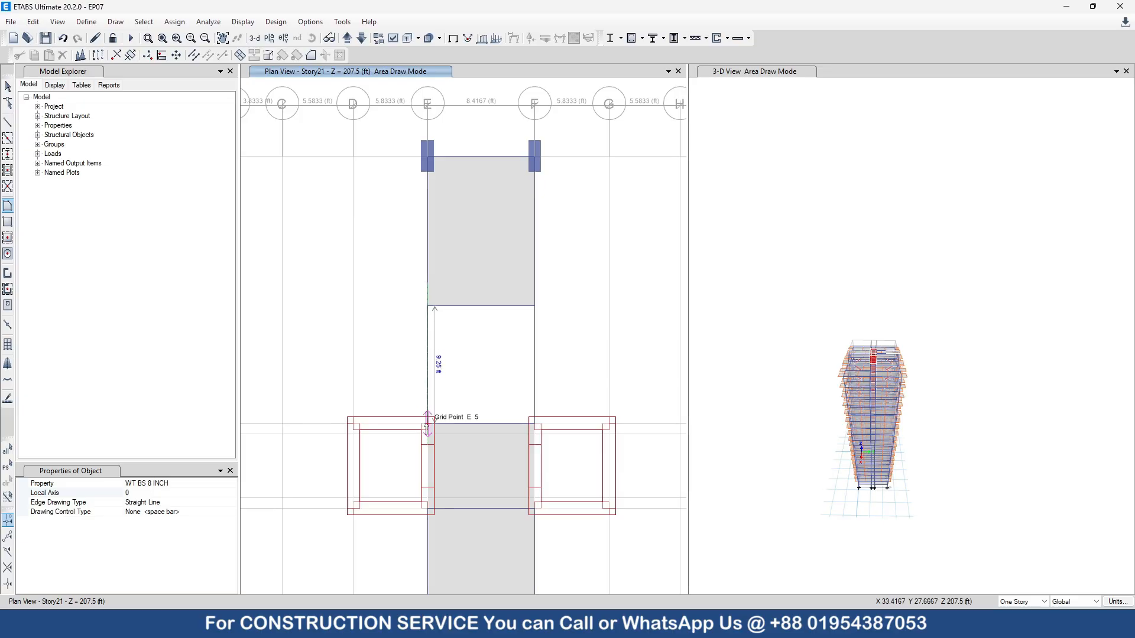
left_click(428, 423)
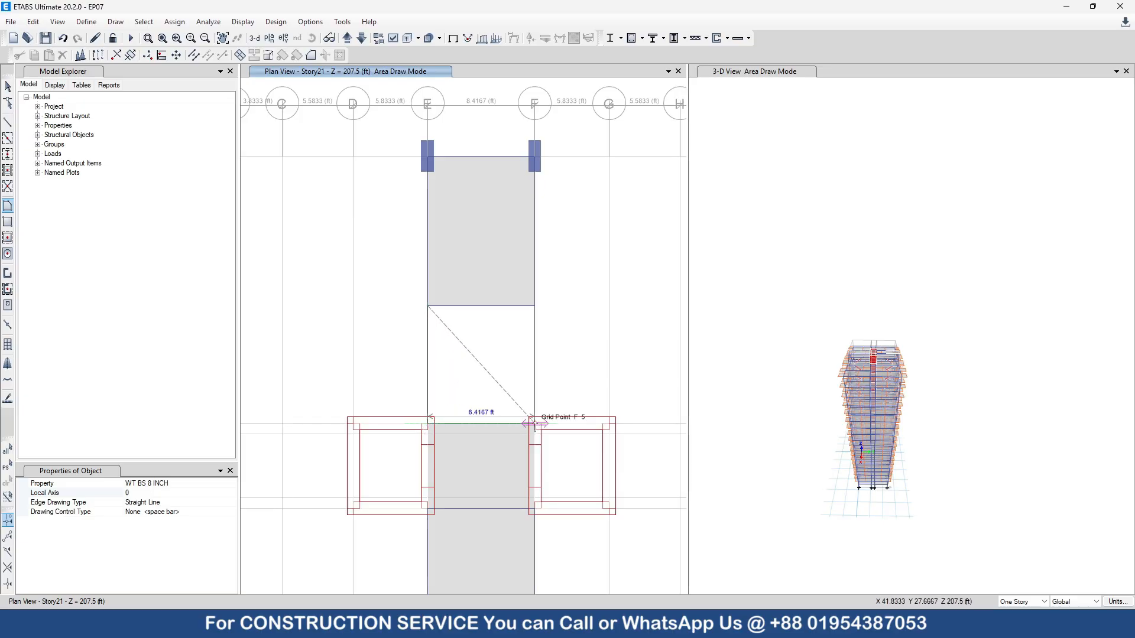
left_click(534, 423)
left_click(534, 305)
key("Return")
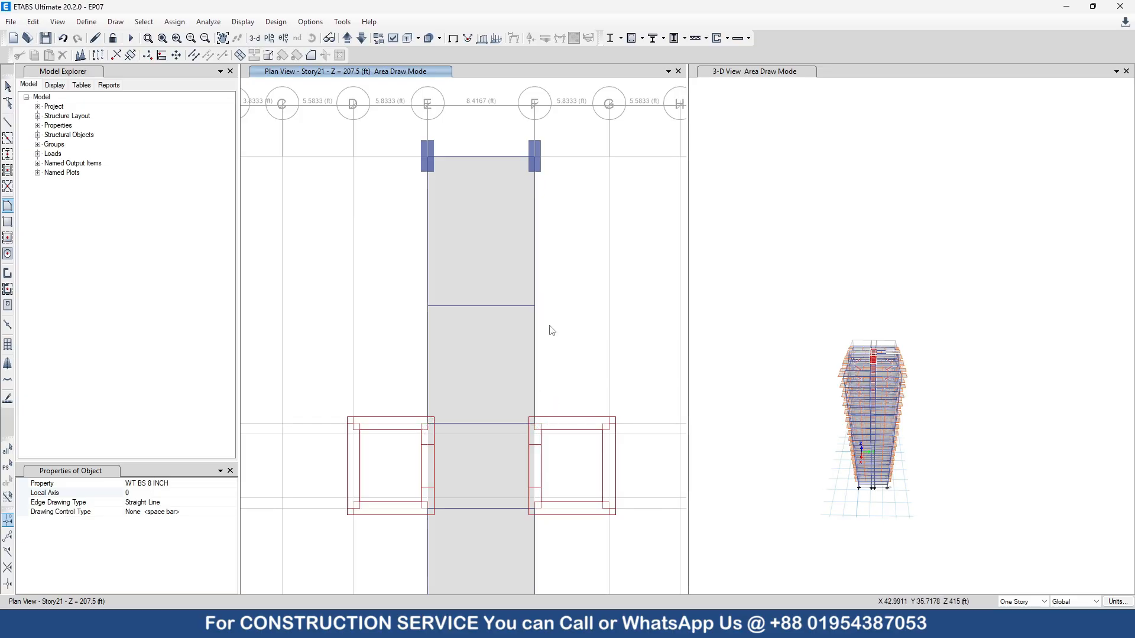
scroll(550, 345, "down", 3)
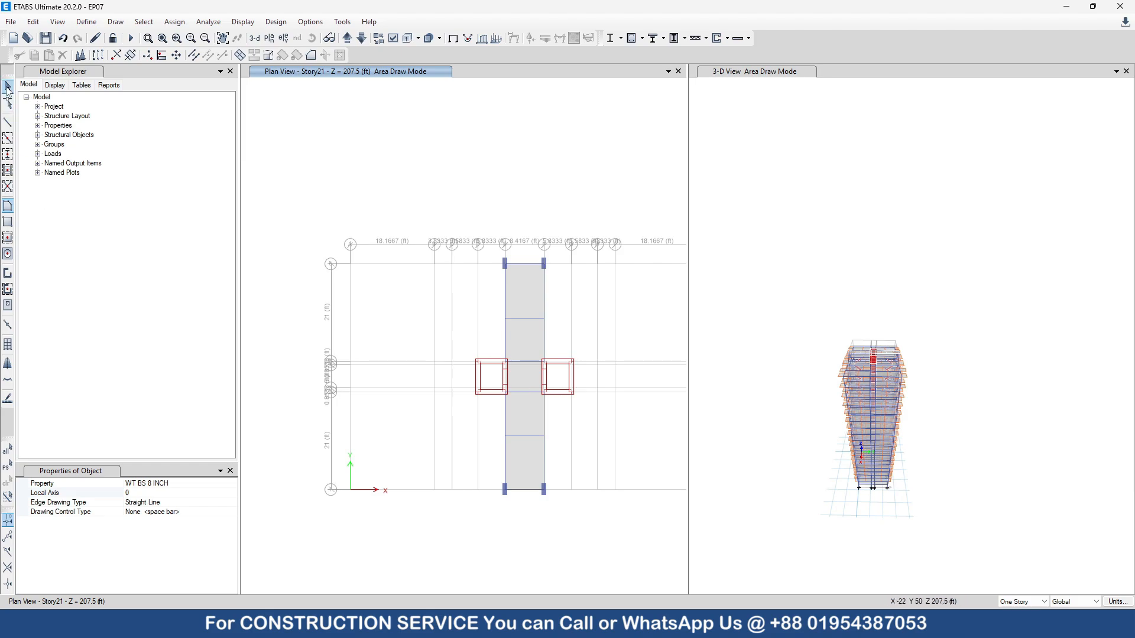
left_click(8, 88)
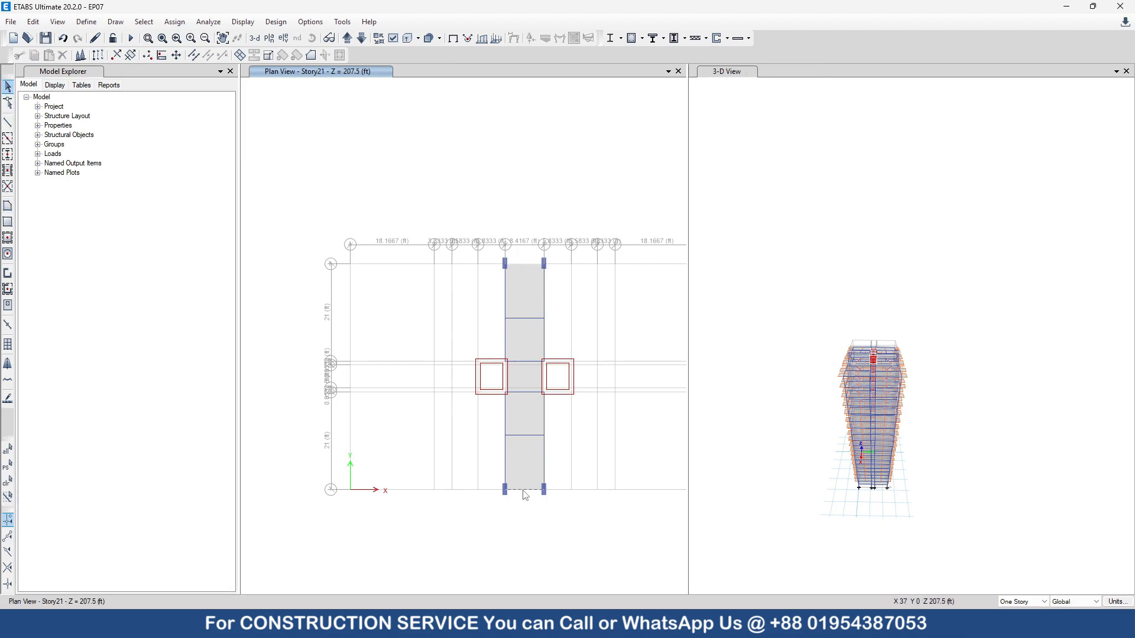
left_click(65, 43)
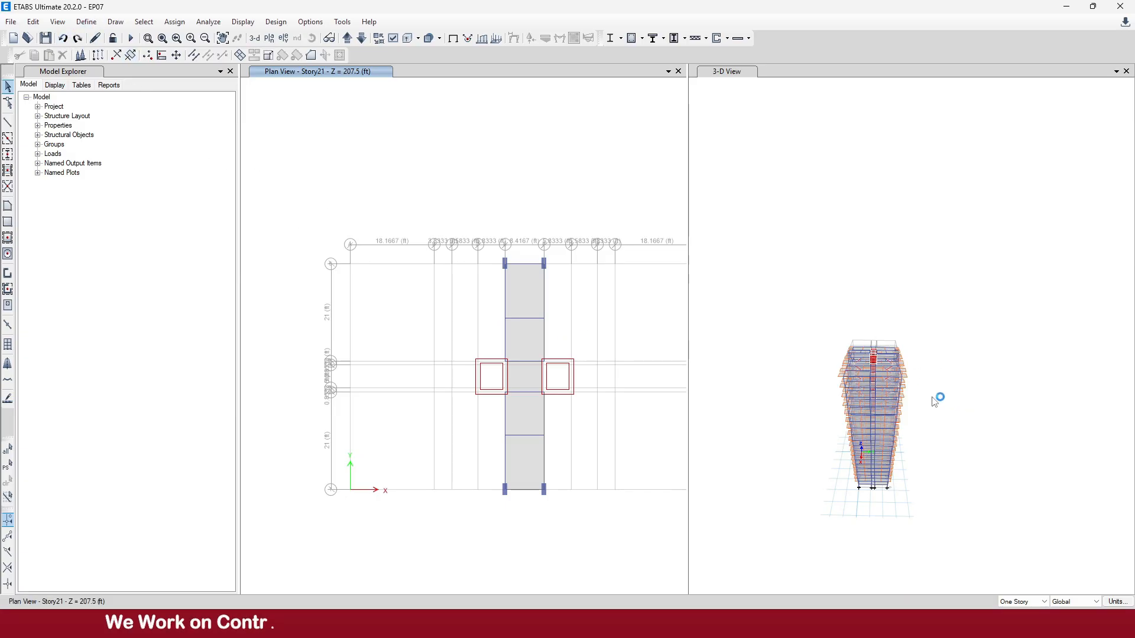
Step: Examine the Story21 roof strip, lift cores and stair flights from several sides in the 3D view
scroll(937, 395, "up", 3)
scroll(794, 436, "down", 3)
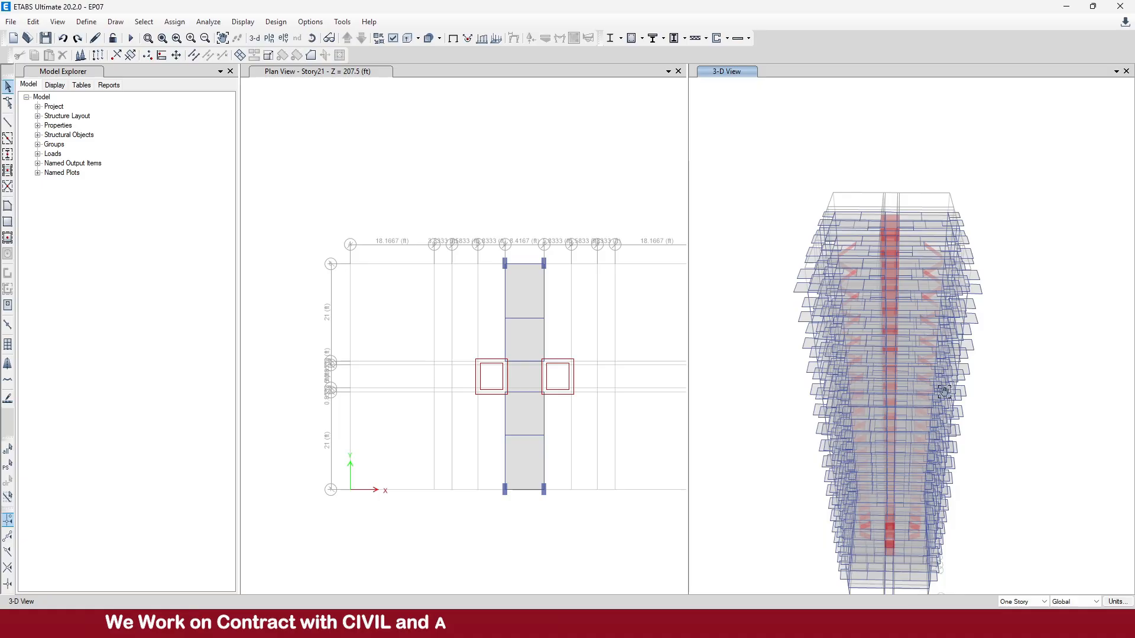
middle_click_drag(932, 477, 875, 355, "shift")
scroll(914, 275, "up", 3)
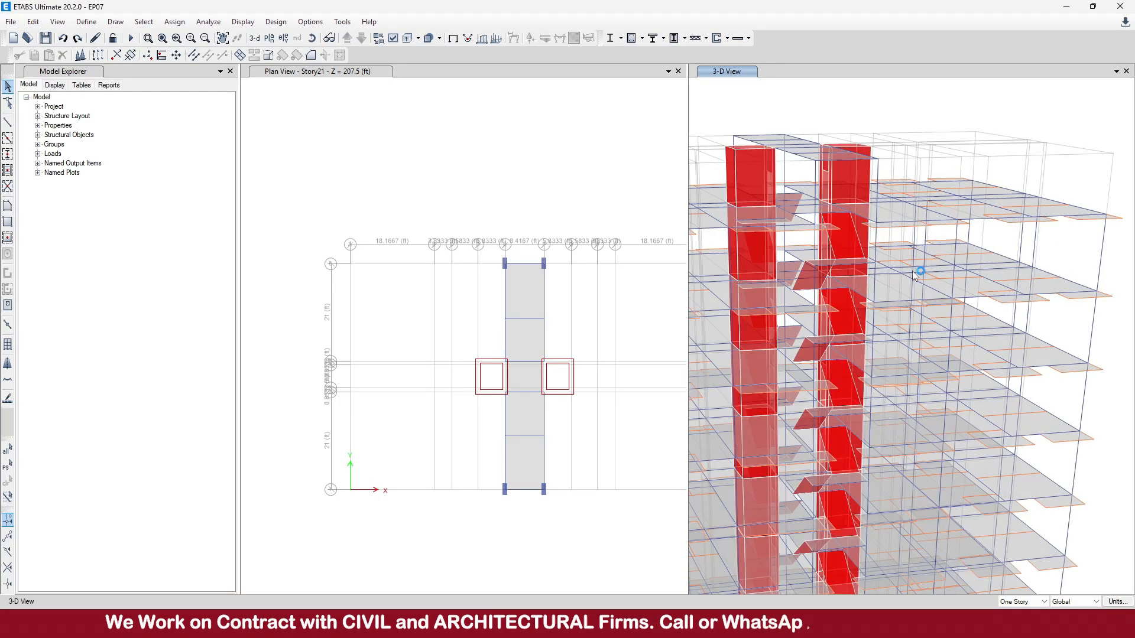
scroll(914, 275, "down", 5)
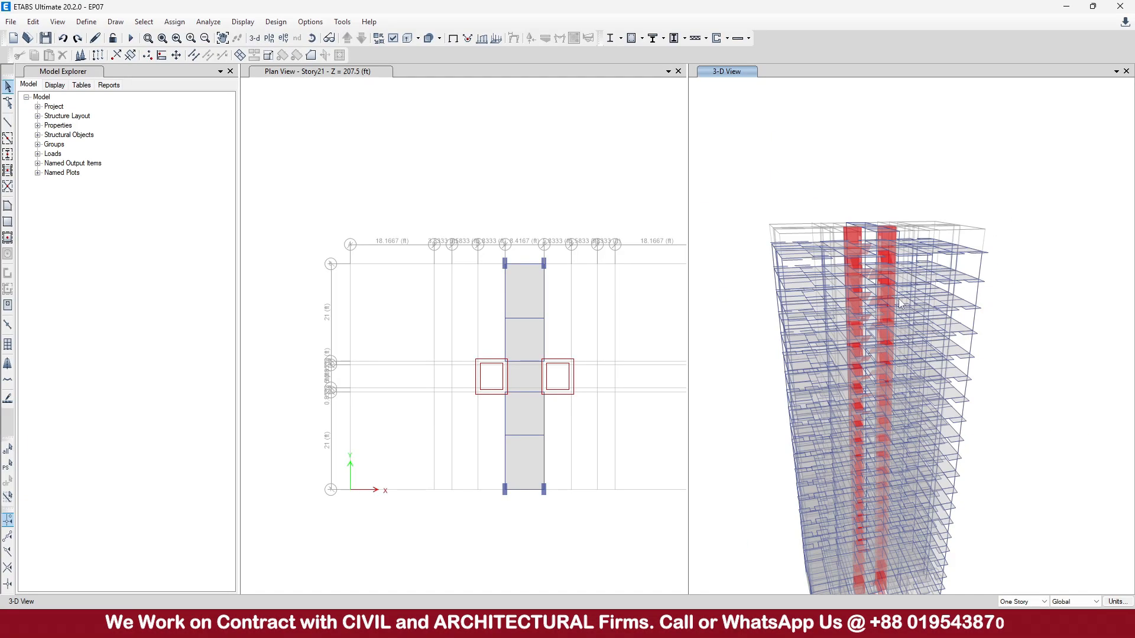
scroll(924, 281, "up", 5)
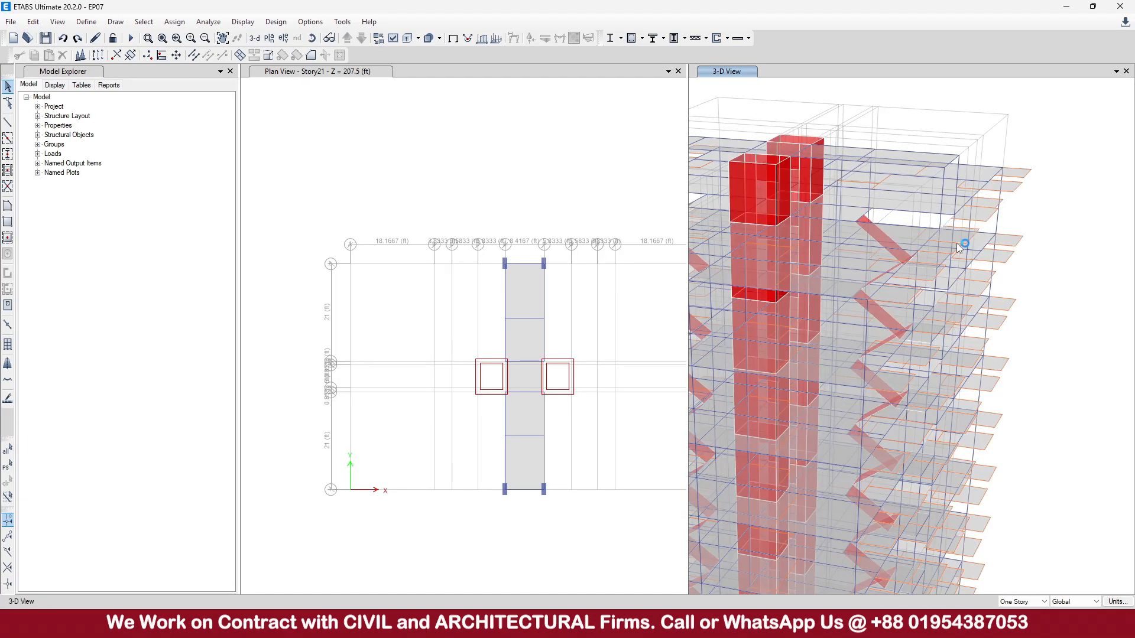
scroll(945, 275, "down", 5)
scroll(804, 234, "up", 5)
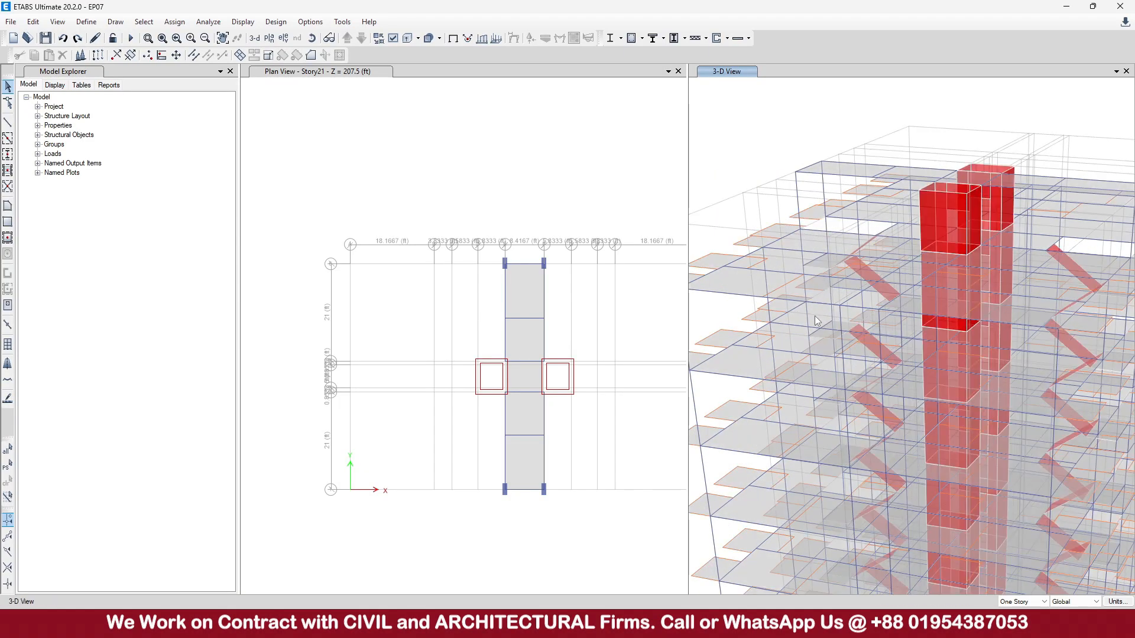
scroll(815, 316, "down", 5)
scroll(926, 298, "up", 5)
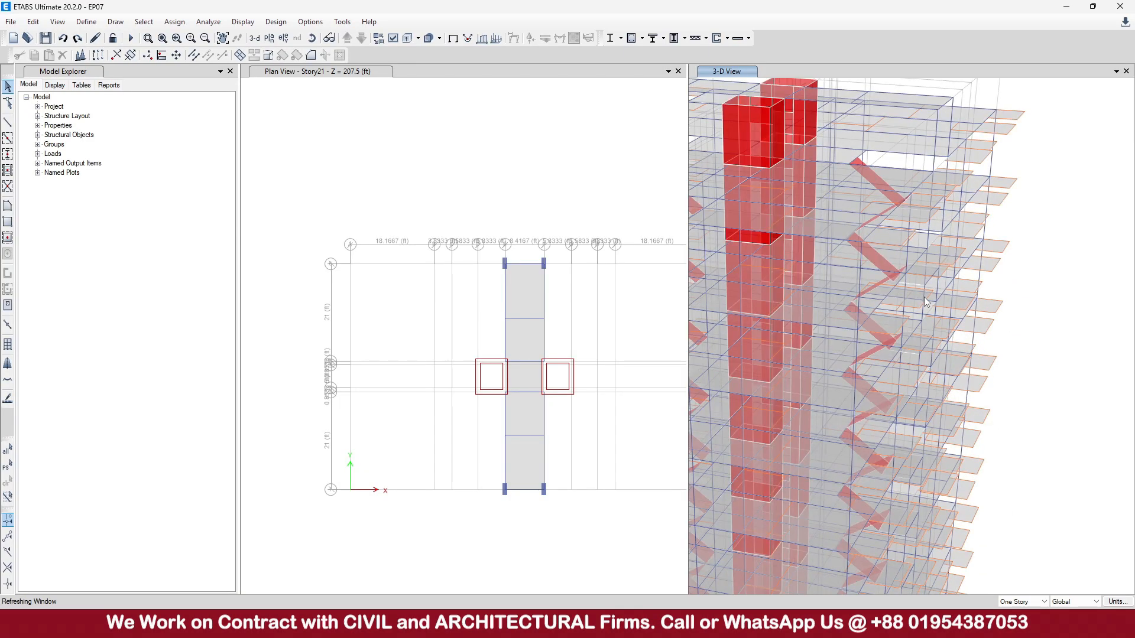
middle_click_drag(911, 308, 965, 367, "shift")
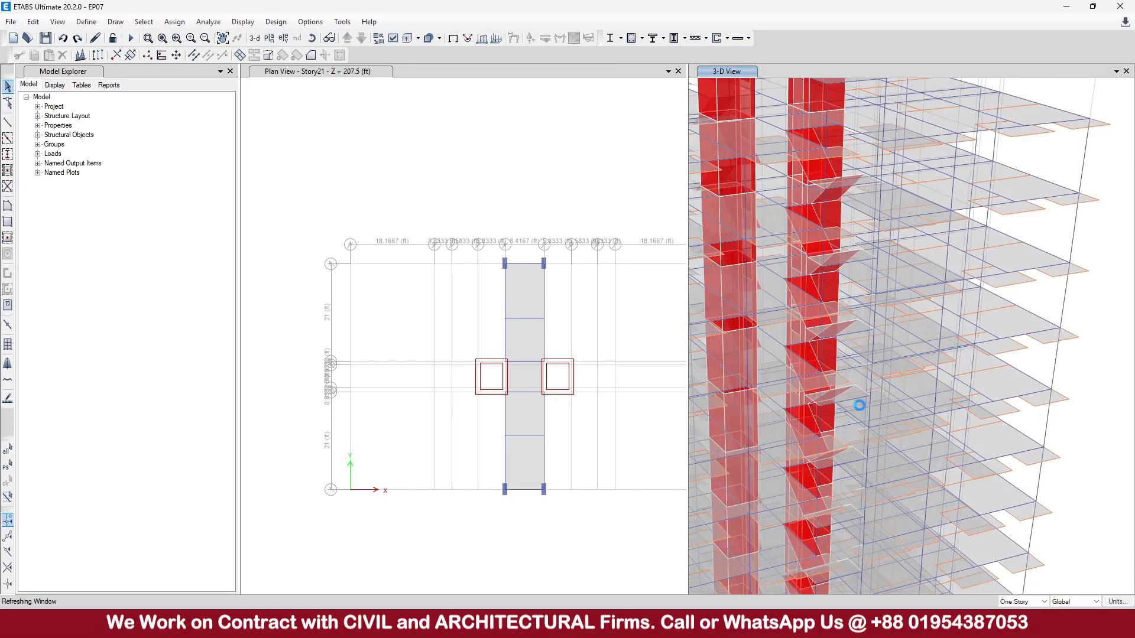
scroll(865, 406, "down", 5)
middle_click_drag(864, 406, 859, 526, "shift")
scroll(581, 447, "up", 3)
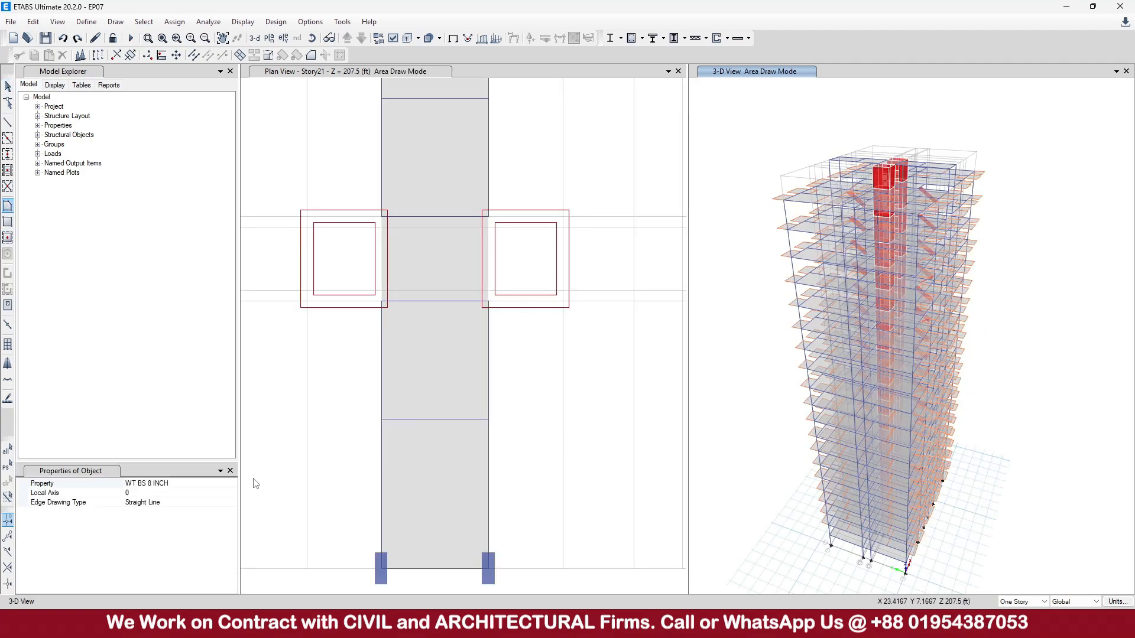
Step: Draw a LIFT BS 8 INCH slab on Story21 over the lift core between grids D and E, from grid 5 to grid 2
left_click(232, 484)
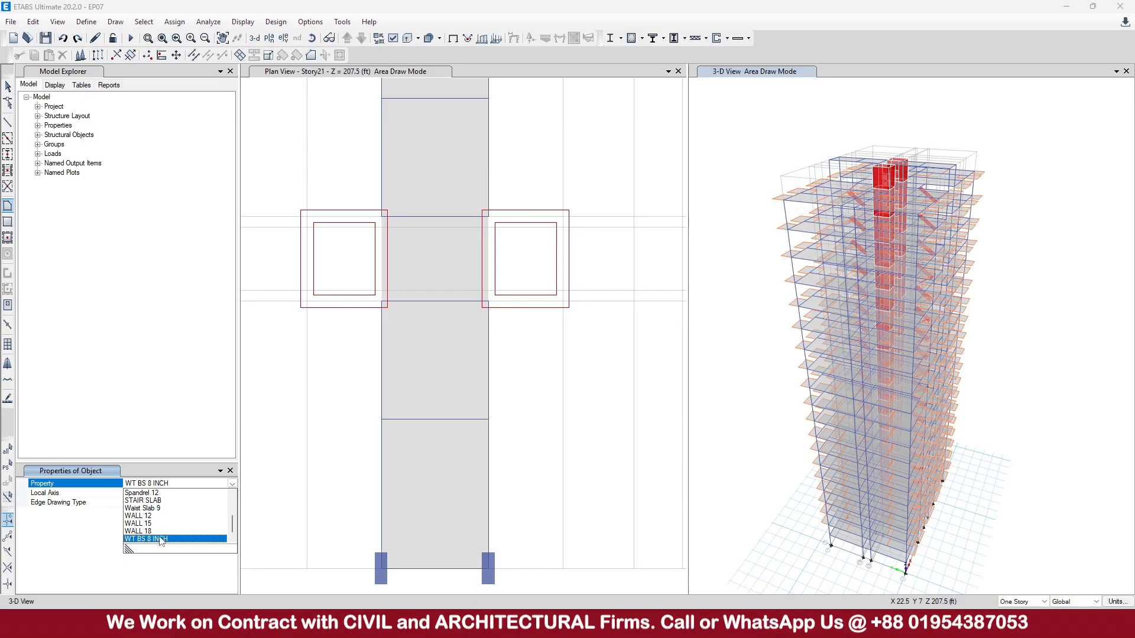
scroll(152, 526, "up", 2)
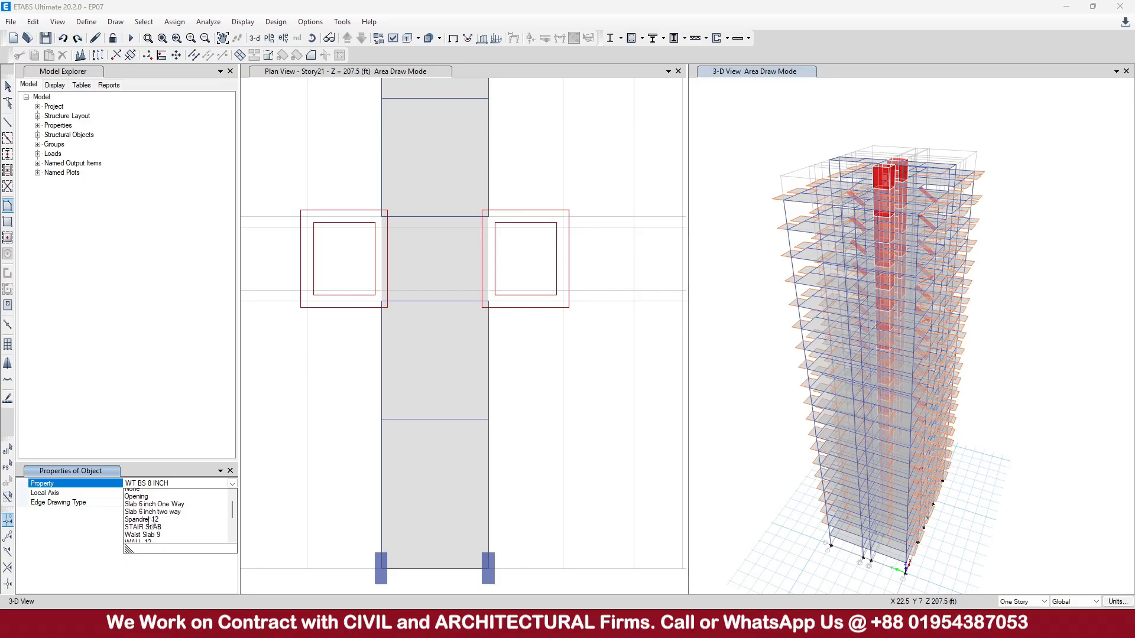
left_click(148, 493)
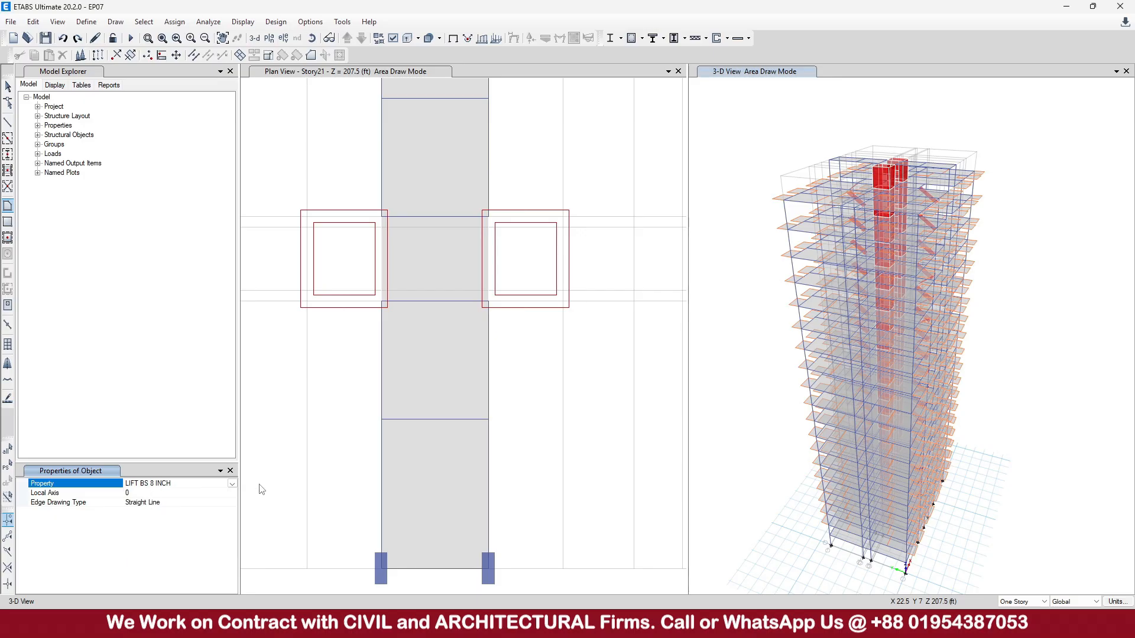
scroll(496, 349, "down", 3)
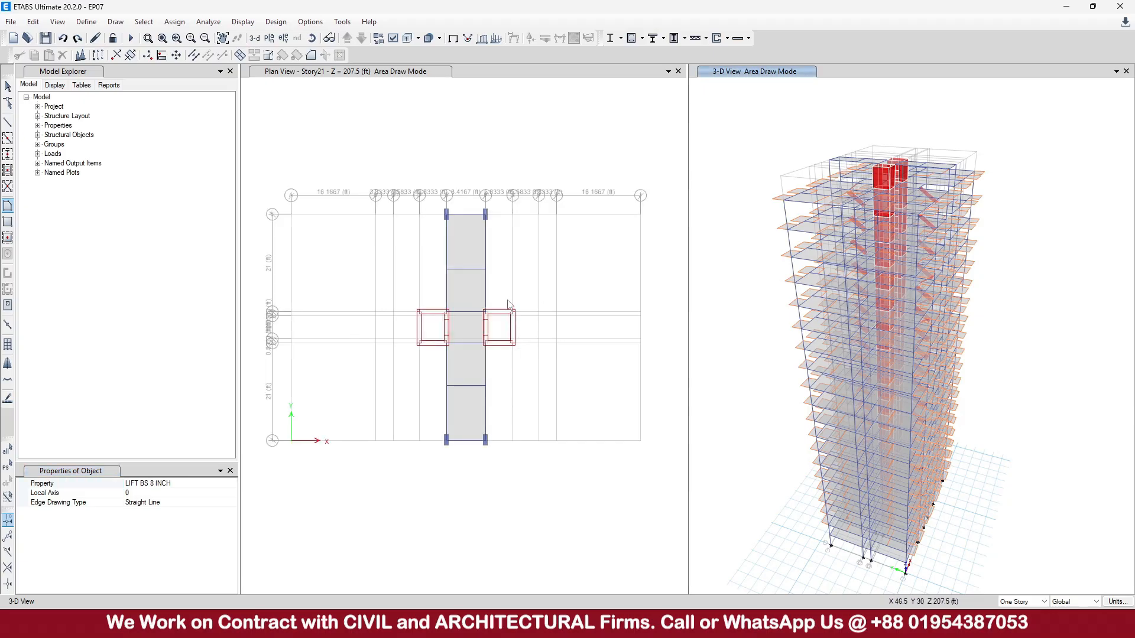
scroll(512, 349, "up", 4)
scroll(423, 350, "down", 1)
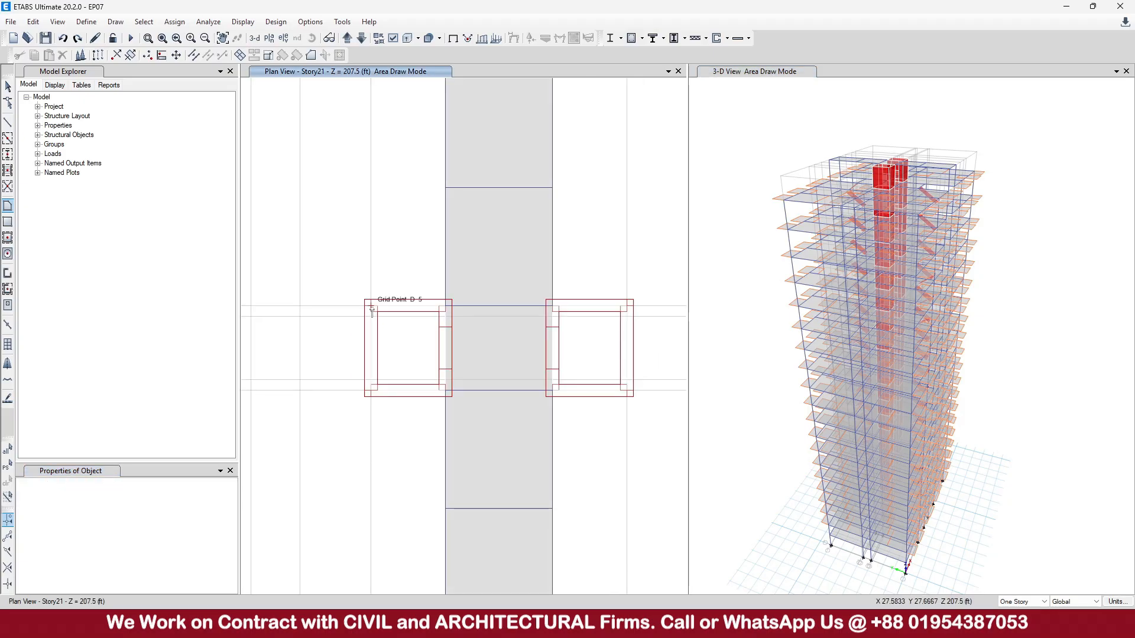
left_click(372, 308)
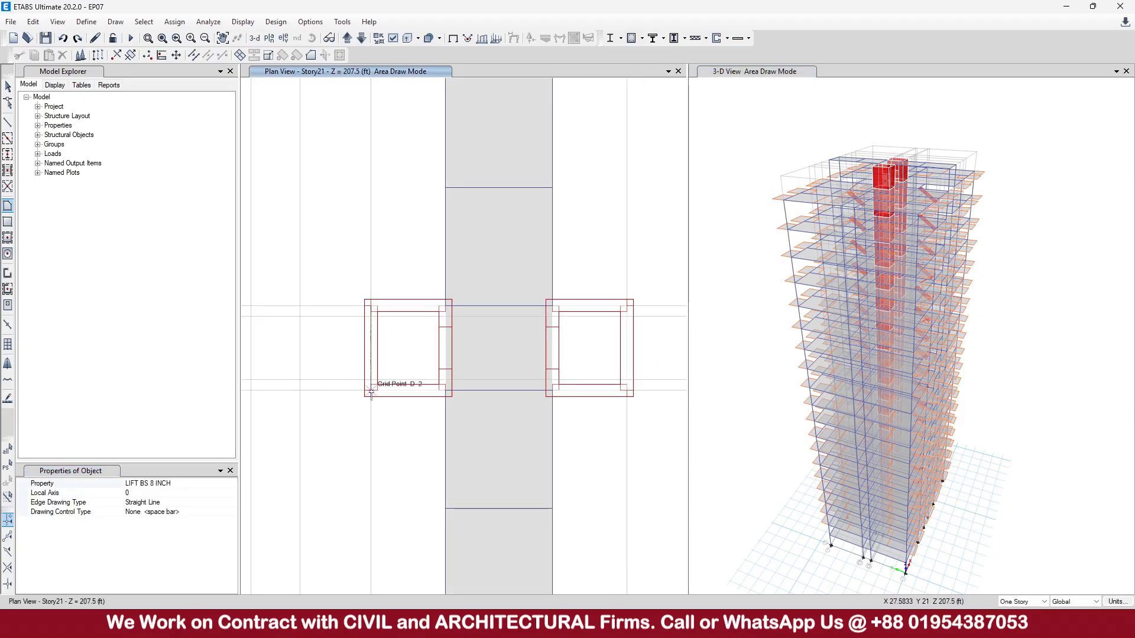
left_click(445, 390)
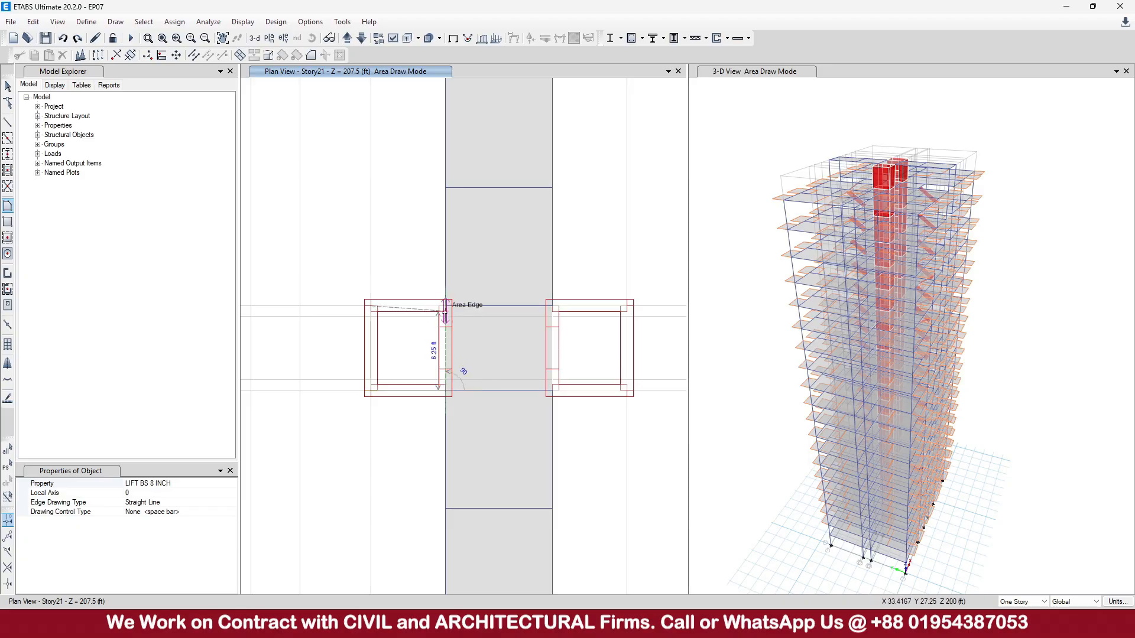
Step: Try a LIFT BS 8 INCH slab over the lift core between grids F and G on Story21 and undo it
left_click(552, 306)
left_click(552, 390)
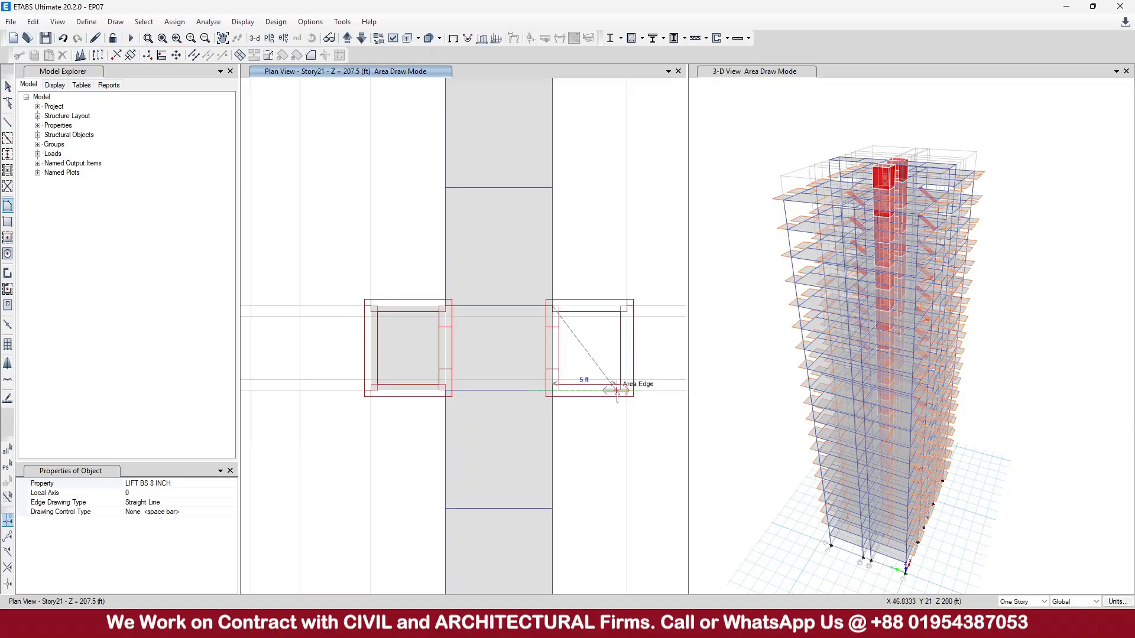
left_click(627, 391)
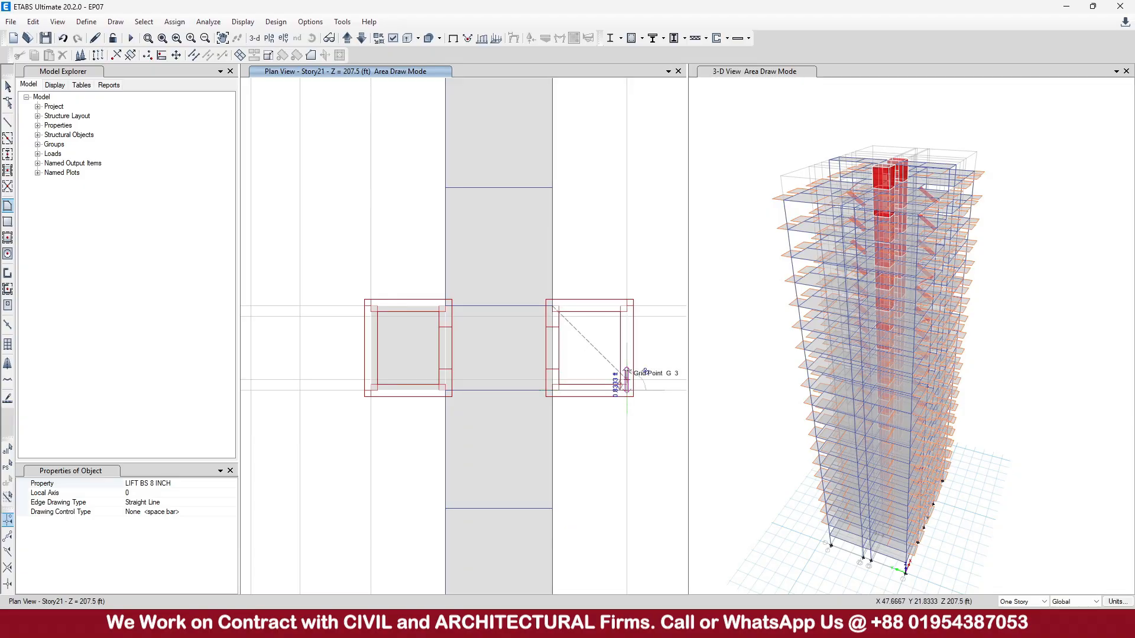
left_click(628, 306)
key("Return")
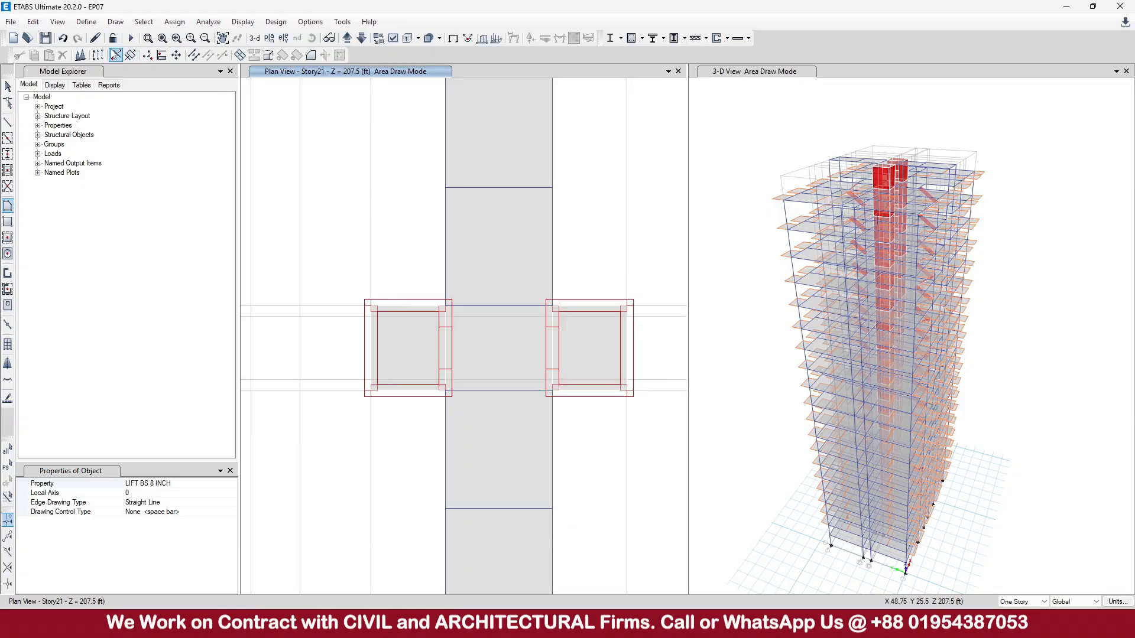
left_click(64, 39)
Step: Draw a LIFT BS 8 INCH slab on Story21 over the lift core between grids F and G, from grid 5 to grid 2
left_click(552, 306)
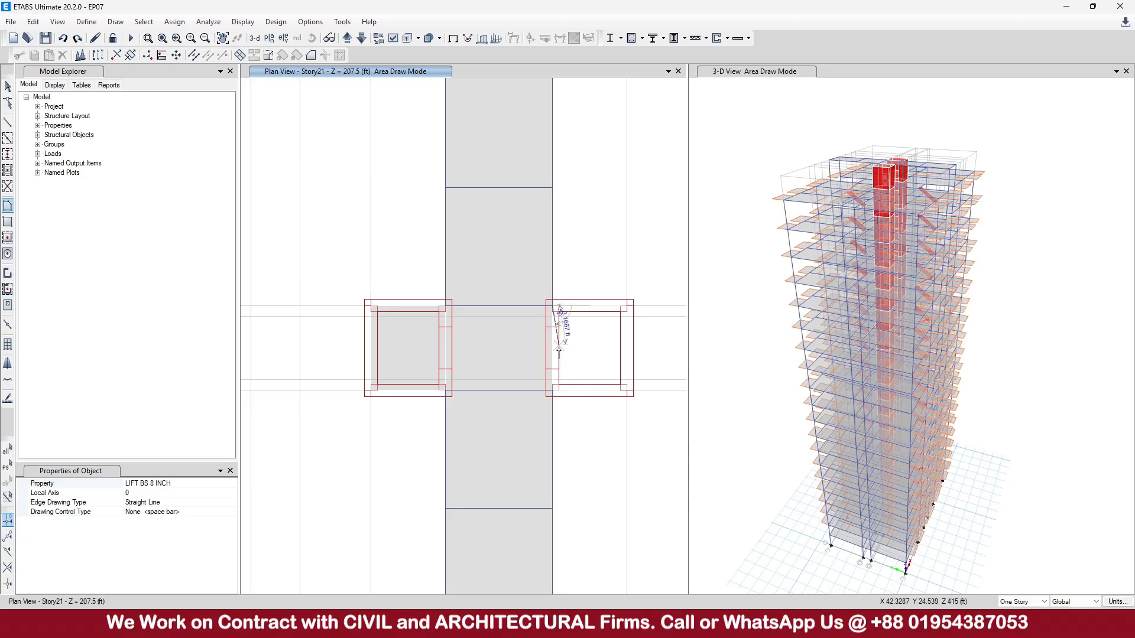
left_click(552, 390)
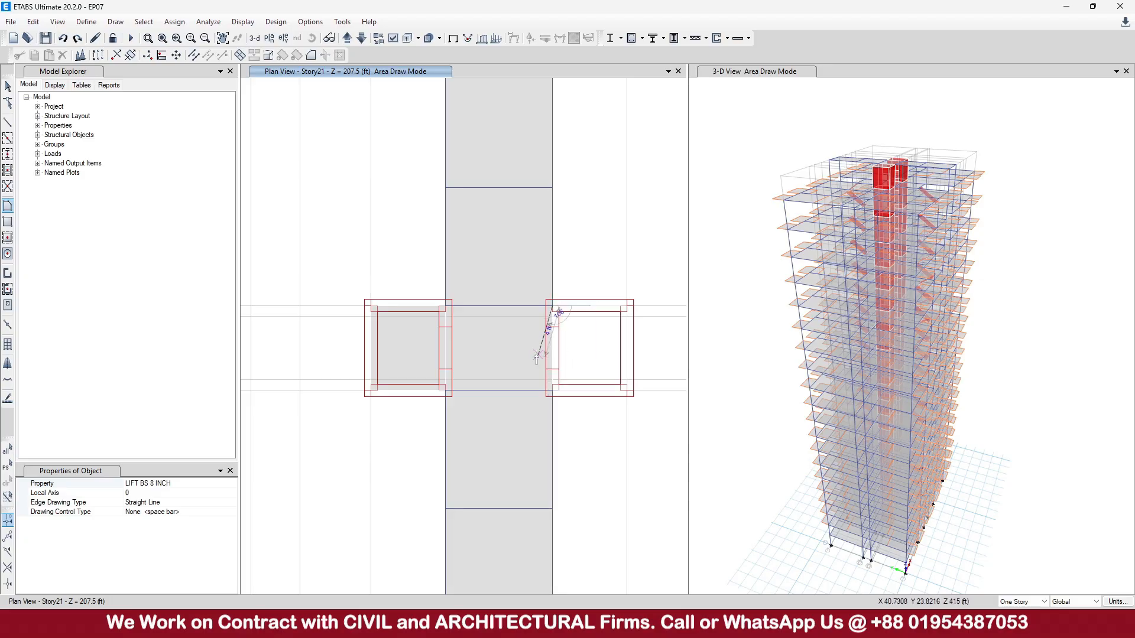
left_click(627, 390)
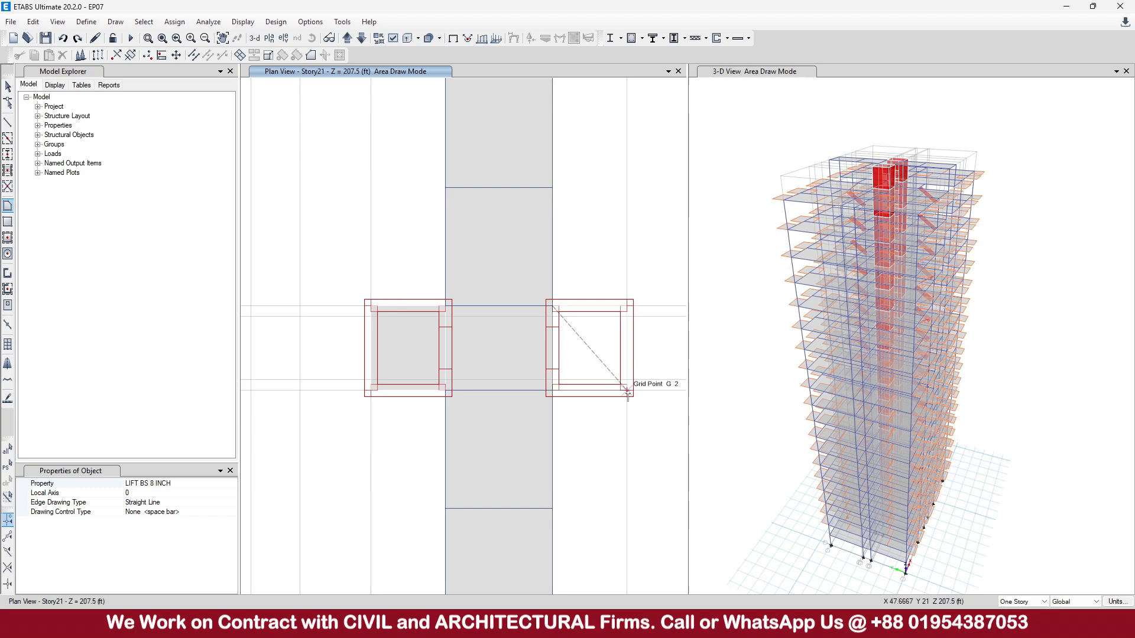
double_click(627, 307)
scroll(458, 355, "down", 3)
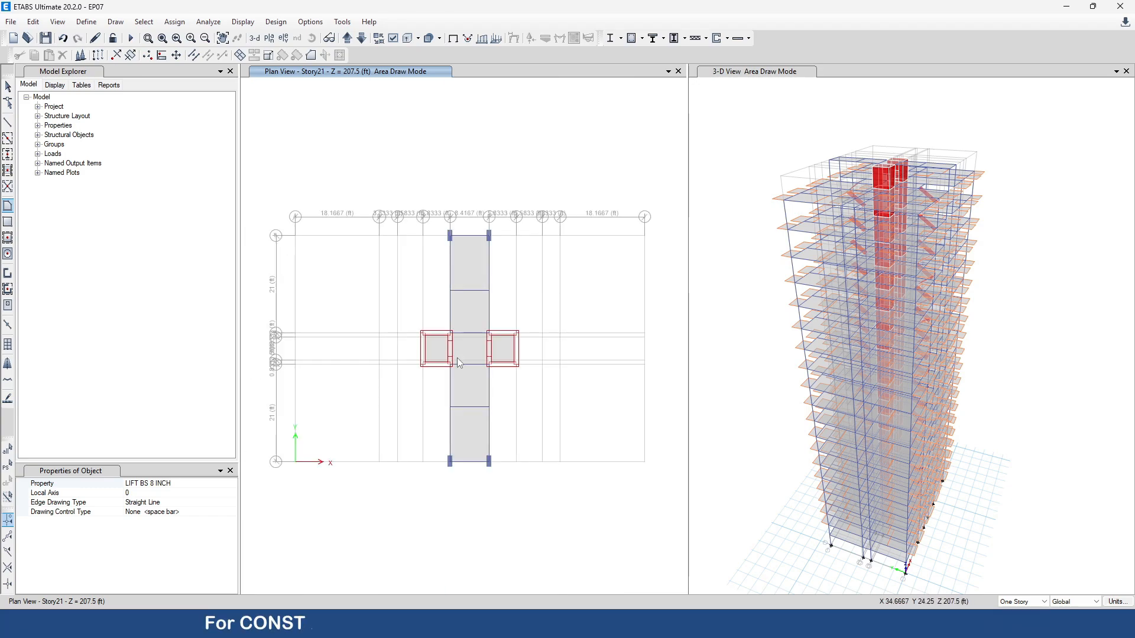
left_click(7, 87)
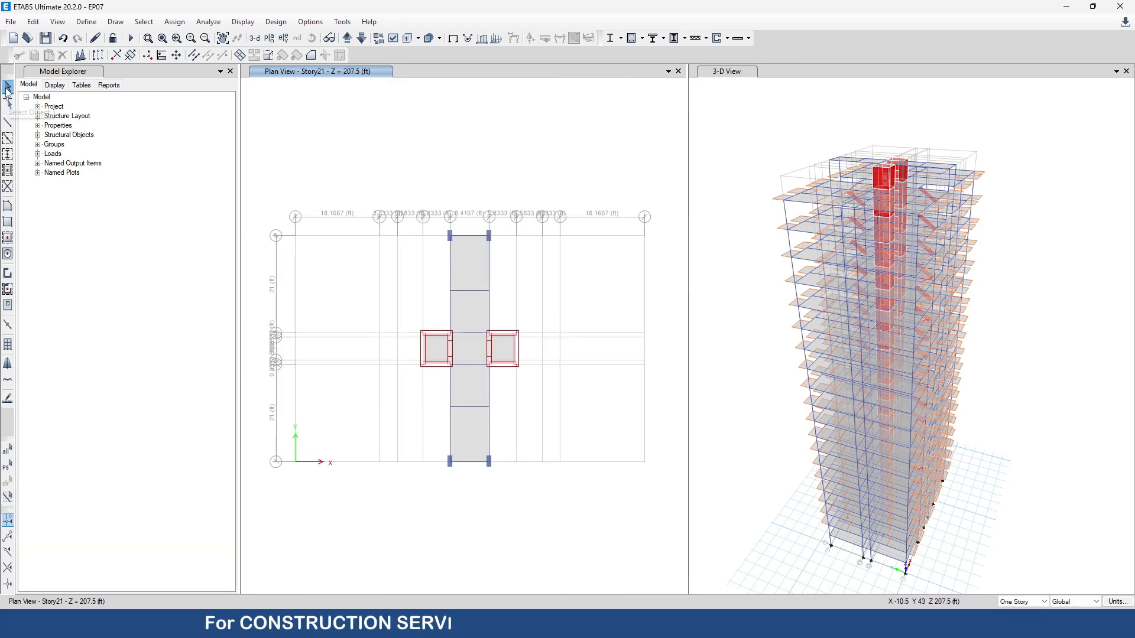
Step: Add one 6 ft story above Story21, replicated from Story21, keeping the existing story heights
left_click(33, 22)
left_click(71, 157)
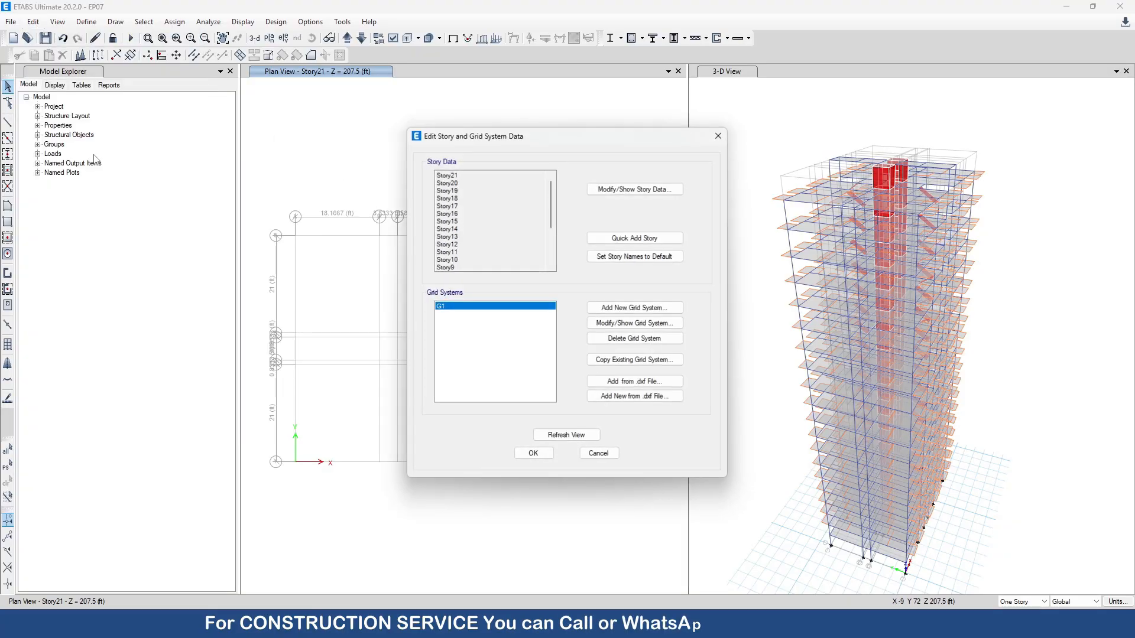
left_click(634, 190)
left_click(348, 219)
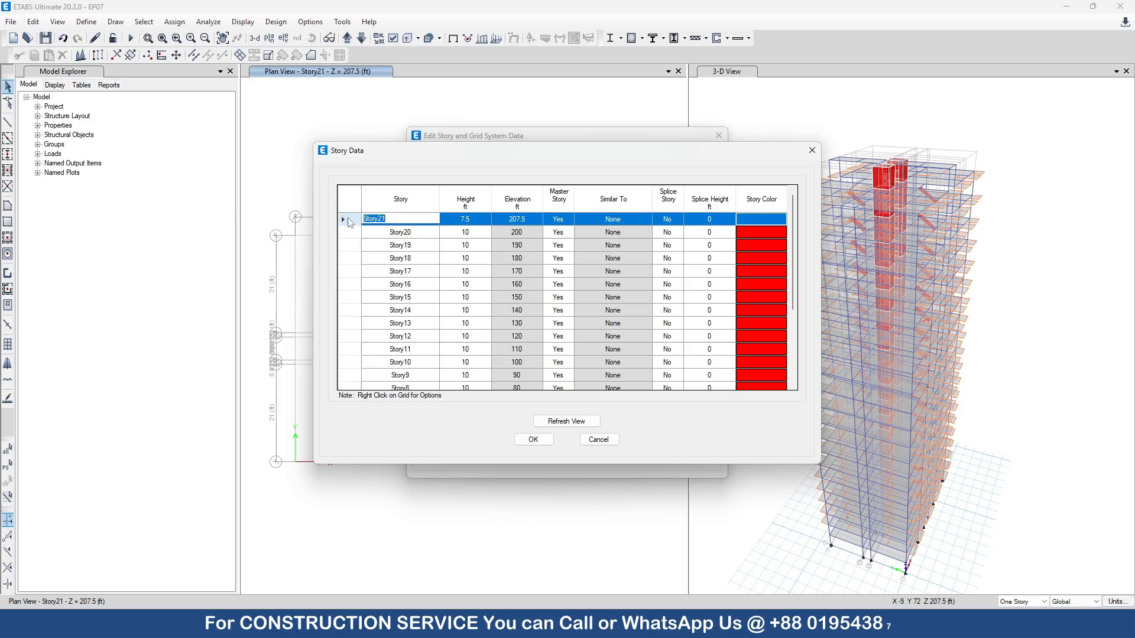
right_click(348, 222)
mouse_move(378, 250)
left_click(532, 265)
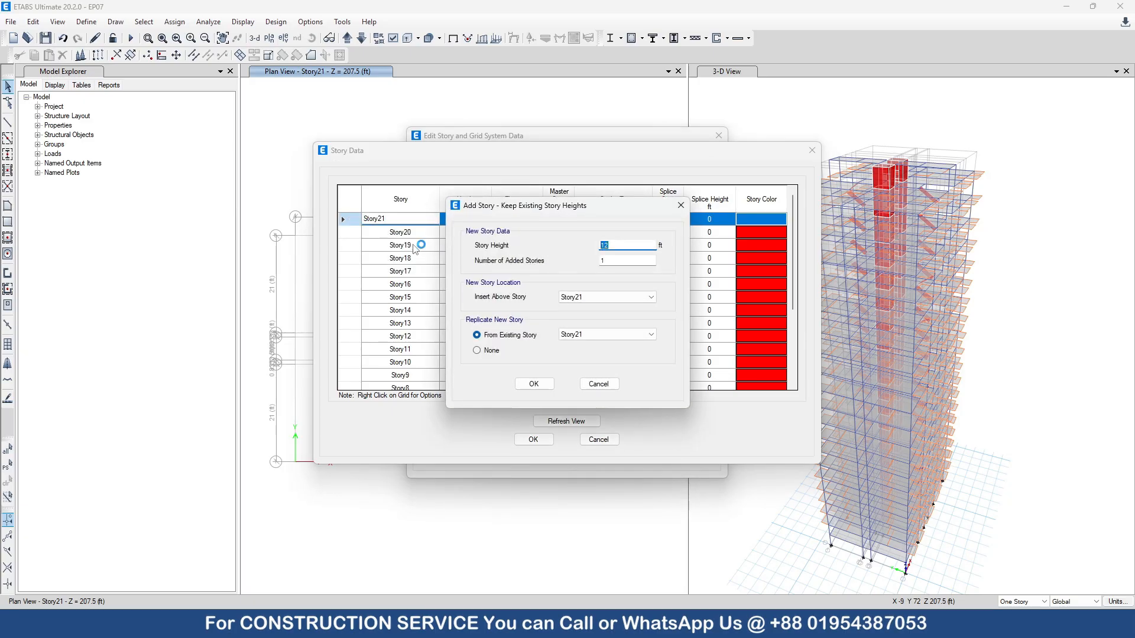
type("6")
left_click(533, 383)
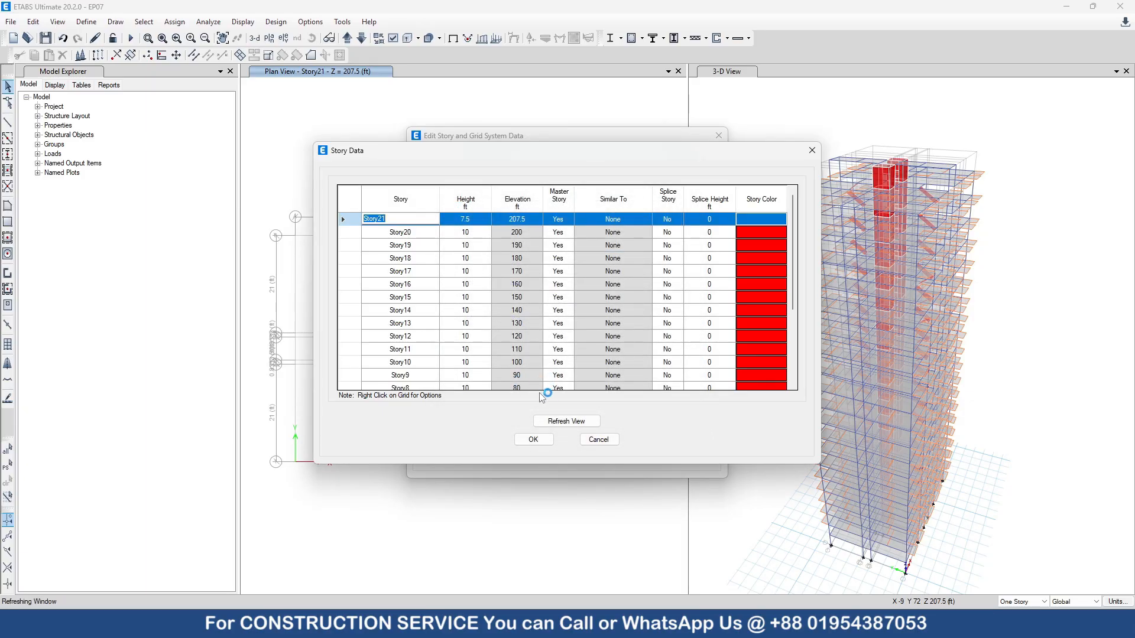
left_click(541, 421)
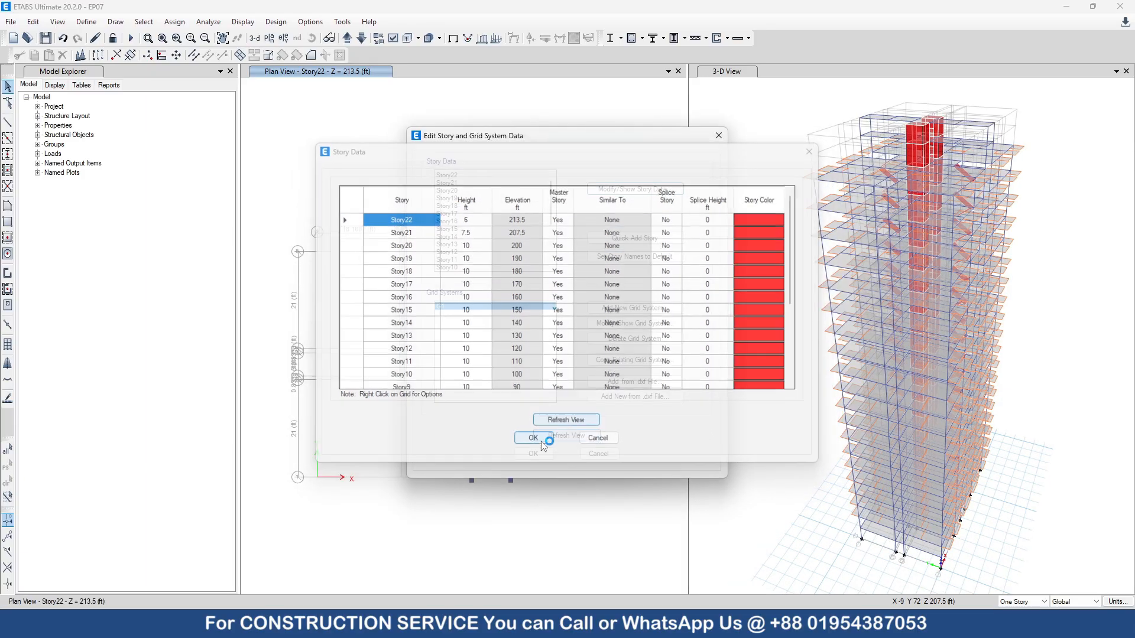
left_click(541, 441)
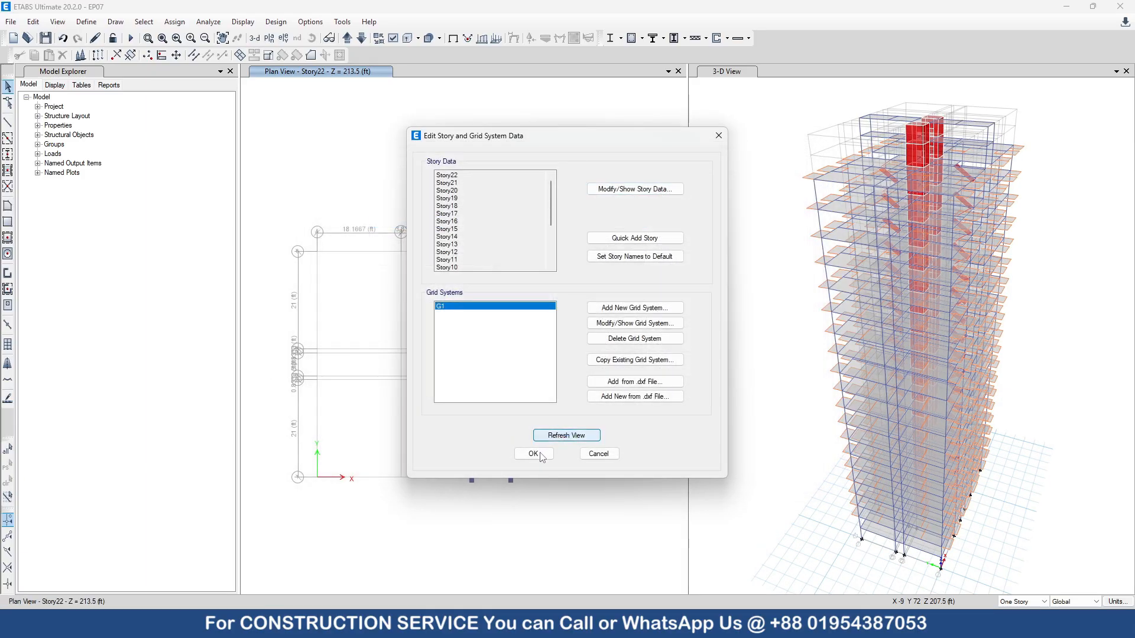
left_click(534, 453)
left_click(489, 320)
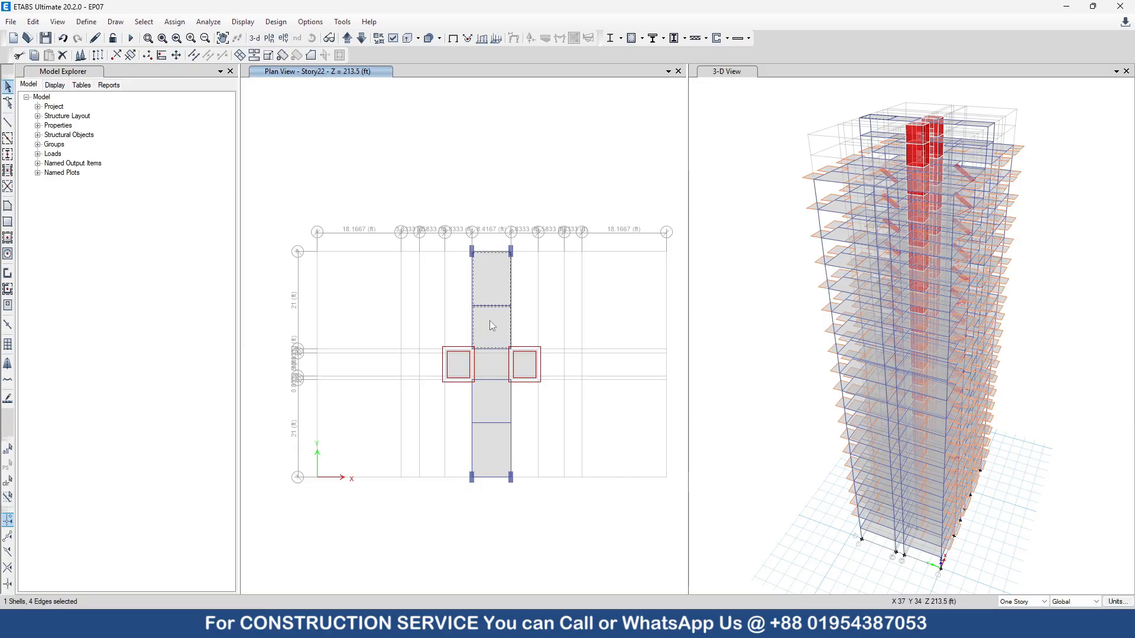
left_click(493, 405)
left_click(494, 442)
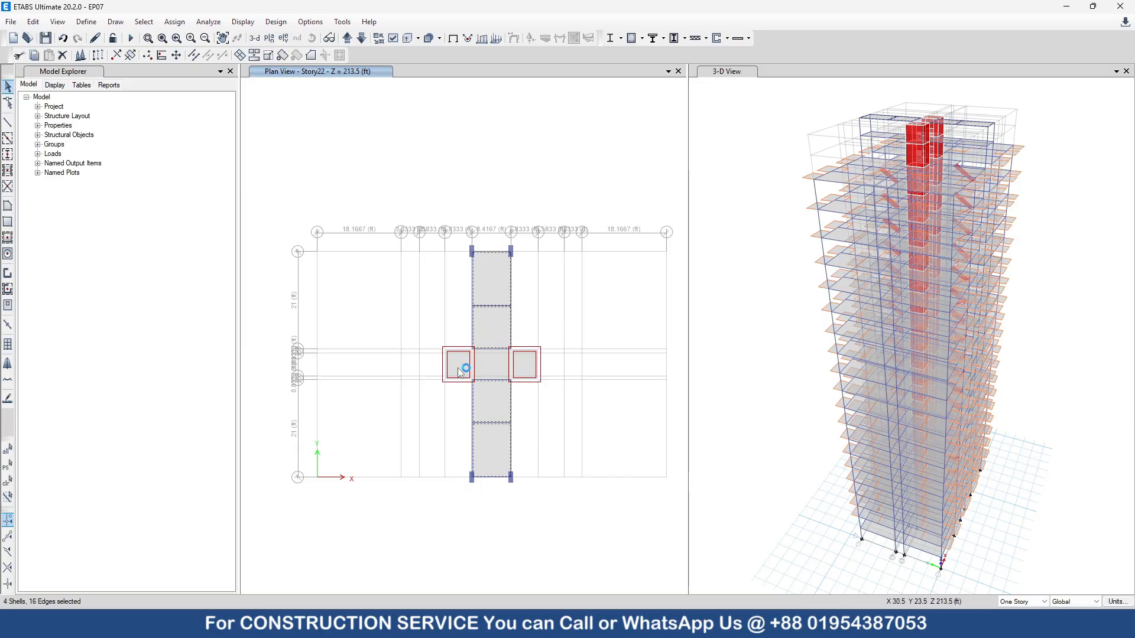
key("Escape")
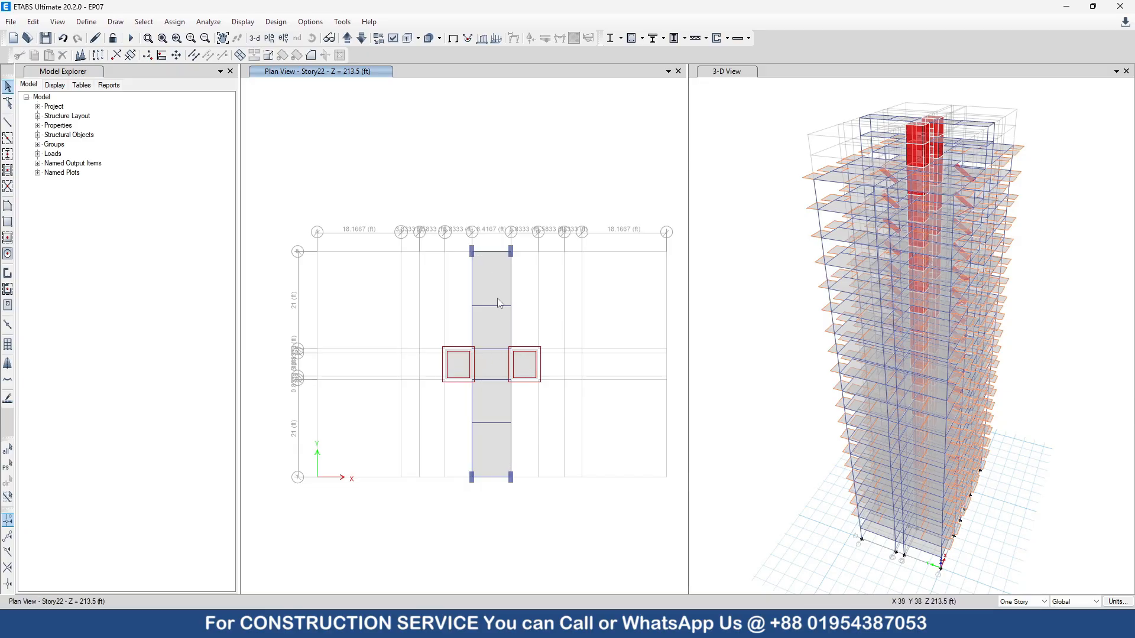
Step: Assign the Slab 6 inch two way section to the strip slabs and both lift core slabs on Story22
left_click(495, 328)
left_click(495, 444)
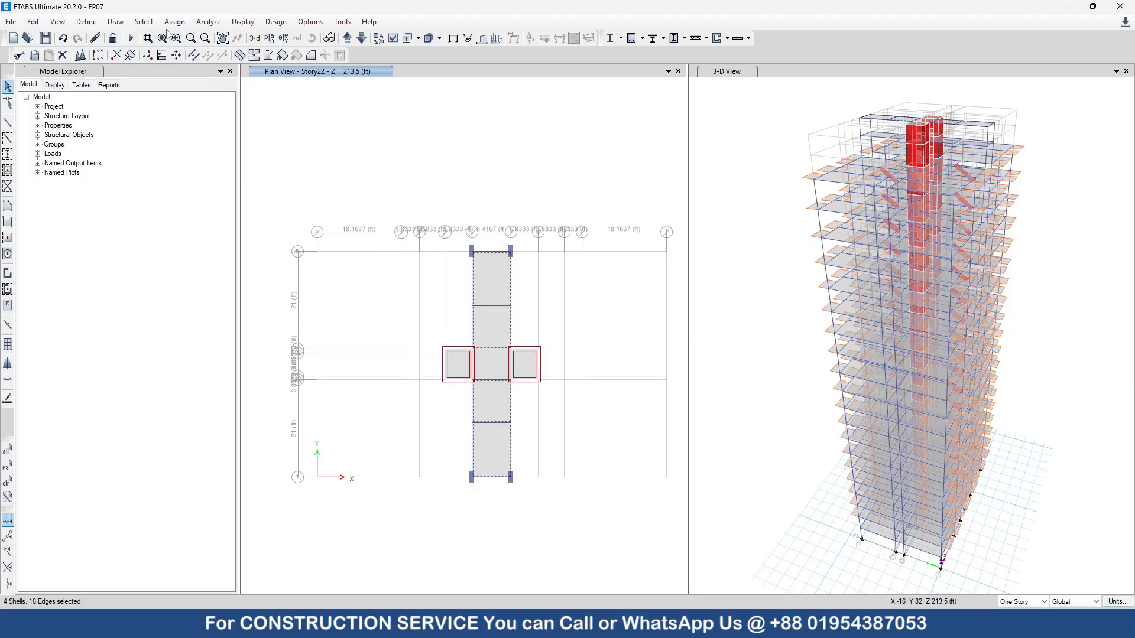
left_click(453, 365)
left_click(525, 368)
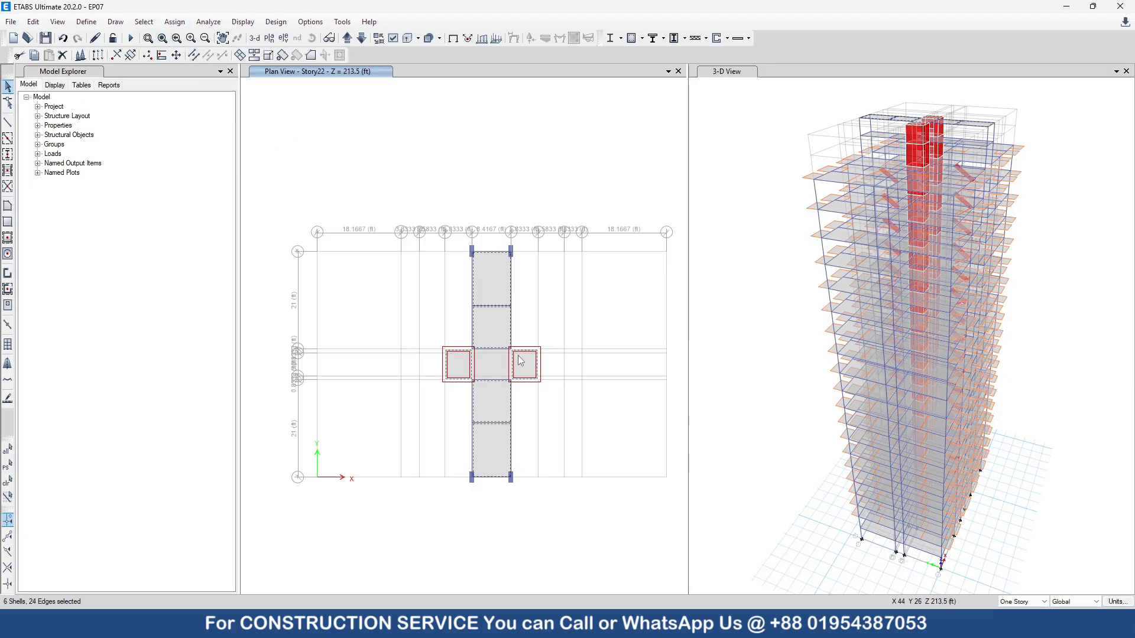
left_click(174, 22)
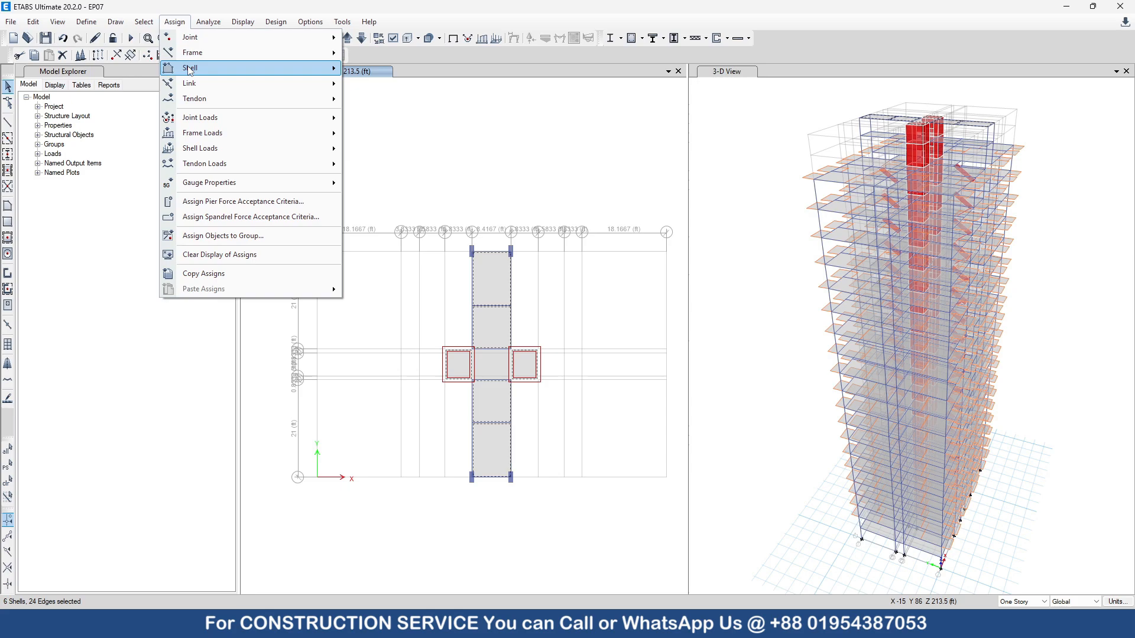
mouse_move(188, 67)
left_click(381, 70)
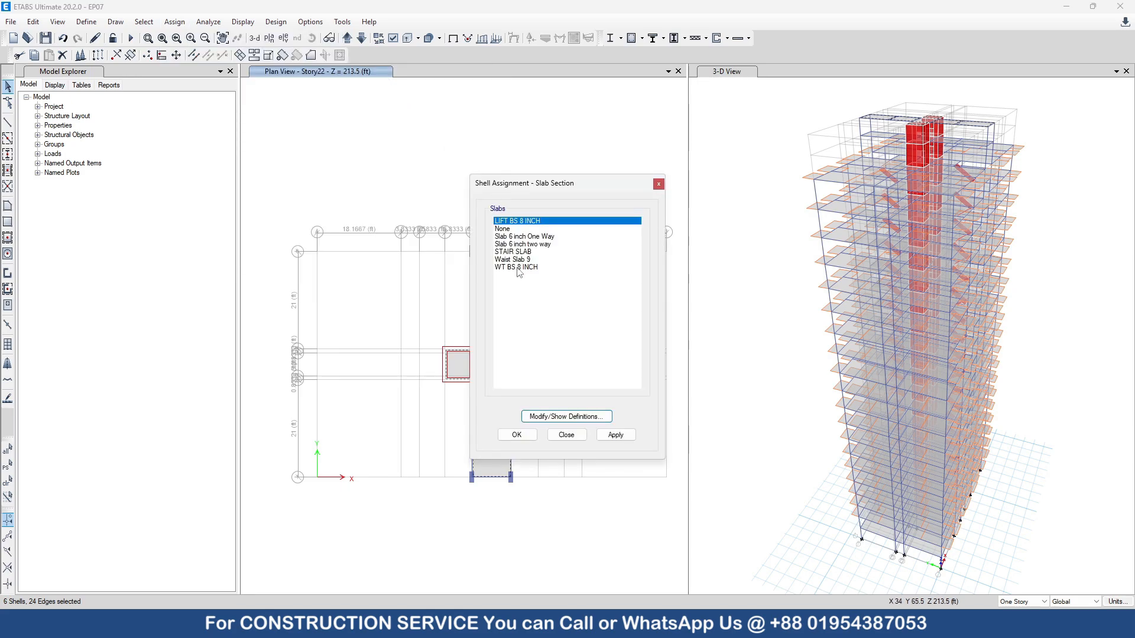
left_click(512, 244)
left_click_drag(533, 185, 711, 160)
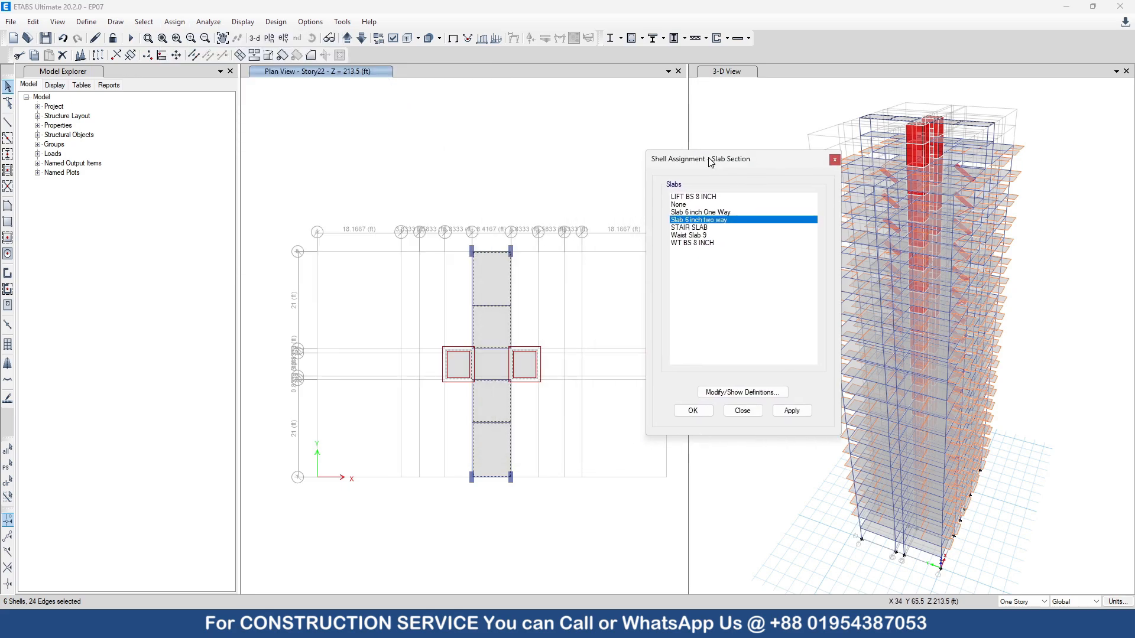
left_click(789, 413)
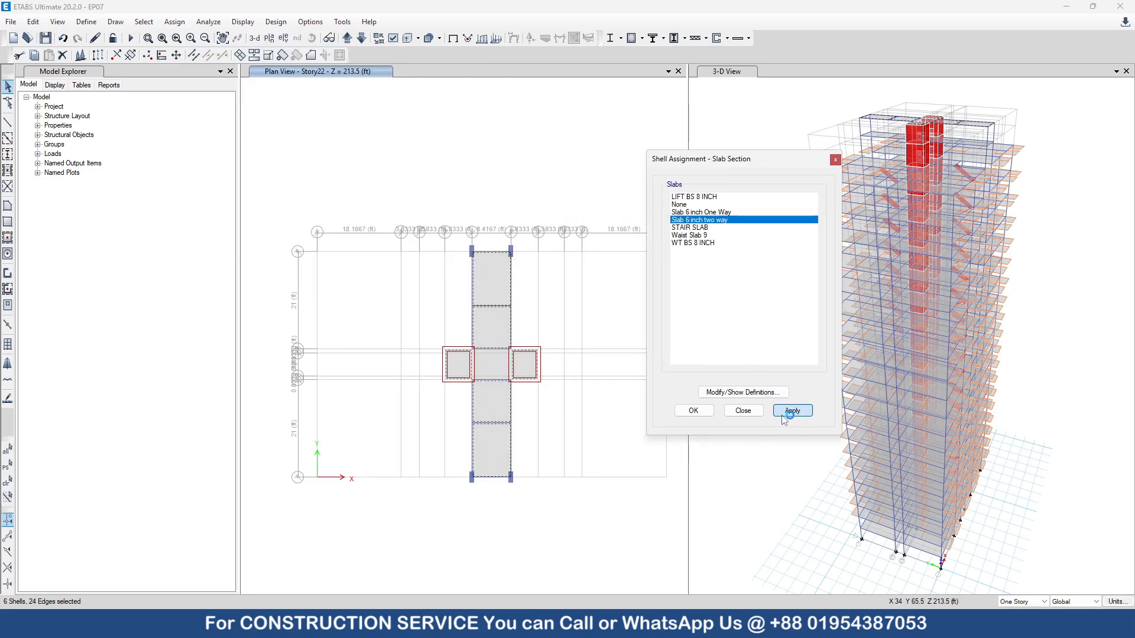
left_click(694, 411)
Step: Check the section assignments on the Story22 slabs, clear their labels, and inspect the properties of a lift core slab and a strip slab
scroll(556, 399, "up", 3)
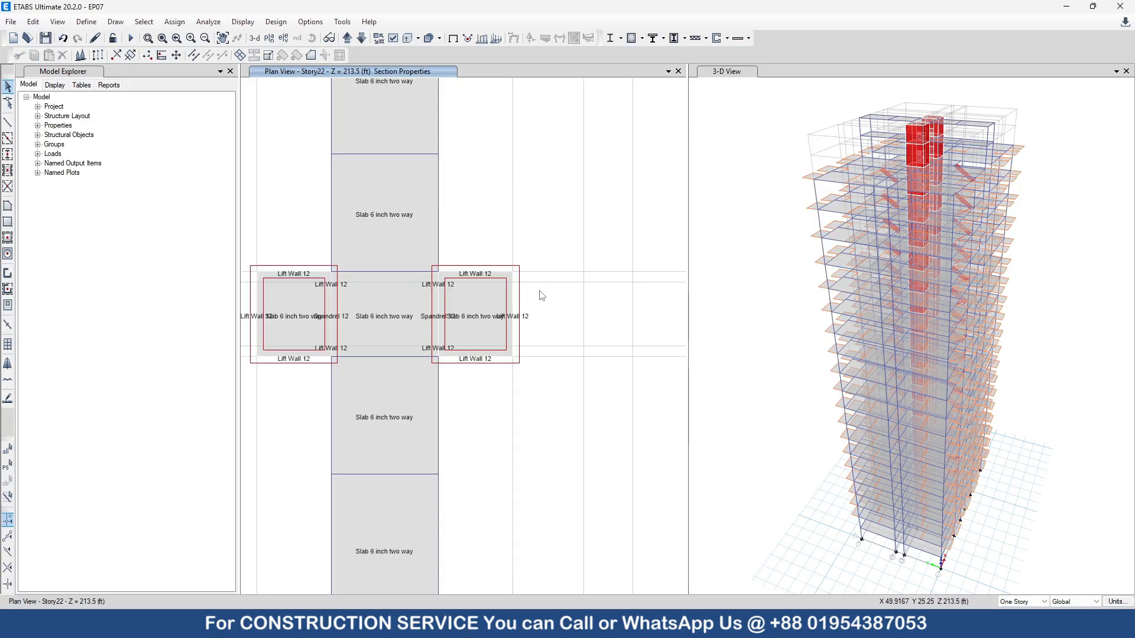
left_click(453, 39)
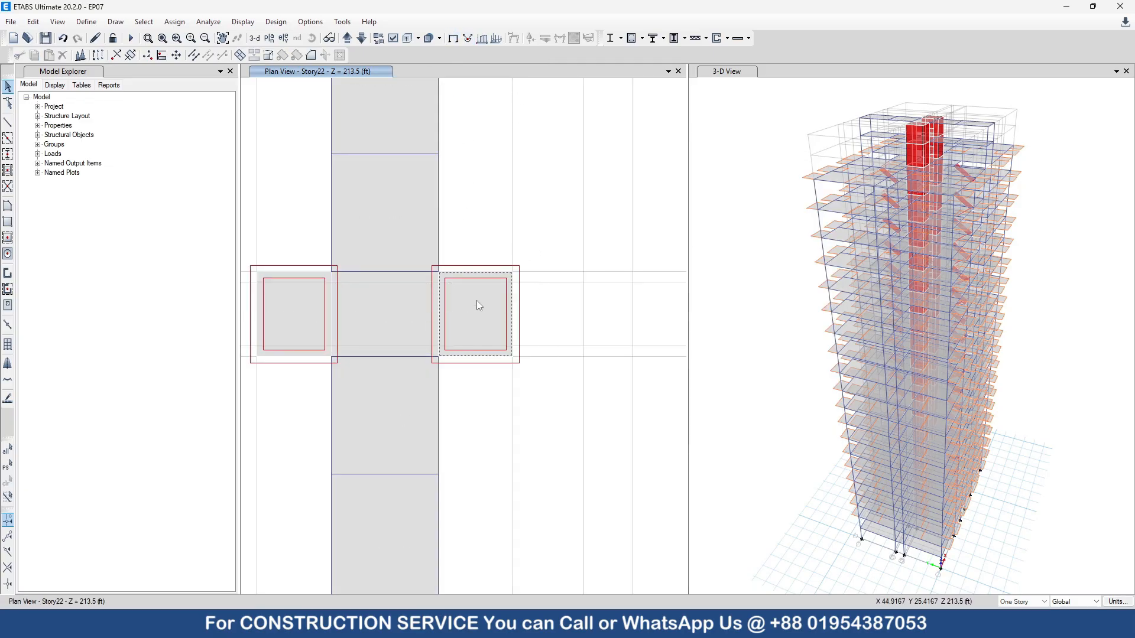
right_click(477, 300)
key("Escape")
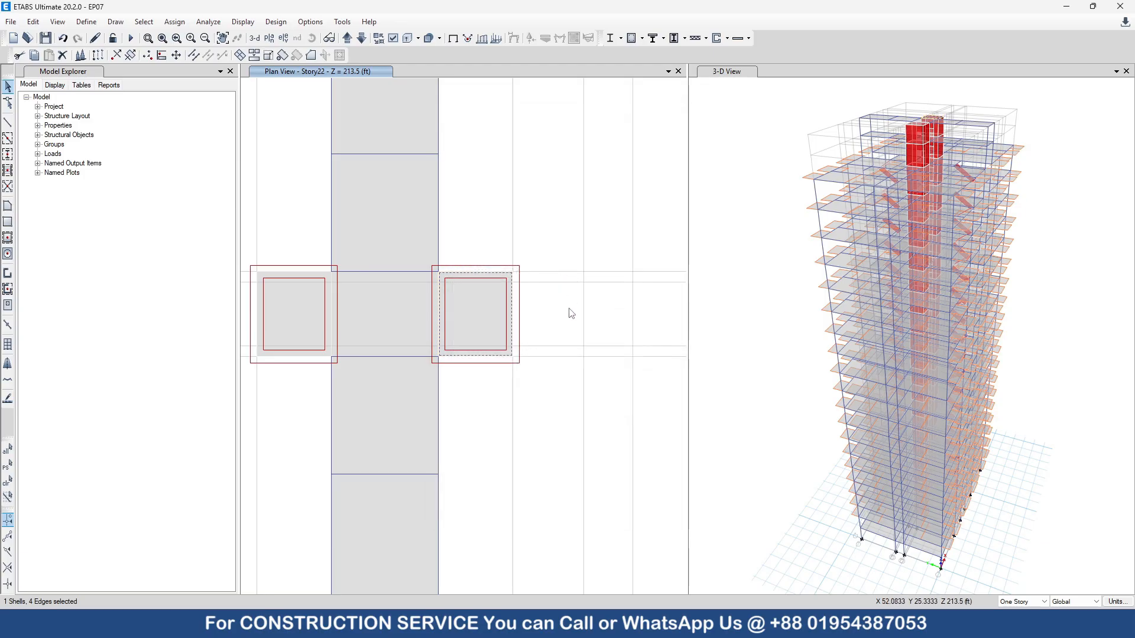
scroll(567, 331, "down", 4)
right_click(501, 278)
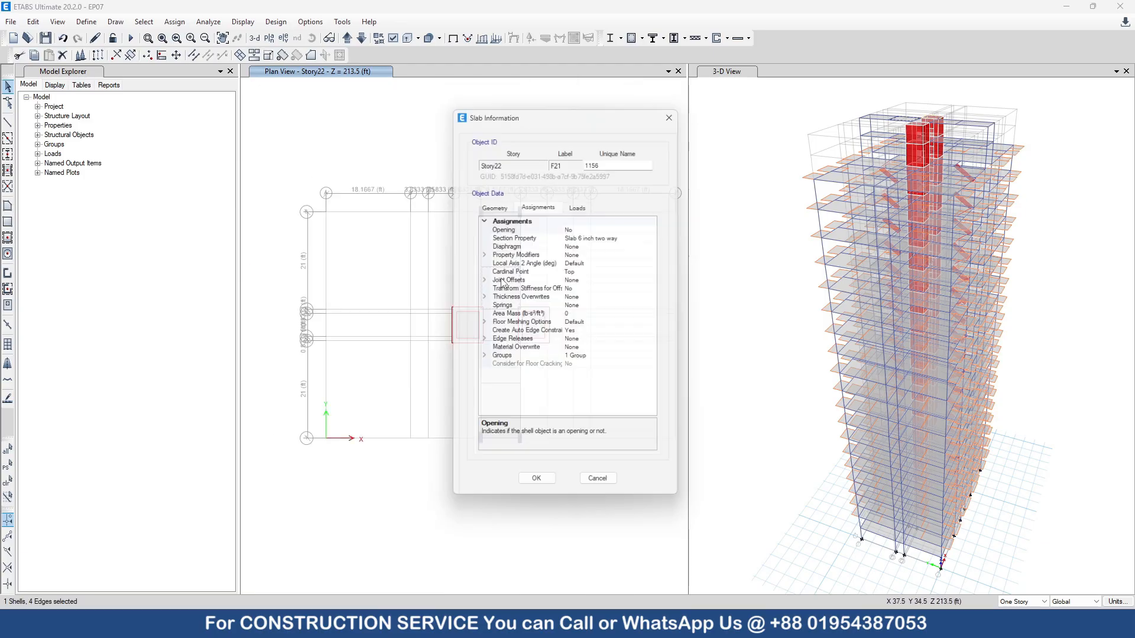
key("Escape")
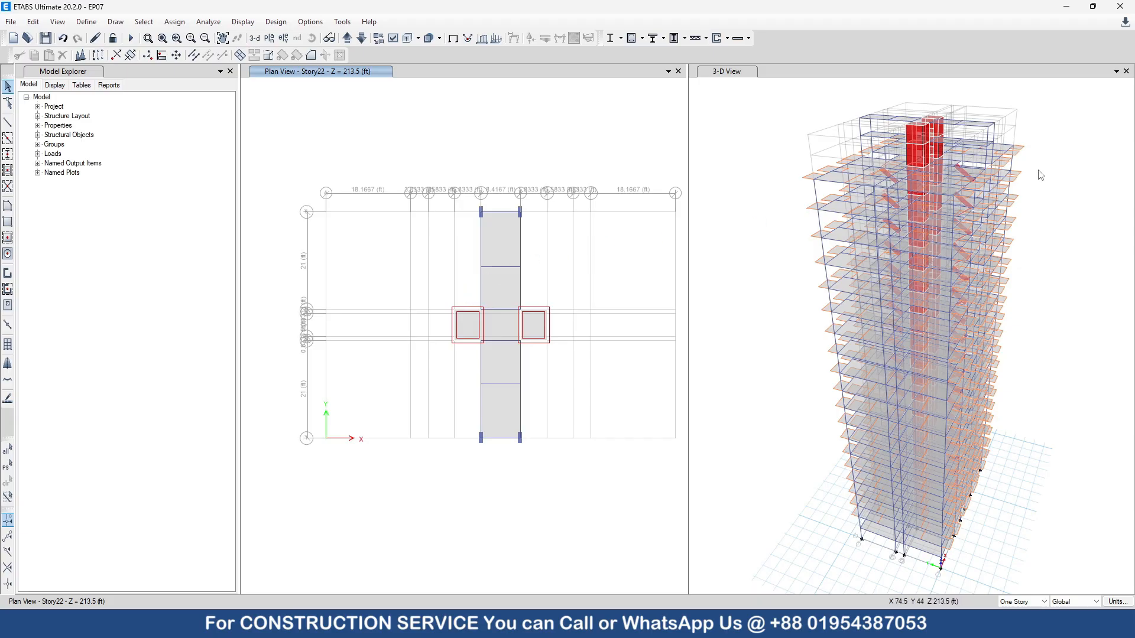
scroll(911, 99, "up", 4)
scroll(851, 179, "down", 4)
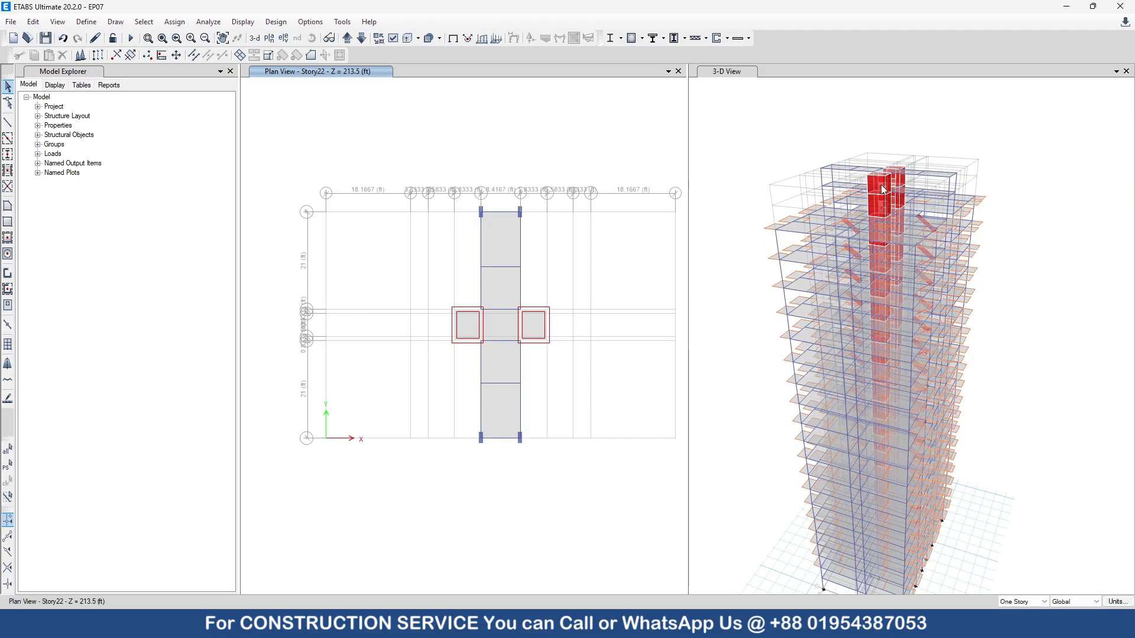
scroll(883, 189, "up", 4)
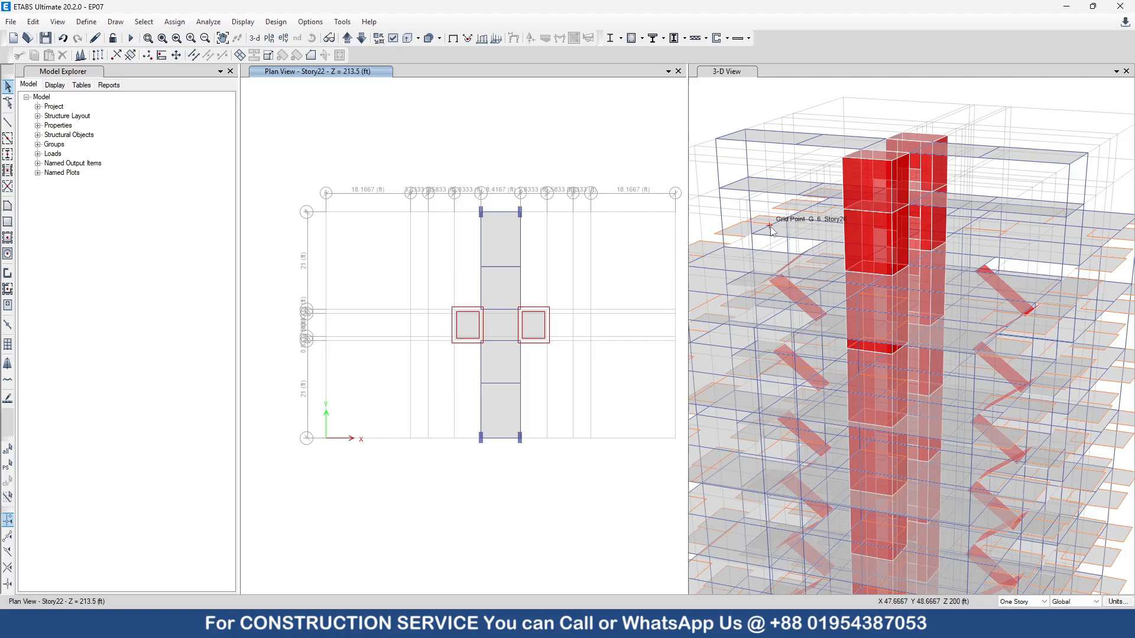
scroll(819, 181, "down", 5)
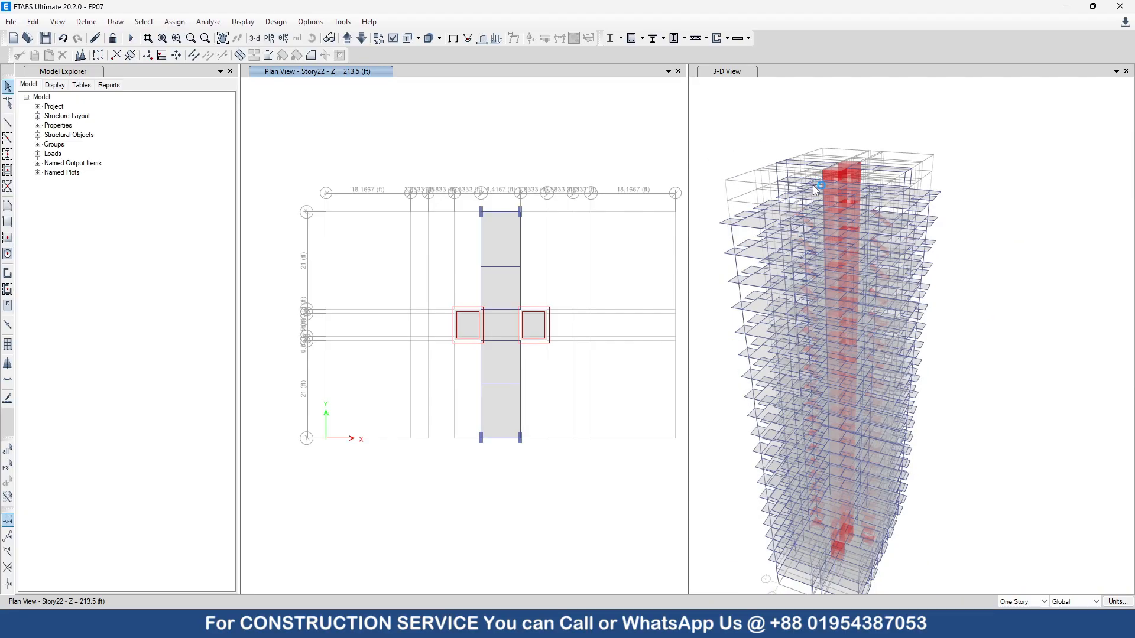
Step: Start a new wall section property as a copy of WALL 12
left_click(87, 22)
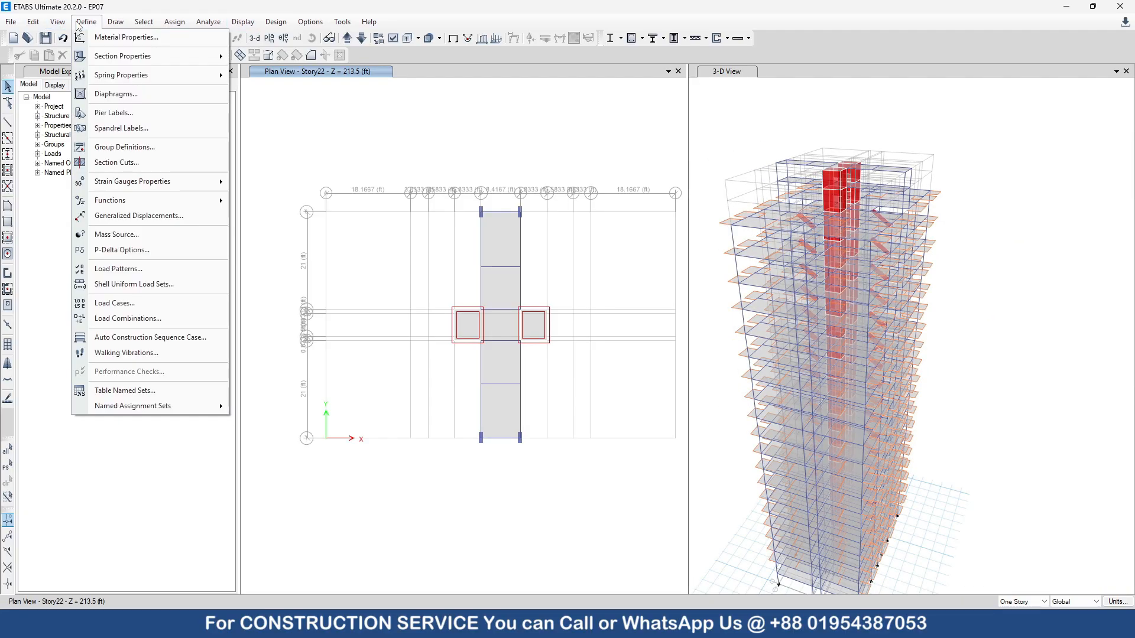
mouse_move(101, 55)
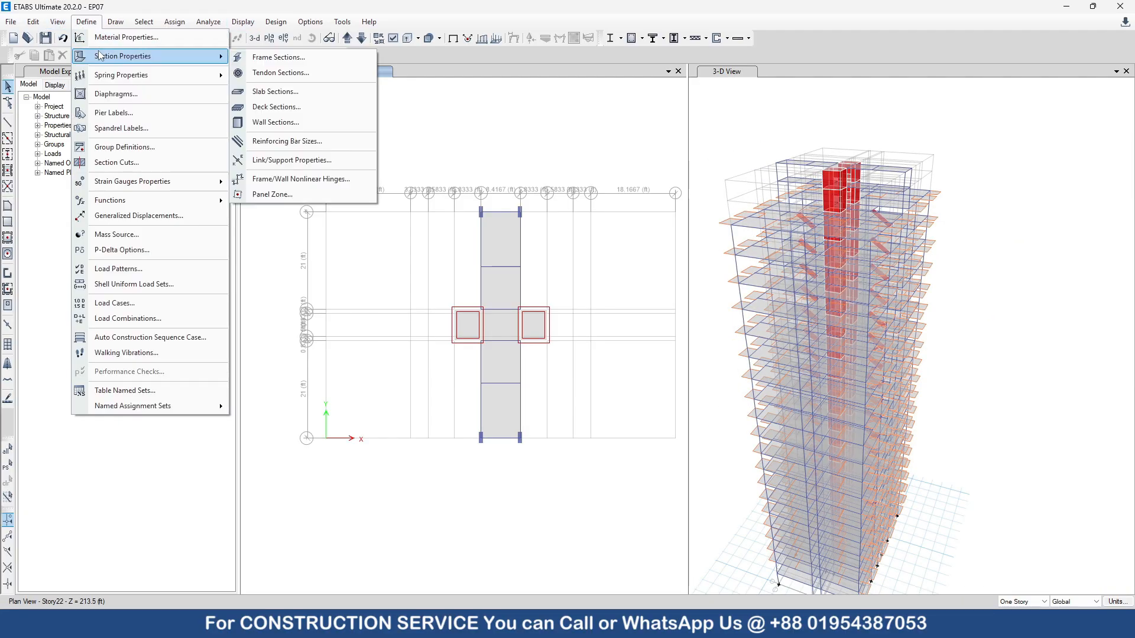
left_click(289, 122)
left_click(448, 280)
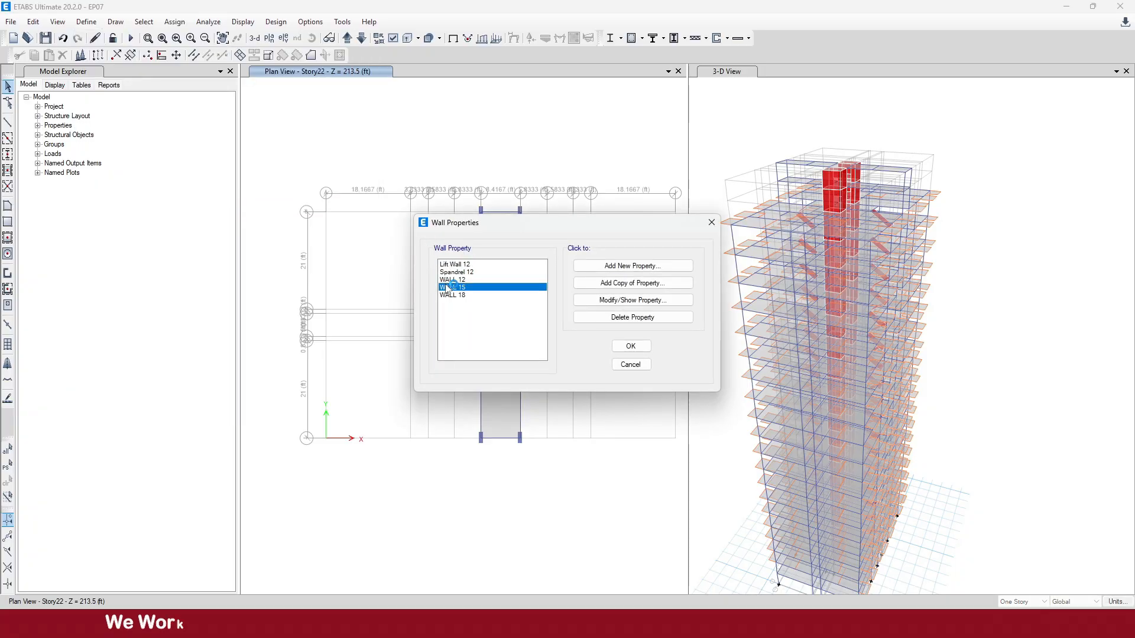
left_click(604, 283)
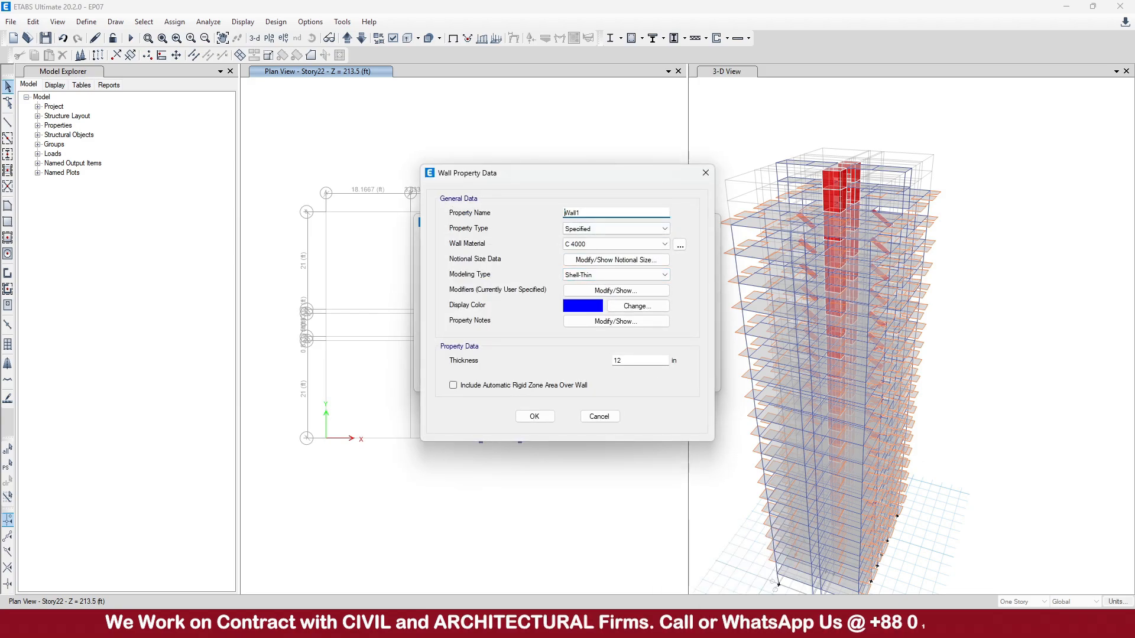
Step: Switch to the AutoCAD floor plan and add a linear dimension for the clear stair width between its side walls
left_click(682, 625)
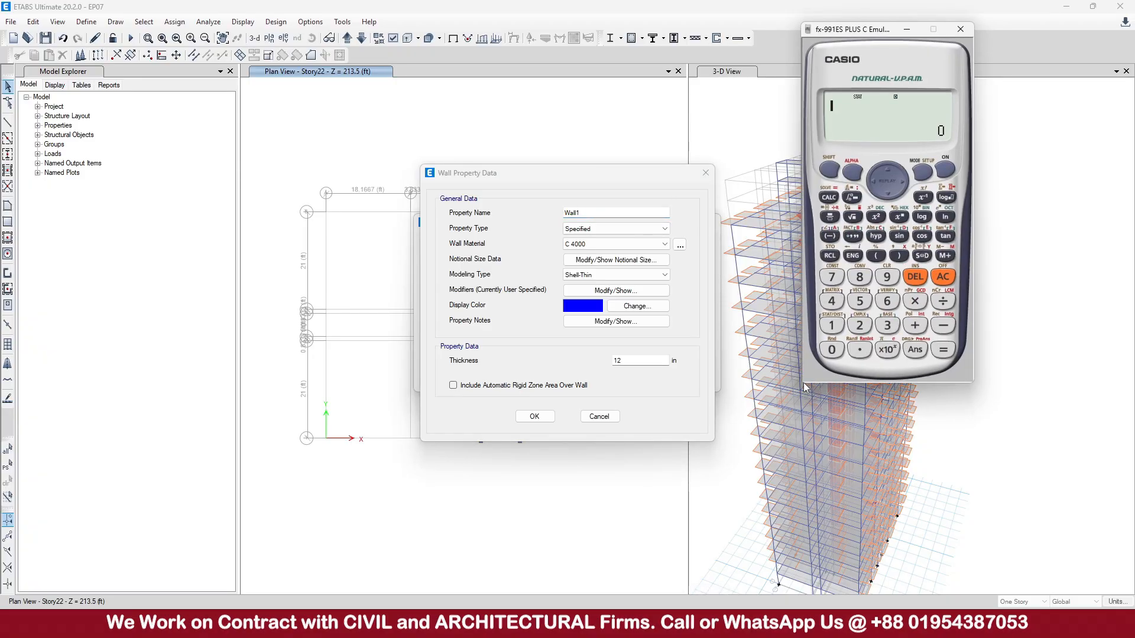
left_click(764, 624)
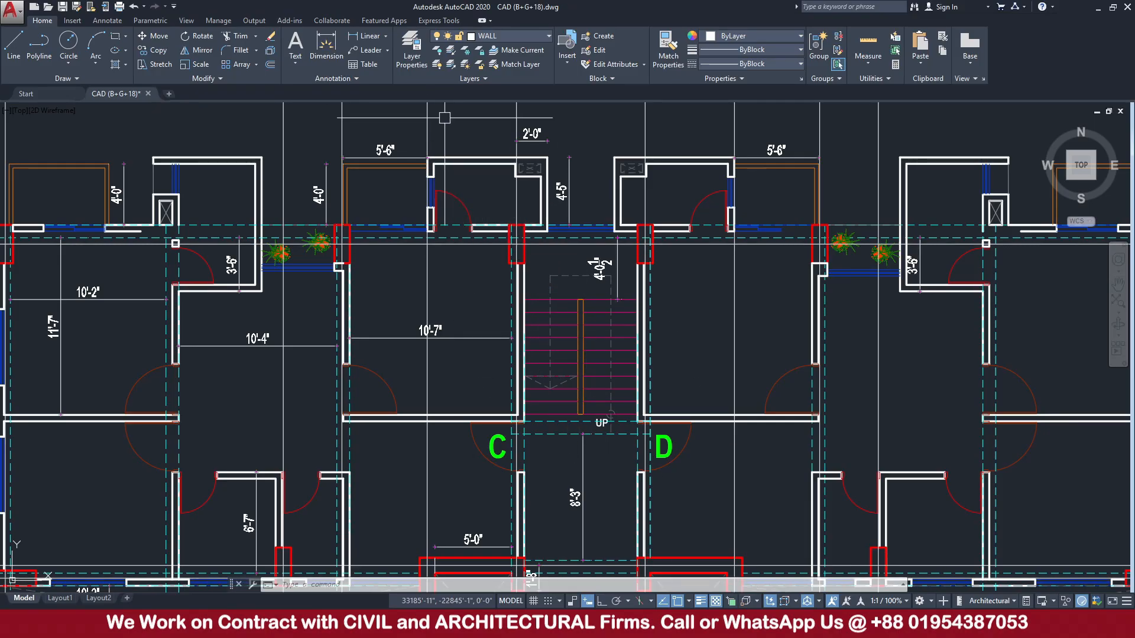
left_click(364, 35)
scroll(507, 278, "up", 4)
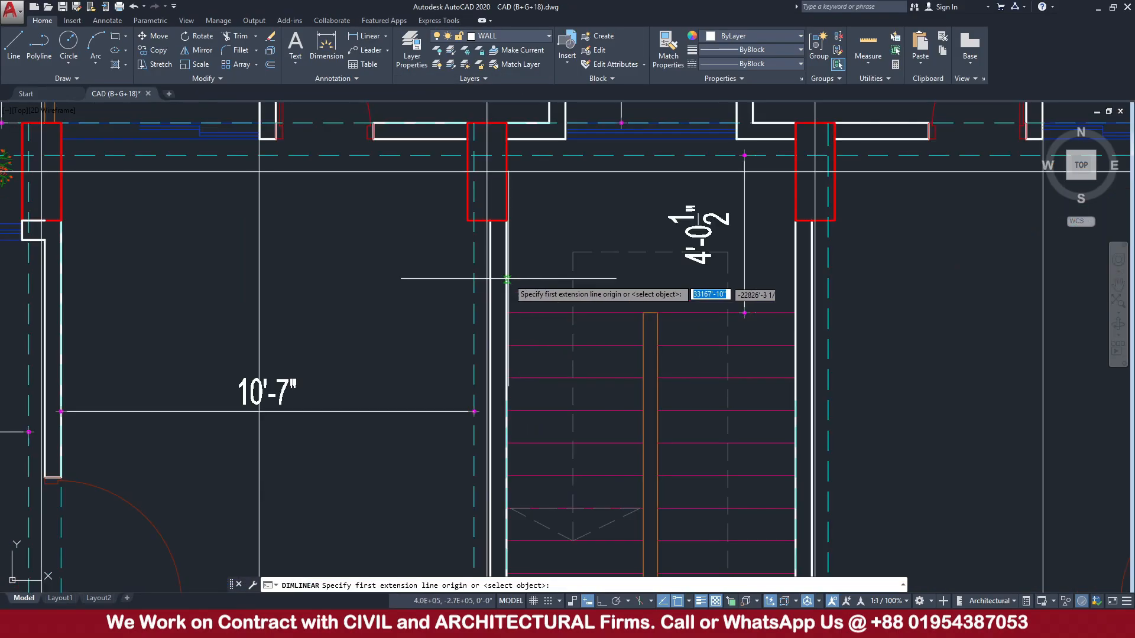
left_click(508, 255)
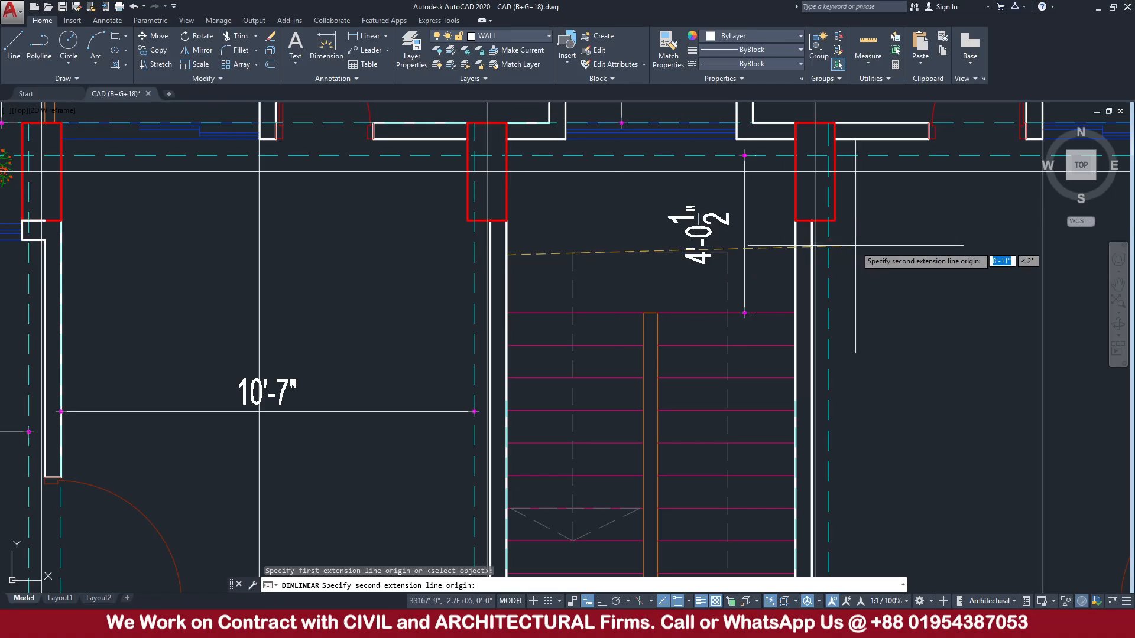
left_click(795, 255)
left_click(775, 302)
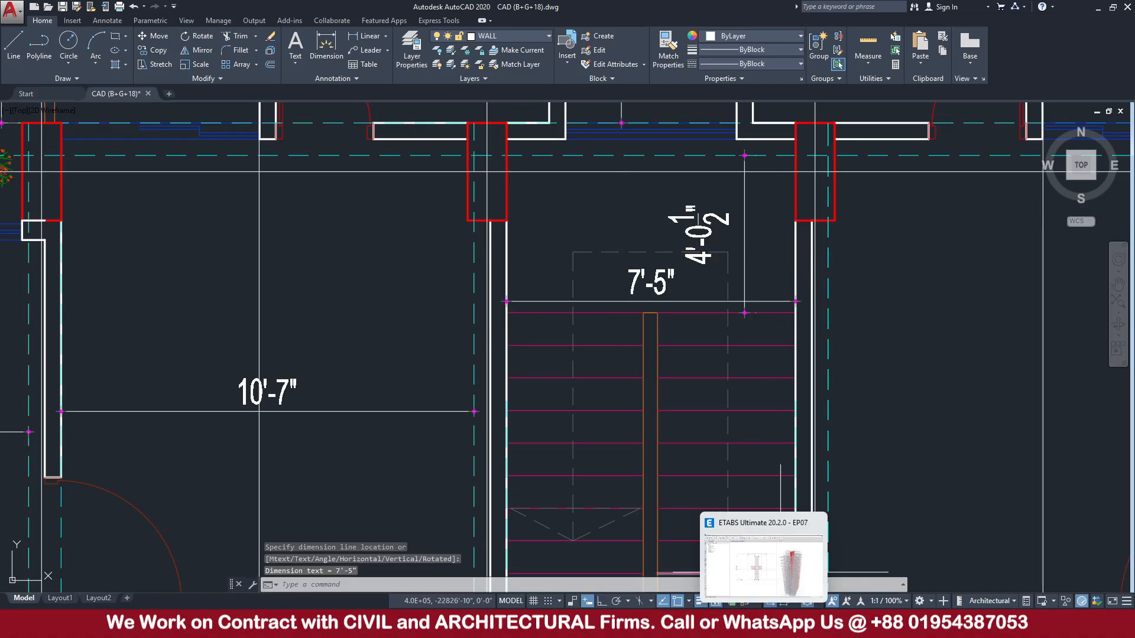
Step: Switch to the calculator, divide 7.42 by 10 and multiply the result by 12 to size the wall in inches
left_click(790, 624)
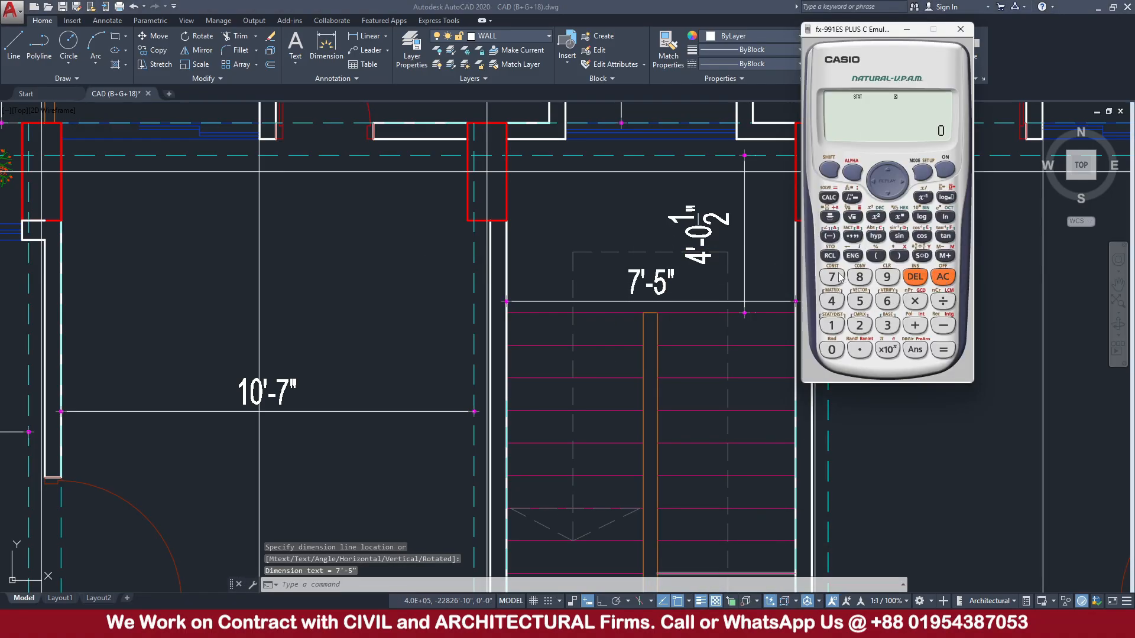
left_click(855, 323)
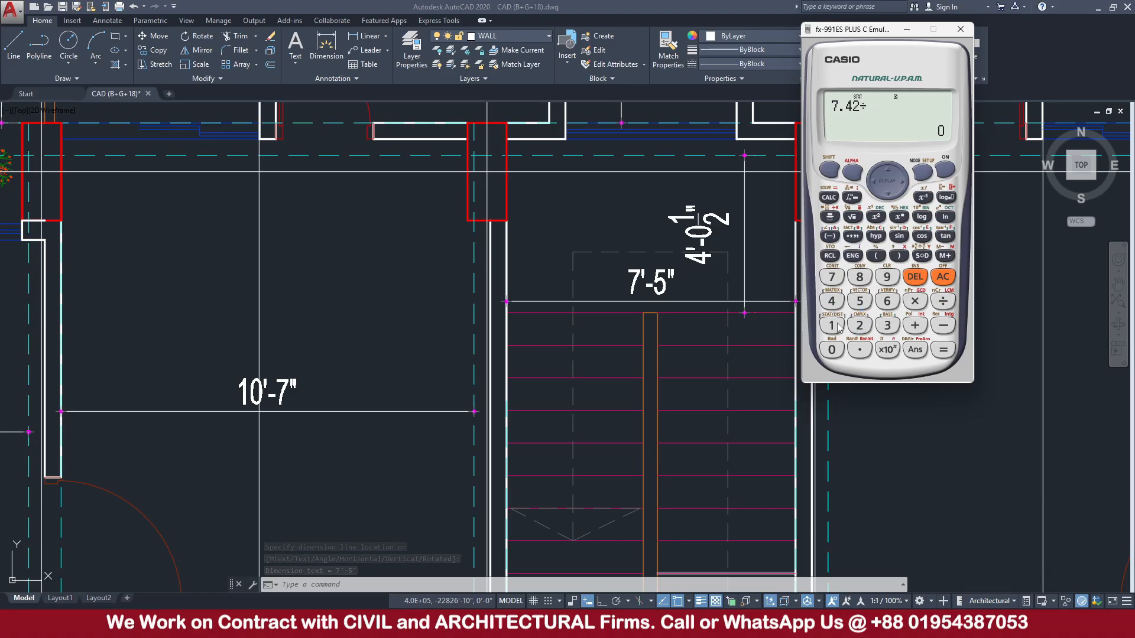
left_click(832, 349)
left_click(944, 350)
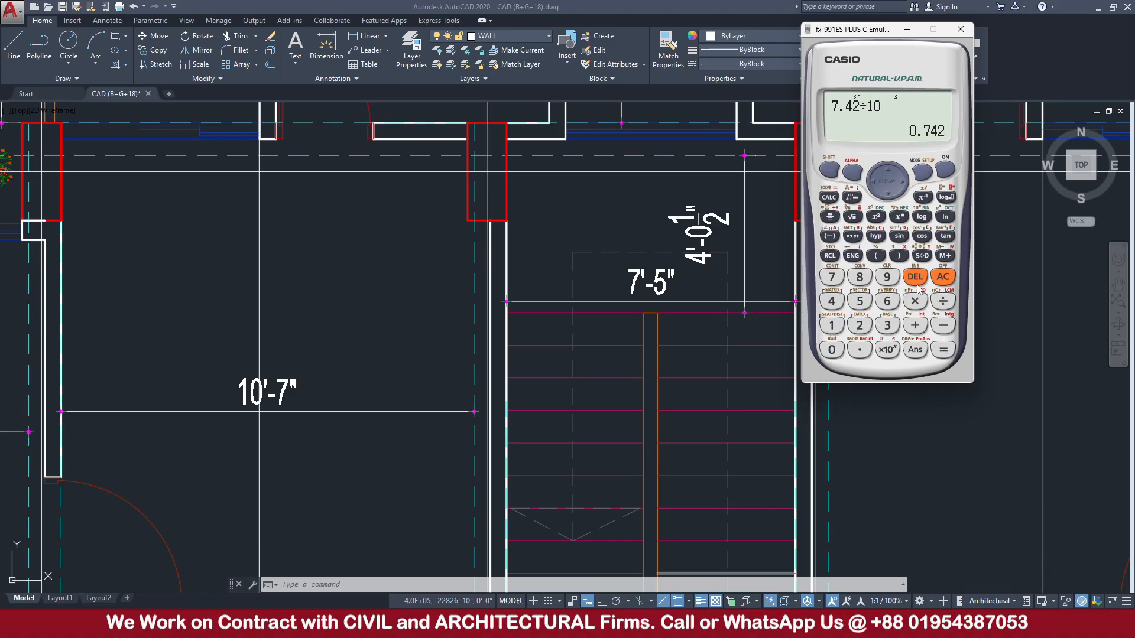
left_click(915, 301)
left_click(942, 352)
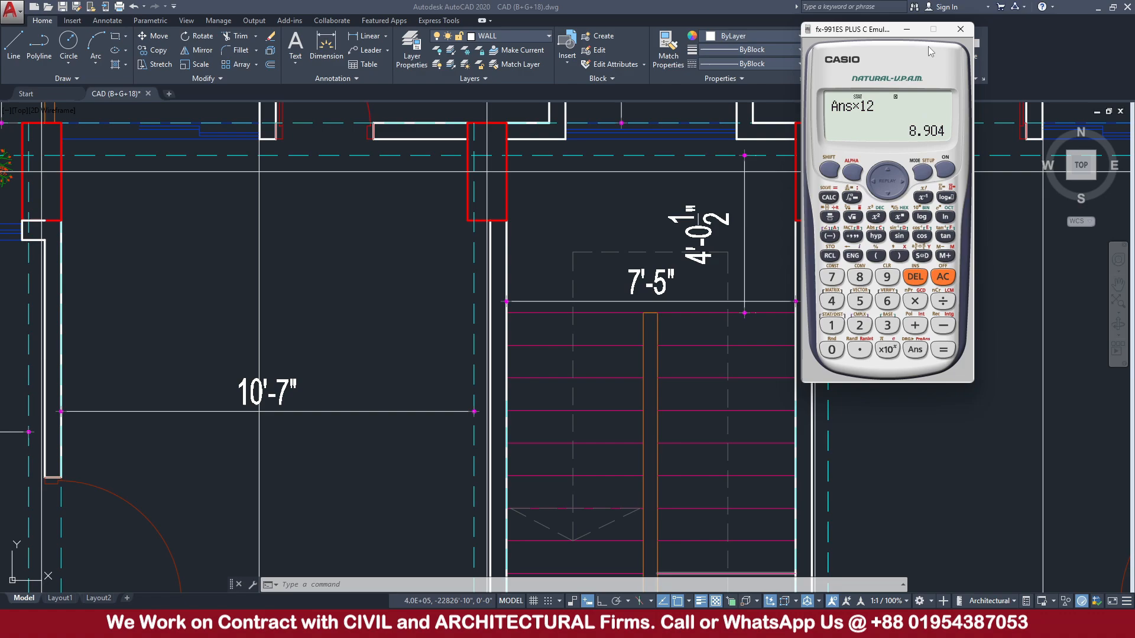
left_click(960, 29)
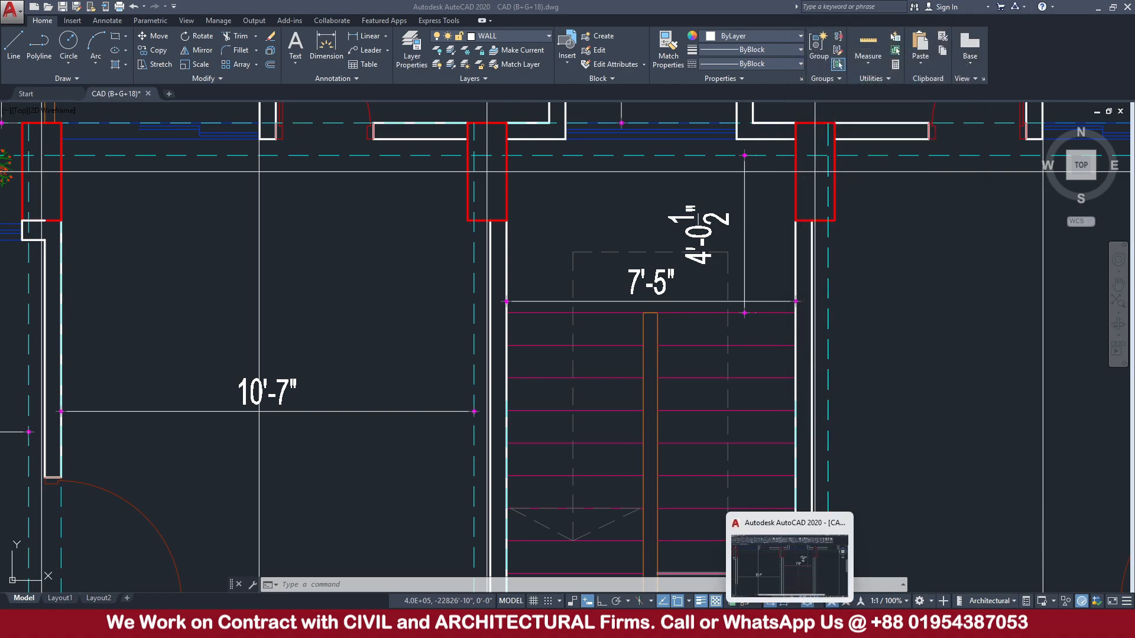
Step: Switch back to ETABS and finish the copied wall property as WT SIDE WALL with C 4000 material and 8 in thickness
left_click(789, 627)
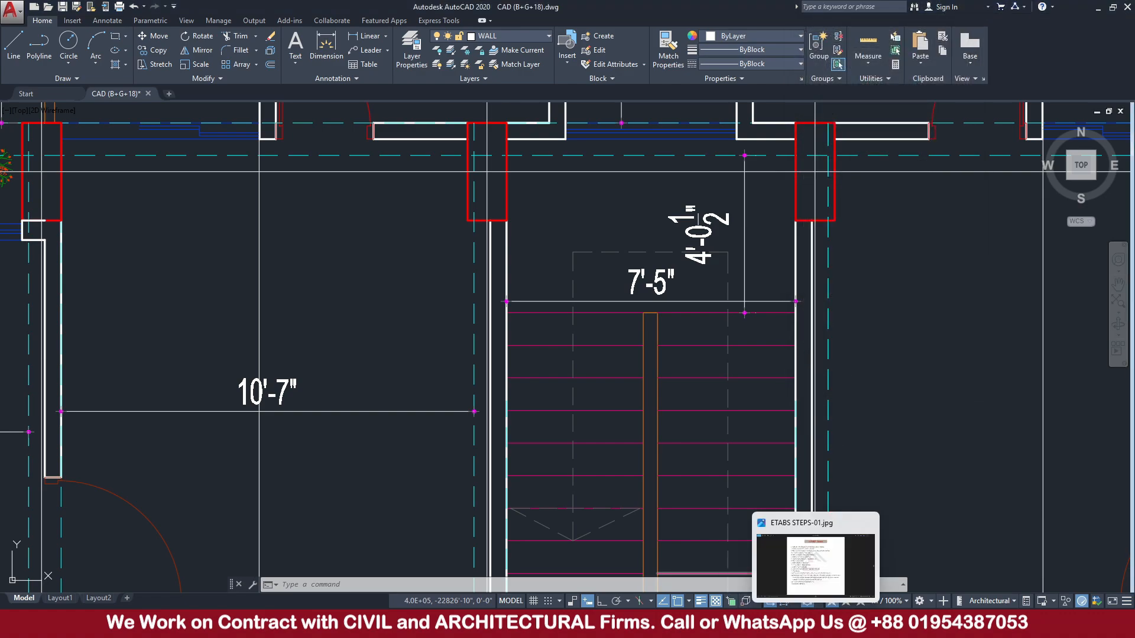
left_click(841, 626)
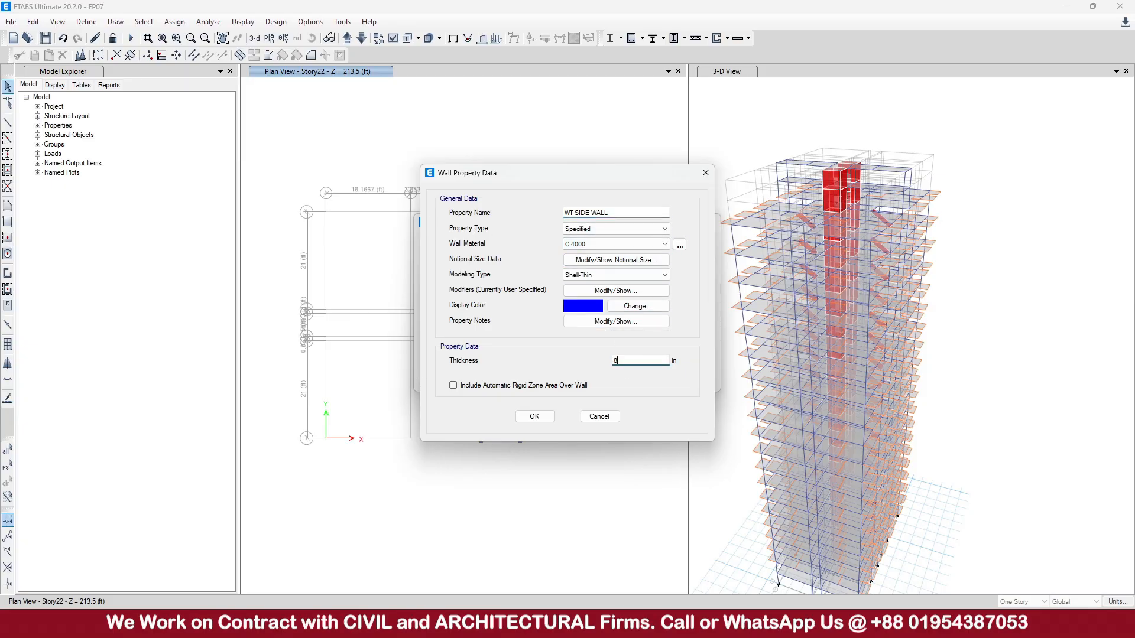
left_click(602, 246)
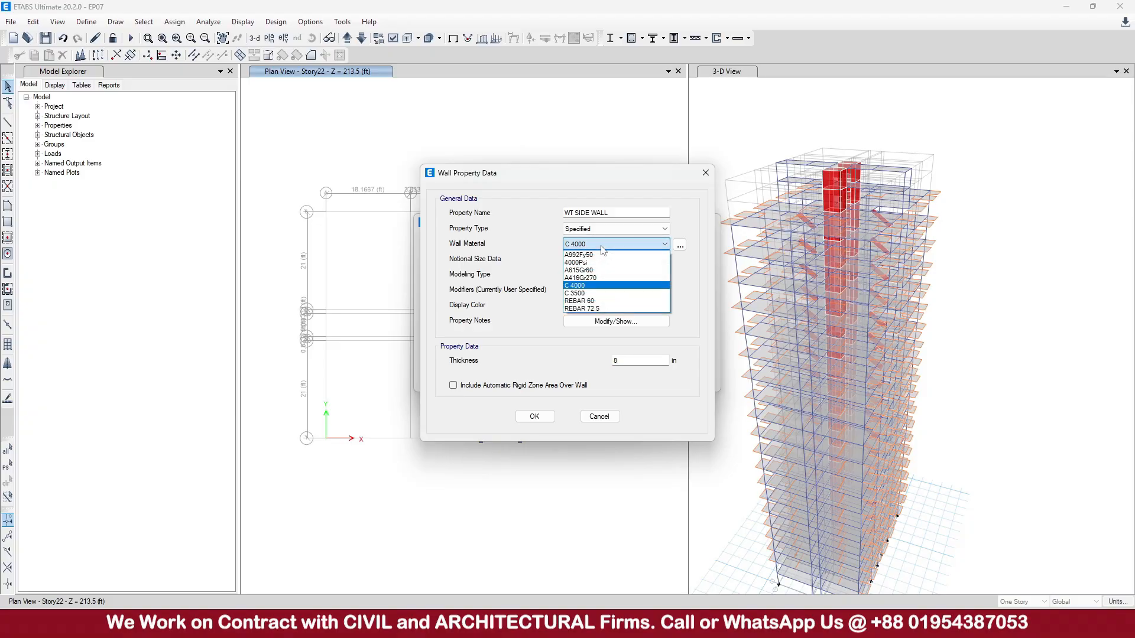
left_click(588, 285)
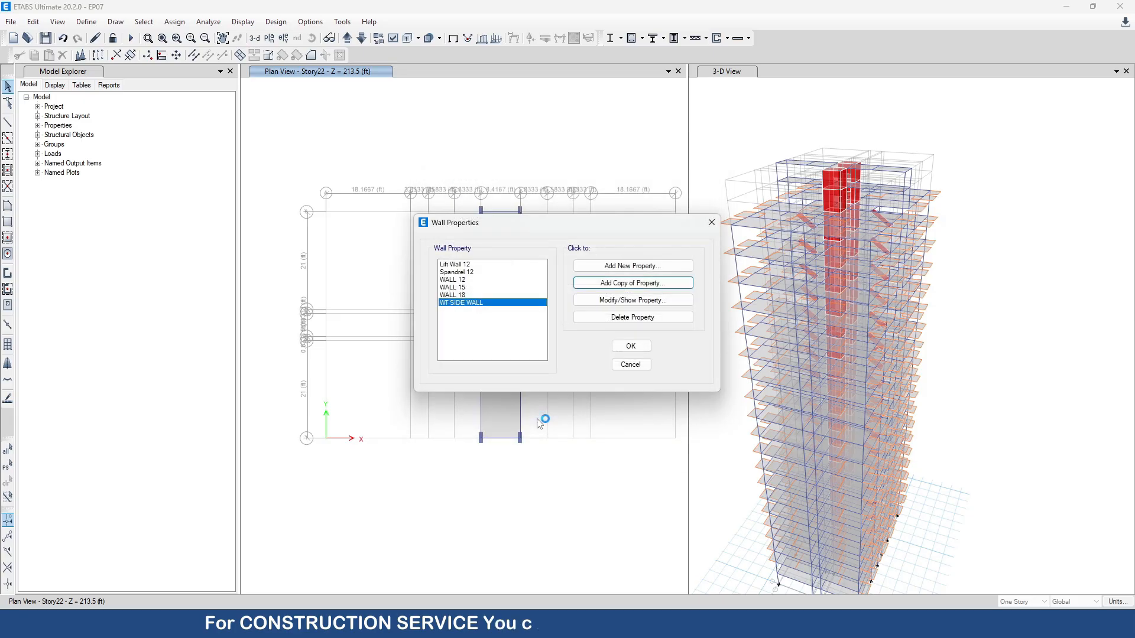
left_click(622, 350)
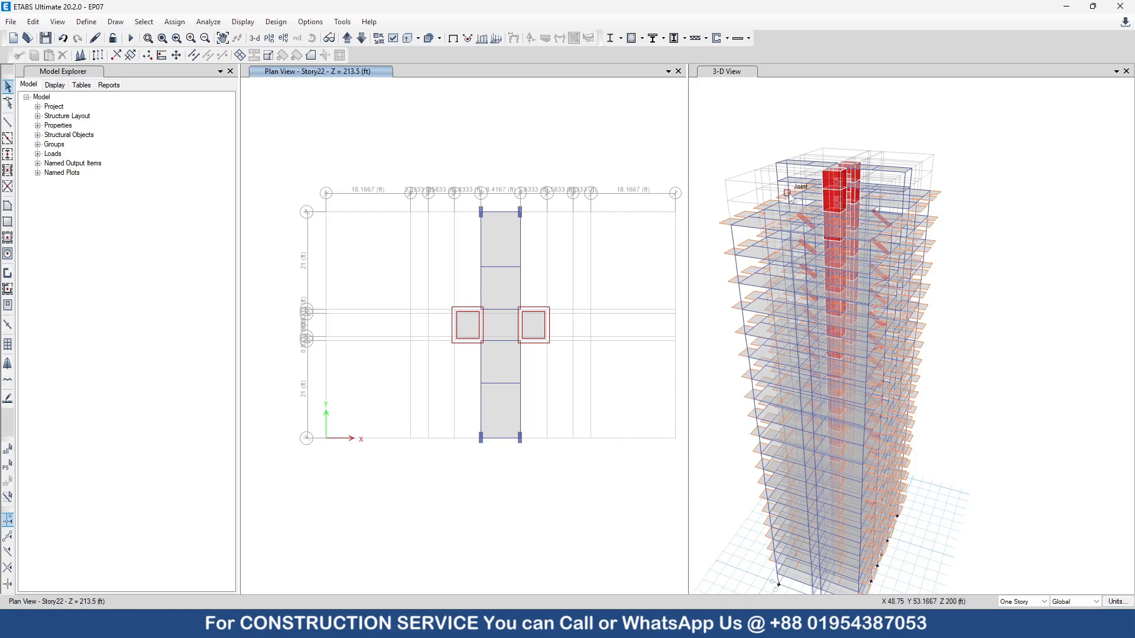
Step: Set up wall drawing with the WT SIDE WALL property and automatic pier/spandrel IDs set to Yes
scroll(792, 189, "up", 3)
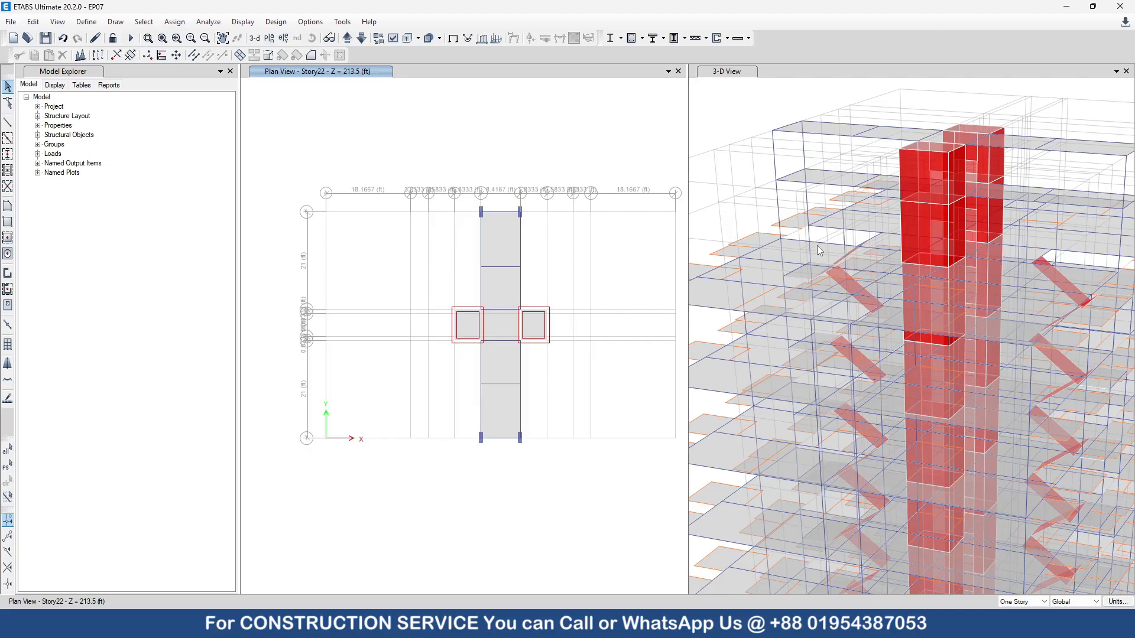
scroll(748, 235, "down", 5)
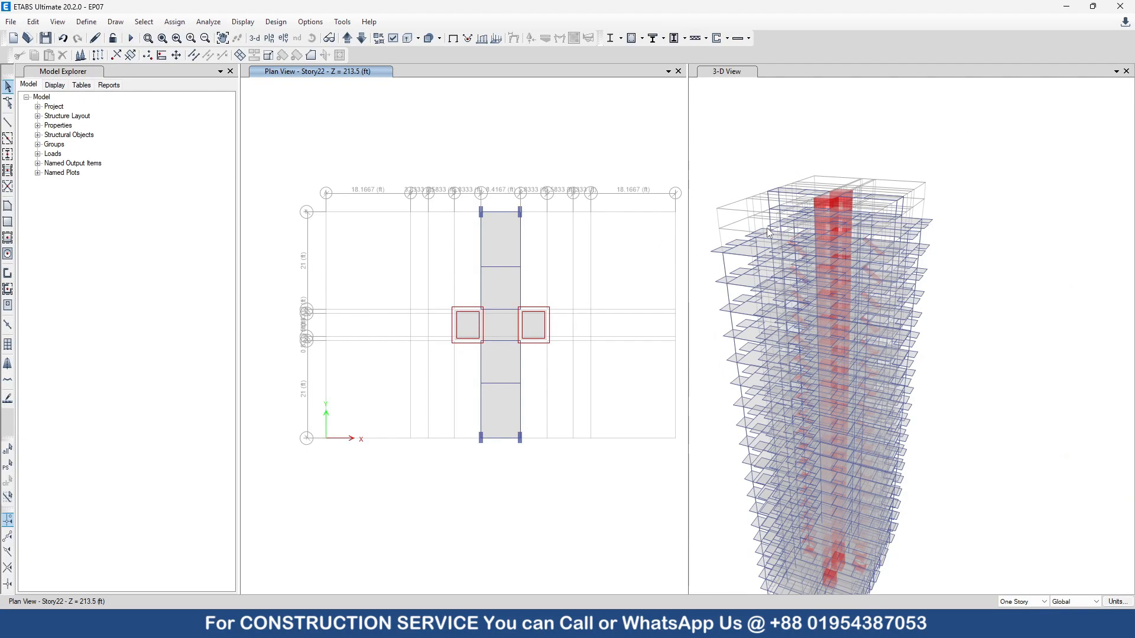
left_click(7, 274)
left_click(227, 491)
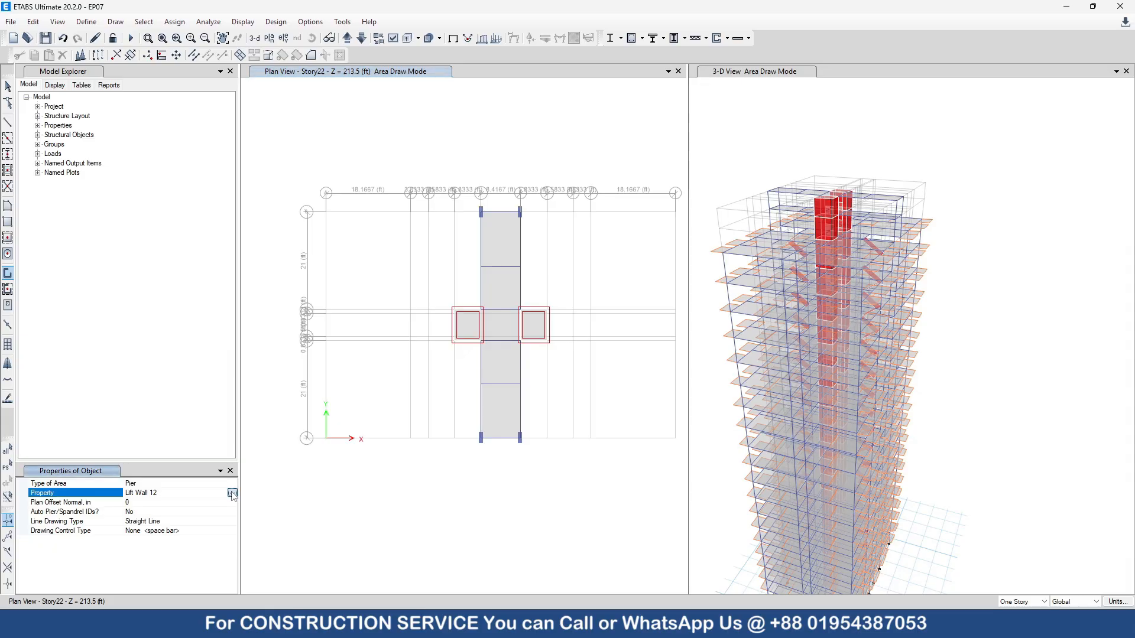
left_click(231, 493)
scroll(177, 534, "down", 1)
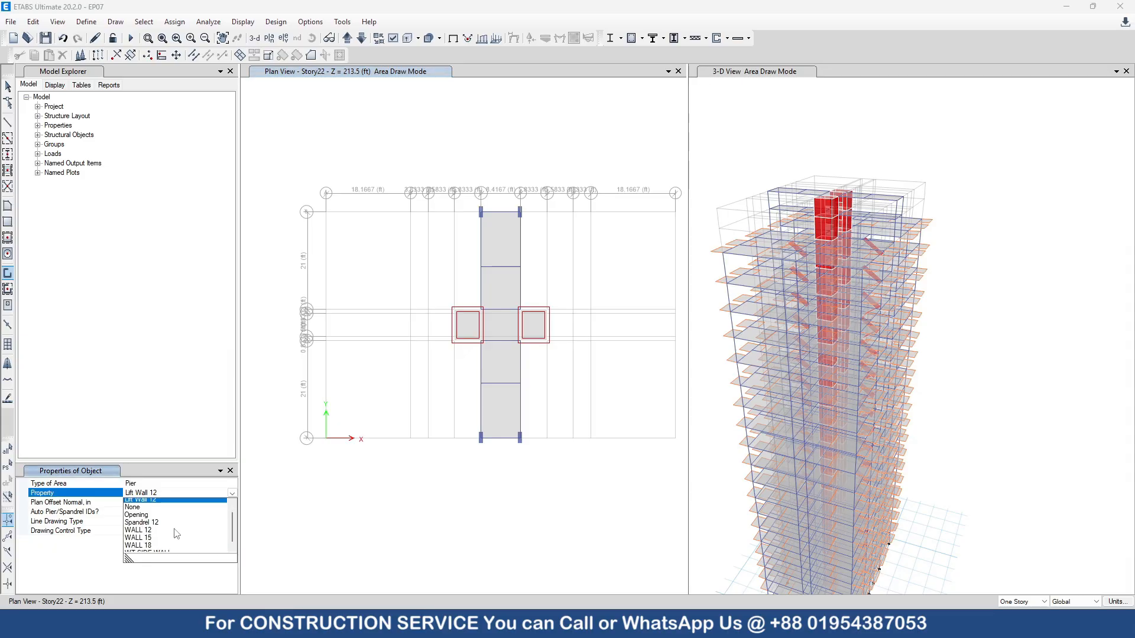
left_click(161, 548)
left_click(185, 513)
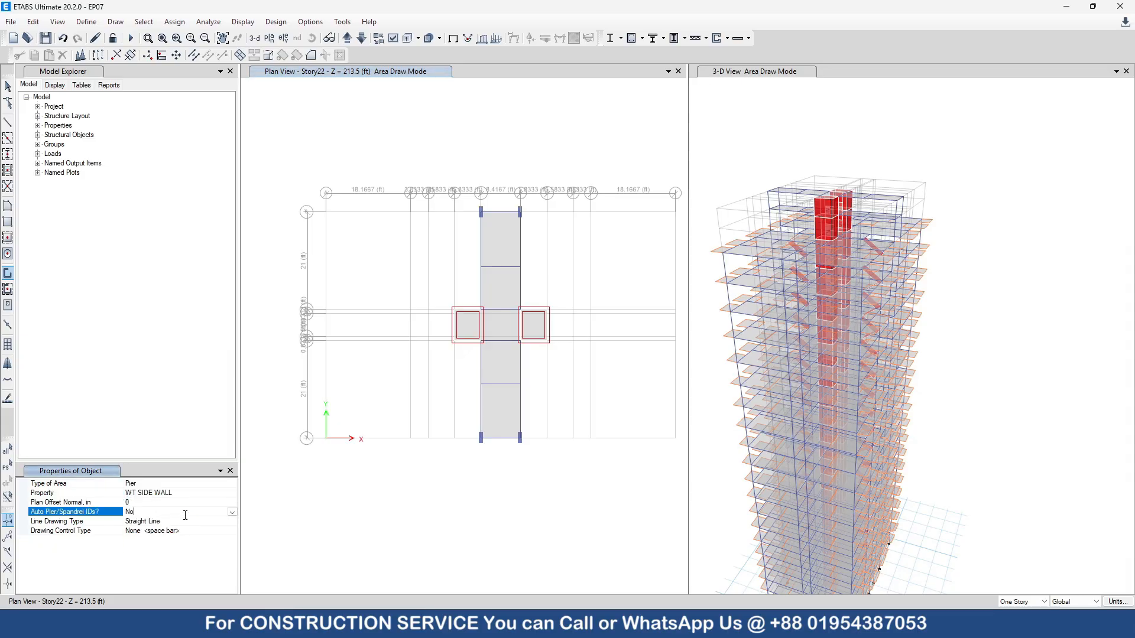
left_click(232, 513)
left_click(135, 530)
Step: Draw a closed loop of WT SIDE WALL walls on Story22 between grids E and F, from grid 6 to grid 5
scroll(509, 266, "up", 3)
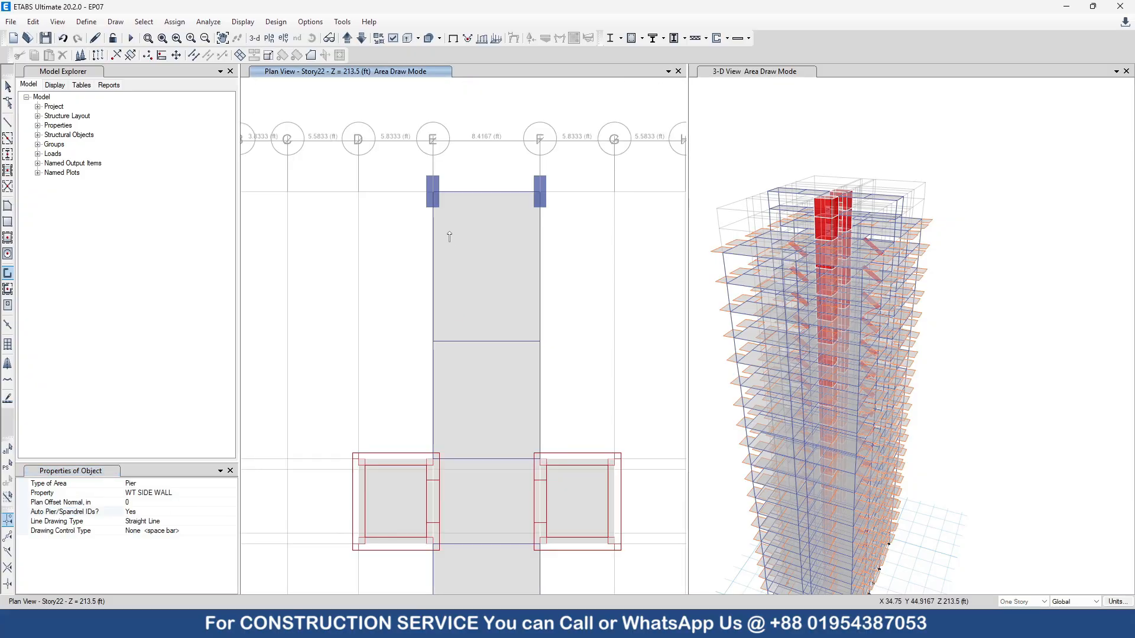
left_click(433, 191)
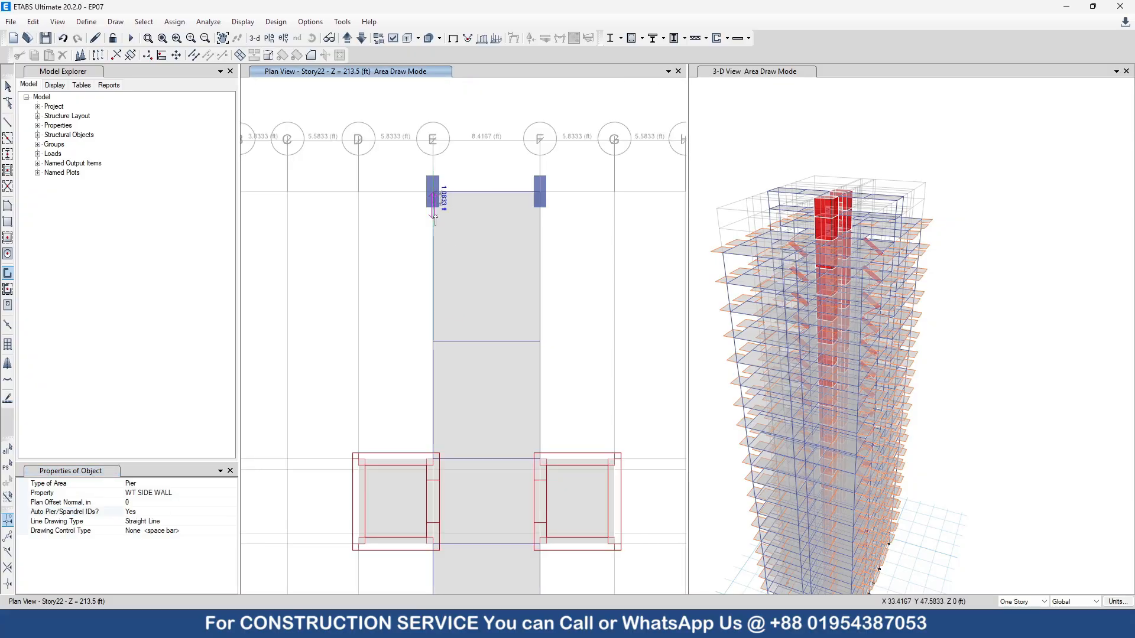
left_click(434, 458)
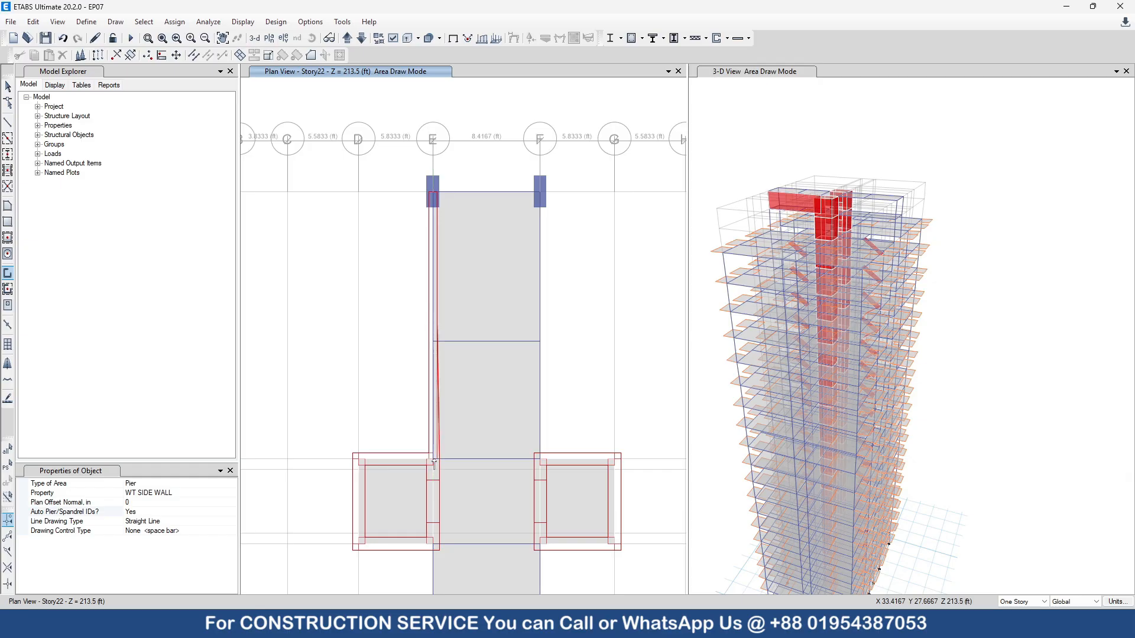
left_click(538, 459)
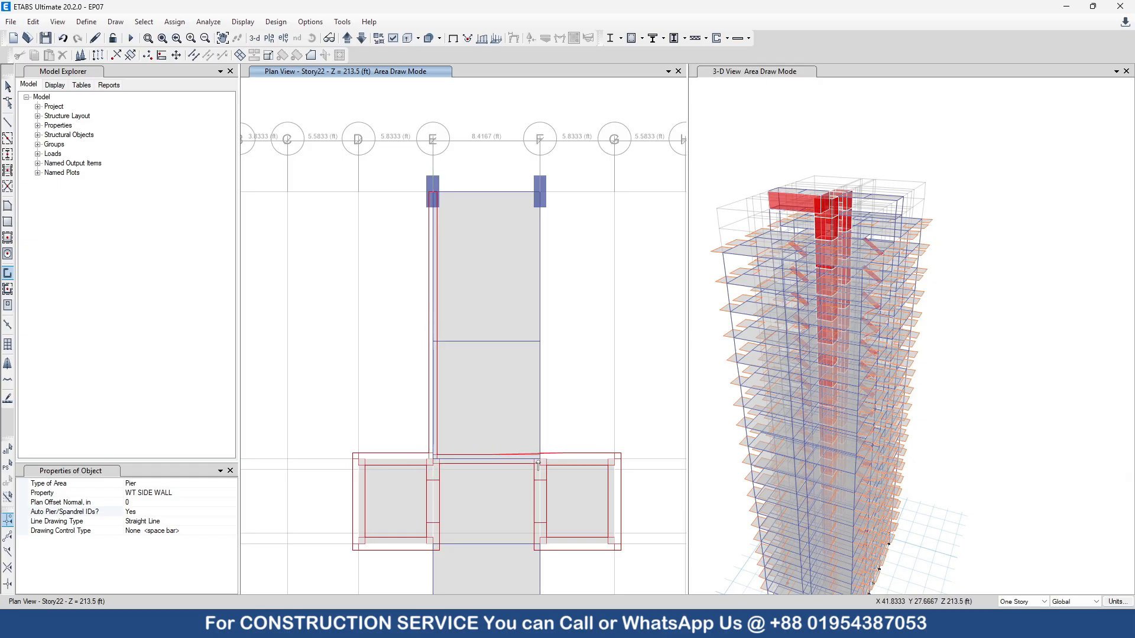
left_click(541, 195)
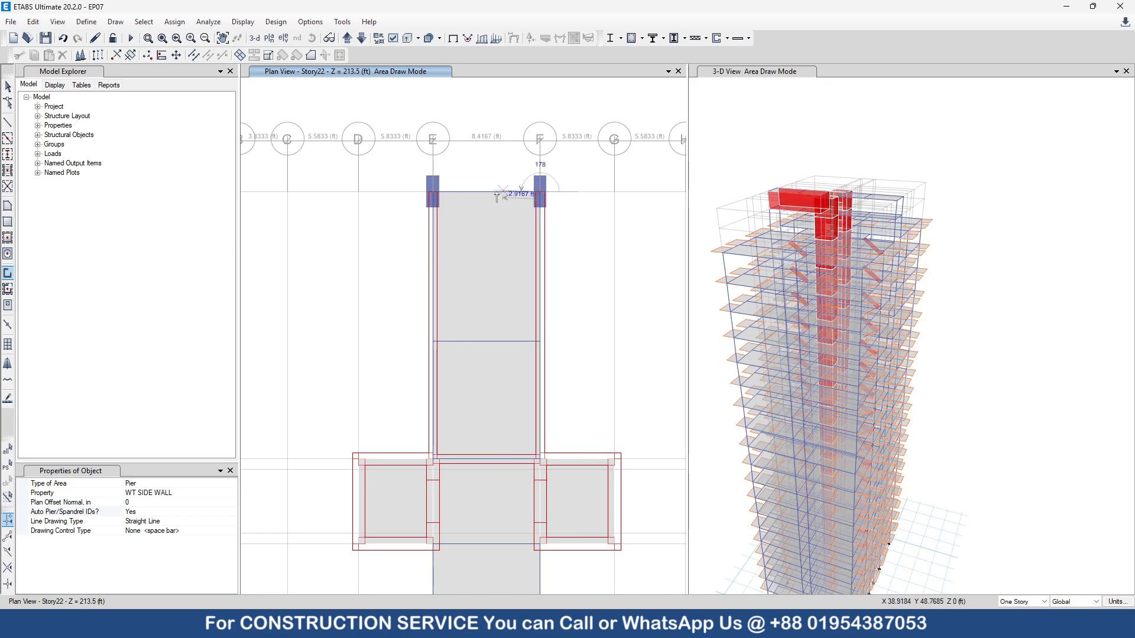
double_click(433, 191)
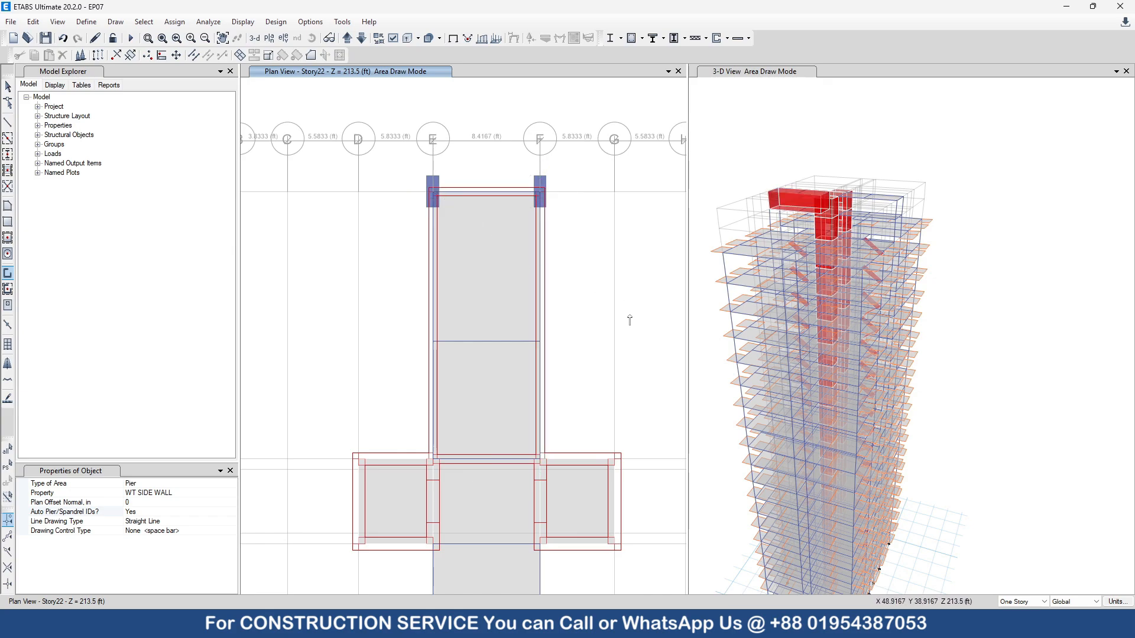
Step: Draw a closed loop of WT SIDE WALL walls on Story22 between grids E and F, from grid 1 to grid 2
scroll(630, 320, "down", 3)
scroll(613, 378, "up", 3)
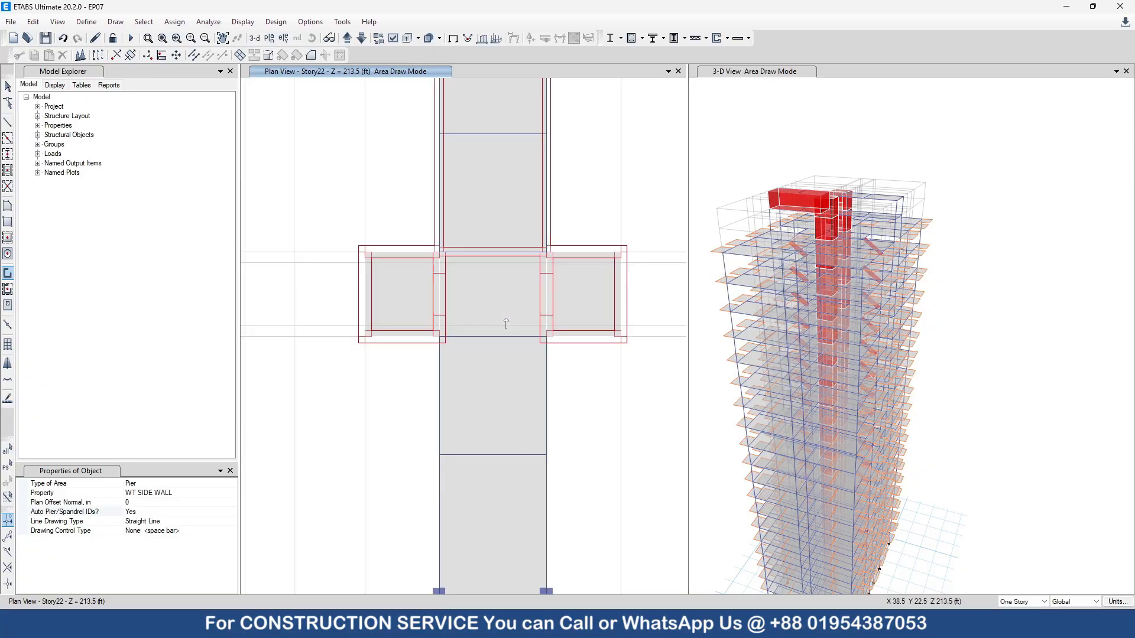
middle_click_drag(518, 362, 515, 242)
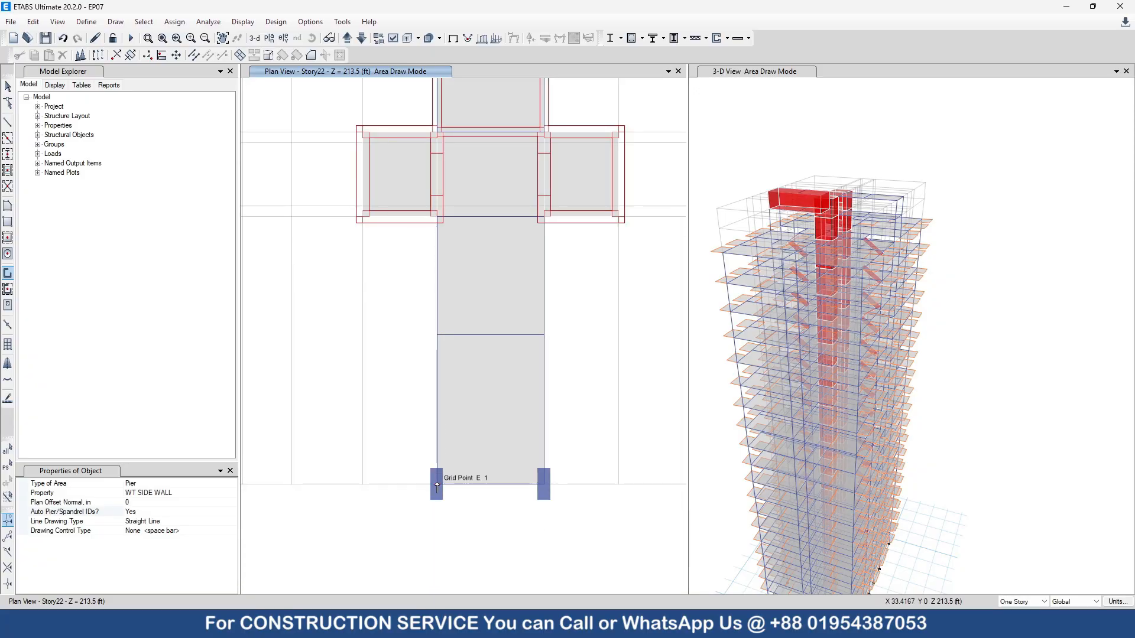
left_click(437, 485)
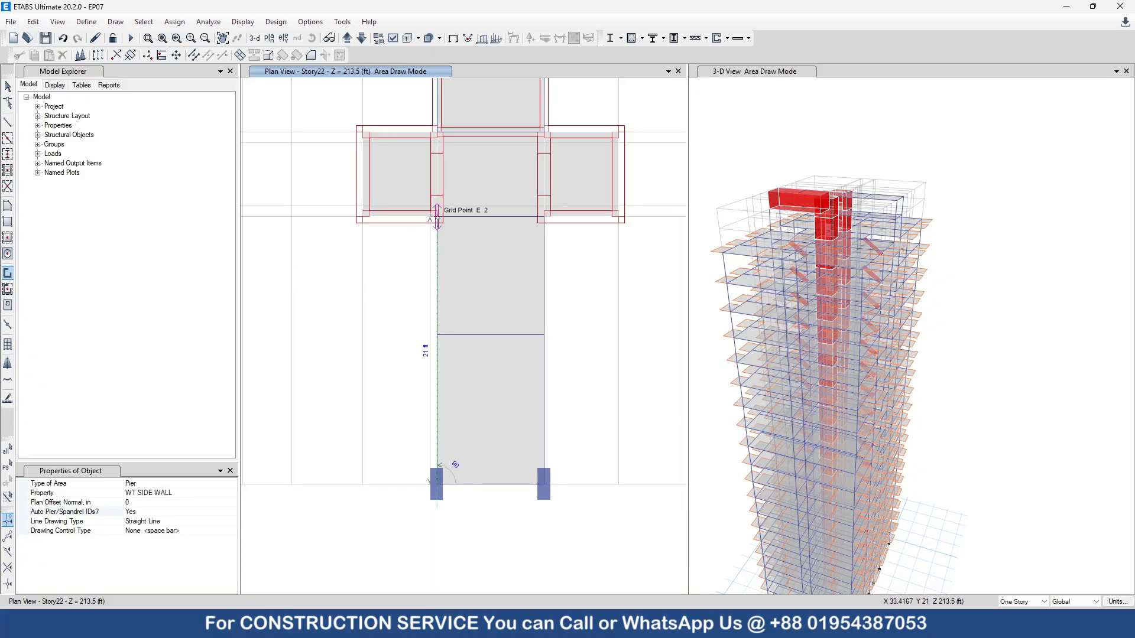
left_click(437, 217)
left_click(544, 217)
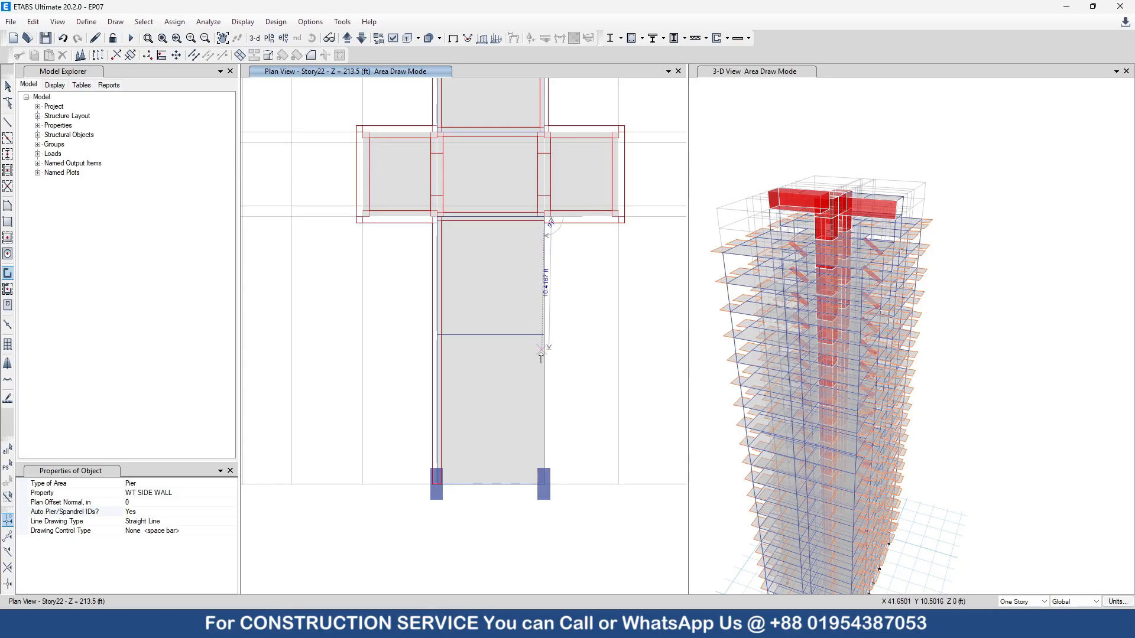
left_click(535, 485)
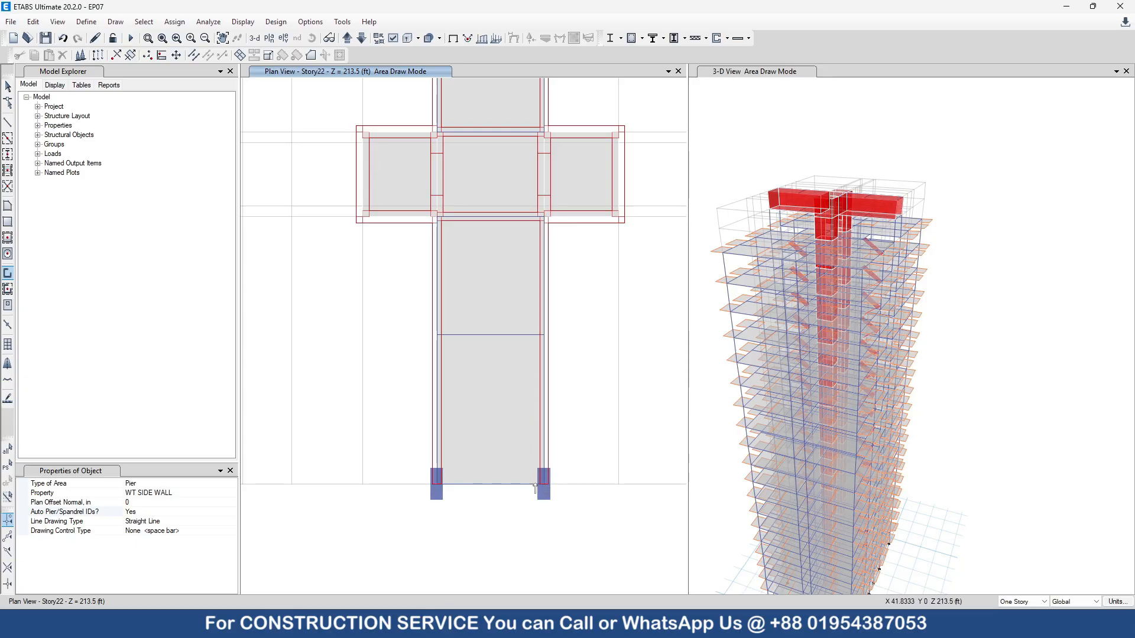
left_click(437, 485)
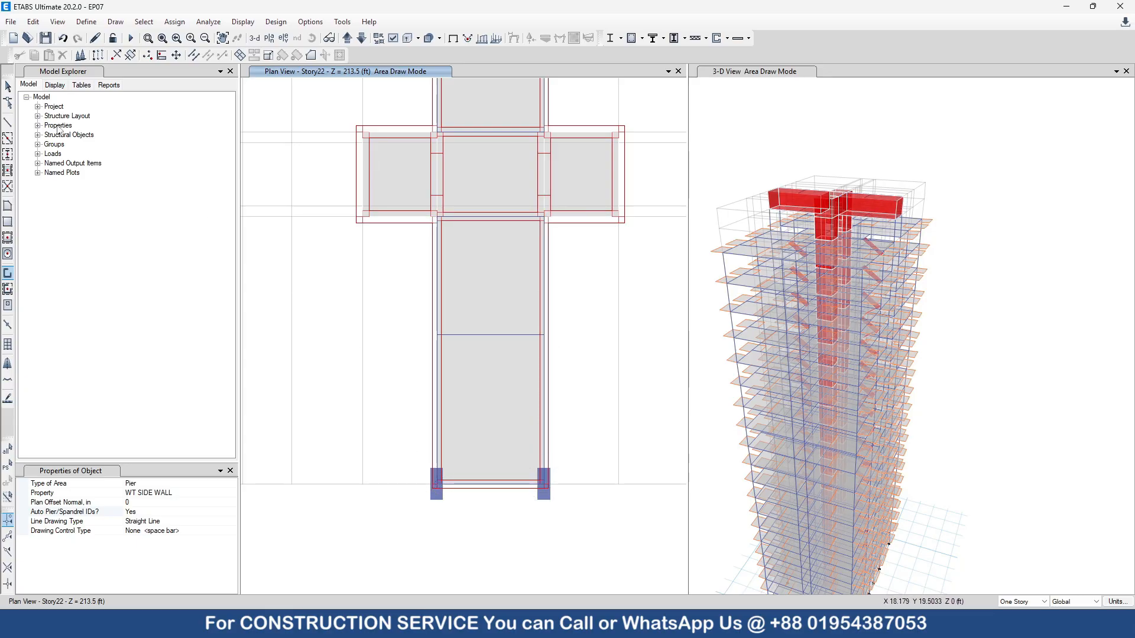
left_click(7, 87)
scroll(845, 237, "down", 3)
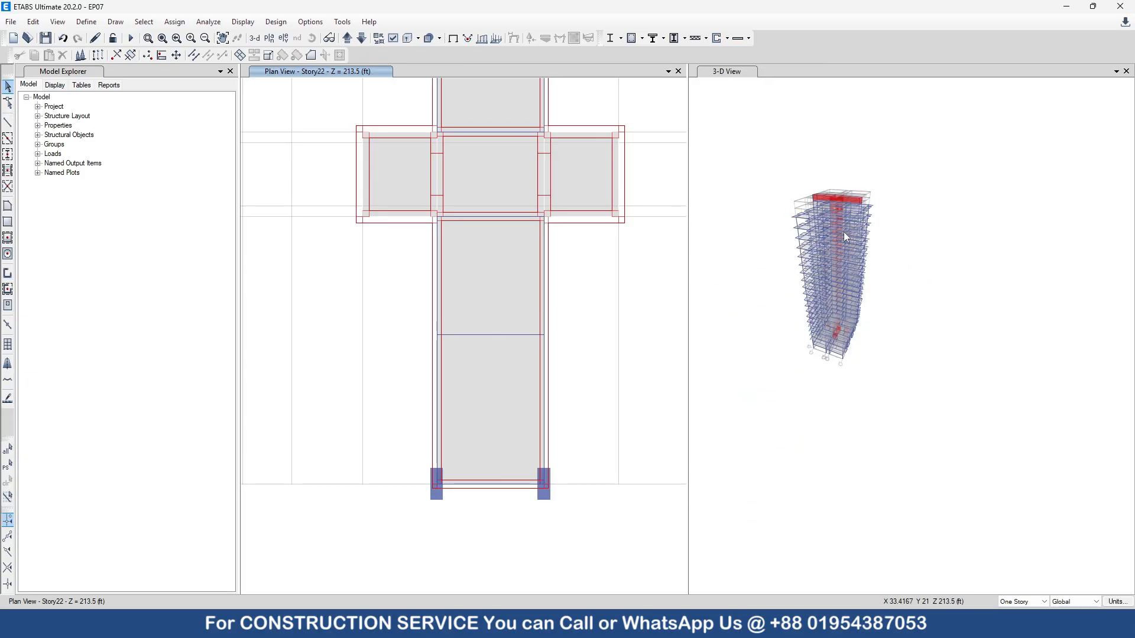
left_click(775, 375)
scroll(788, 362, "up", 5)
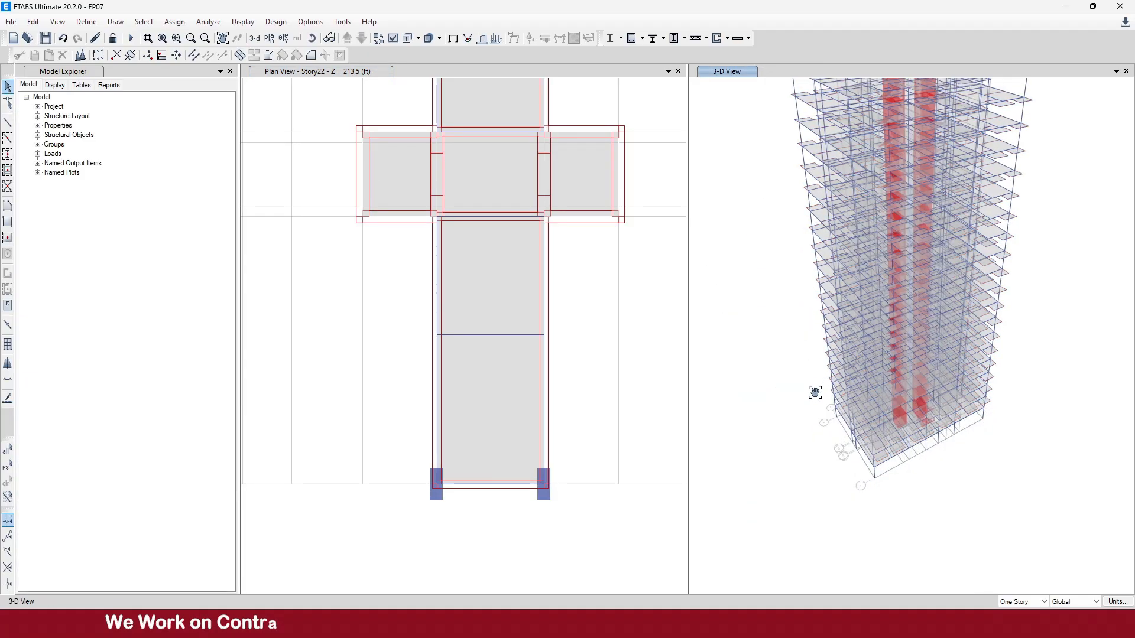
scroll(815, 392, "down", 4)
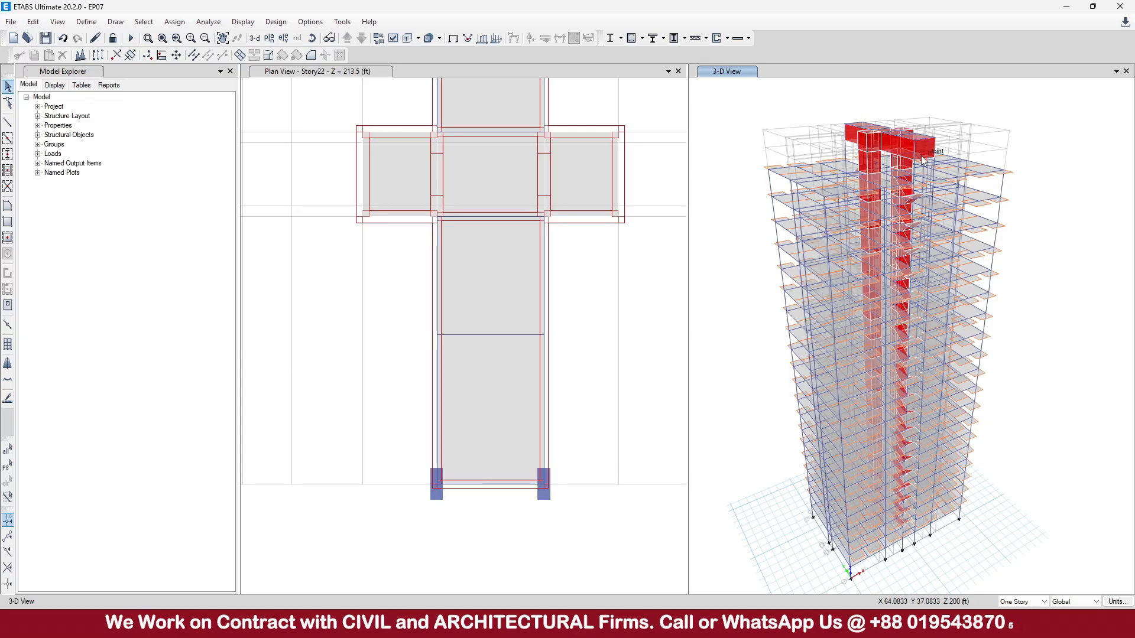
scroll(532, 355, "down", 4)
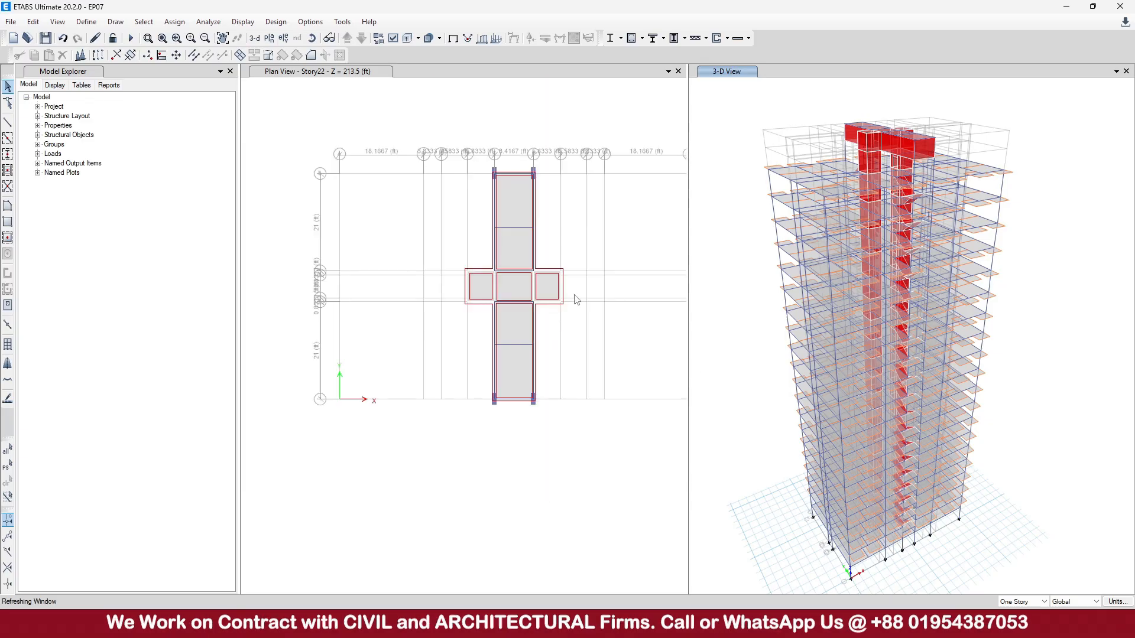